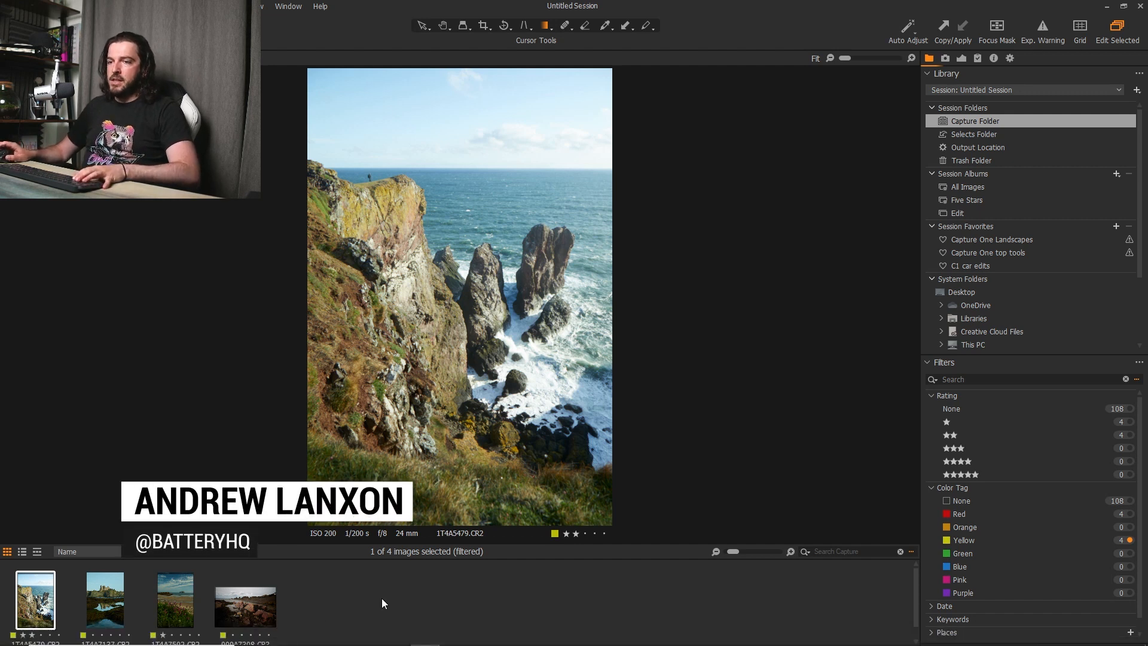
# - Browse the four filtered landscape photos and return to the coastal cliff shot 1T4A5479.CR2
pyautogui.press('Right')
pyautogui.press('Right')
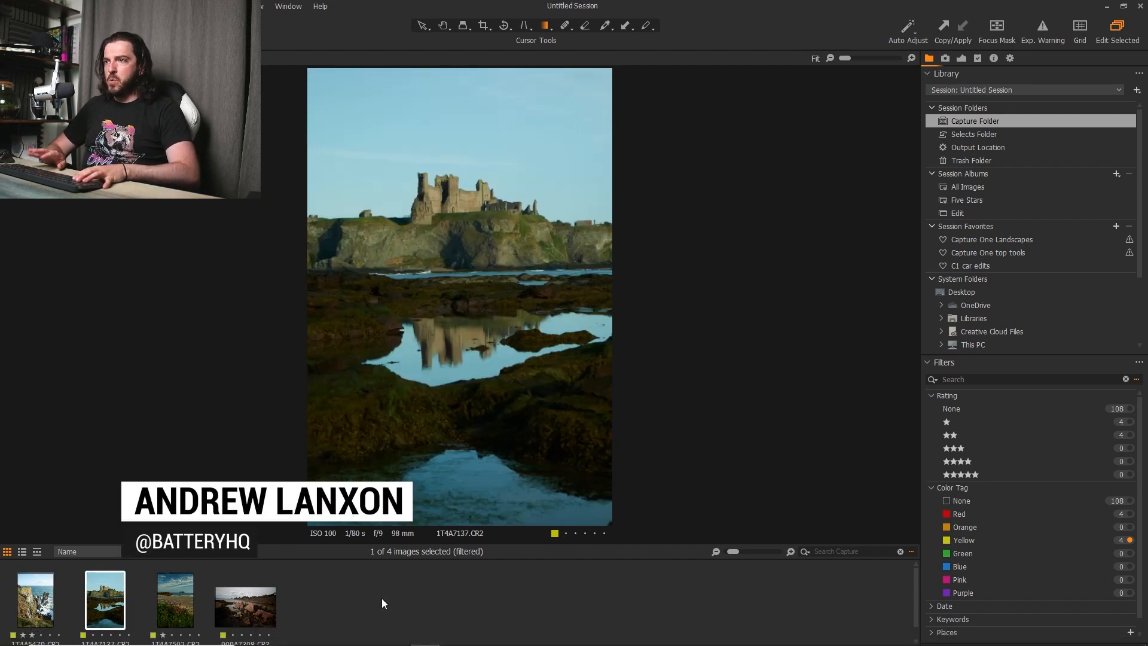
pyautogui.press('Right')
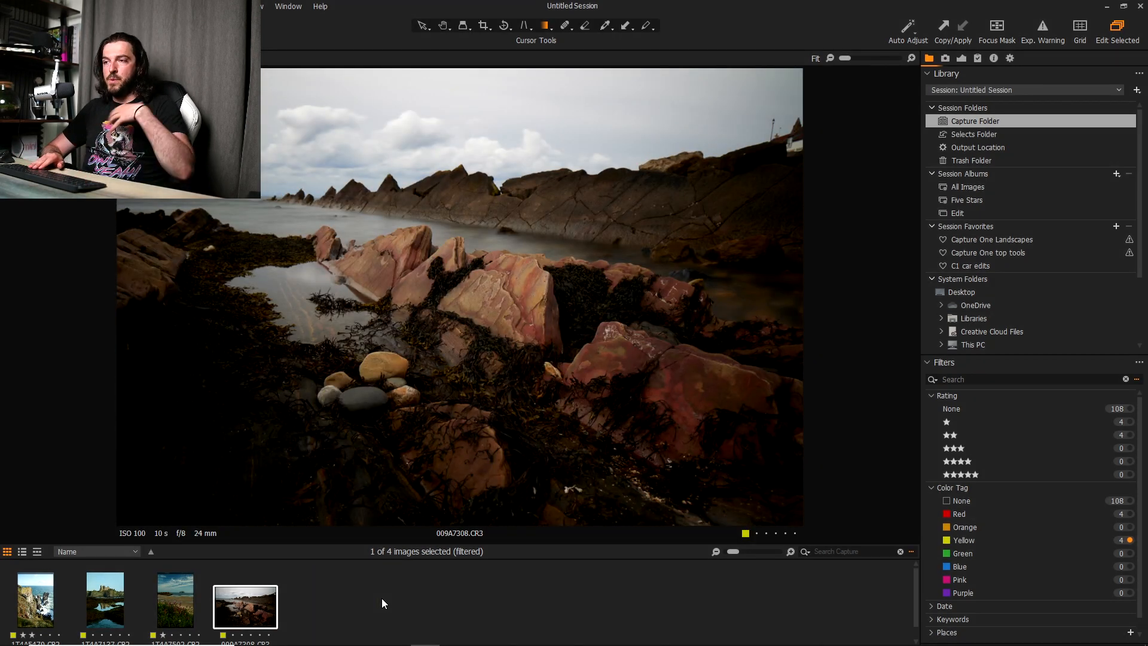
pyautogui.press('Left')
pyautogui.press('Left')
pyautogui.press('Left')
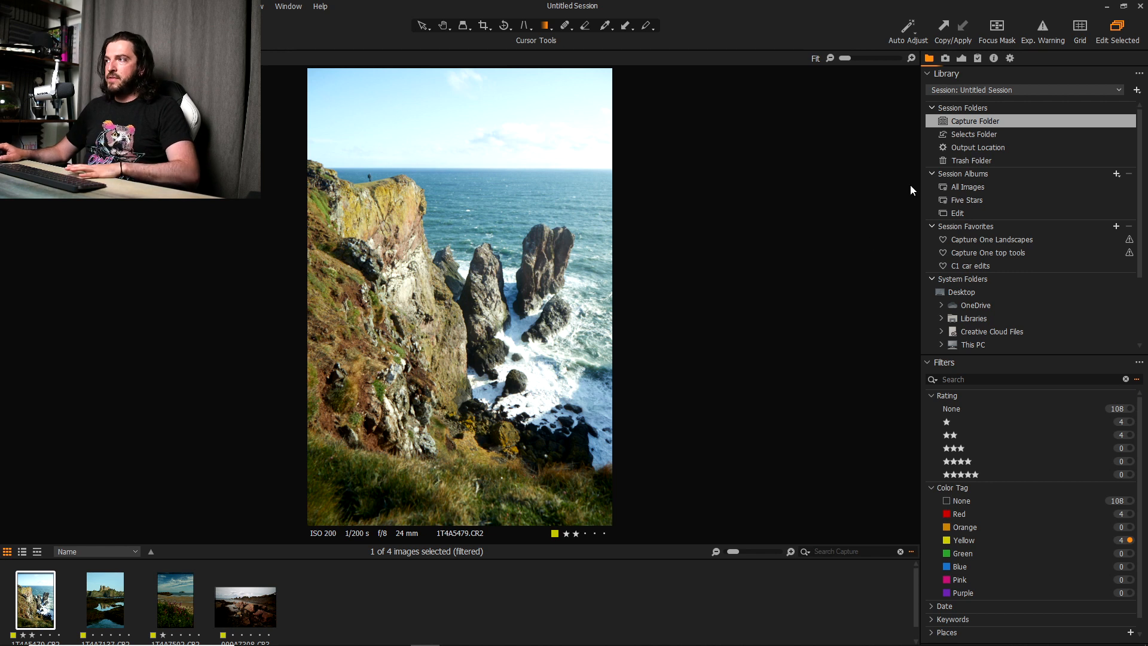
# - Collapse the Style Brushes tool, lower the cliff photo's exposure to -0.42, and check its file format in the metadata
pyautogui.click(960, 58)
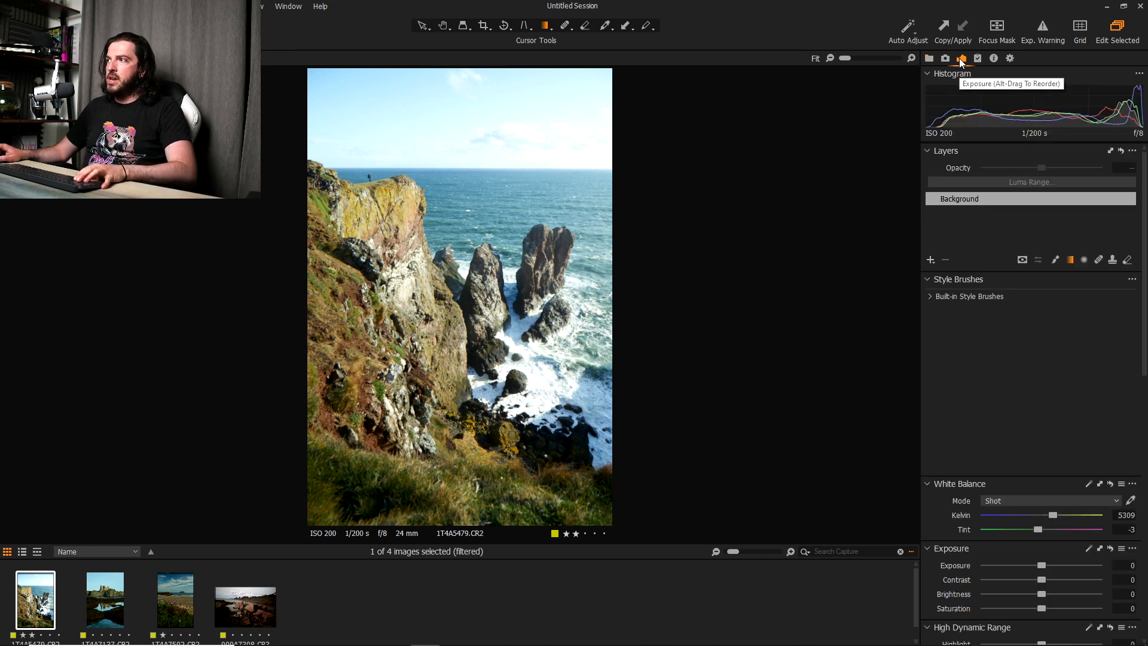
pyautogui.scroll(-10, 981, 558)
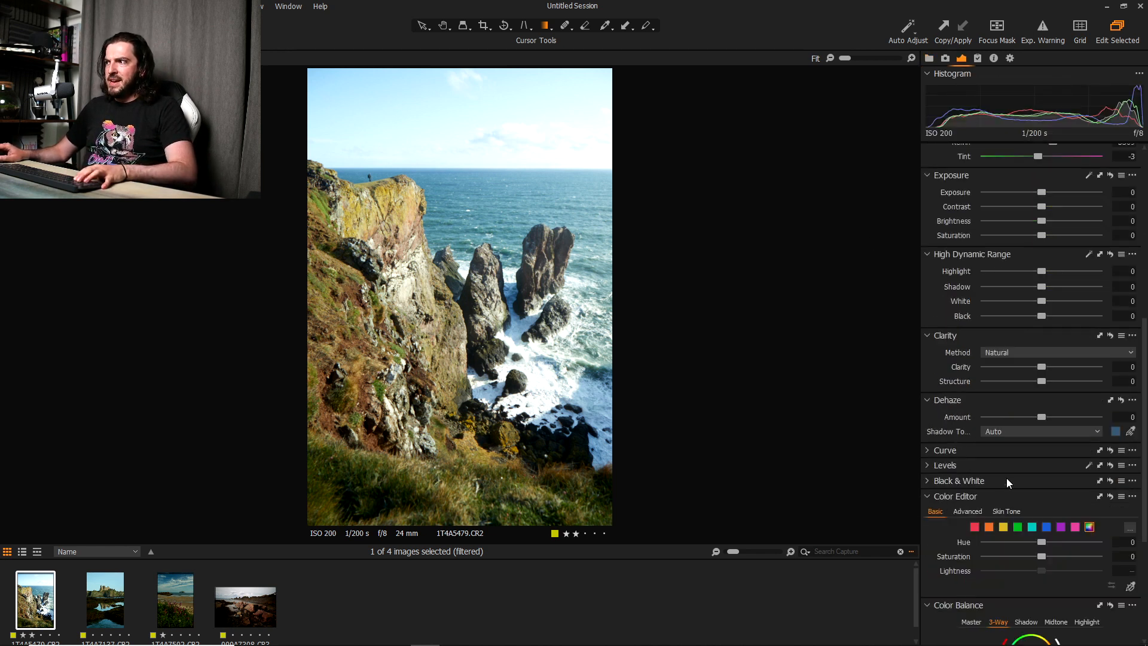
pyautogui.scroll(4, 1006, 493)
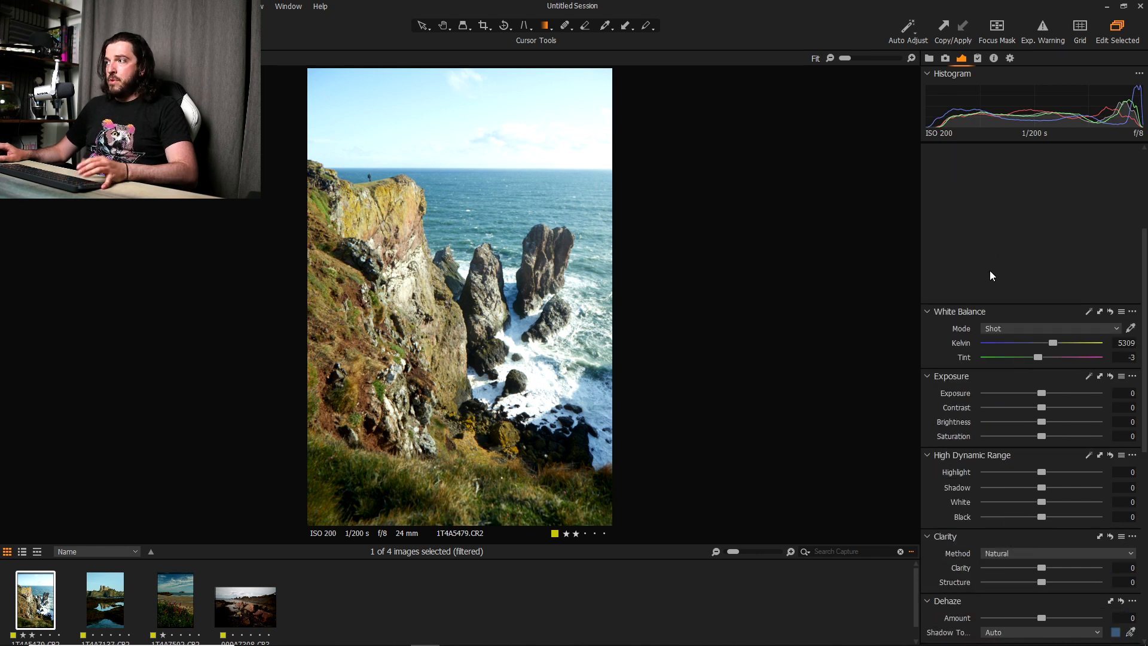
pyautogui.scroll(3, 990, 275)
pyautogui.click(929, 280)
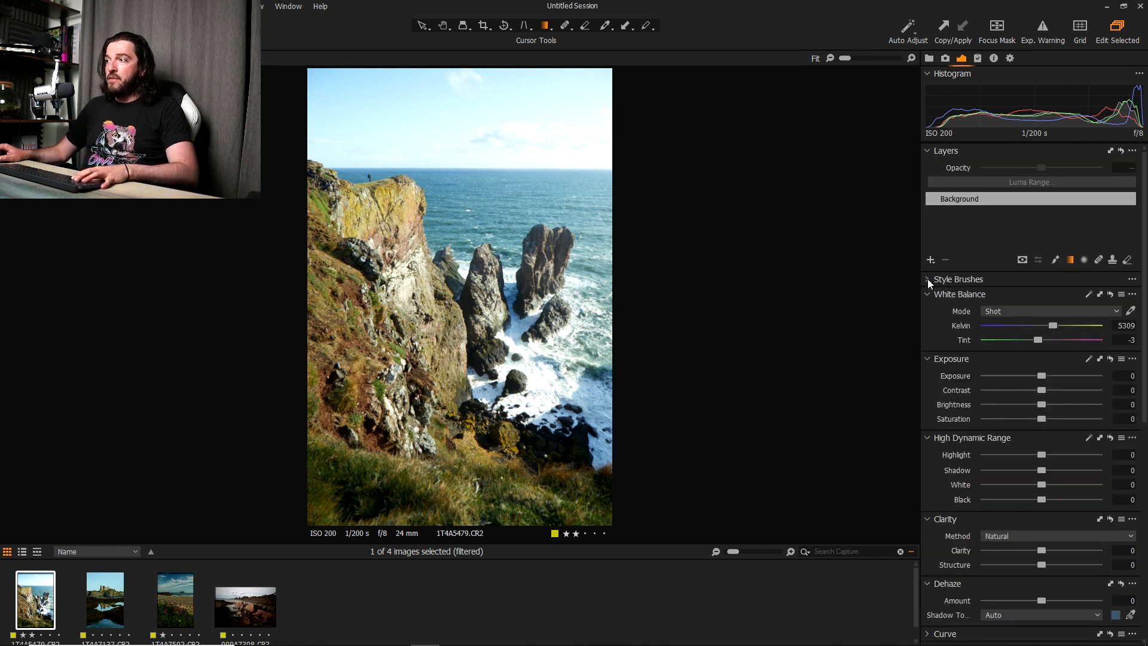
pyautogui.scroll(-2, 992, 428)
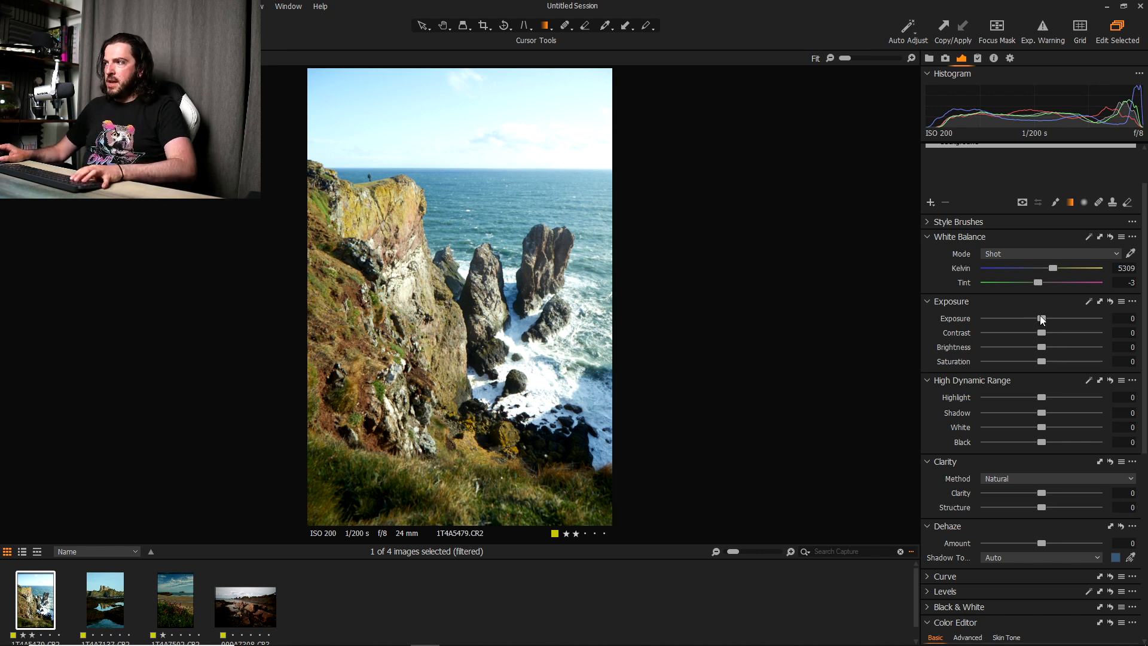
pyautogui.moveTo(1043, 321); pyautogui.dragTo(1036, 321)
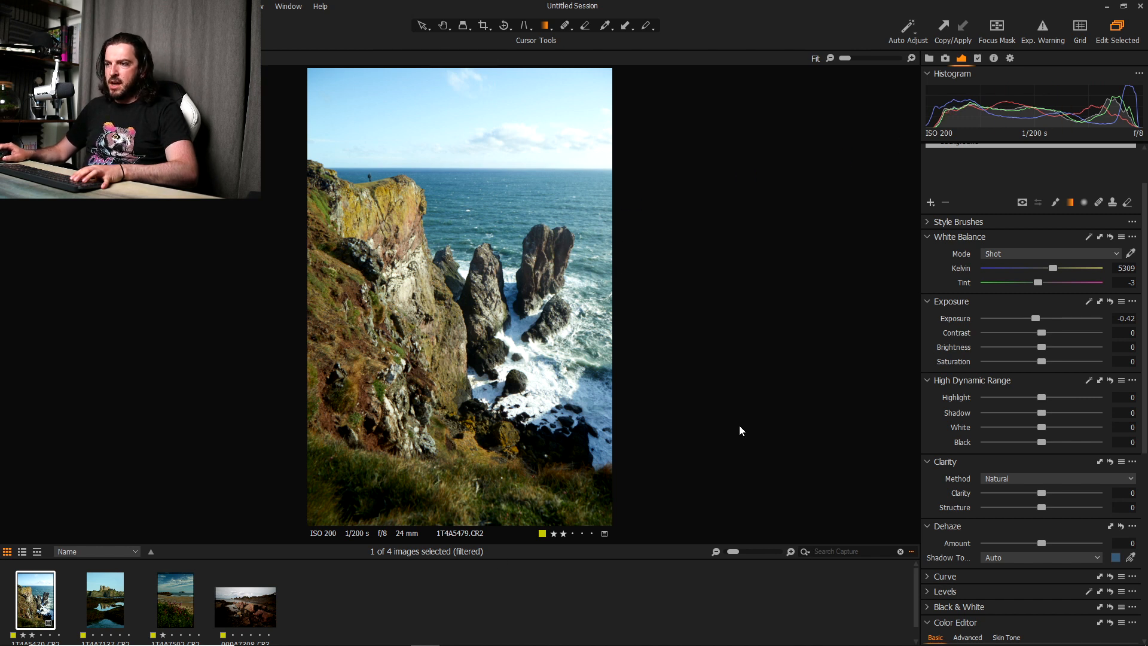
pyautogui.click(993, 59)
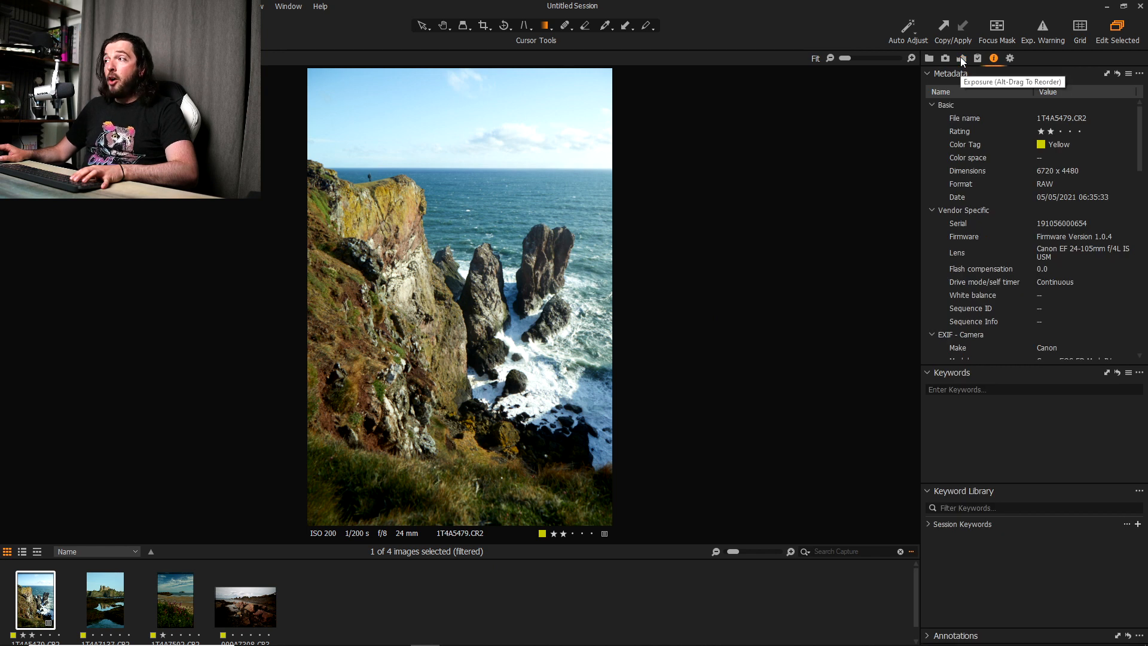
pyautogui.click(962, 59)
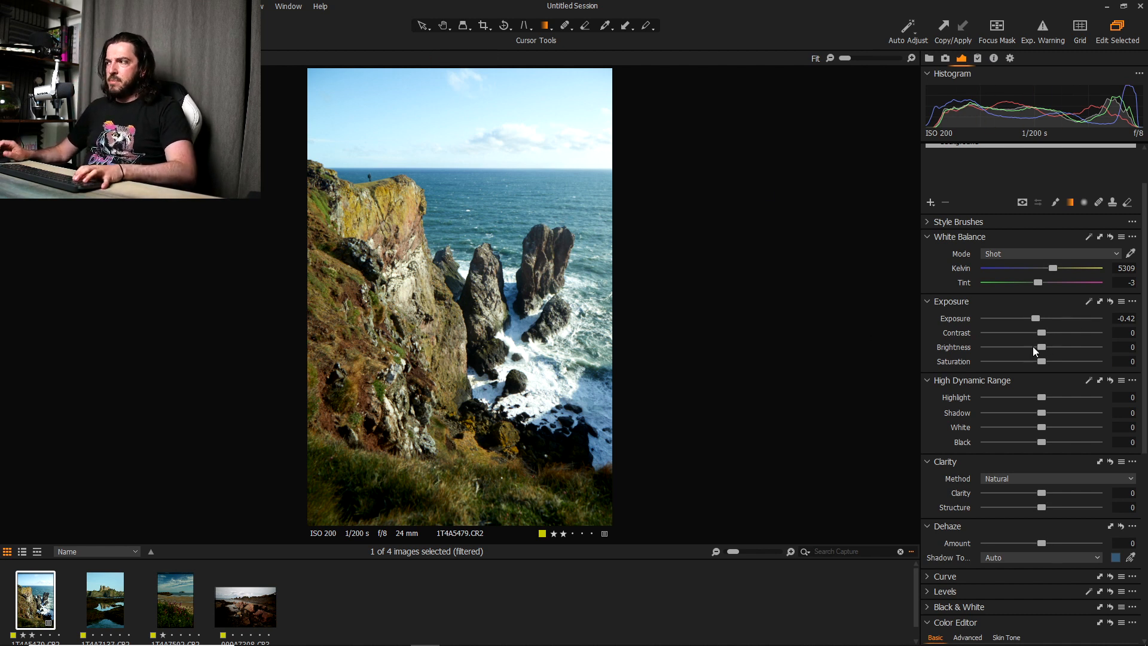
# - Set the white balance to 5764 Kelvin with a tint of -0.9, and reduce the High Dynamic Range highlights to -49
pyautogui.moveTo(1052, 267); pyautogui.dragTo(1057, 267)
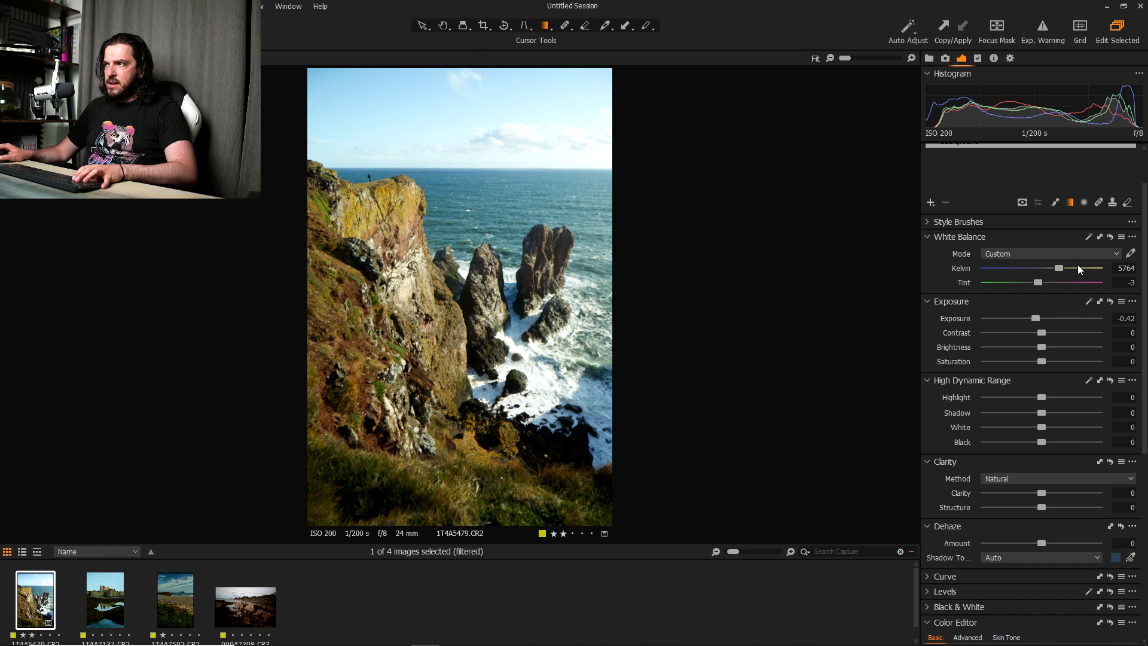
pyautogui.moveTo(1042, 283); pyautogui.dragTo(1044, 282)
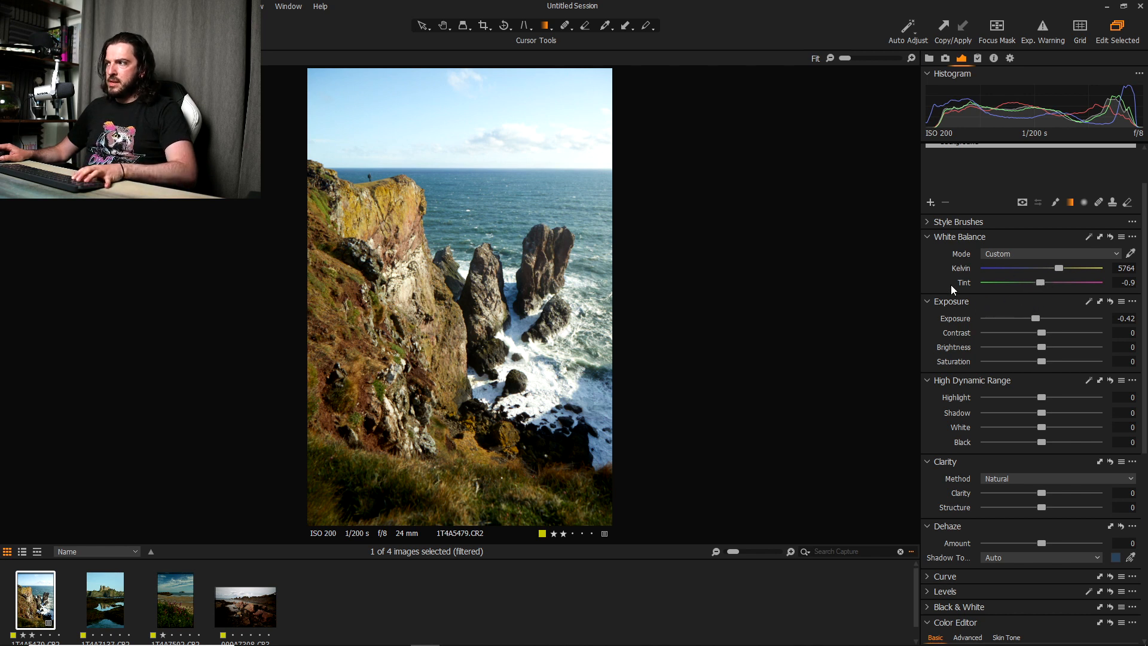
pyautogui.moveTo(1043, 399); pyautogui.dragTo(980, 403)
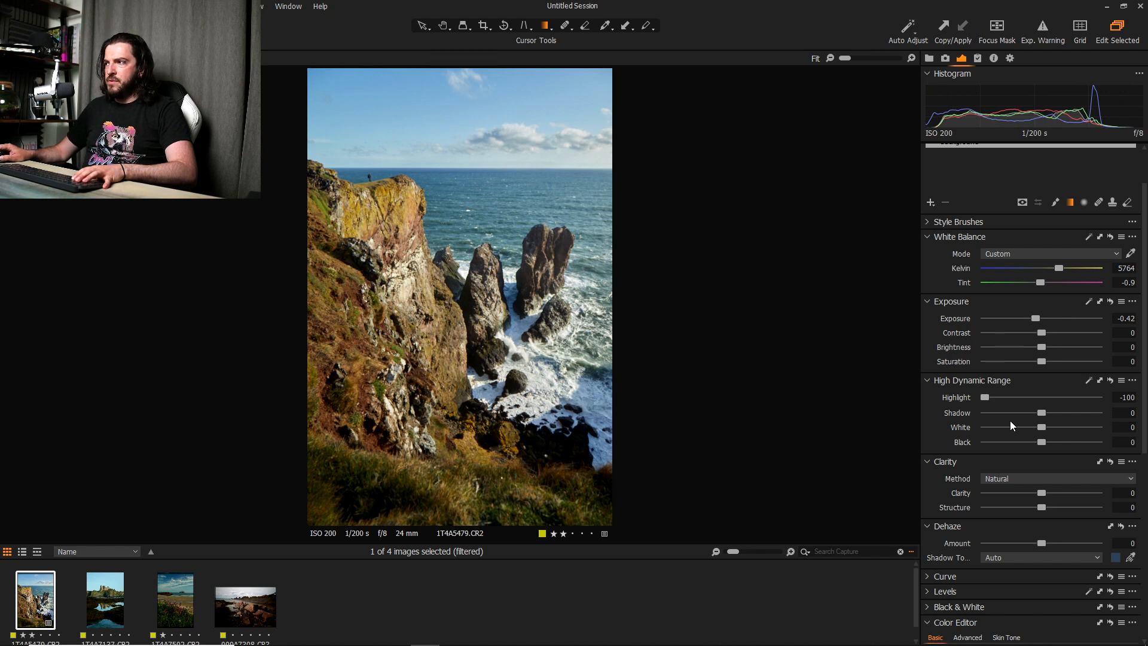
pyautogui.moveTo(988, 399); pyautogui.dragTo(1014, 409)
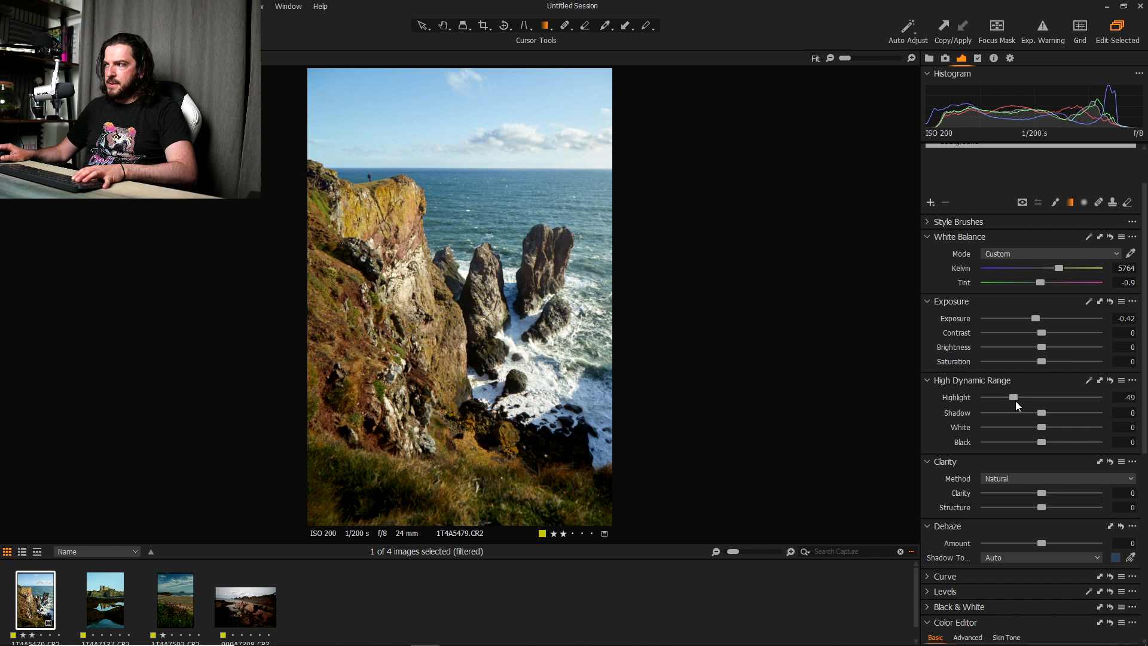
# - Shift the hue of the yellow tones to -29.1 in the basic Color Editor
pyautogui.scroll(-1, 1078, 247)
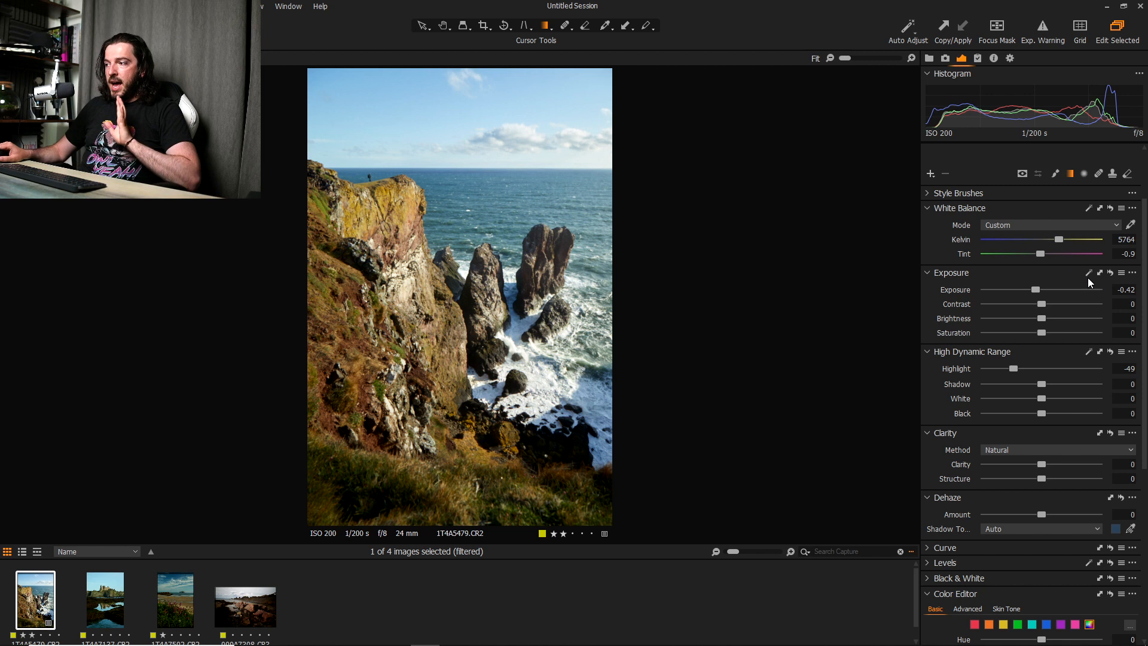
pyautogui.scroll(-4, 1089, 280)
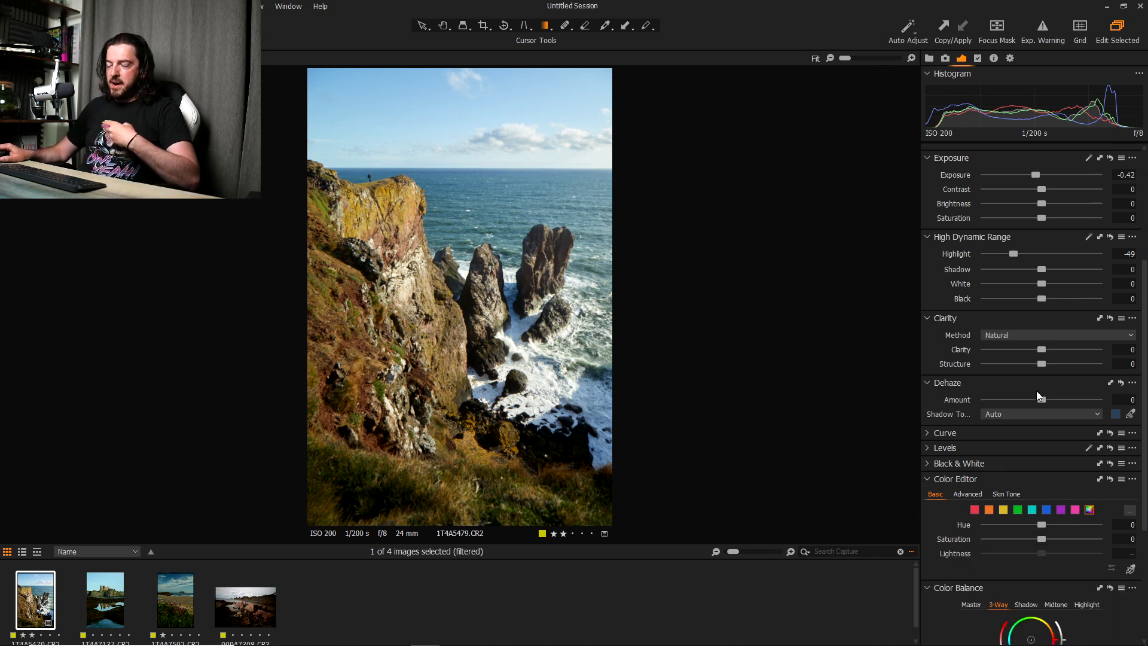
pyautogui.click(1003, 507)
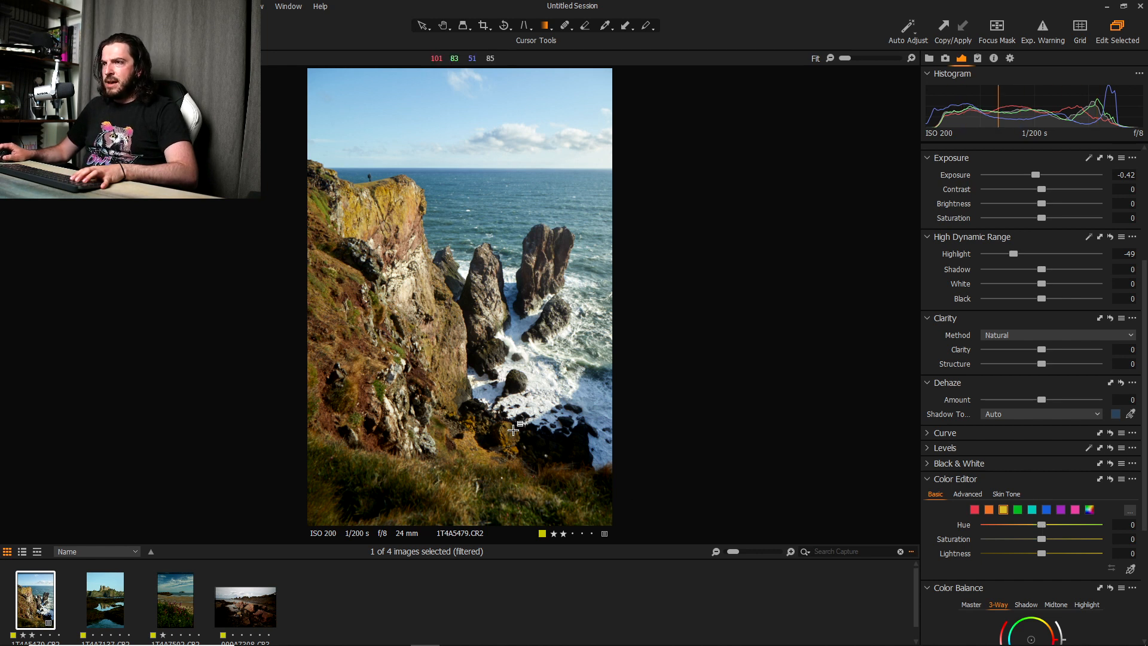
pyautogui.moveTo(1043, 525); pyautogui.dragTo(987, 532)
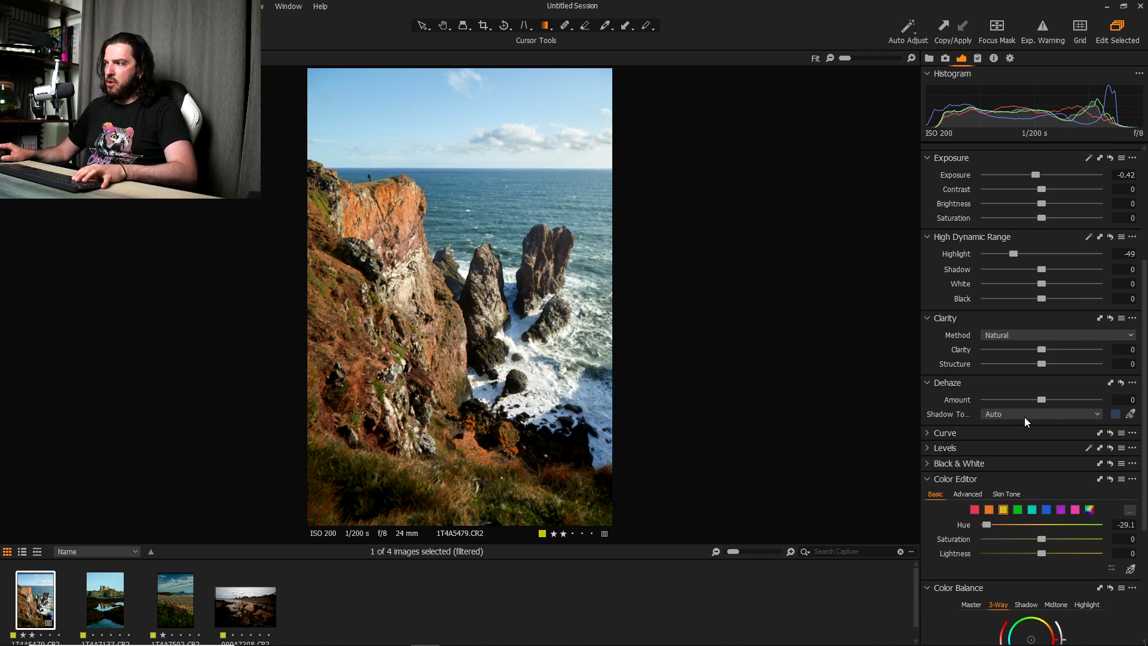
# - Adjust the orange tones to hue -5.7, saturation 14.3 and lightness 11.1
pyautogui.click(991, 509)
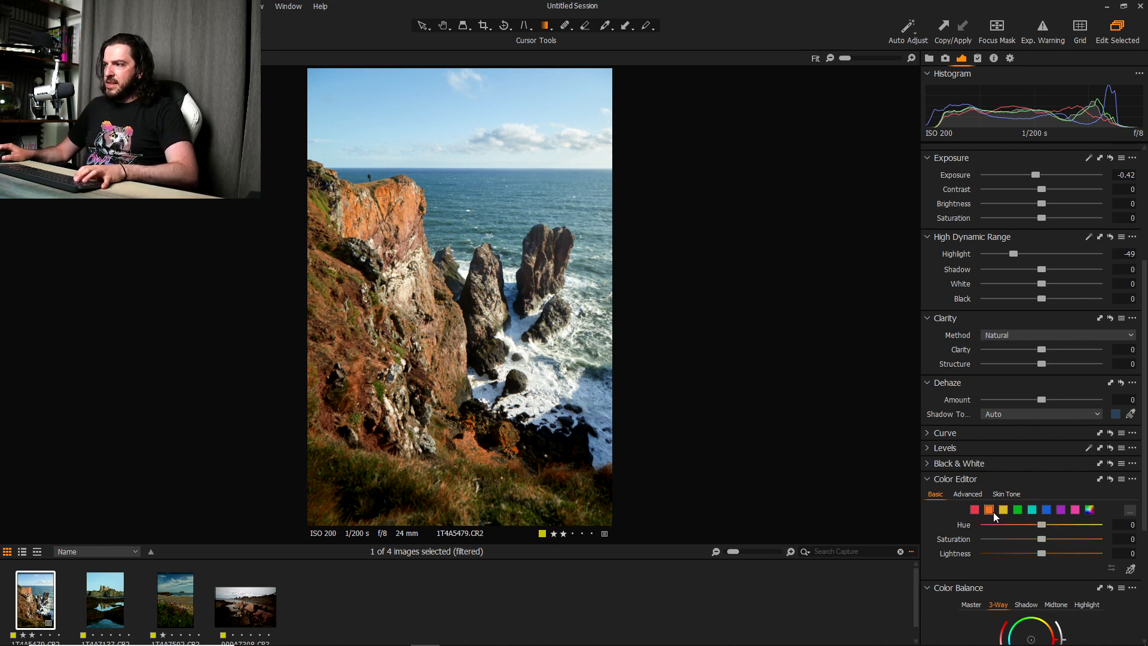
pyautogui.moveTo(1031, 527); pyautogui.dragTo(958, 525)
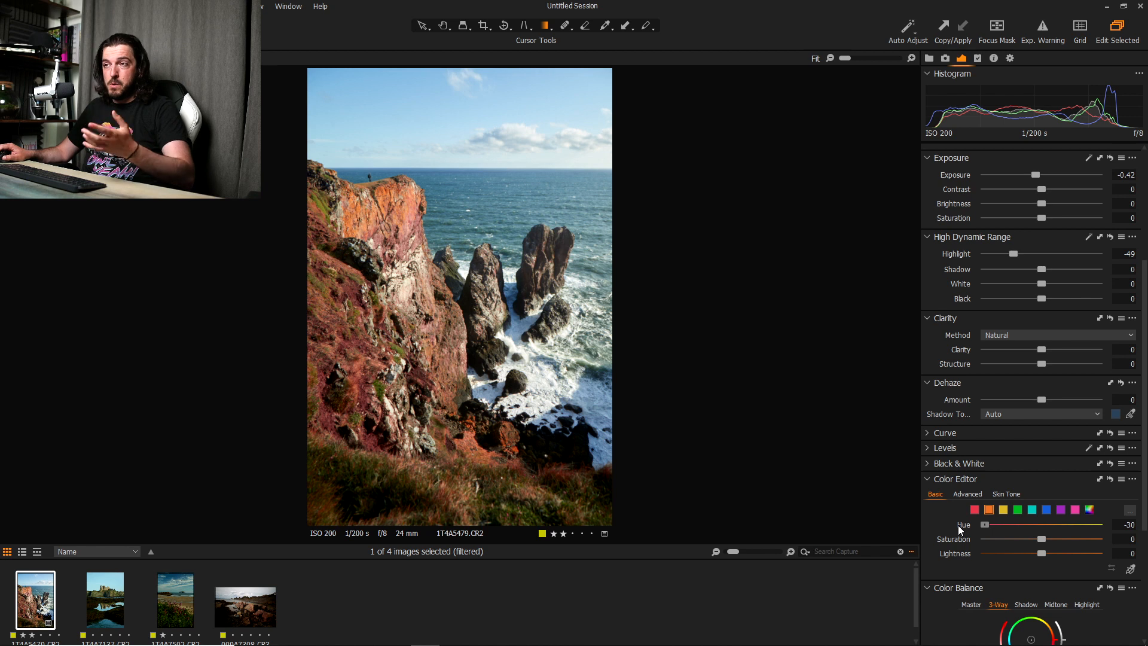
pyautogui.moveTo(958, 525); pyautogui.dragTo(1029, 526)
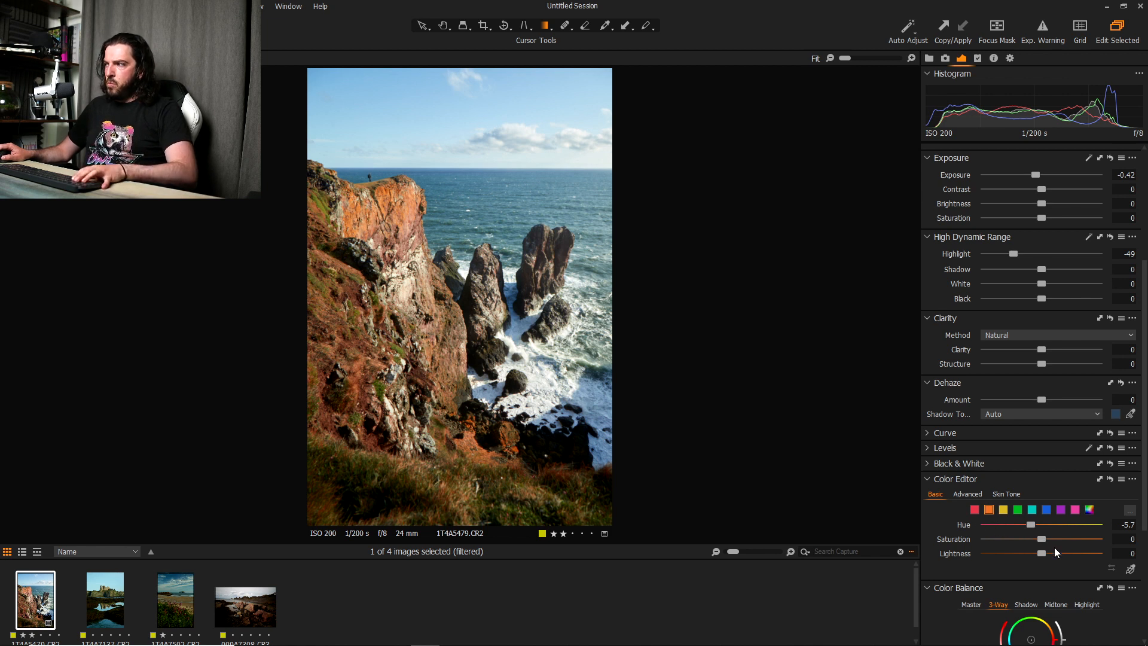
pyautogui.moveTo(1043, 540); pyautogui.dragTo(1053, 540)
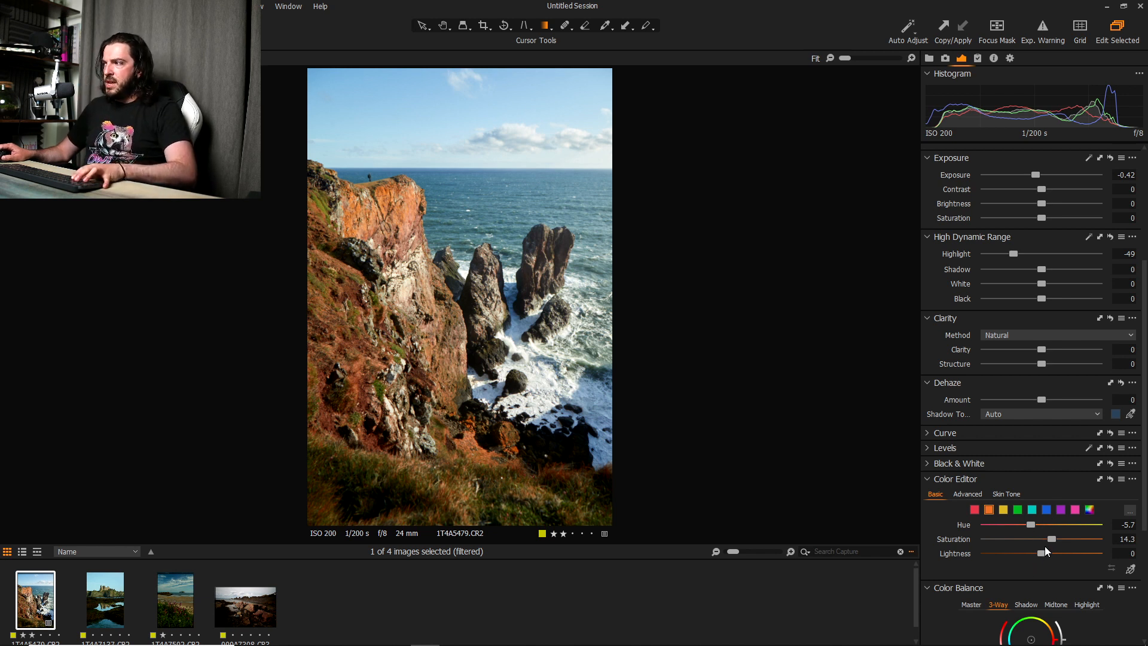
pyautogui.moveTo(1037, 549)
pyautogui.mouseDown()
pyautogui.moveTo(1064, 556)
pyautogui.moveTo(1028, 561)
pyautogui.moveTo(1060, 565)
pyautogui.moveTo(1047, 564)
pyautogui.mouseUp()
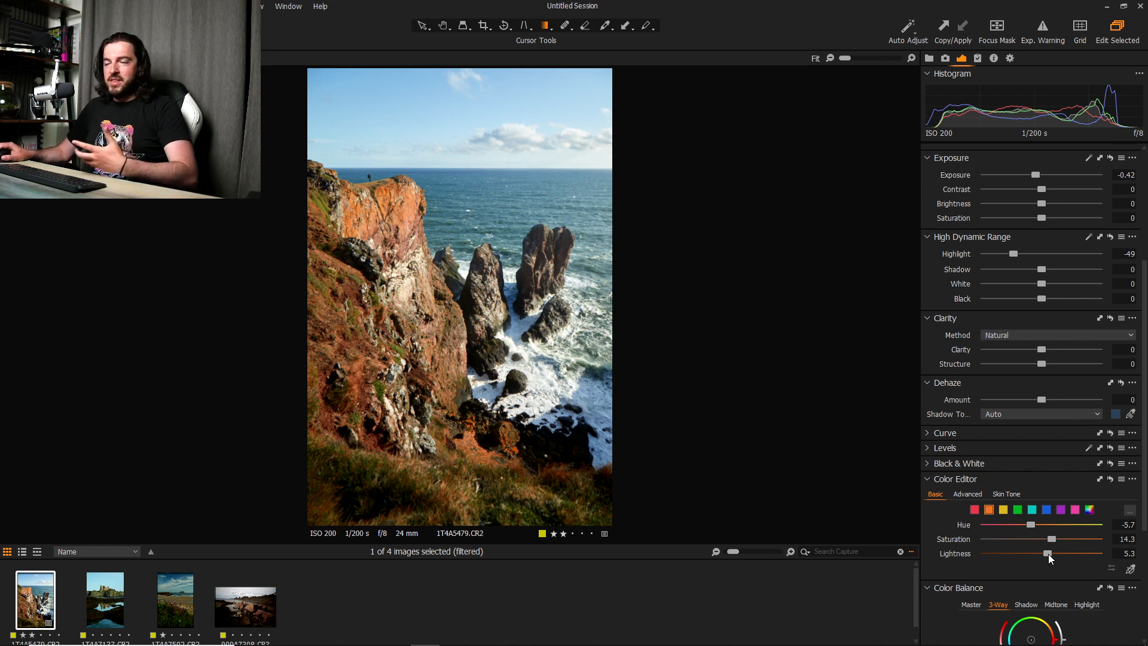
pyautogui.moveTo(1045, 554); pyautogui.dragTo(1042, 582)
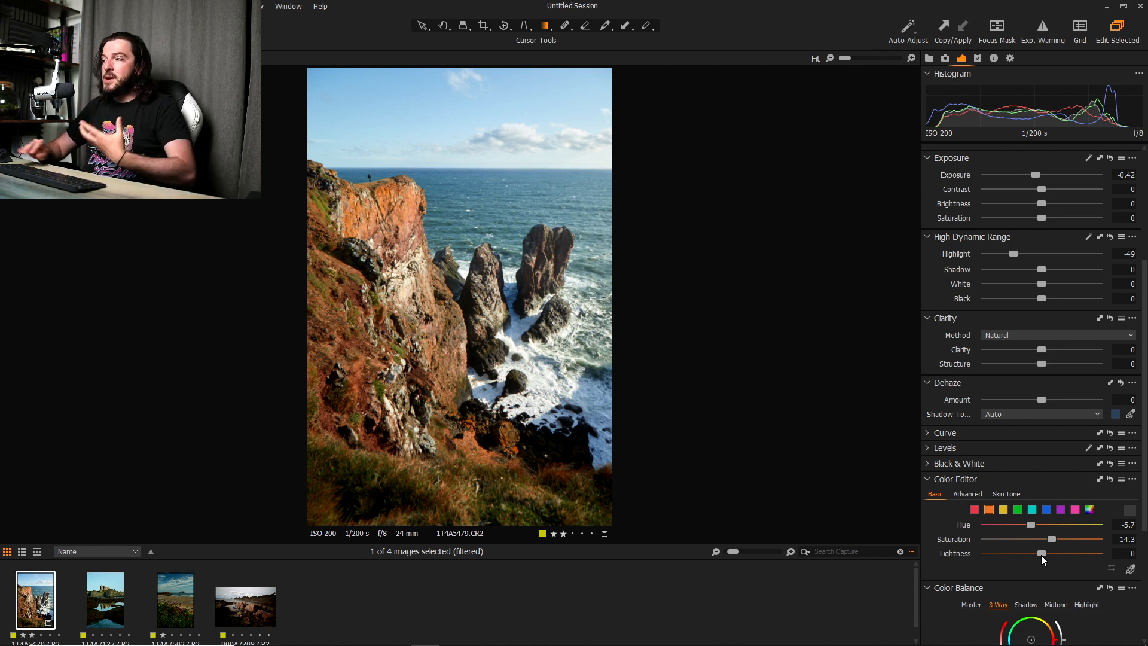
pyautogui.moveTo(1042, 555); pyautogui.dragTo(1052, 553)
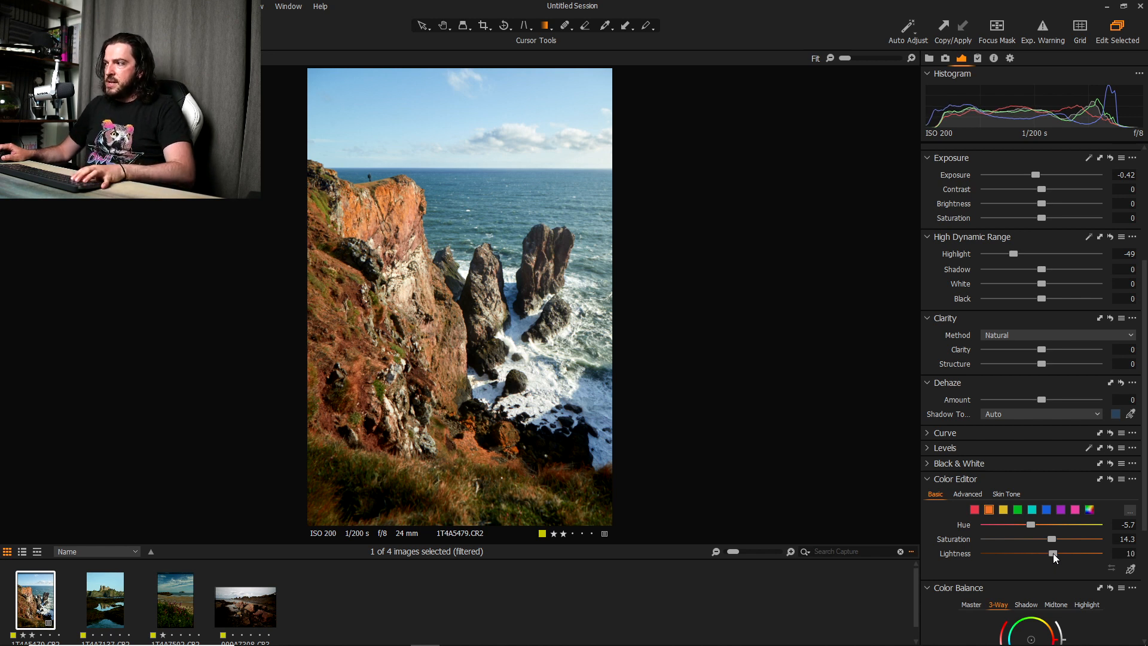
pyautogui.moveTo(1053, 554); pyautogui.dragTo(1055, 554)
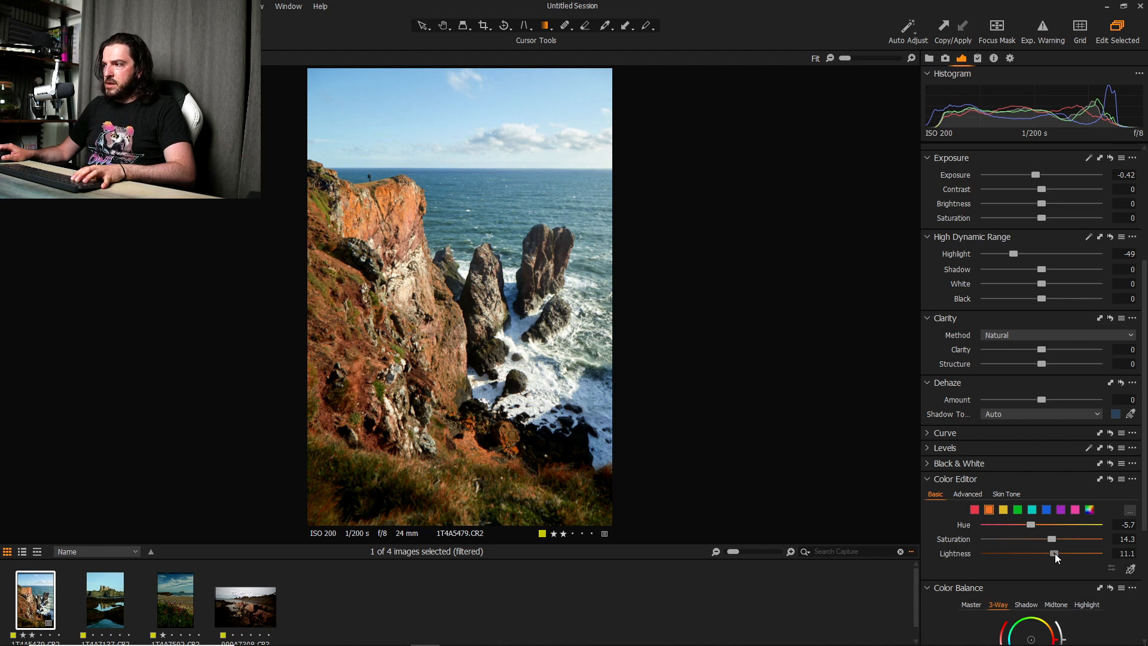
# - Adjust the green tones to hue -30, saturation -37.1 and lightness 14.2
pyautogui.click(1017, 509)
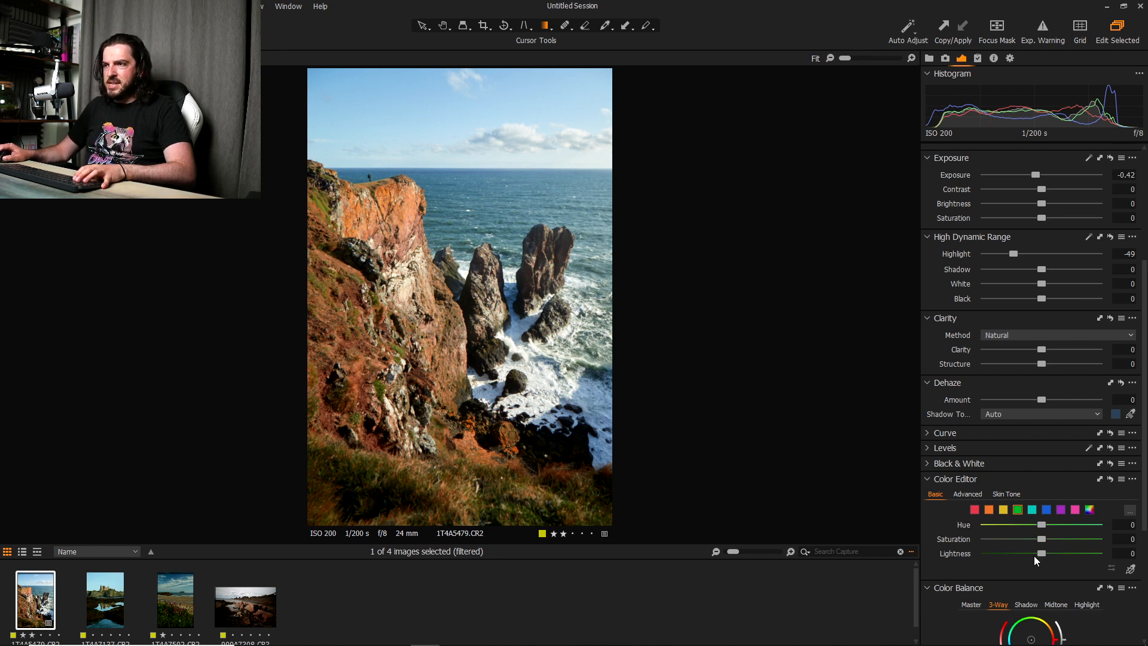
pyautogui.moveTo(1042, 524); pyautogui.dragTo(965, 530)
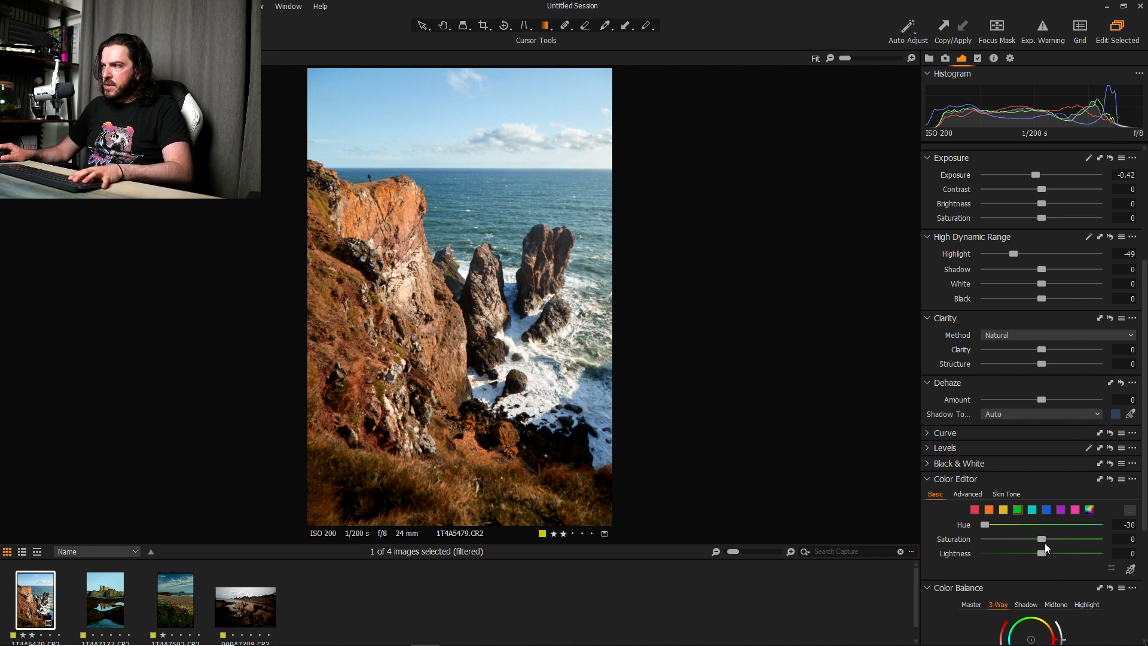
pyautogui.moveTo(1041, 539); pyautogui.dragTo(1018, 541)
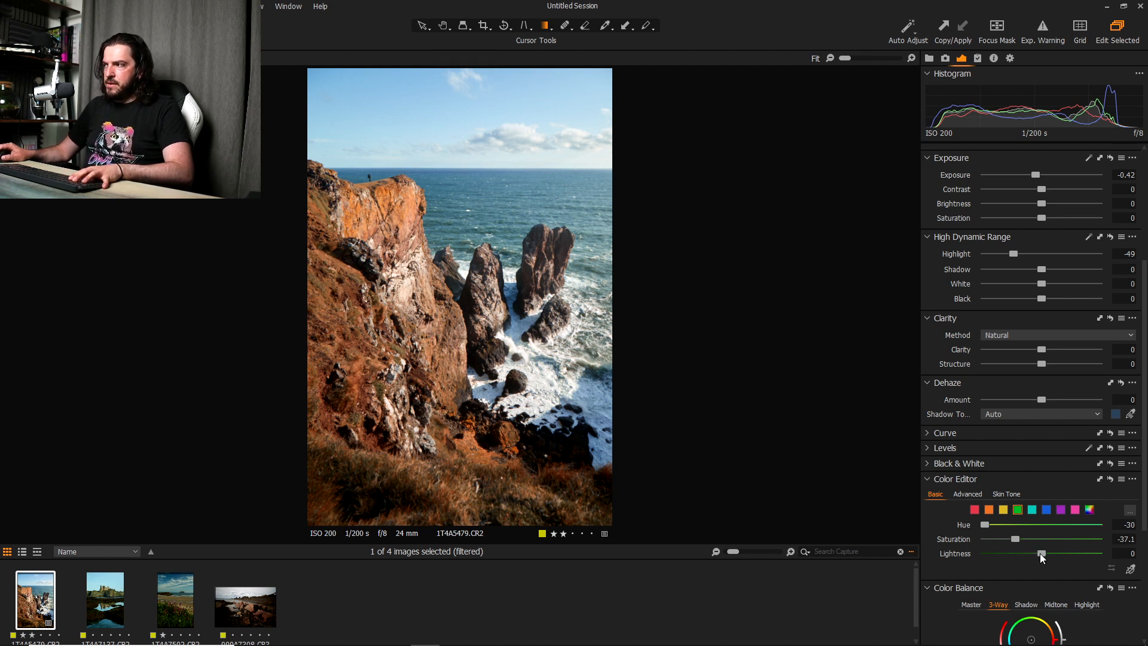
pyautogui.moveTo(1040, 555)
pyautogui.mouseDown()
pyautogui.moveTo(1056, 558)
pyautogui.moveTo(1024, 562)
pyautogui.moveTo(1077, 565)
pyautogui.moveTo(1053, 570)
pyautogui.mouseUp()
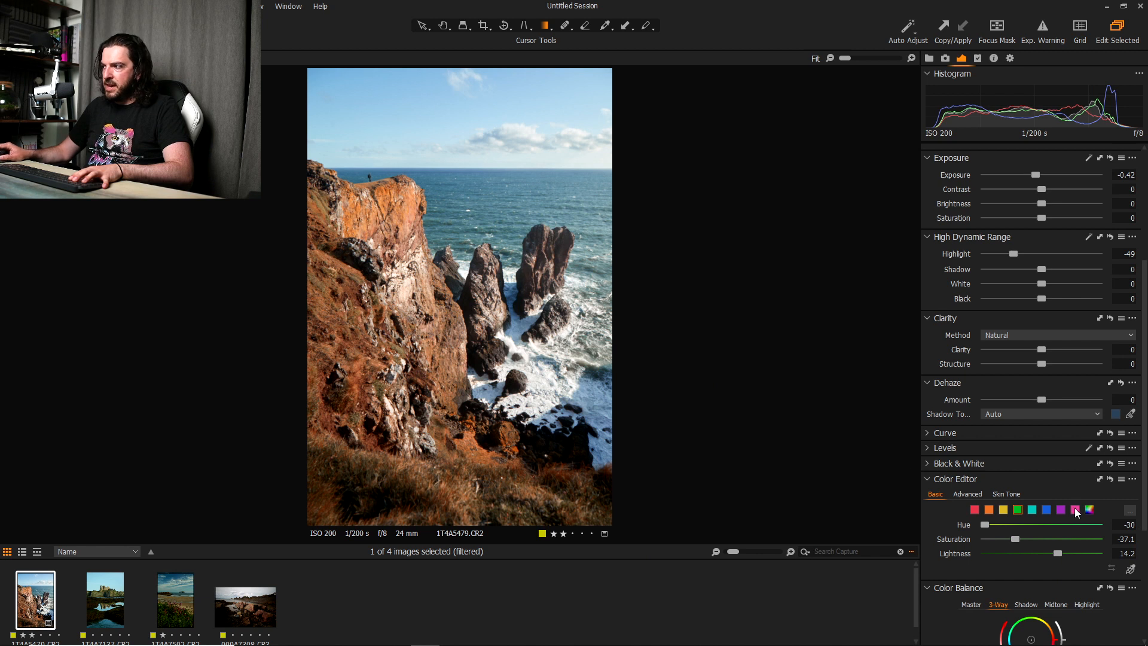
# - Try a hue shift on the cyan tones, settle it at -0.3, and raise their saturation to 19.4
pyautogui.click(1033, 510)
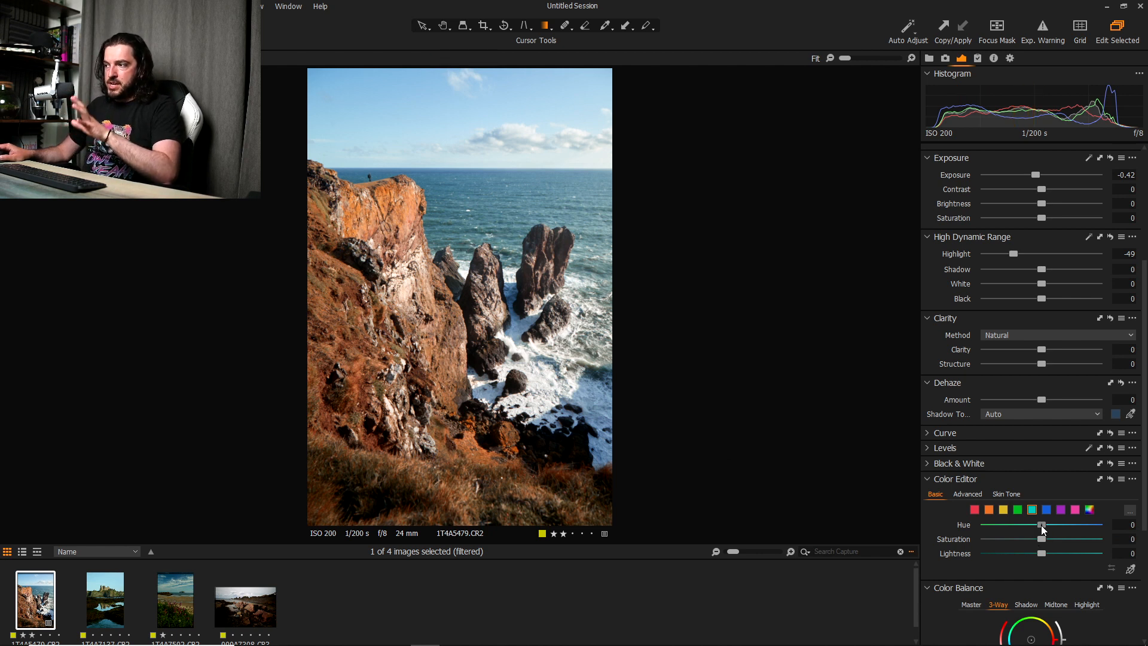
pyautogui.moveTo(1041, 525); pyautogui.dragTo(1099, 525)
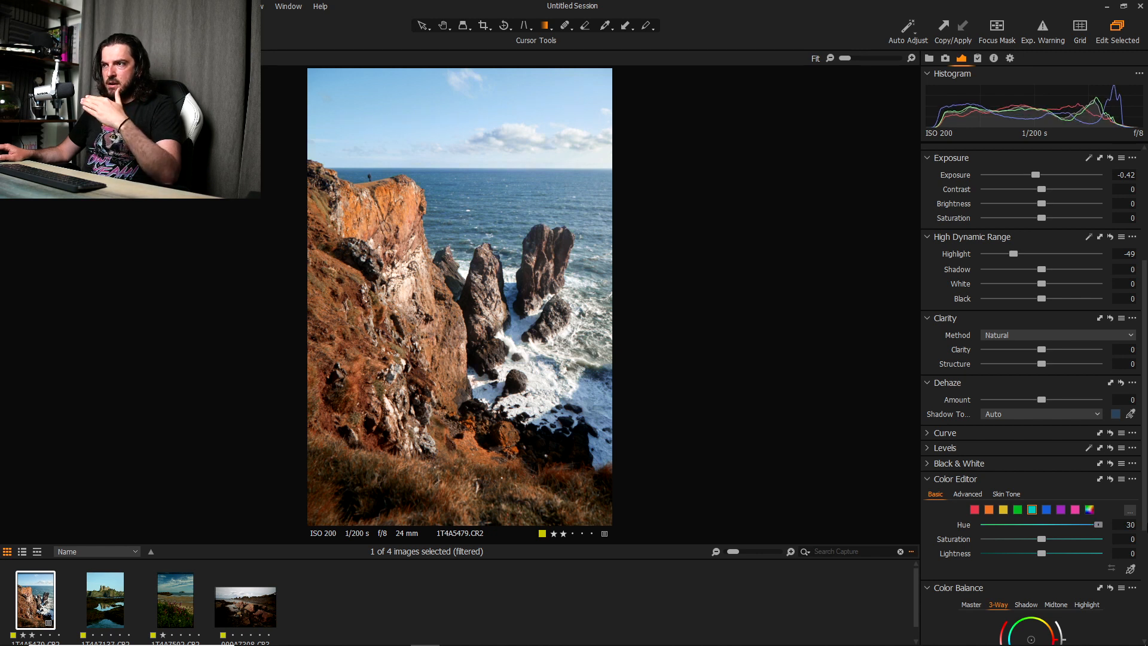
pyautogui.moveTo(1098, 525); pyautogui.dragTo(1040, 561)
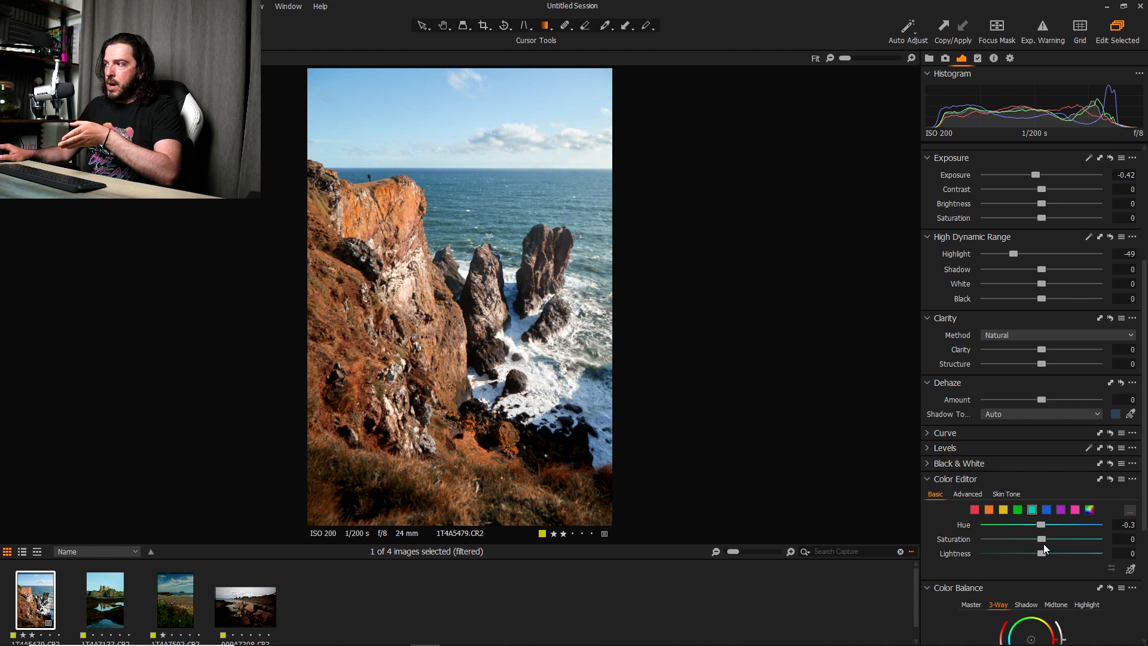
pyautogui.moveTo(1043, 540); pyautogui.dragTo(1058, 539)
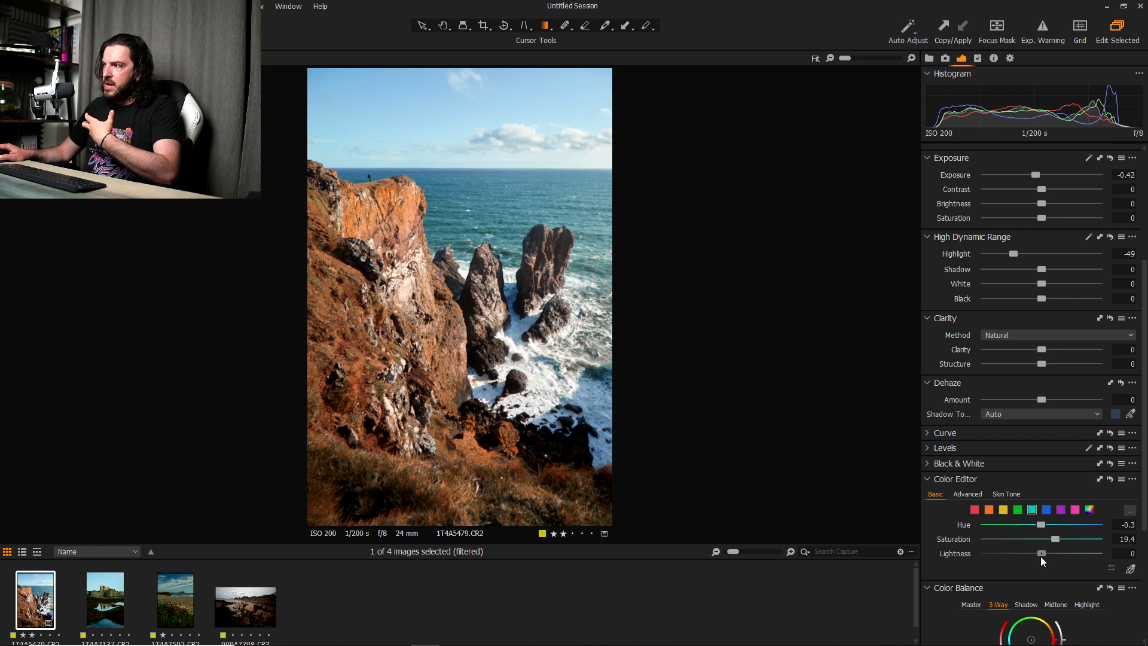
# - Set the cyan tones' lightness to -50 and adjust the blue tones to hue -25.3 and lightness 16.8
pyautogui.moveTo(1041, 556); pyautogui.dragTo(981, 575)
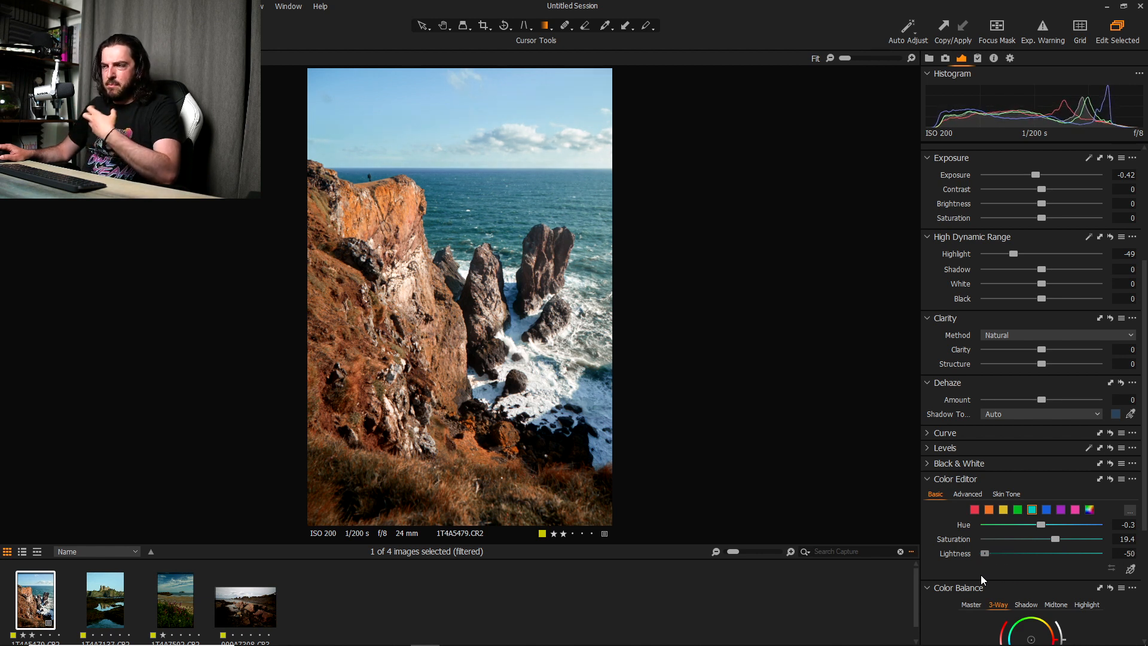
pyautogui.click(1042, 511)
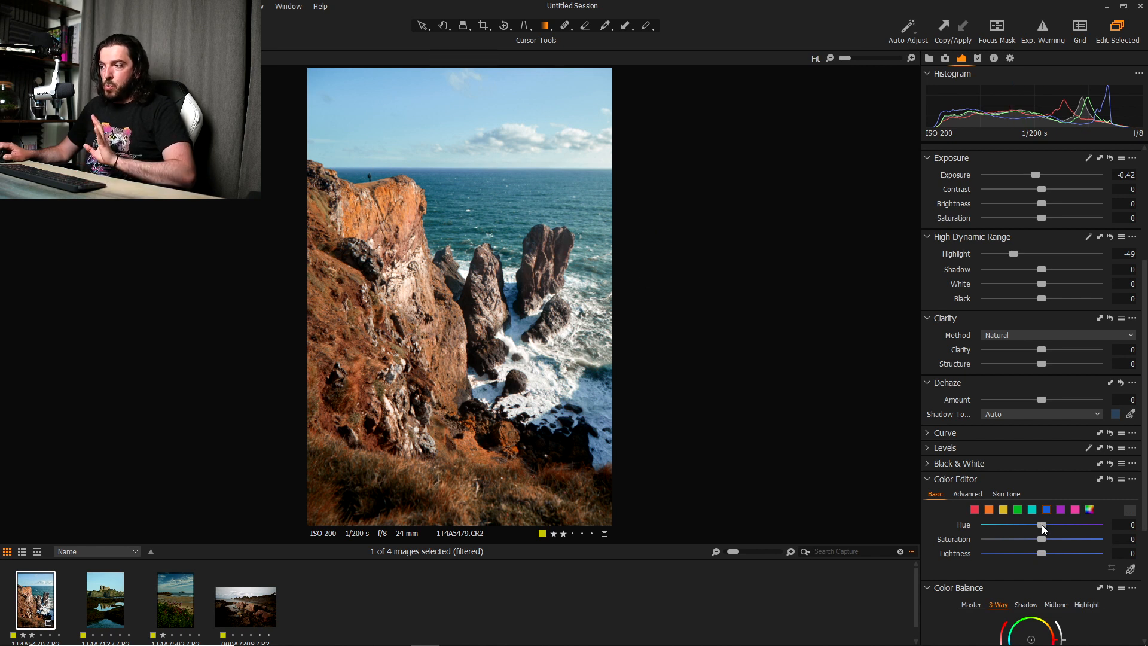
pyautogui.moveTo(1042, 525)
pyautogui.mouseDown()
pyautogui.moveTo(1013, 529)
pyautogui.moveTo(1035, 532)
pyautogui.mouseUp()
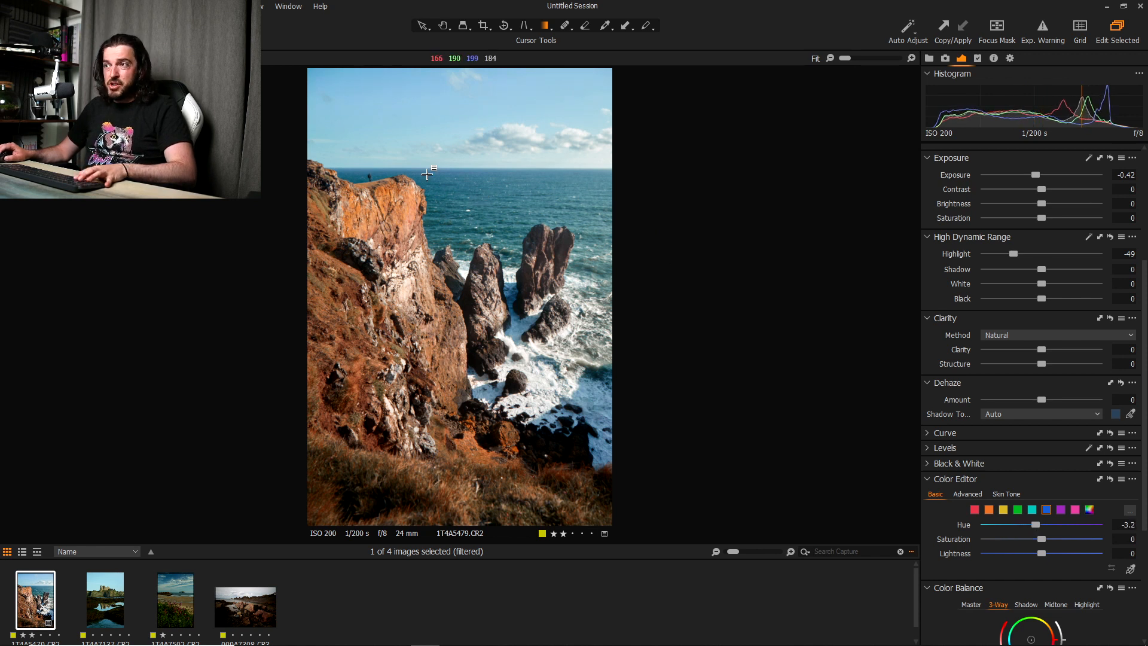
pyautogui.moveTo(844, 59); pyautogui.dragTo(856, 59)
pyautogui.moveTo(678, 142); pyautogui.dragTo(678, 494)
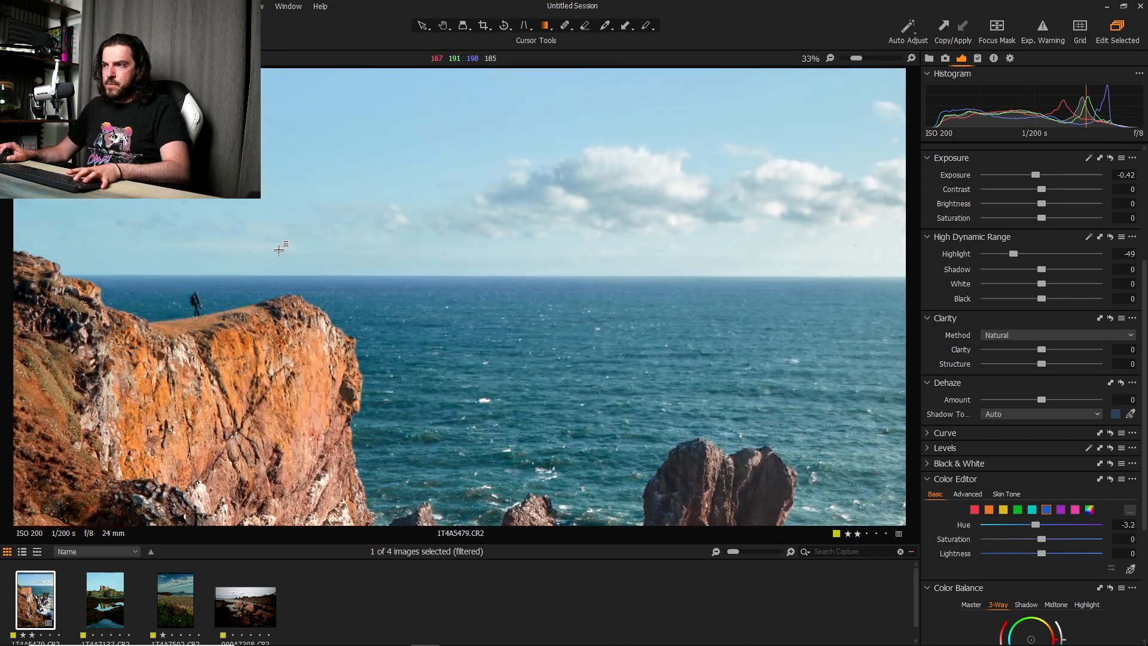
pyautogui.moveTo(1035, 525); pyautogui.dragTo(1009, 553)
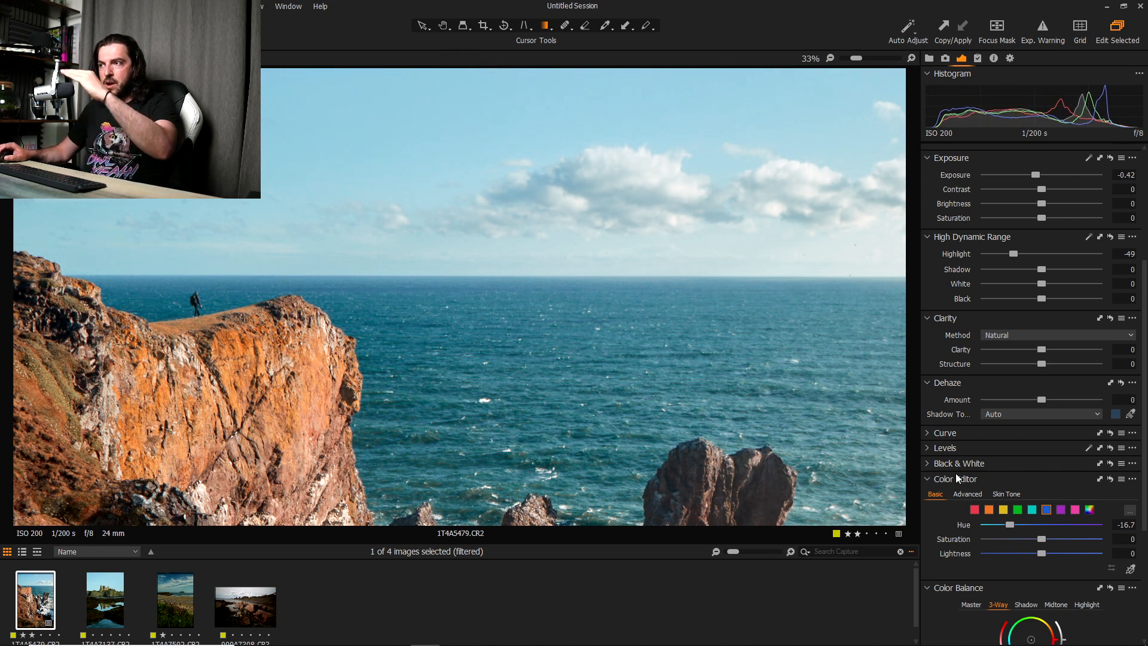
pyautogui.moveTo(1005, 527)
pyautogui.mouseDown()
pyautogui.moveTo(980, 533)
pyautogui.moveTo(993, 538)
pyautogui.mouseUp()
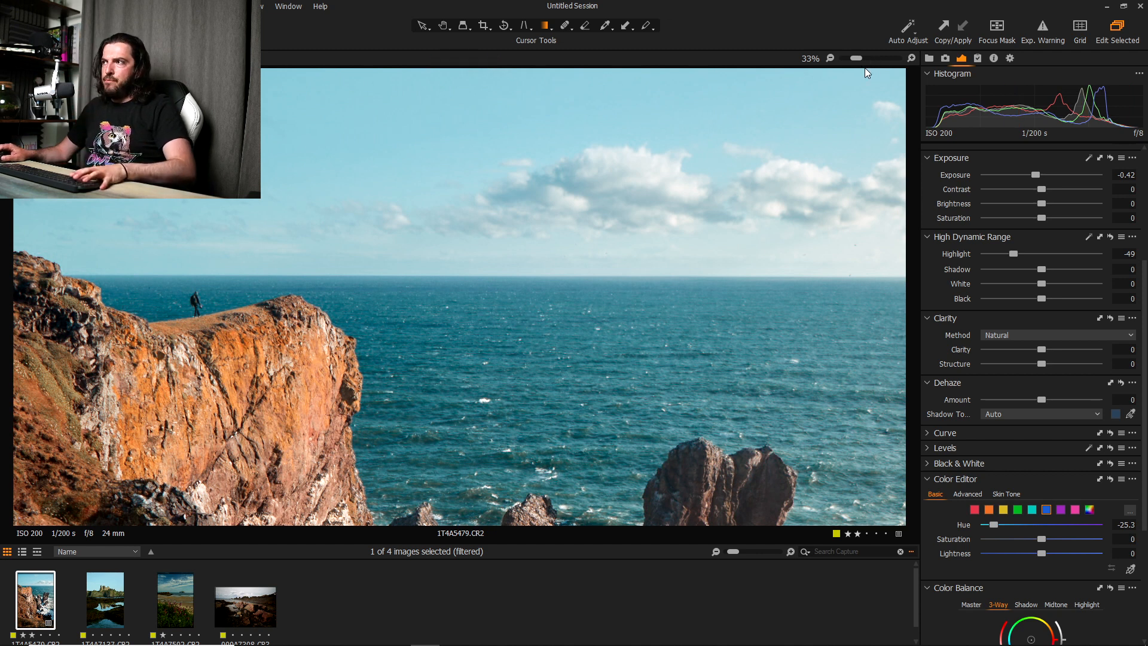
pyautogui.moveTo(855, 58); pyautogui.dragTo(848, 60)
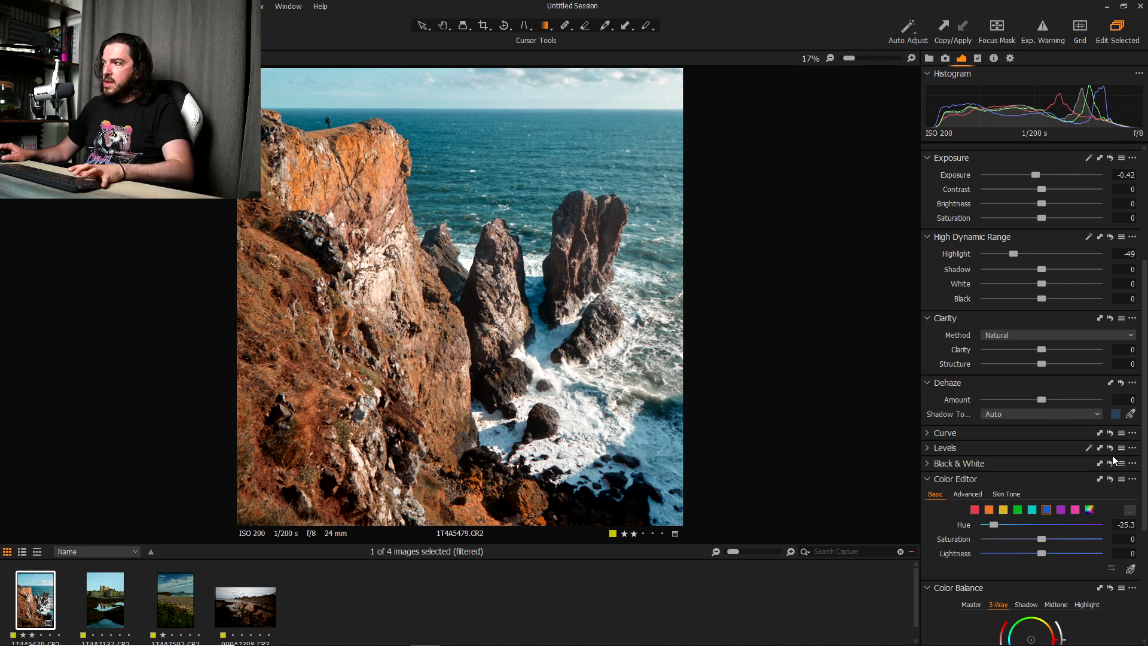
pyautogui.moveTo(1040, 554)
pyautogui.mouseDown()
pyautogui.moveTo(1053, 555)
pyautogui.moveTo(1021, 558)
pyautogui.moveTo(1058, 559)
pyautogui.mouseUp()
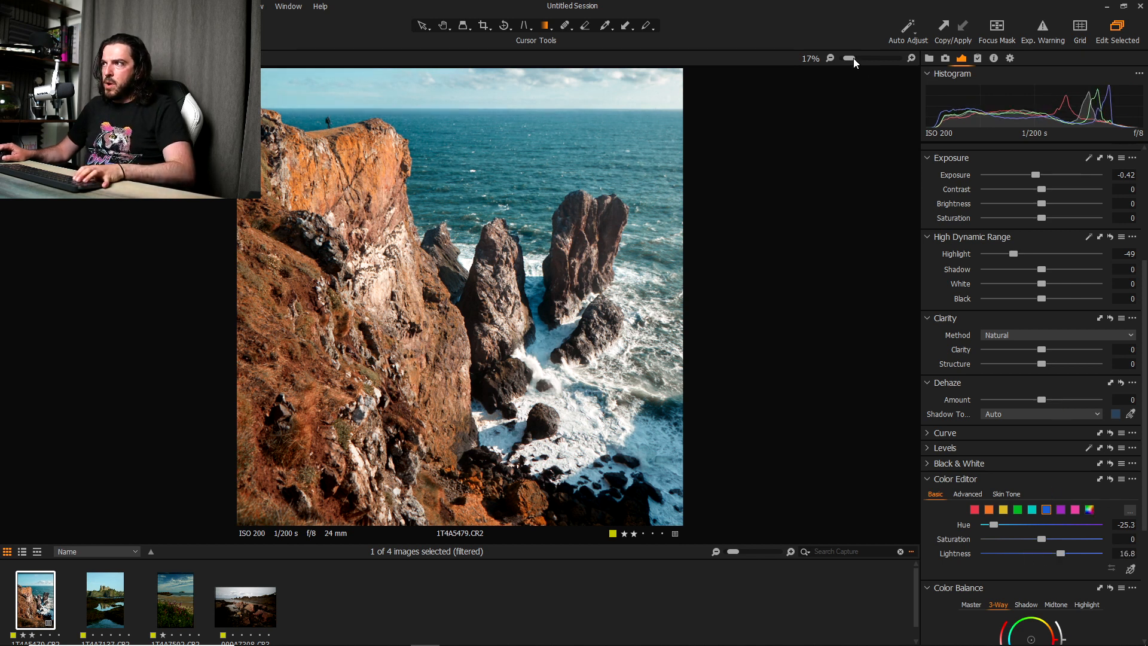
pyautogui.moveTo(853, 59); pyautogui.dragTo(840, 58)
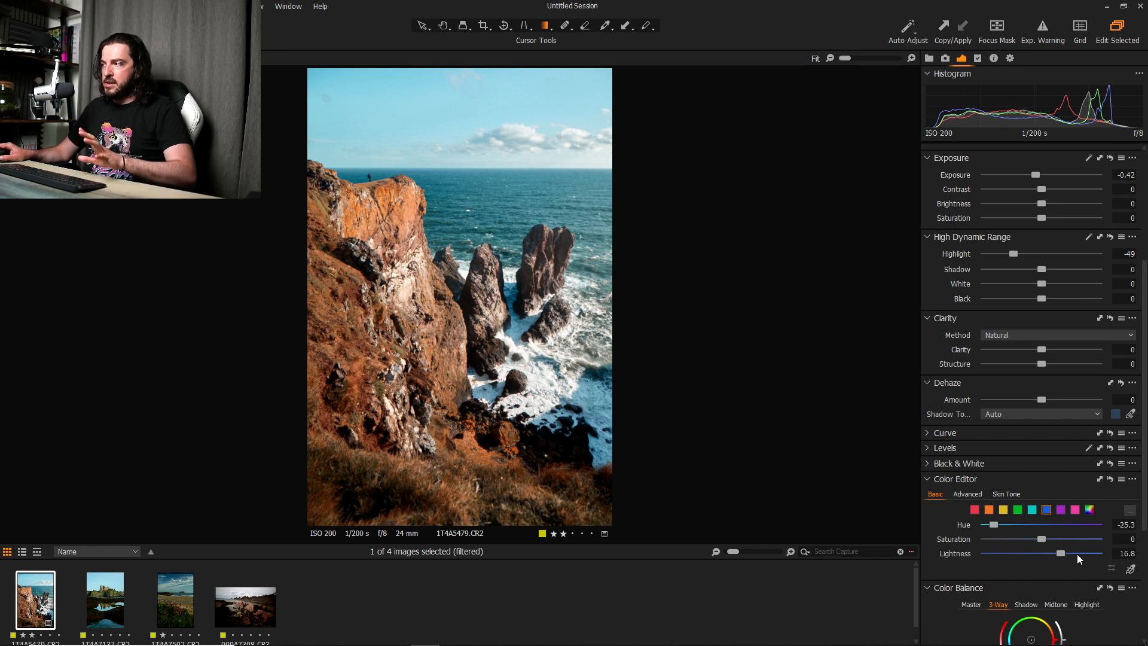
# - Shift the hue of the purple tones to -30
pyautogui.click(1061, 511)
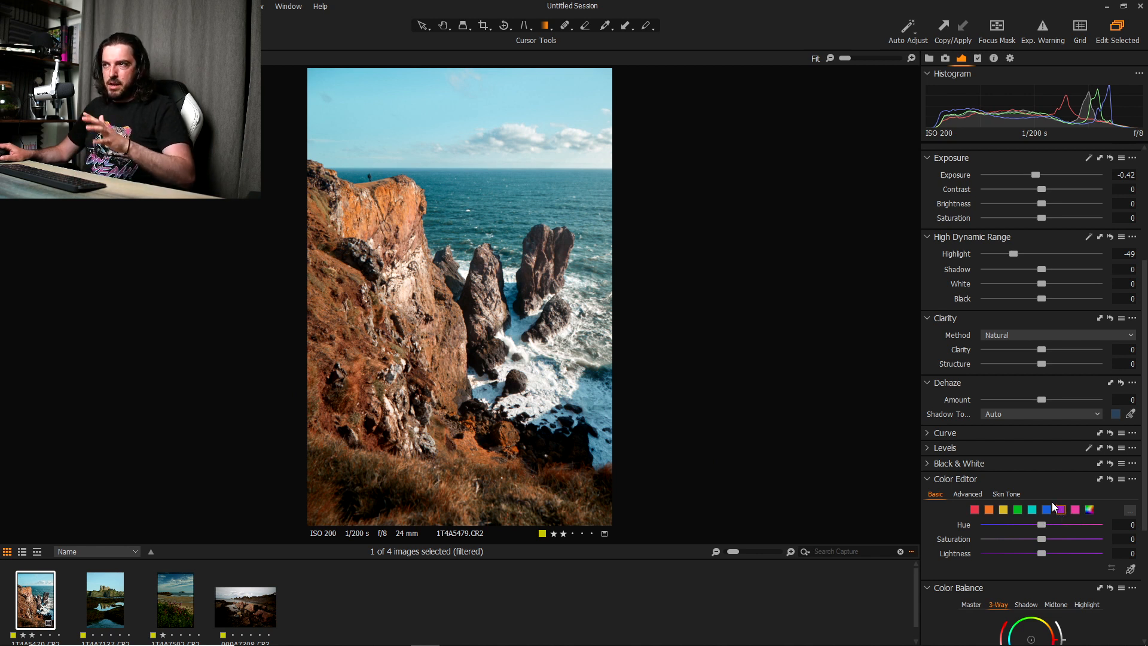
pyautogui.moveTo(1041, 524); pyautogui.dragTo(1035, 560)
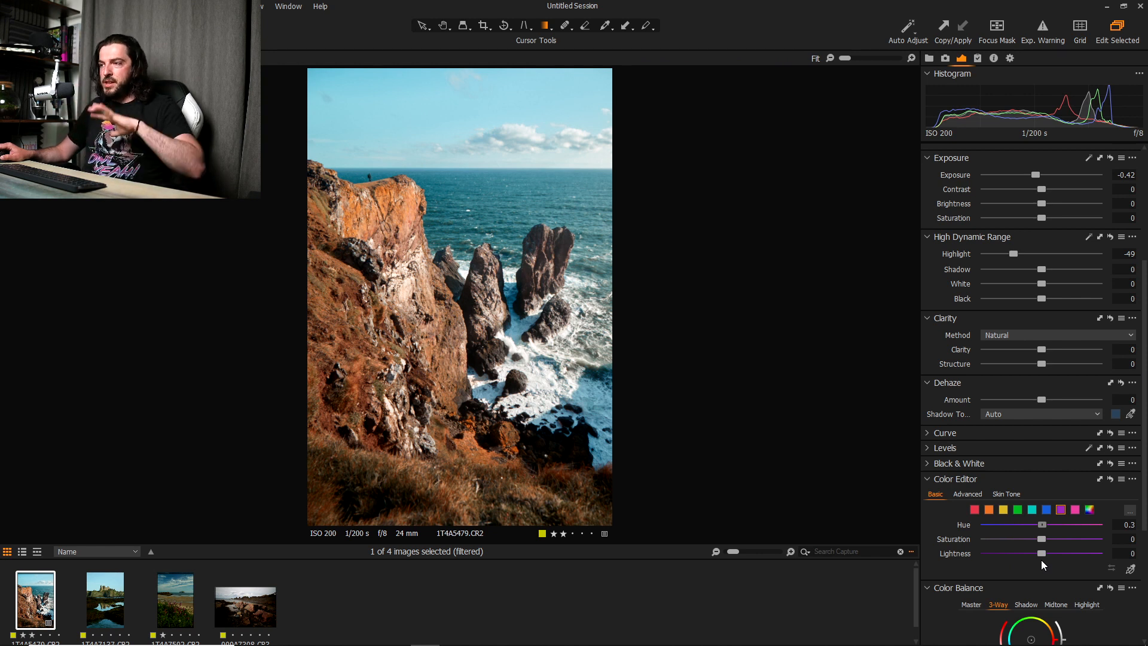
pyautogui.moveTo(1041, 559); pyautogui.dragTo(988, 561)
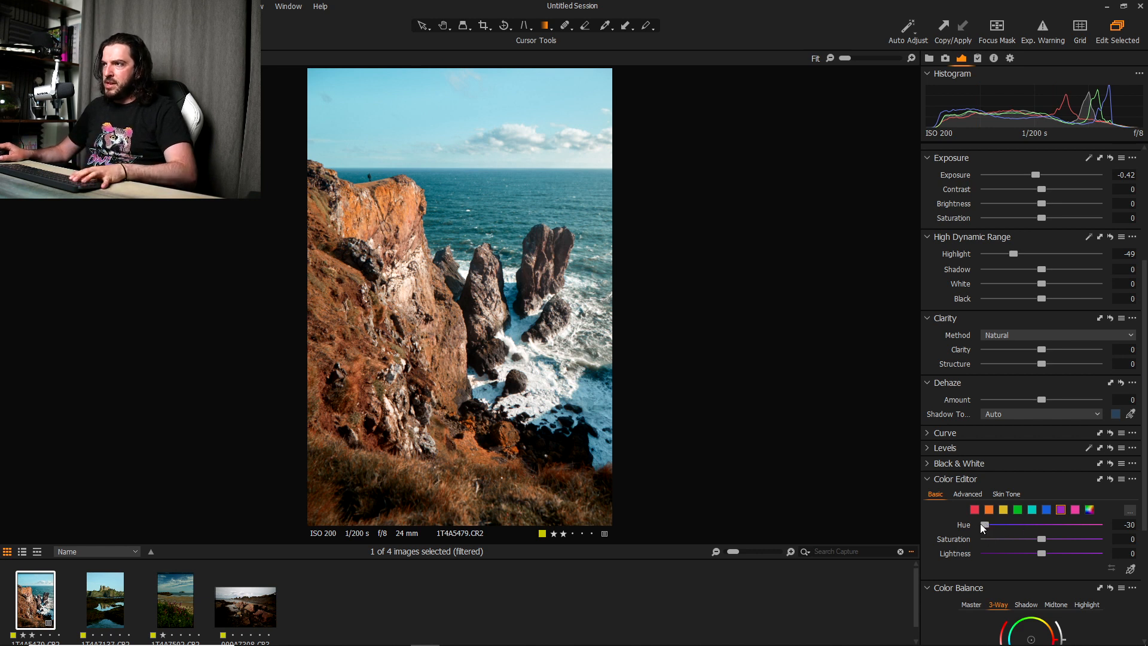
# - Straighten the photo along the sea horizon
pyautogui.click(503, 26)
pyautogui.moveTo(349, 174)
pyautogui.mouseDown()
pyautogui.moveTo(640, 192)
pyautogui.moveTo(652, 176)
pyautogui.mouseUp()
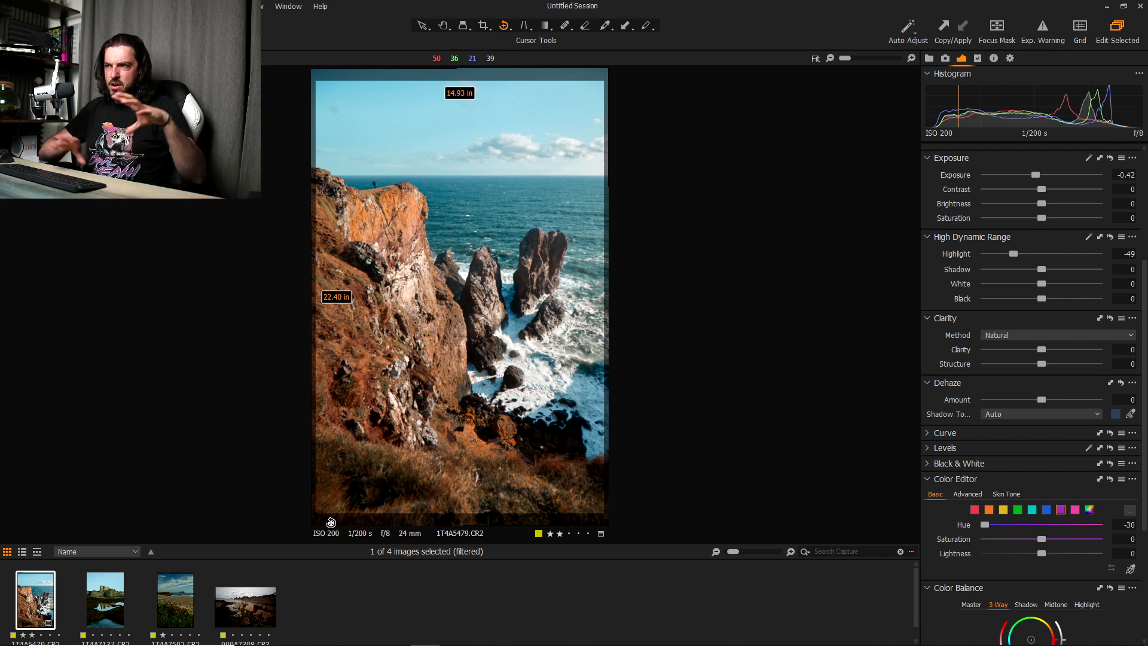
# - Crop the photo to a 4x5 ratio at full width, trimming part of the sky above and the grass below
pyautogui.click(487, 25)
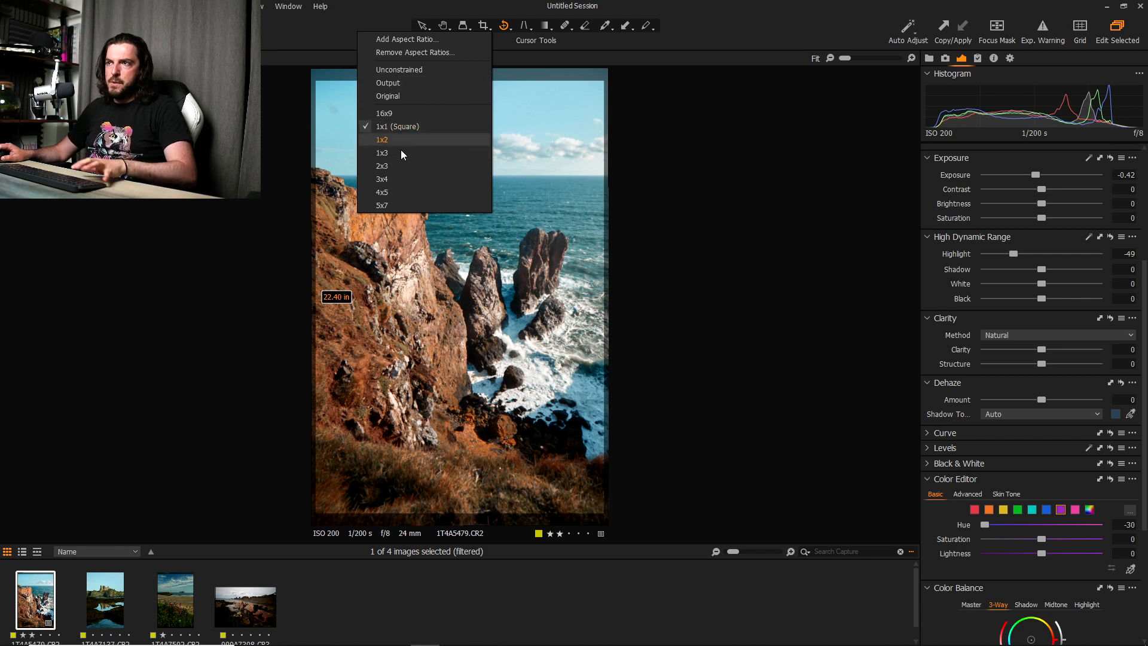
pyautogui.click(398, 189)
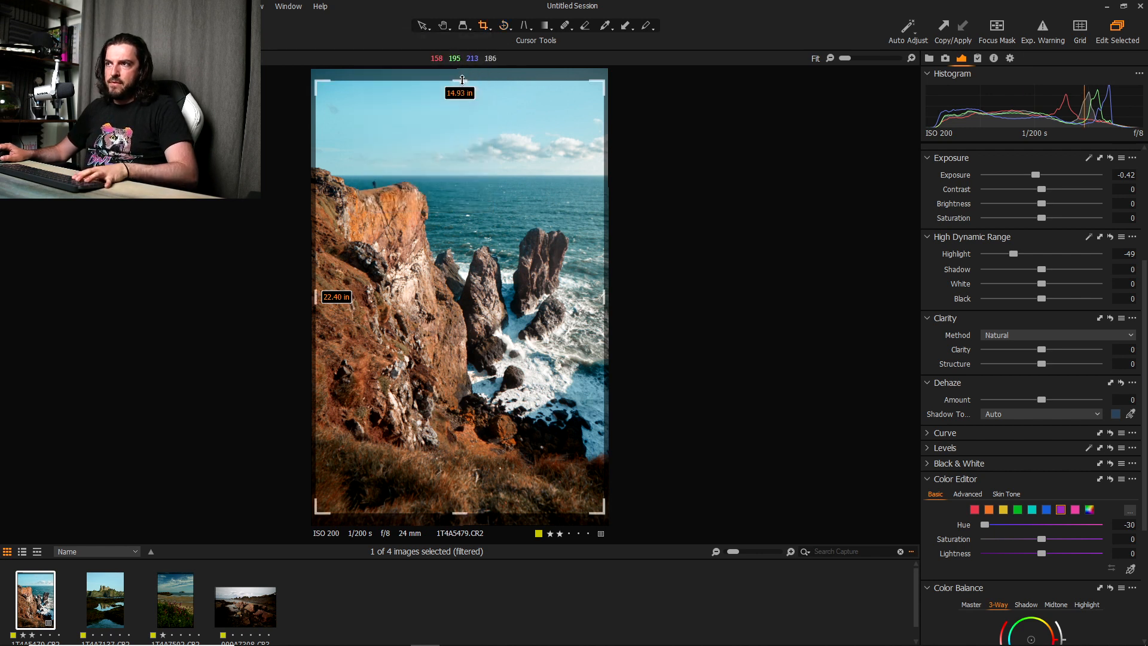
pyautogui.moveTo(461, 79); pyautogui.dragTo(460, 87)
pyautogui.moveTo(481, 242); pyautogui.dragTo(484, 215)
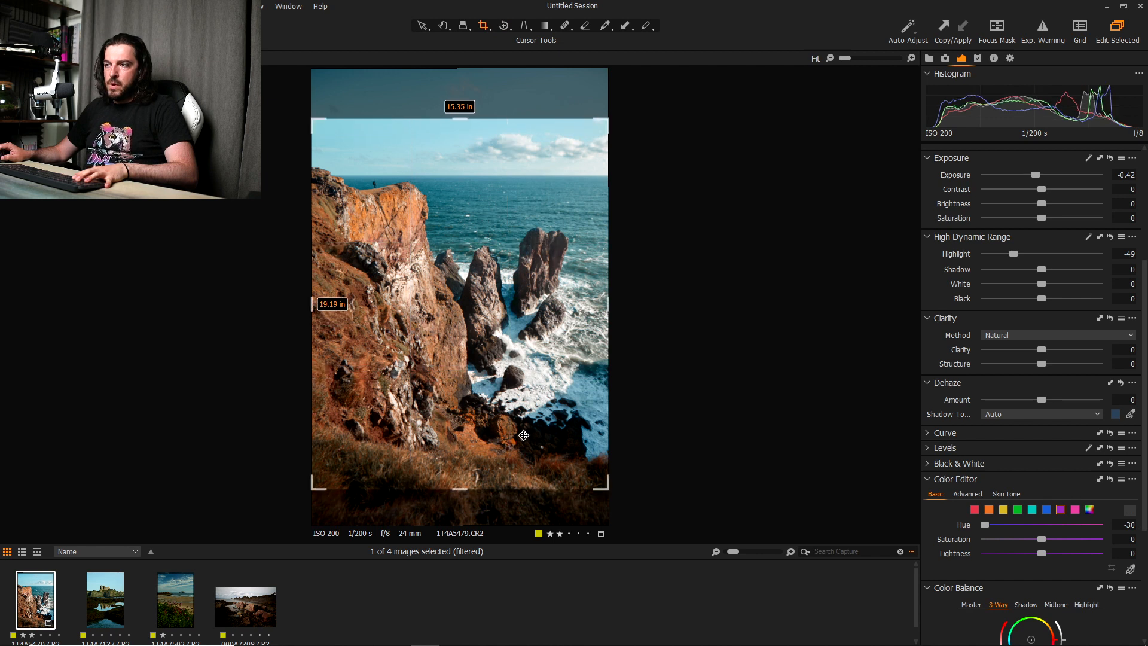
pyautogui.moveTo(511, 413); pyautogui.dragTo(505, 451)
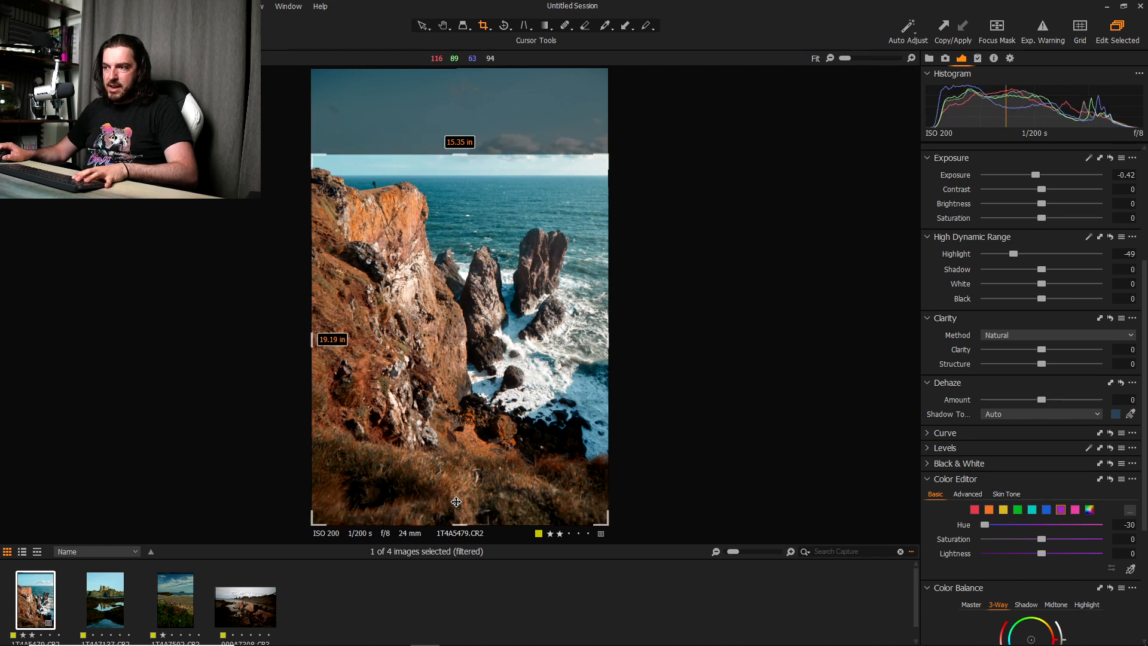
pyautogui.moveTo(396, 469); pyautogui.dragTo(380, 137)
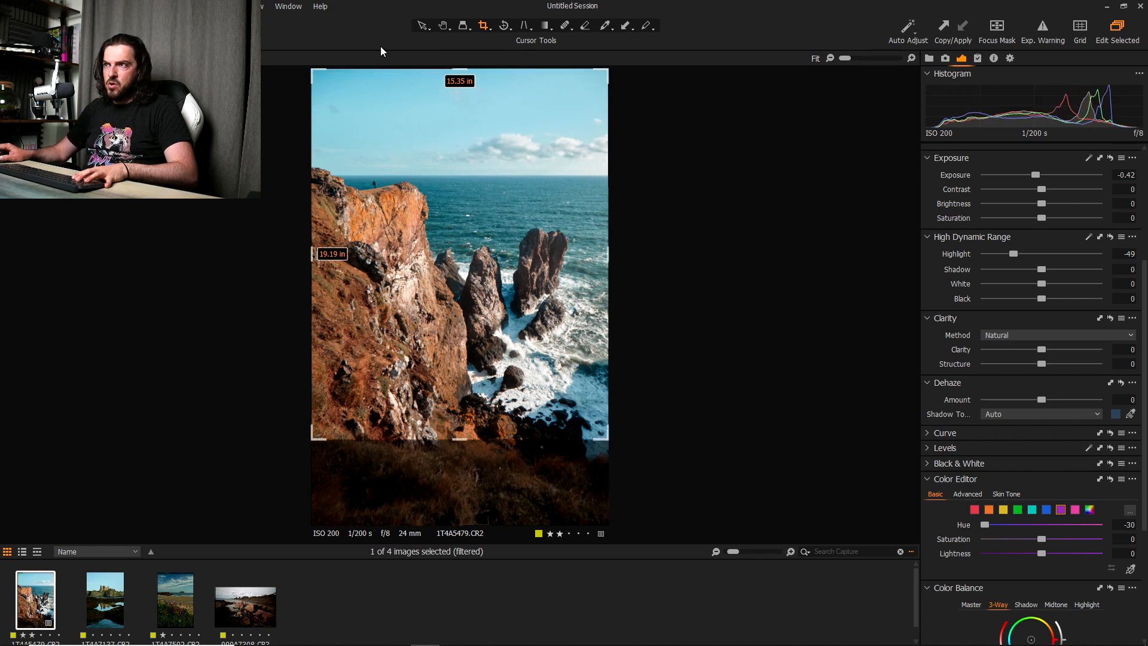
pyautogui.moveTo(537, 247); pyautogui.dragTo(553, 304)
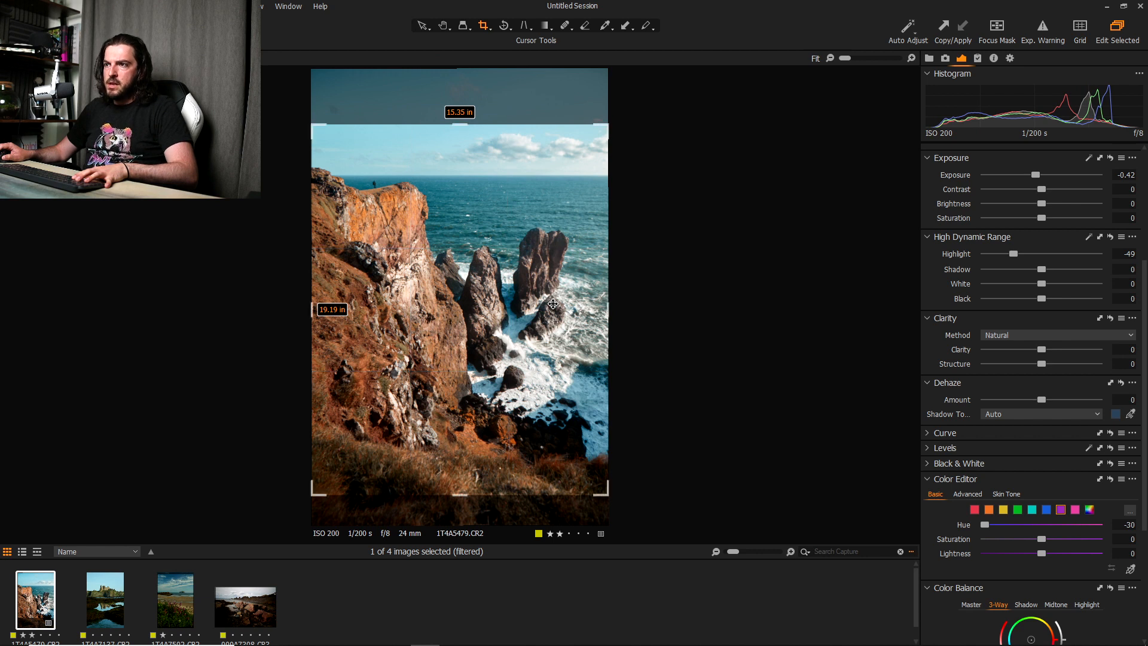
pyautogui.click(424, 26)
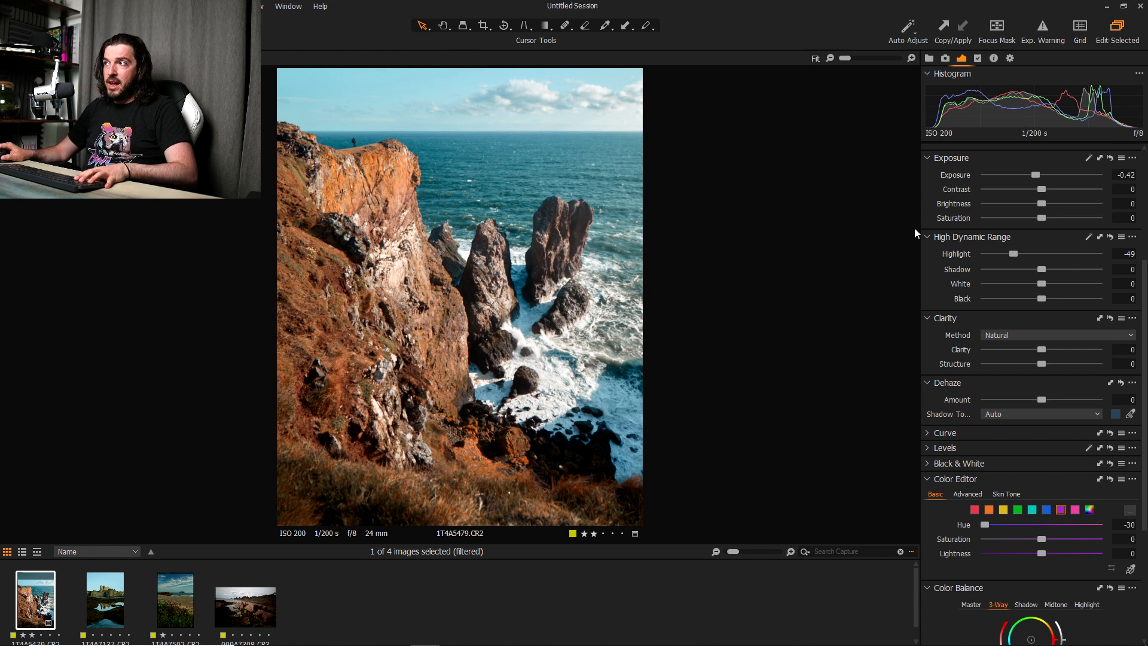
# - Add a new adjustment layer with a radial gradient mask centred near the sky's right side, and invert the mask to cover the inside
pyautogui.scroll(4, 1041, 239)
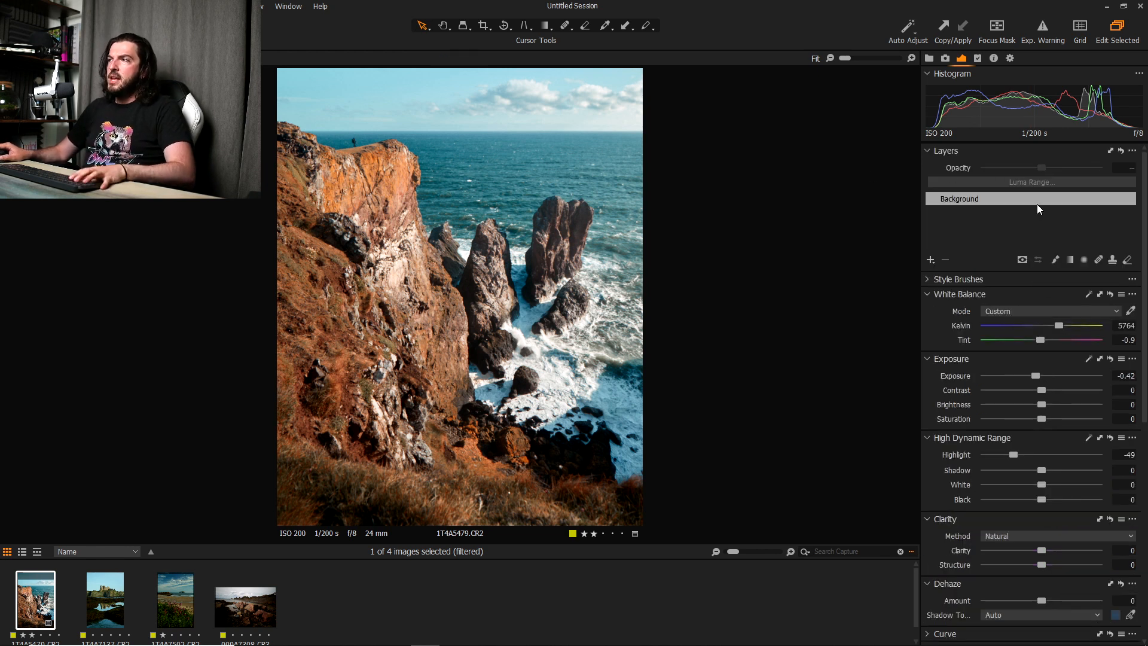
pyautogui.click(931, 260)
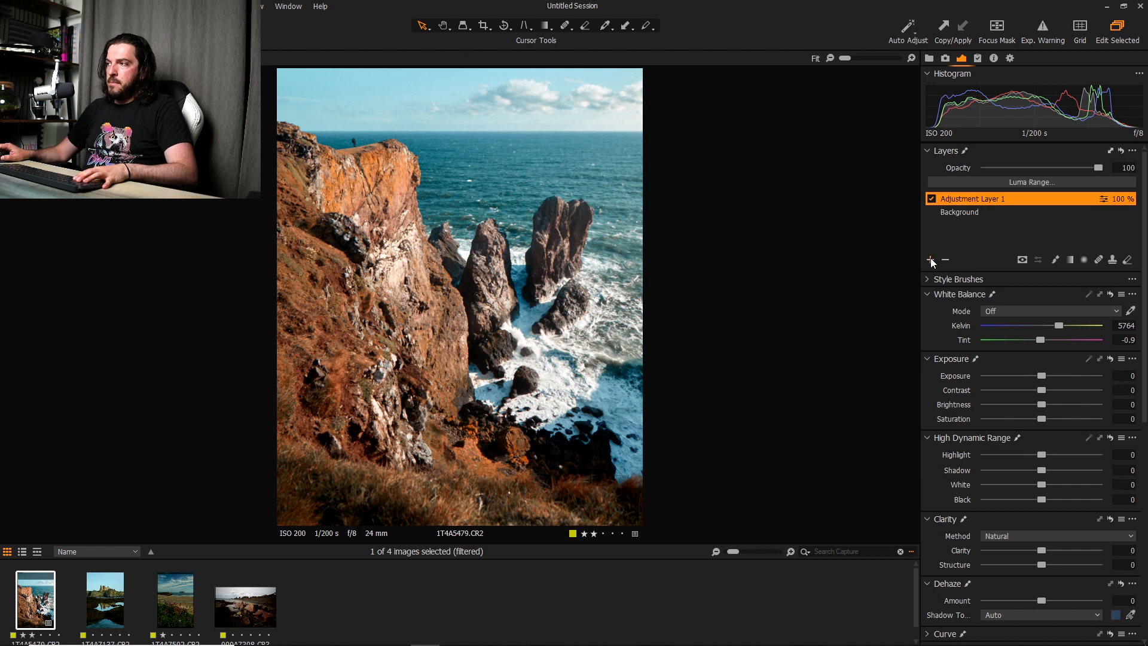
pyautogui.click(1084, 262)
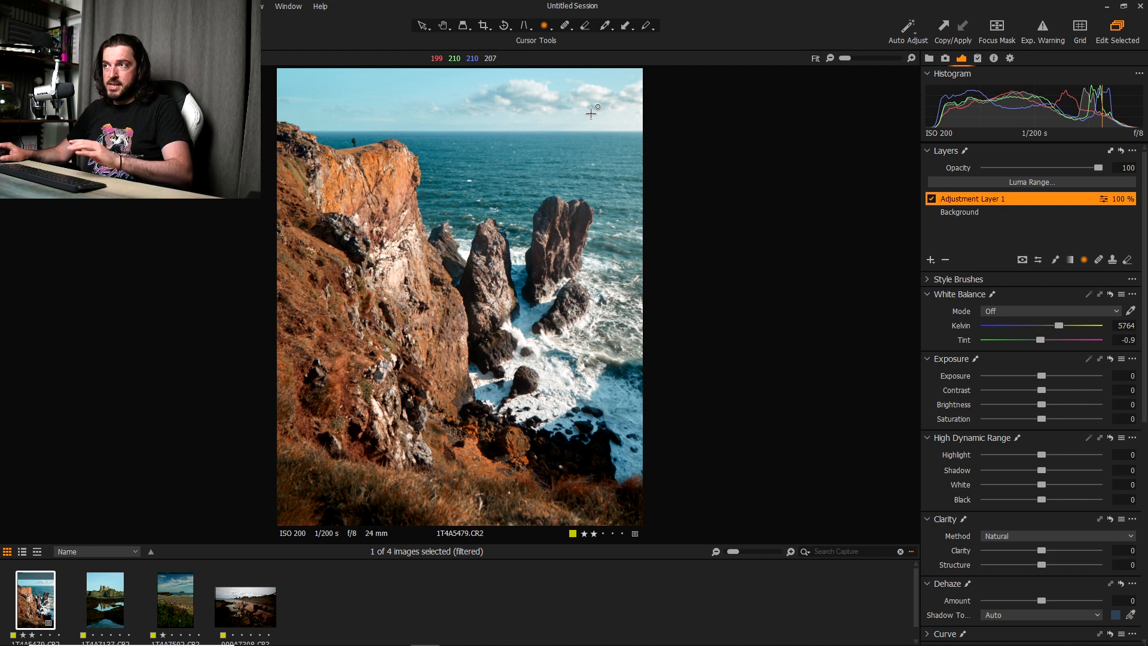
pyautogui.moveTo(576, 119); pyautogui.dragTo(879, 329)
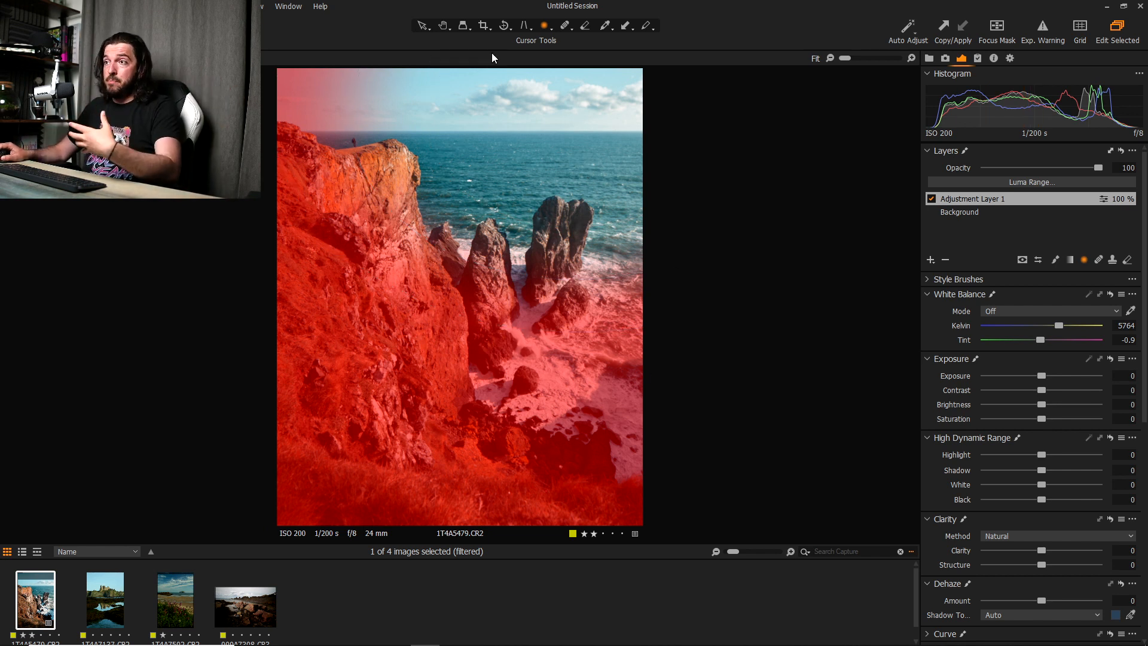
pyautogui.rightClick(989, 199)
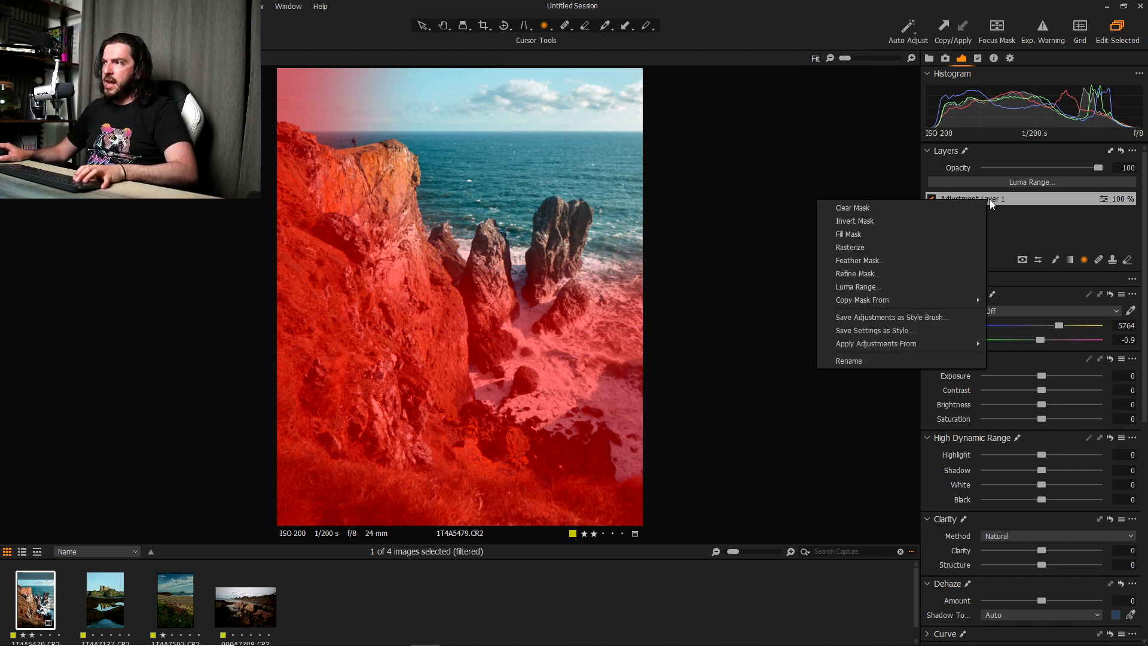
pyautogui.click(950, 222)
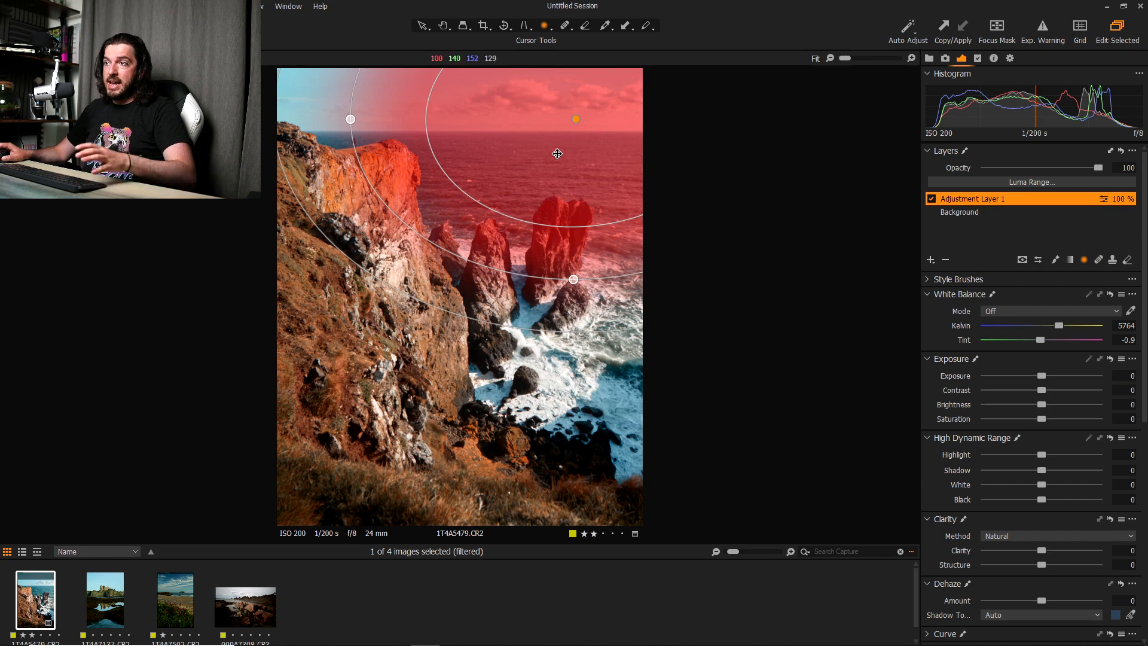
# - Enlarge the radial mask, move its centre past the photo's upper right edge, and hide the mask overlay
pyautogui.moveTo(572, 118); pyautogui.dragTo(633, 125)
pyautogui.moveTo(406, 128); pyautogui.dragTo(1, 128)
pyautogui.moveTo(630, 286); pyautogui.dragTo(632, 469)
pyautogui.moveTo(408, 241); pyautogui.dragTo(702, 133)
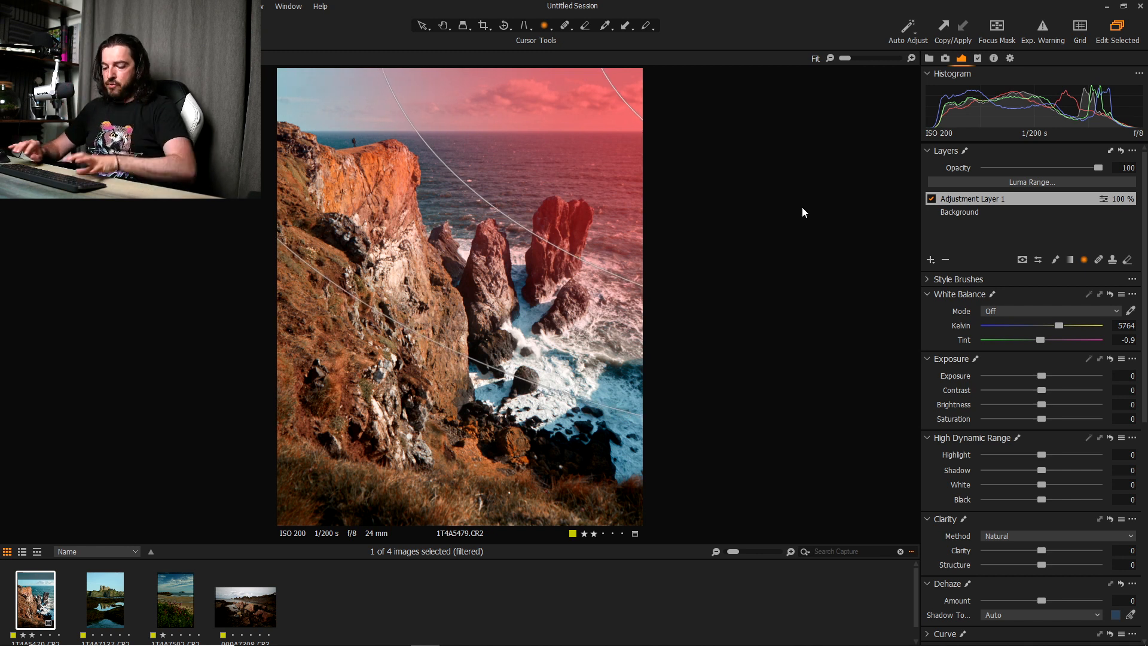
pyautogui.press('m')
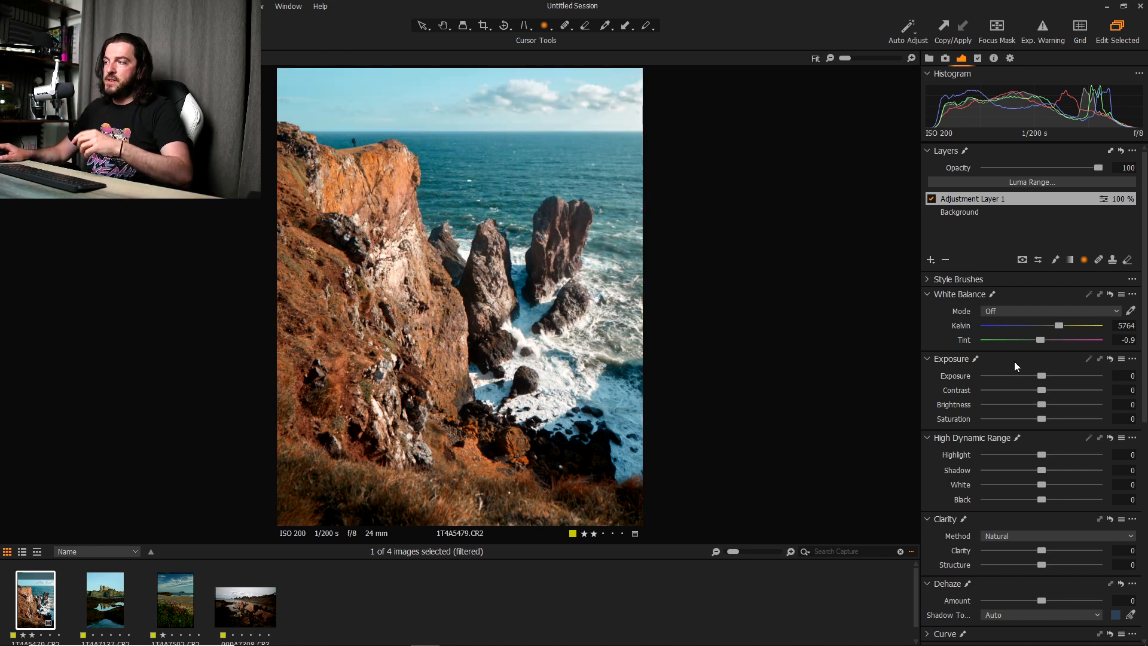
# - Set the layer's exposure to 1.05 and white balance to 6811 Kelvin, and shift its radial mask farther right outside the photo
pyautogui.moveTo(1042, 374); pyautogui.dragTo(1057, 375)
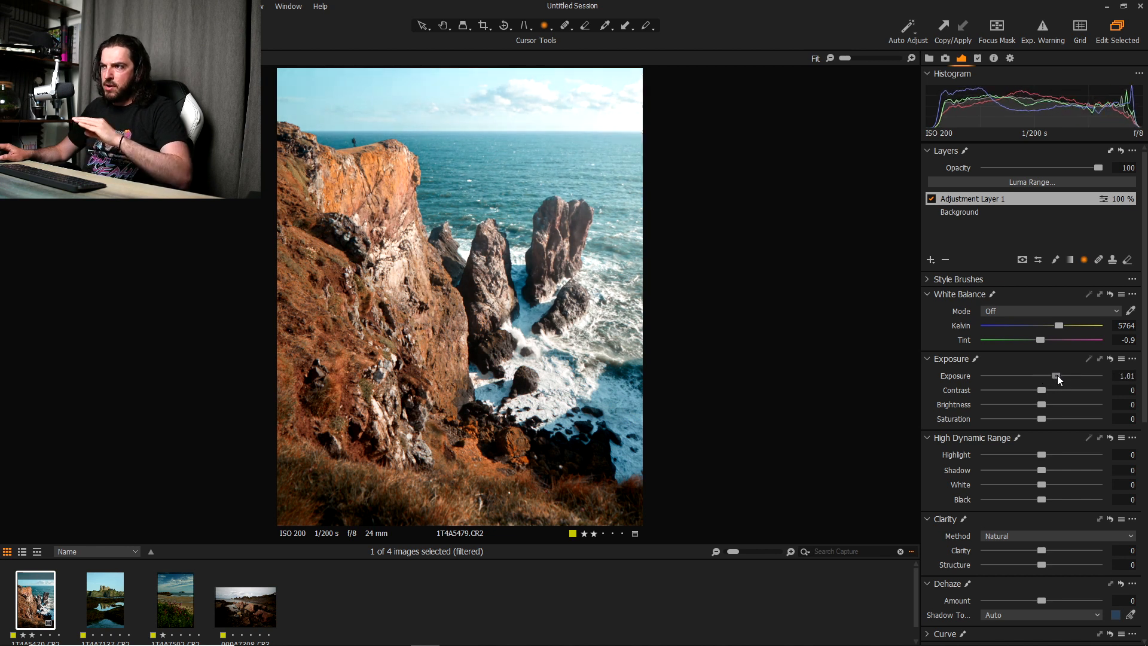
pyautogui.moveTo(1063, 325); pyautogui.dragTo(1073, 326)
pyautogui.moveTo(595, 186); pyautogui.dragTo(704, 209)
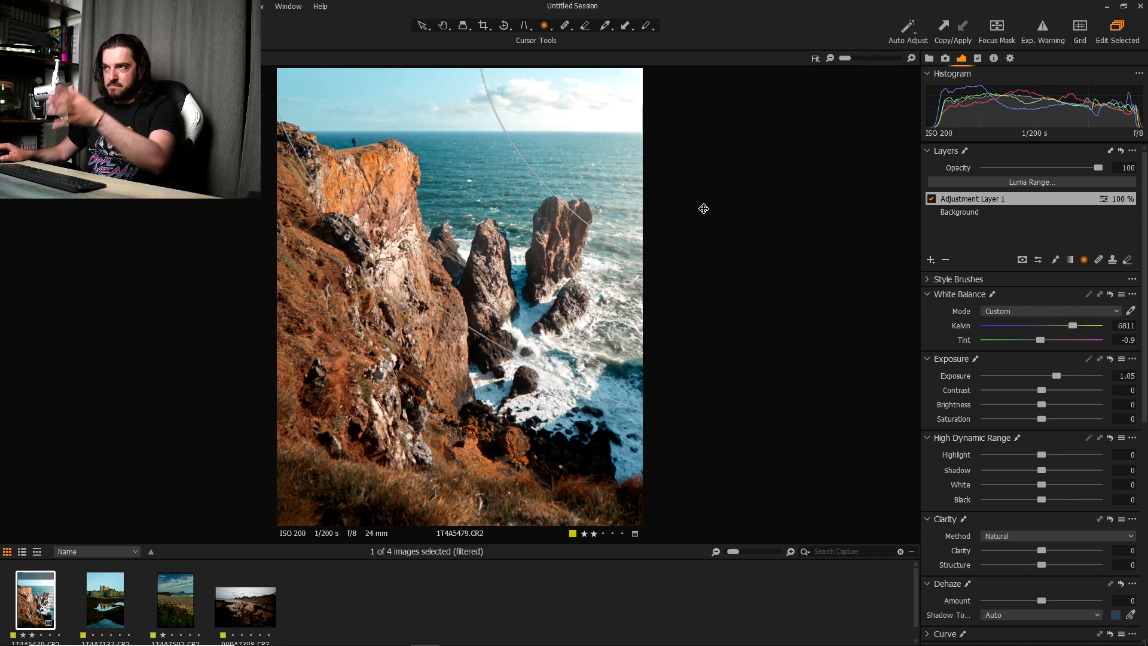
pyautogui.moveTo(704, 209); pyautogui.dragTo(760, 207)
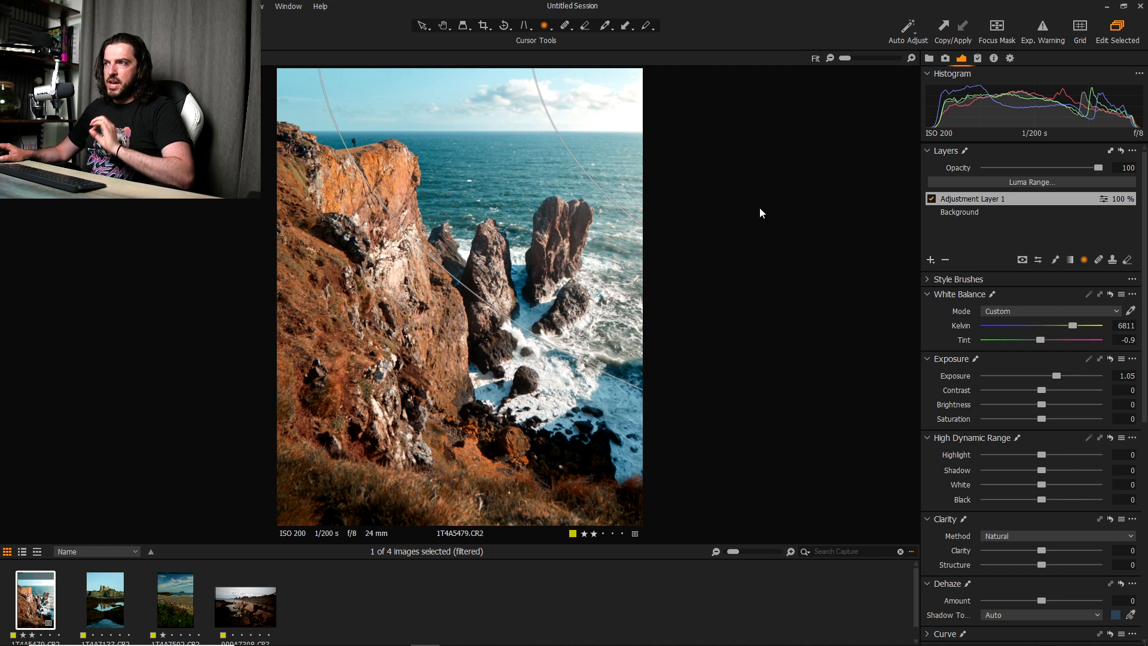
# - Compare the photo with the adjustment layer off and on, and show the split before/after view
pyautogui.click(930, 199)
pyautogui.click(931, 199)
pyautogui.click(931, 199)
pyautogui.click(931, 199)
pyautogui.click(931, 200)
pyautogui.click(931, 199)
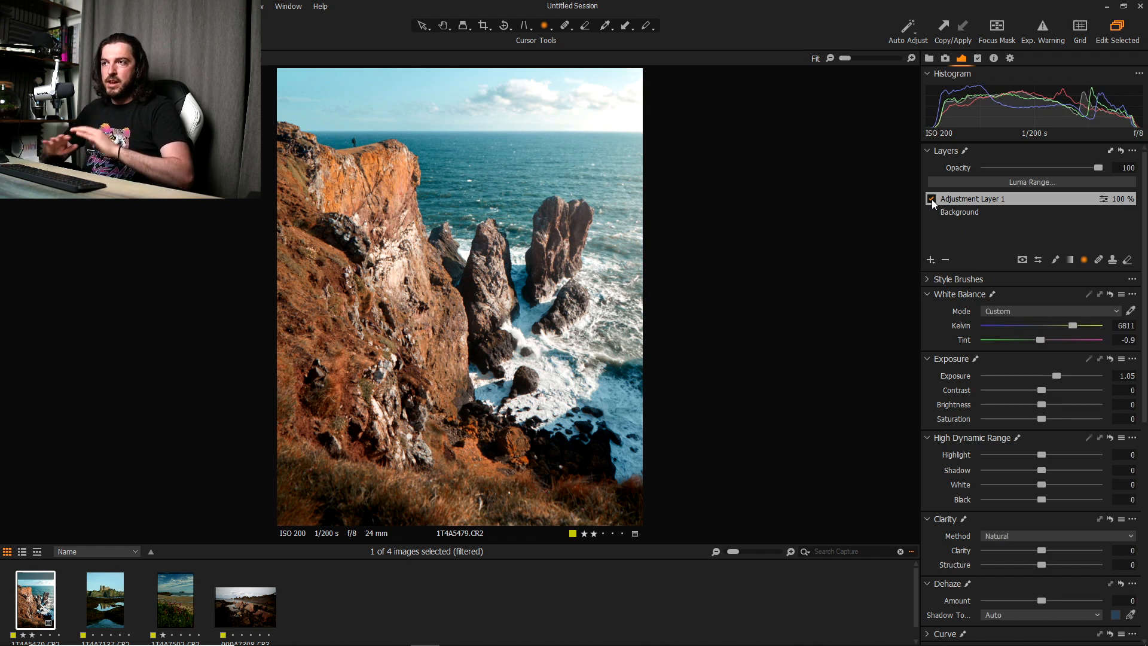
pyautogui.click(931, 199)
pyautogui.click(931, 199)
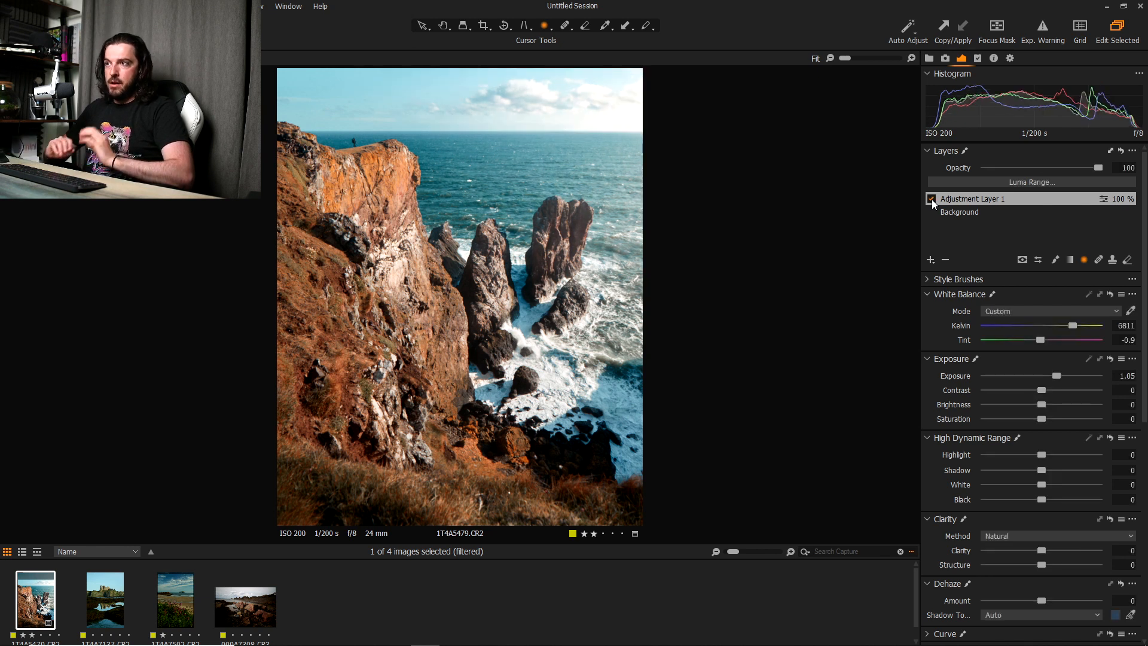
pyautogui.click(931, 199)
pyautogui.click(932, 199)
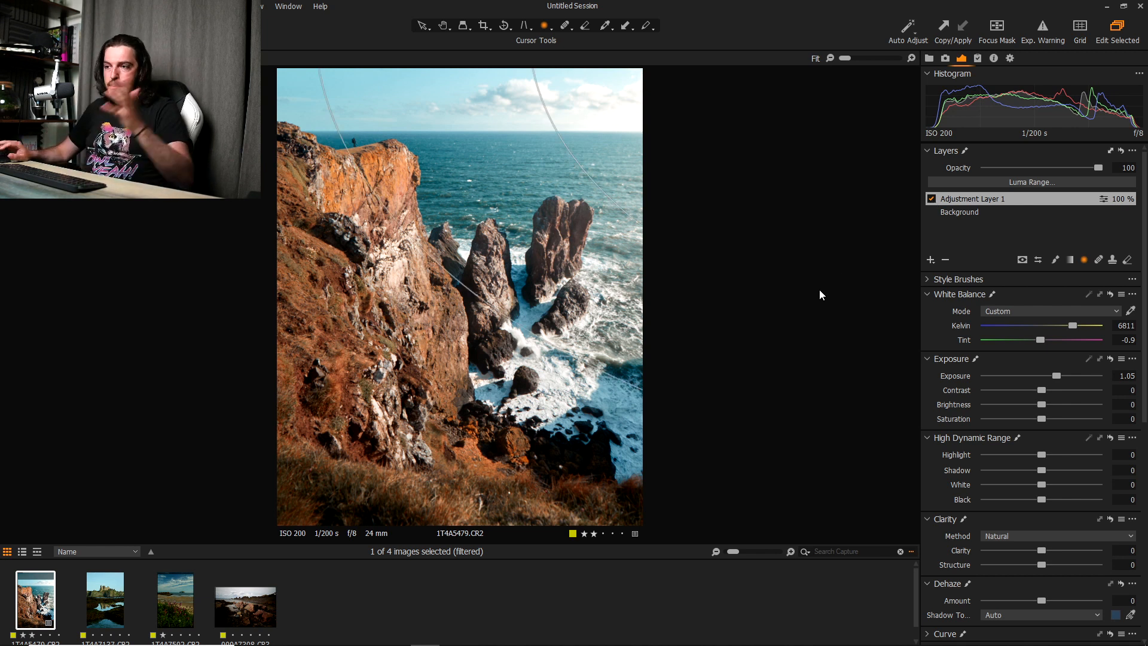
pyautogui.press('y')
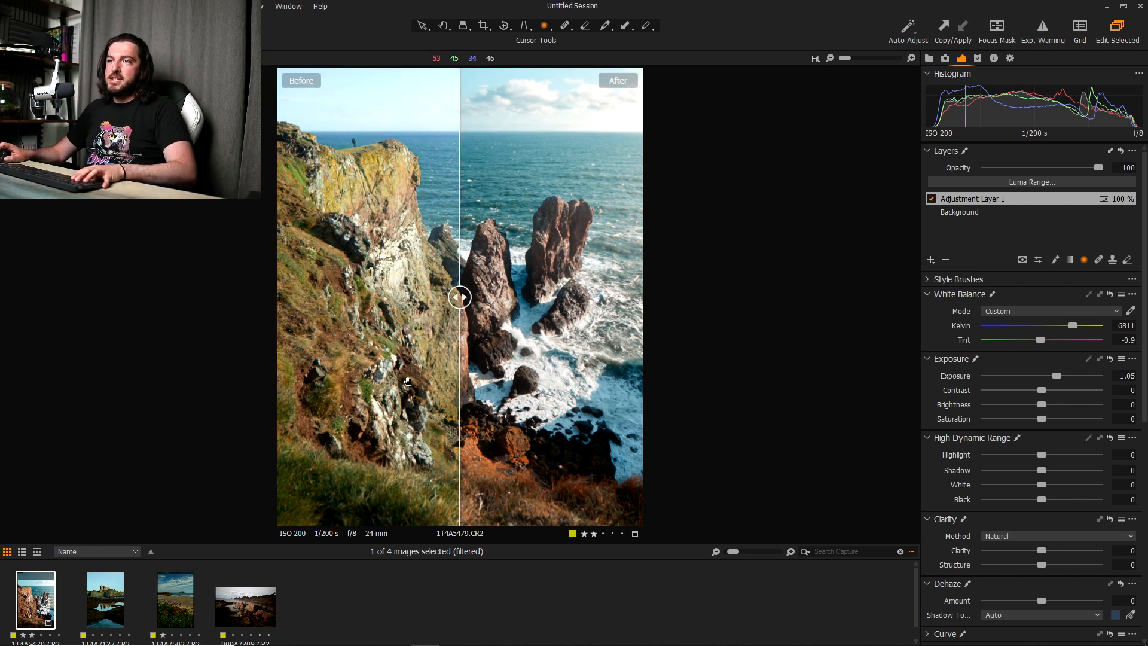
# - Sweep the before/after divider across the whole cliff photo to compare the original with the edited version
pyautogui.moveTo(461, 297); pyautogui.dragTo(820, 370)
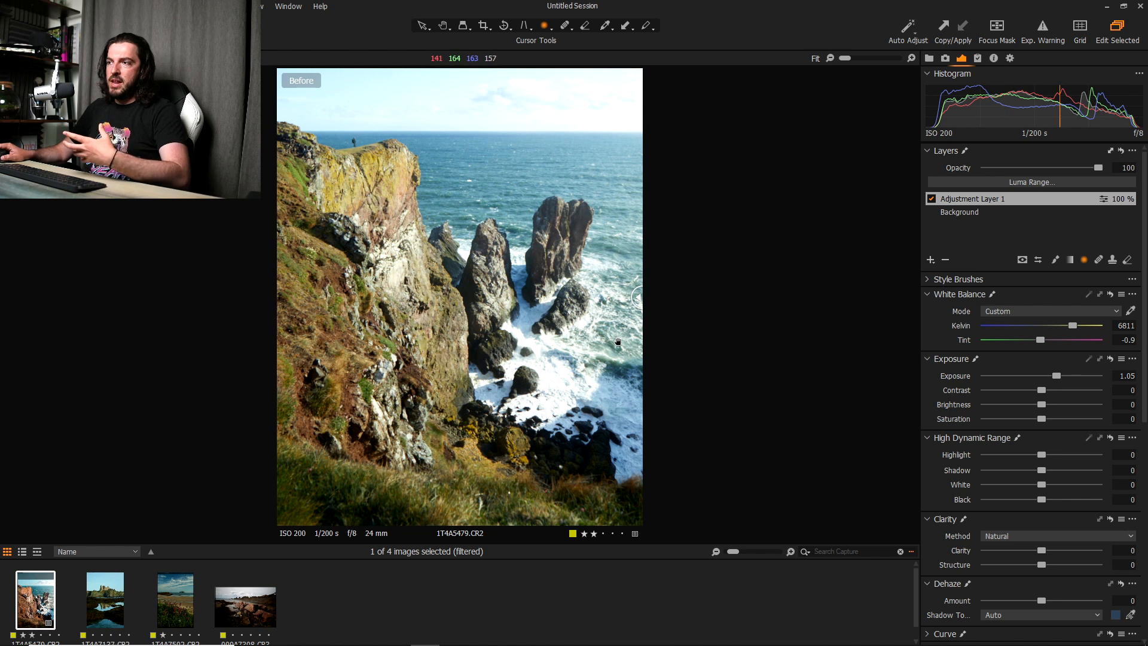
pyautogui.moveTo(638, 306); pyautogui.dragTo(278, 299)
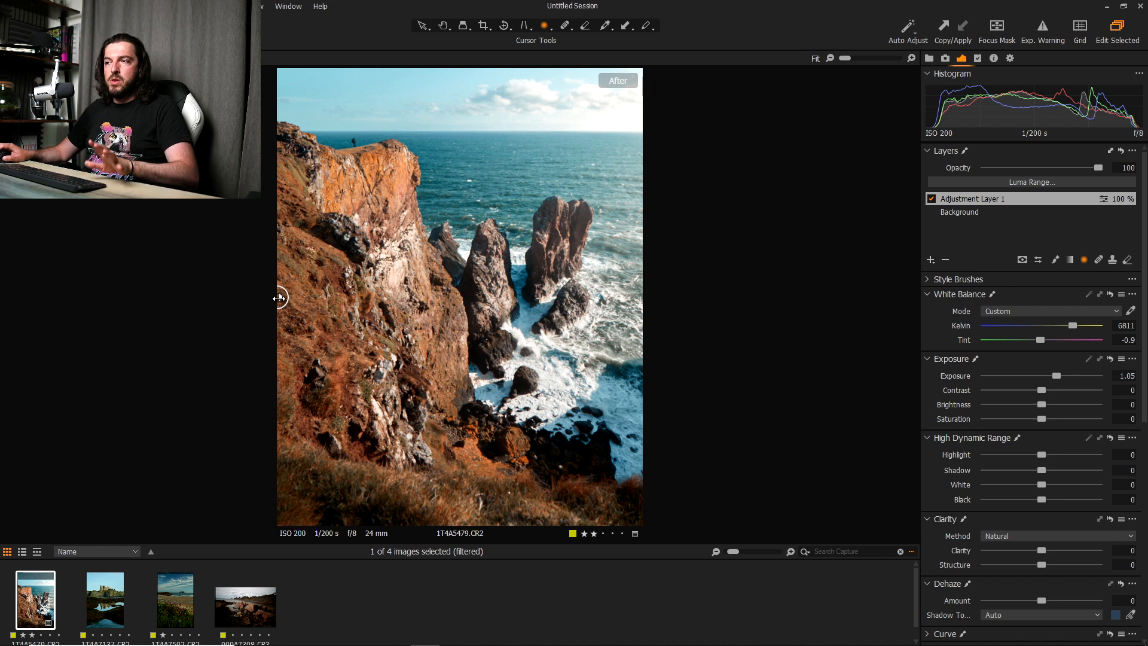
pyautogui.moveTo(279, 297); pyautogui.dragTo(243, 415)
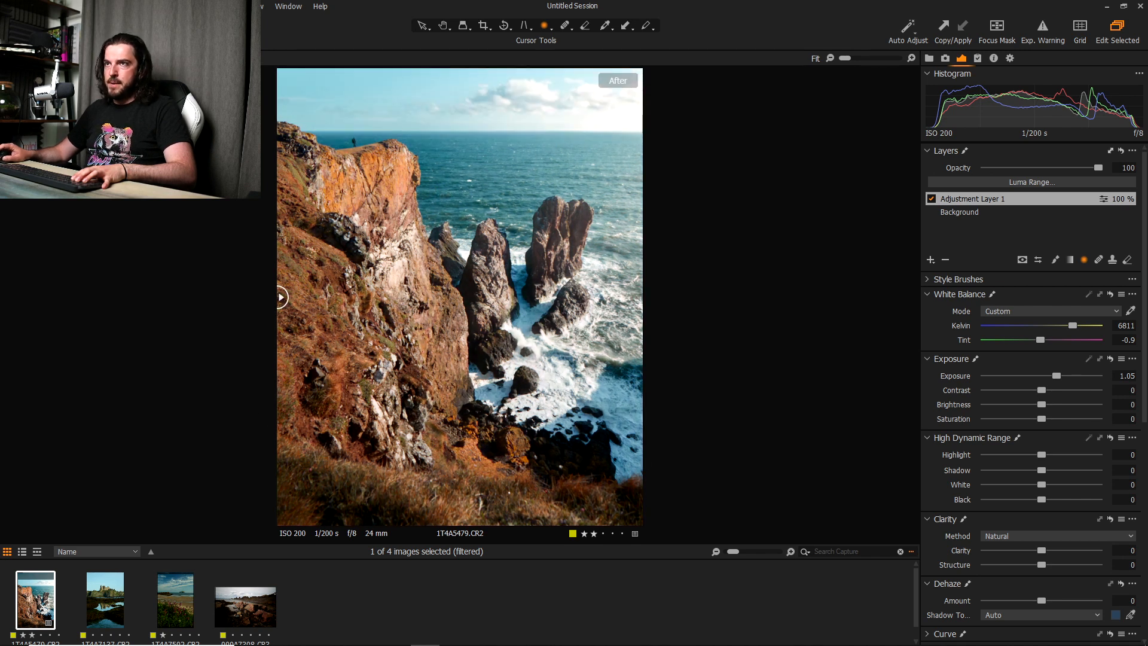
# - Open the castle reflection photo 1T4A7137.CR2 and set its white balance to 5522 Kelvin with a tint of -0.2
pyautogui.click(102, 595)
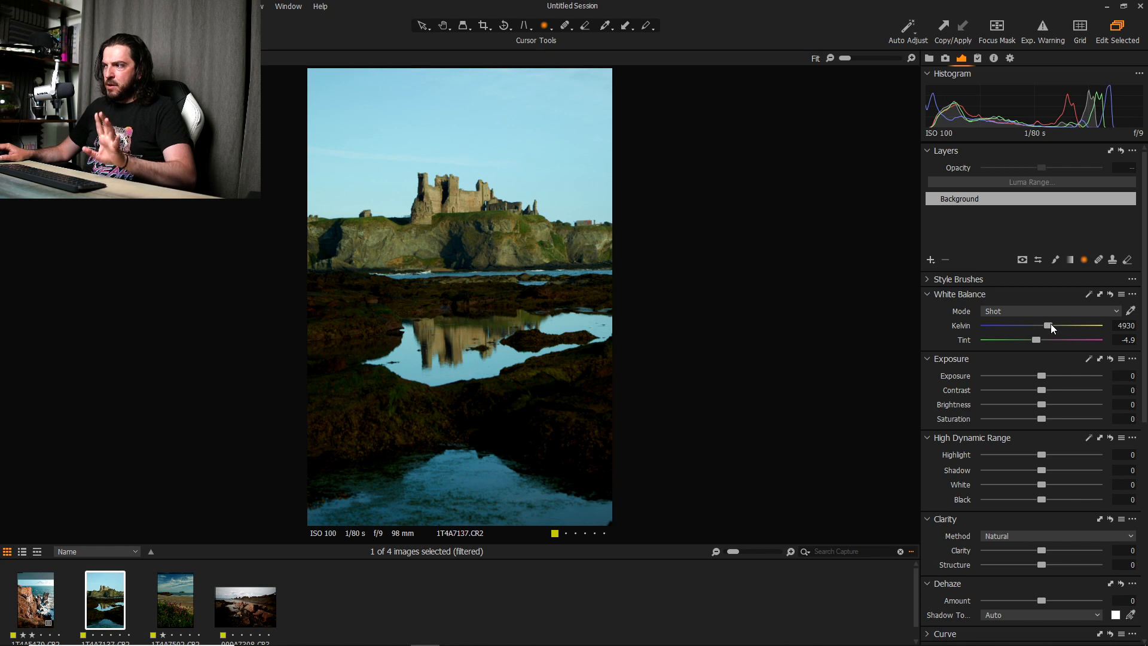
pyautogui.moveTo(1050, 326); pyautogui.dragTo(1057, 329)
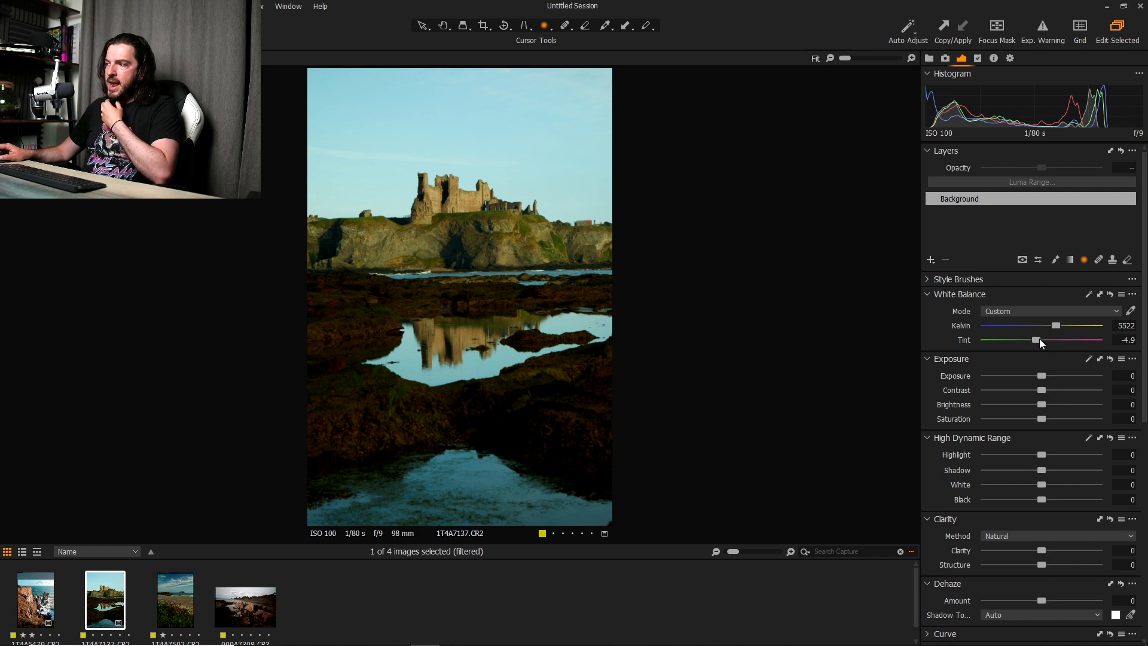
pyautogui.moveTo(1039, 339); pyautogui.dragTo(1045, 340)
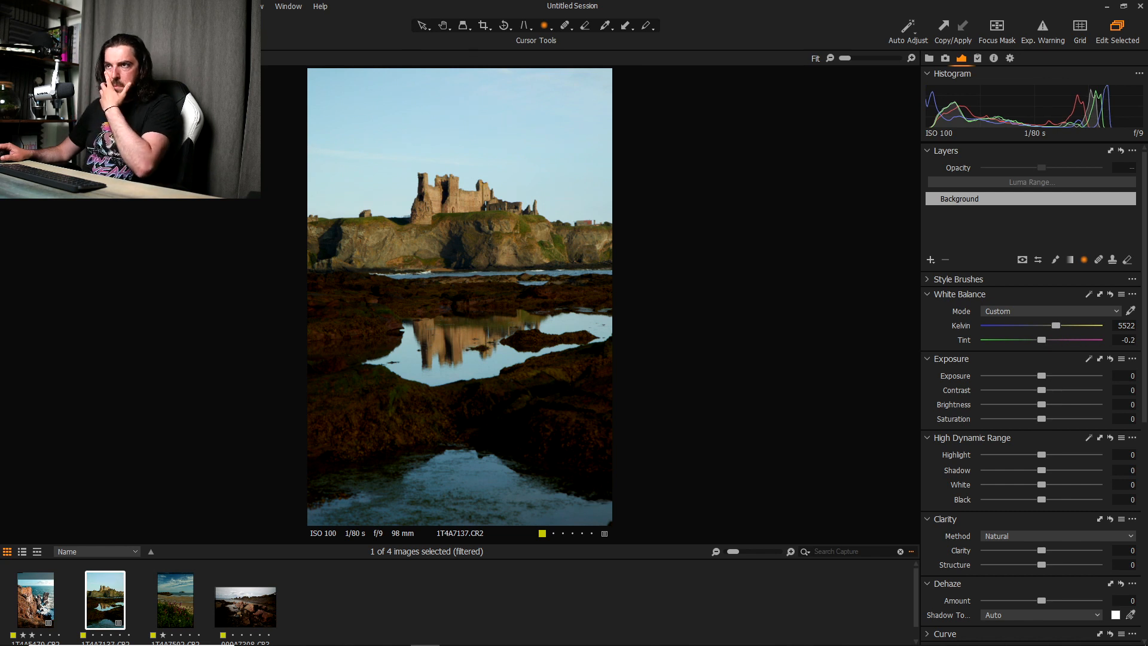
# - Compare the castle photo before and after the white balance change in the split view, and close the comparison
pyautogui.press('y')
pyautogui.moveTo(456, 297); pyautogui.dragTo(366, 377)
pyautogui.moveTo(470, 384); pyautogui.dragTo(296, 385)
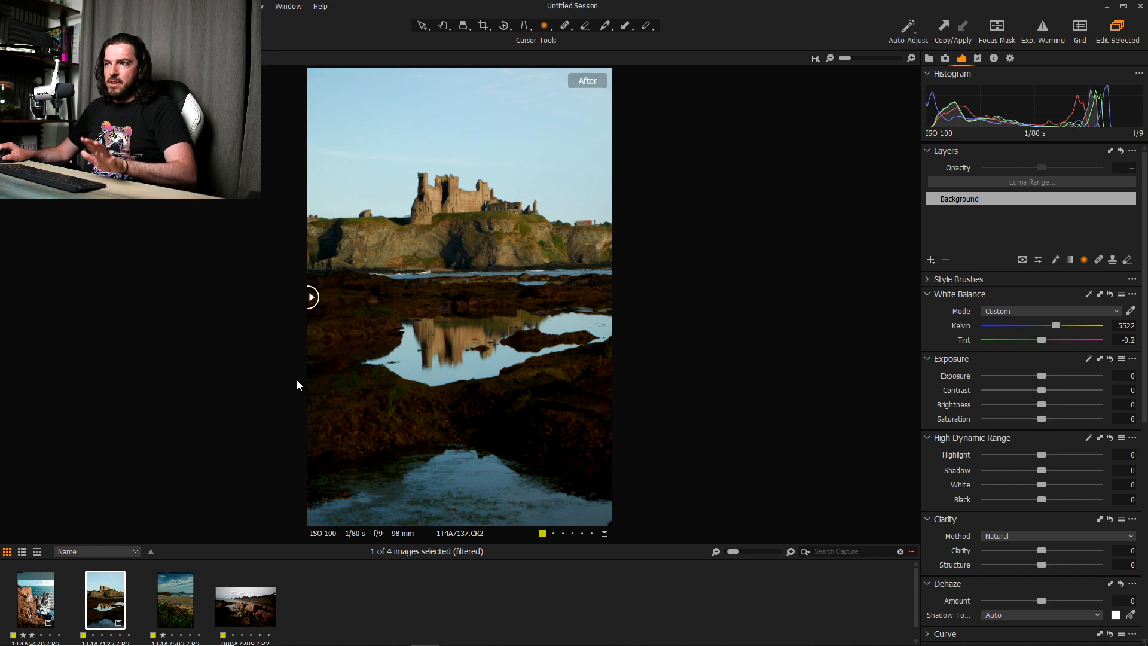
pyautogui.press('y')
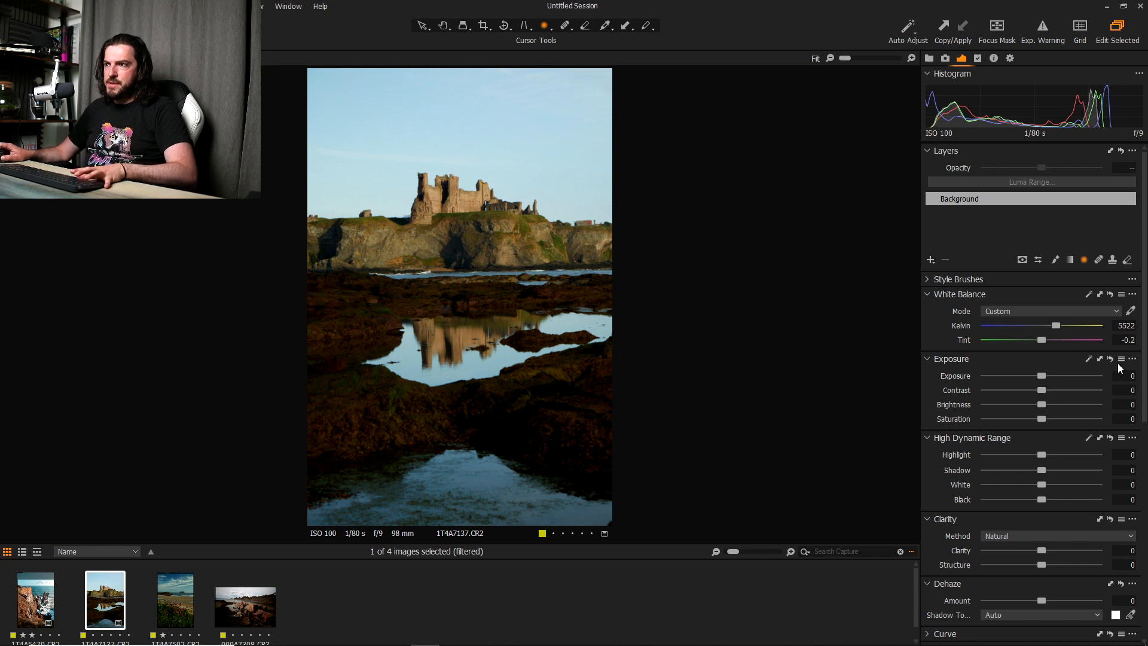
# - Set the castle photo's exposure to 0.55 and its high dynamic range to highlight -47, shadow 9 and white 18
pyautogui.moveTo(1040, 375); pyautogui.dragTo(1049, 382)
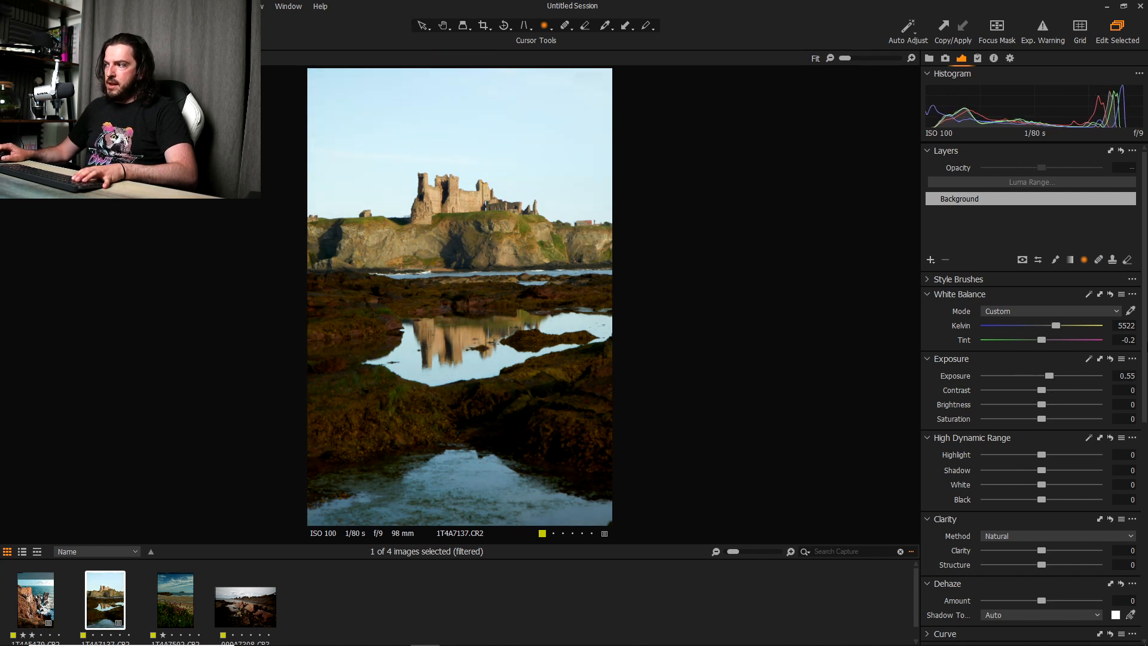
pyautogui.moveTo(1039, 458); pyautogui.dragTo(960, 471)
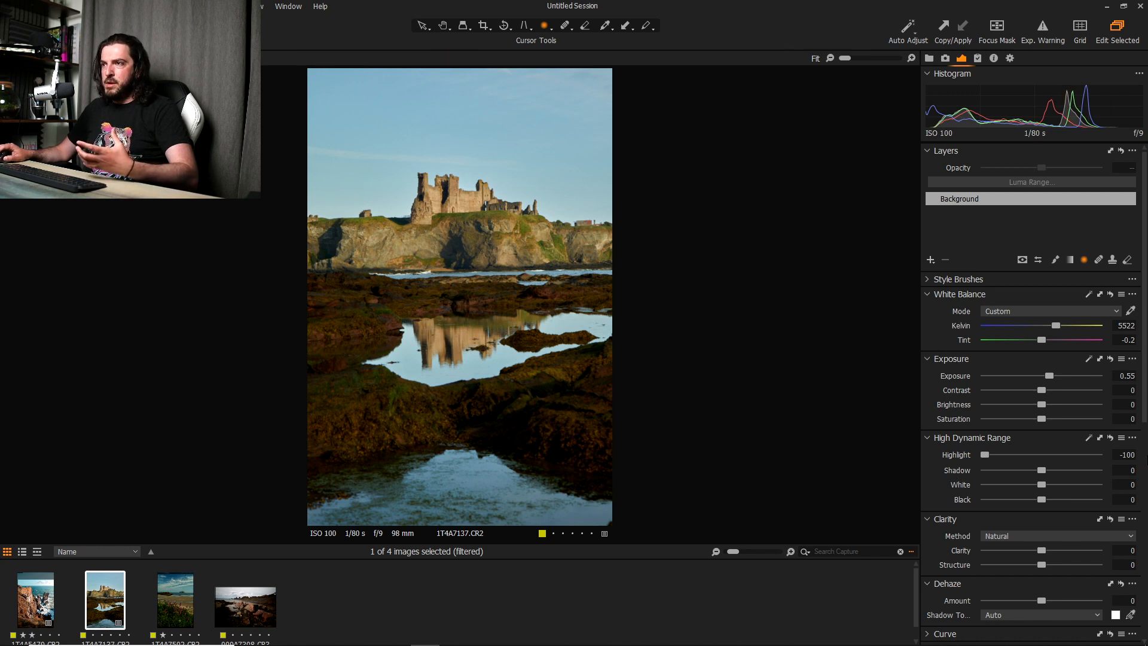
pyautogui.moveTo(988, 453); pyautogui.dragTo(1017, 461)
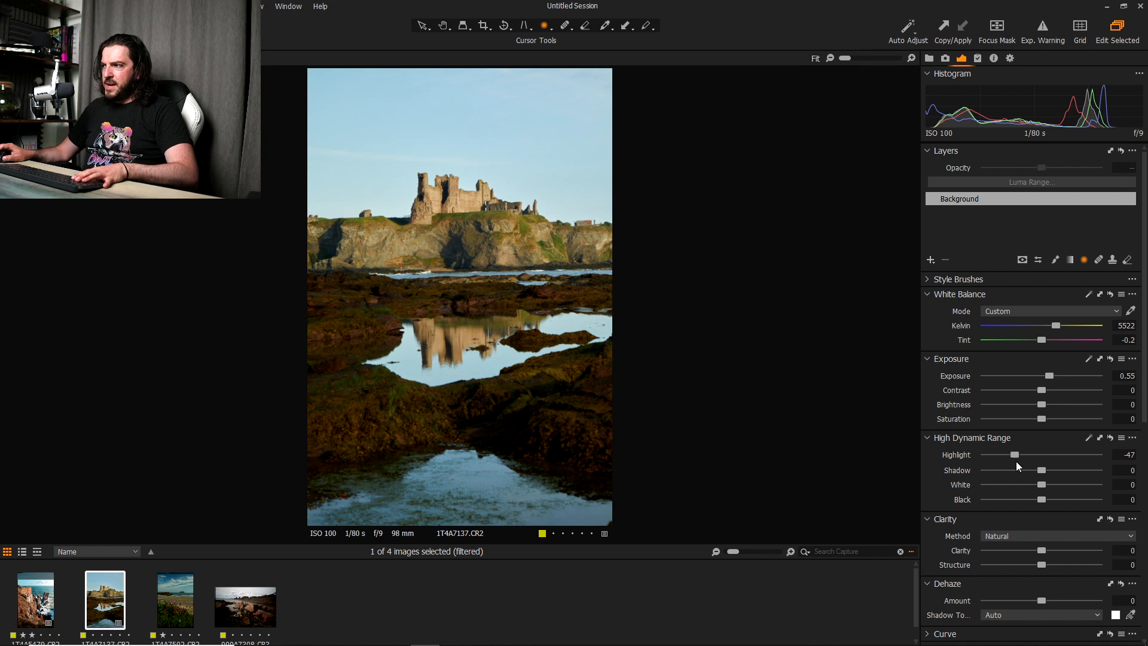
pyautogui.moveTo(1042, 472)
pyautogui.mouseDown()
pyautogui.moveTo(1064, 476)
pyautogui.moveTo(1029, 473)
pyautogui.moveTo(1063, 478)
pyautogui.moveTo(1032, 478)
pyautogui.moveTo(1049, 479)
pyautogui.mouseUp()
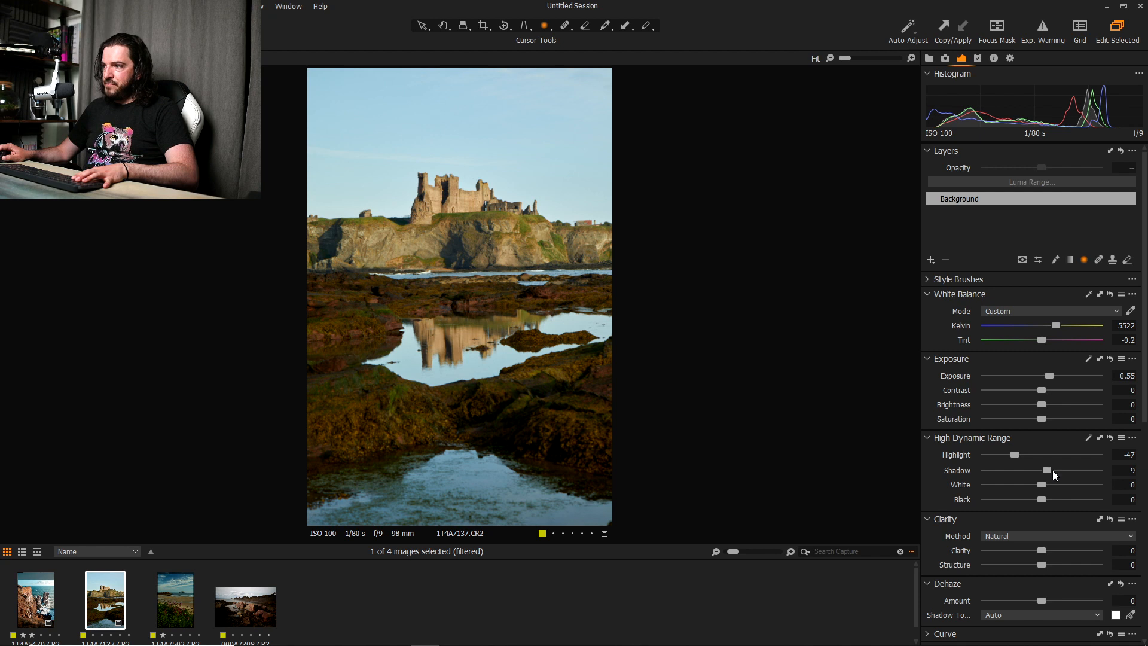
pyautogui.scroll(-1, 1119, 455)
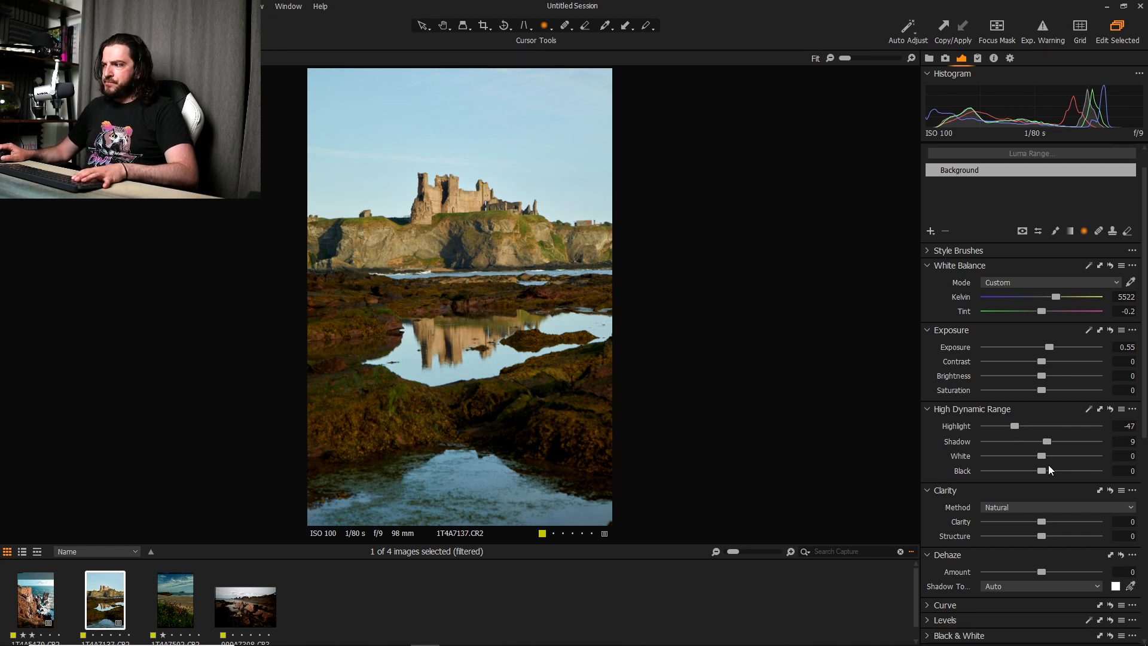
pyautogui.moveTo(1042, 456)
pyautogui.mouseDown()
pyautogui.moveTo(1053, 457)
pyautogui.moveTo(1032, 458)
pyautogui.moveTo(1053, 461)
pyautogui.mouseUp()
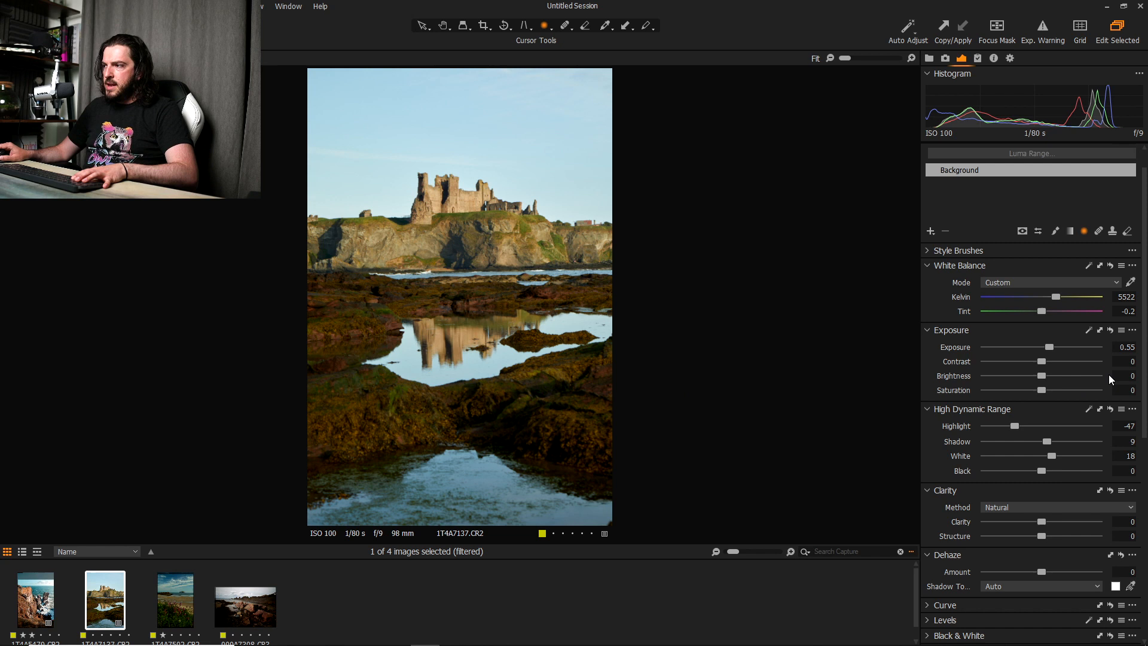
# - Adjust the yellow colour range to hue -6, saturation -12.6 and lightness -1.1 in the Color Editor
pyautogui.scroll(-3, 1109, 383)
pyautogui.scroll(-2, 1117, 394)
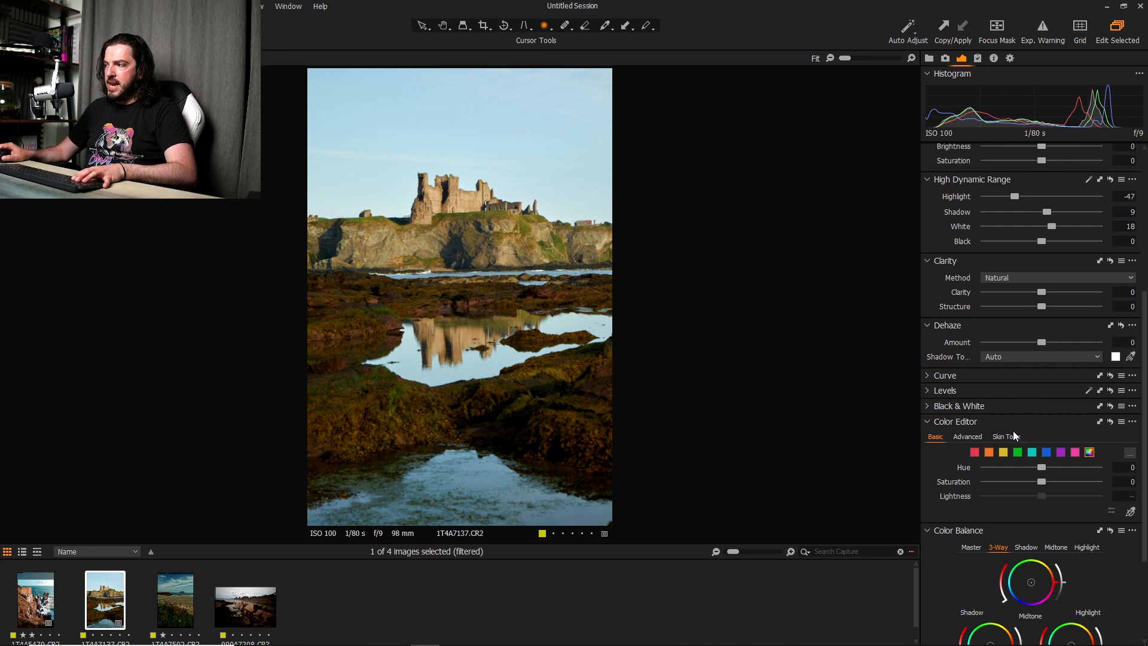
pyautogui.click(1004, 451)
pyautogui.scroll(-1, 1038, 374)
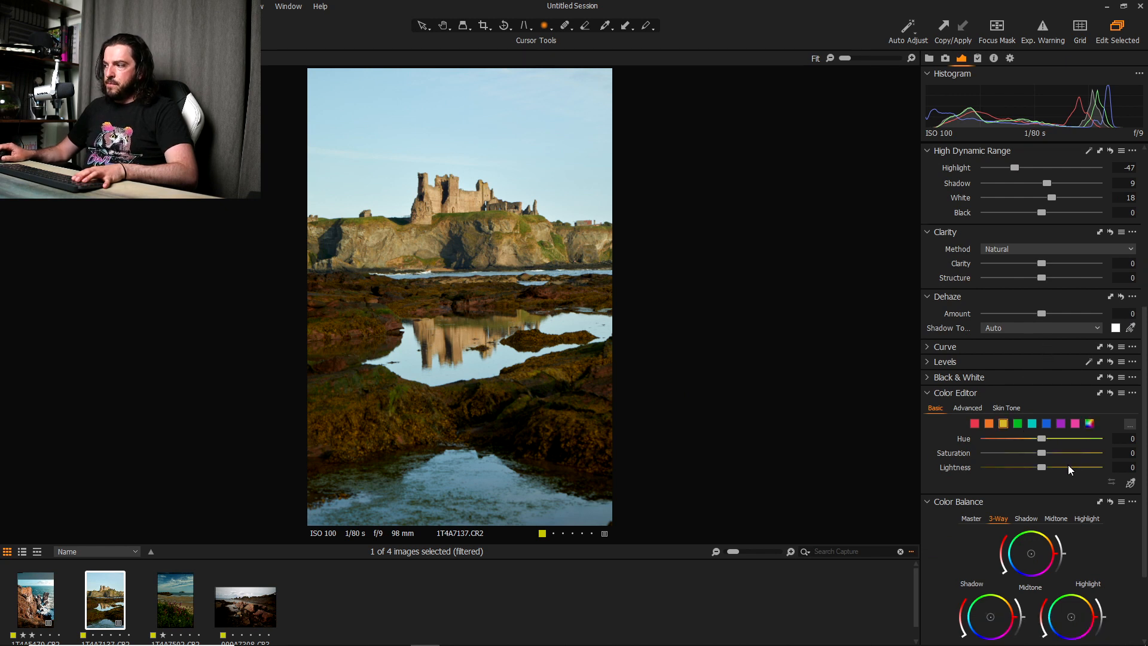
pyautogui.moveTo(1041, 440); pyautogui.dragTo(1038, 440)
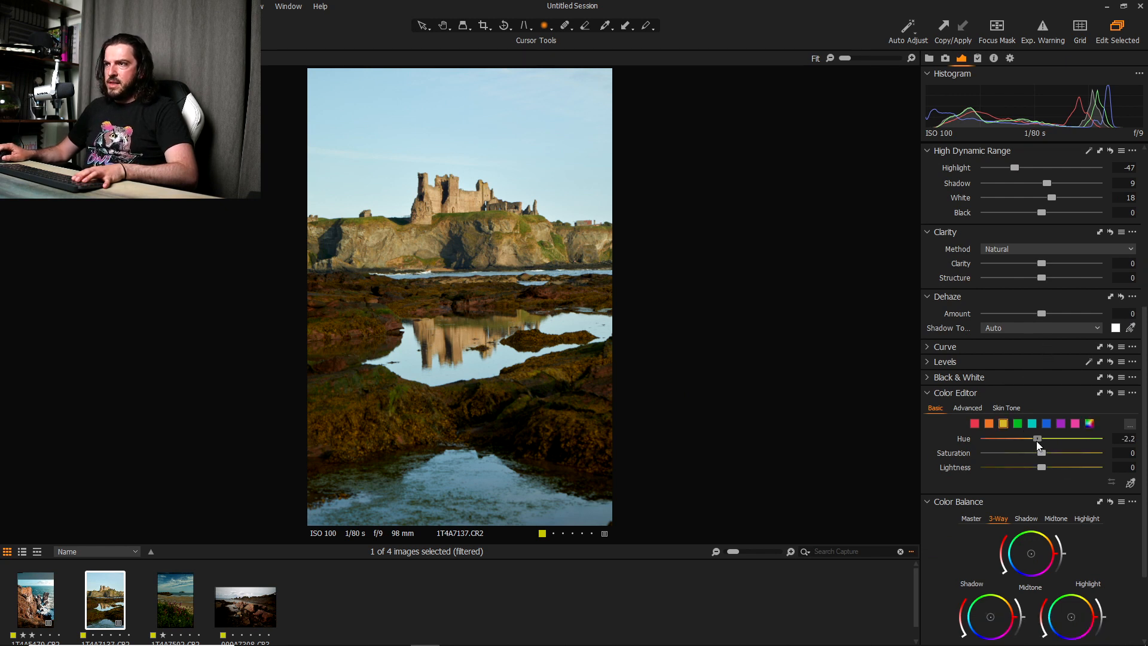
pyautogui.moveTo(1037, 440); pyautogui.dragTo(987, 447)
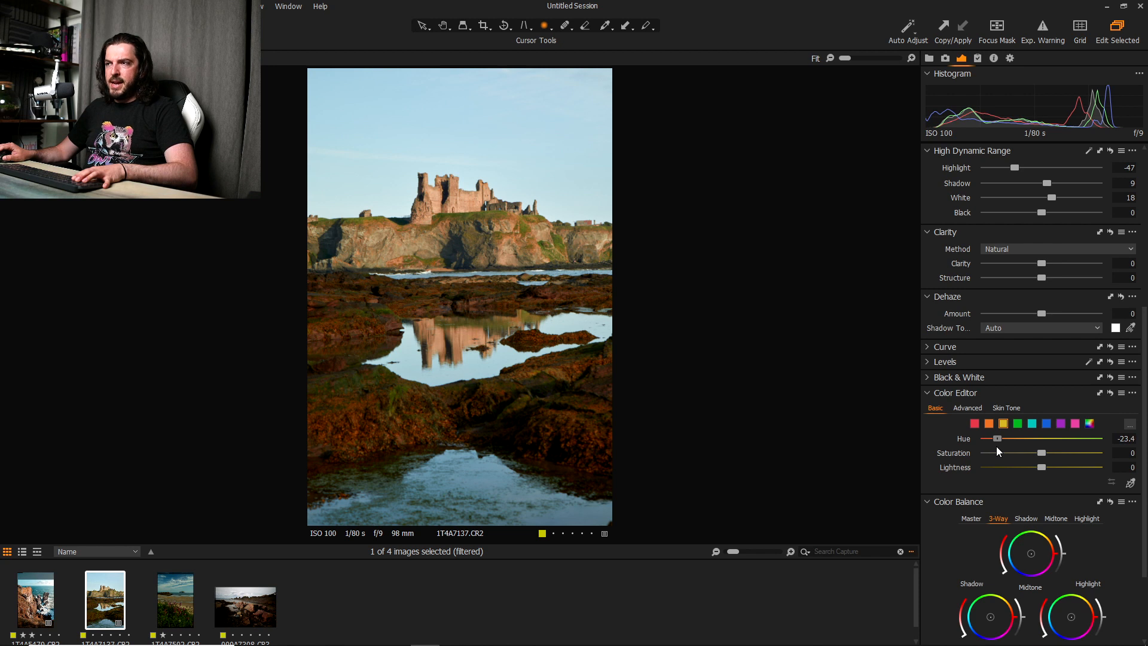
pyautogui.moveTo(996, 446); pyautogui.dragTo(1028, 449)
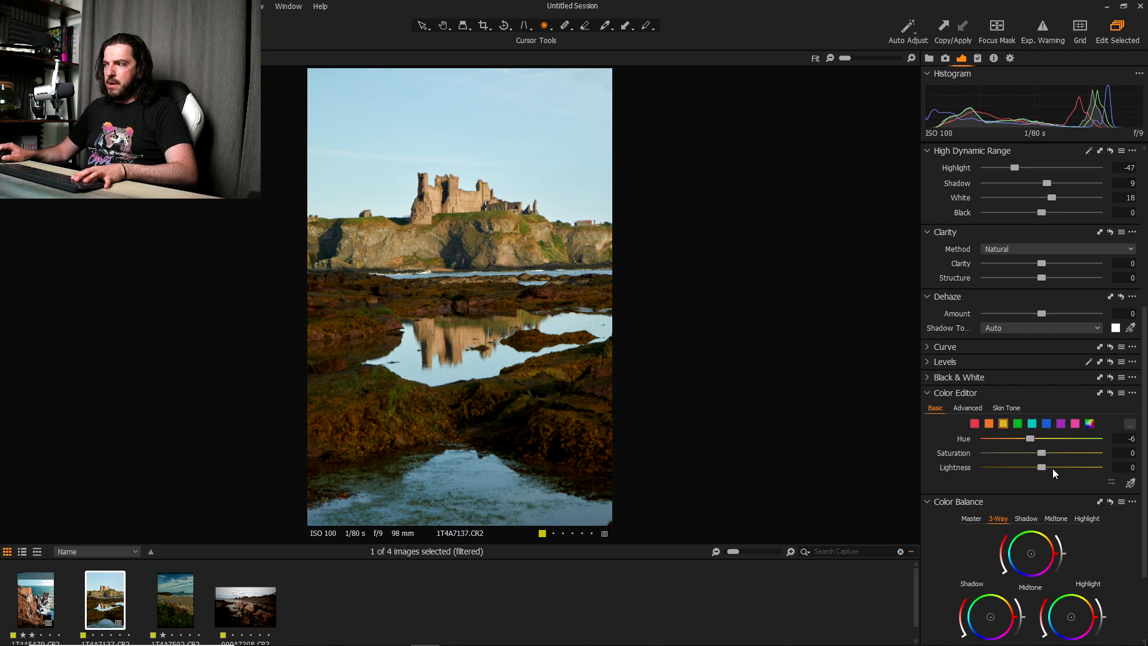
pyautogui.moveTo(1045, 454); pyautogui.dragTo(1035, 454)
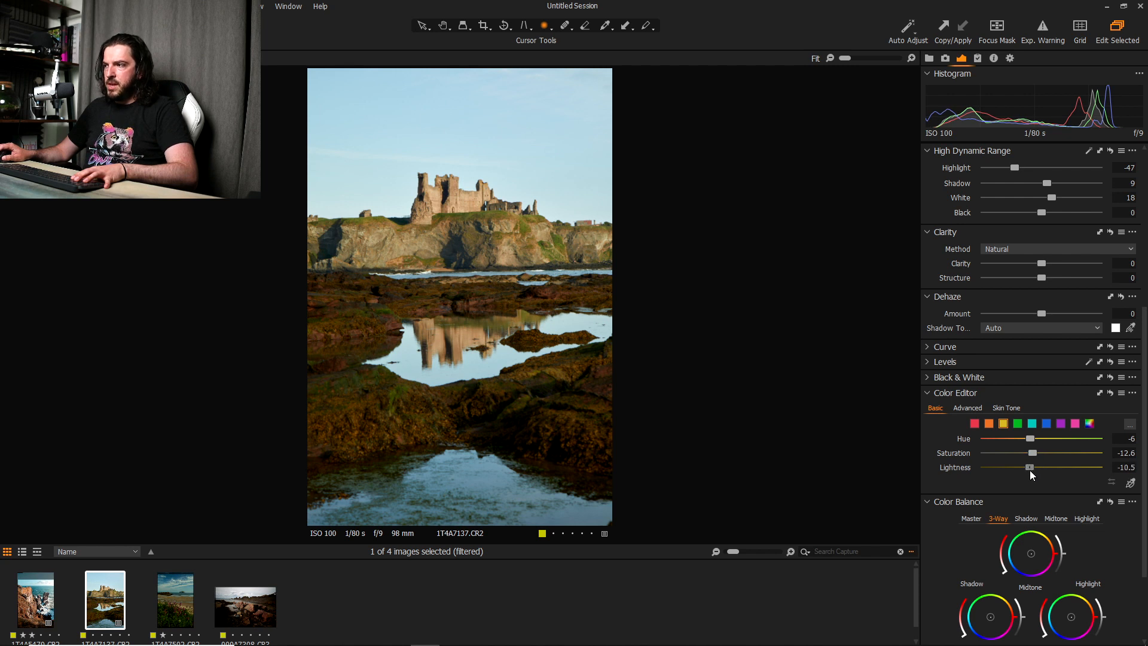
pyautogui.moveTo(1030, 471)
pyautogui.mouseDown()
pyautogui.moveTo(1053, 475)
pyautogui.moveTo(1020, 475)
pyautogui.moveTo(1041, 478)
pyautogui.mouseUp()
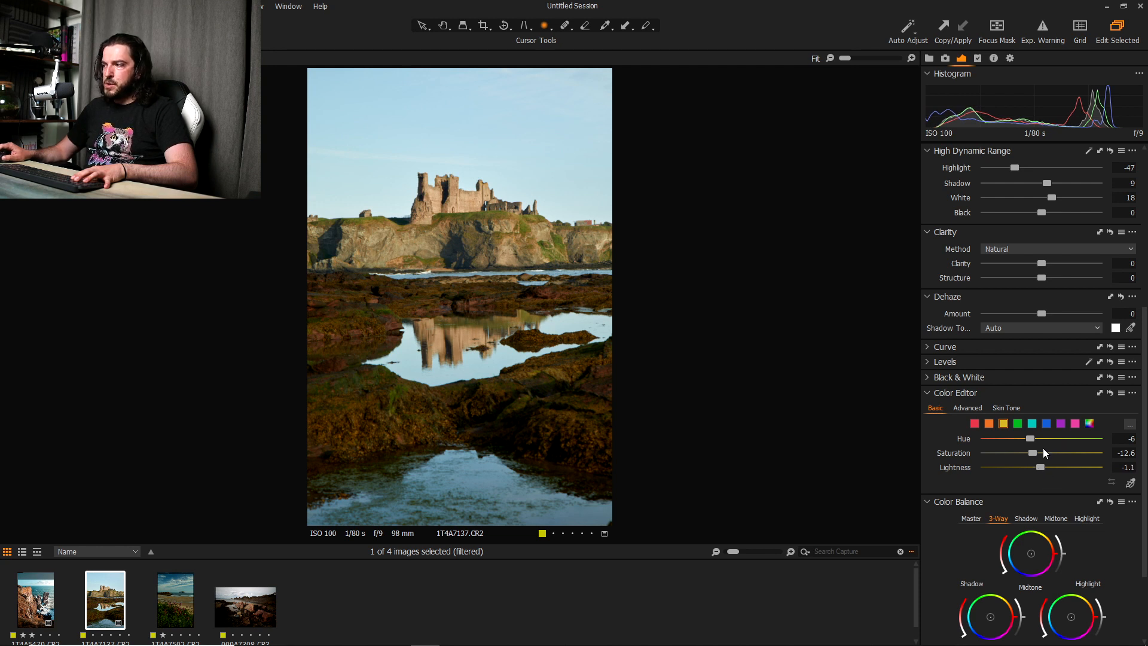
# - Adjust the orange range to hue -4.1, saturation -19.4 and lightness -14.7, viewing the photo's metadata after the hue change
pyautogui.click(990, 427)
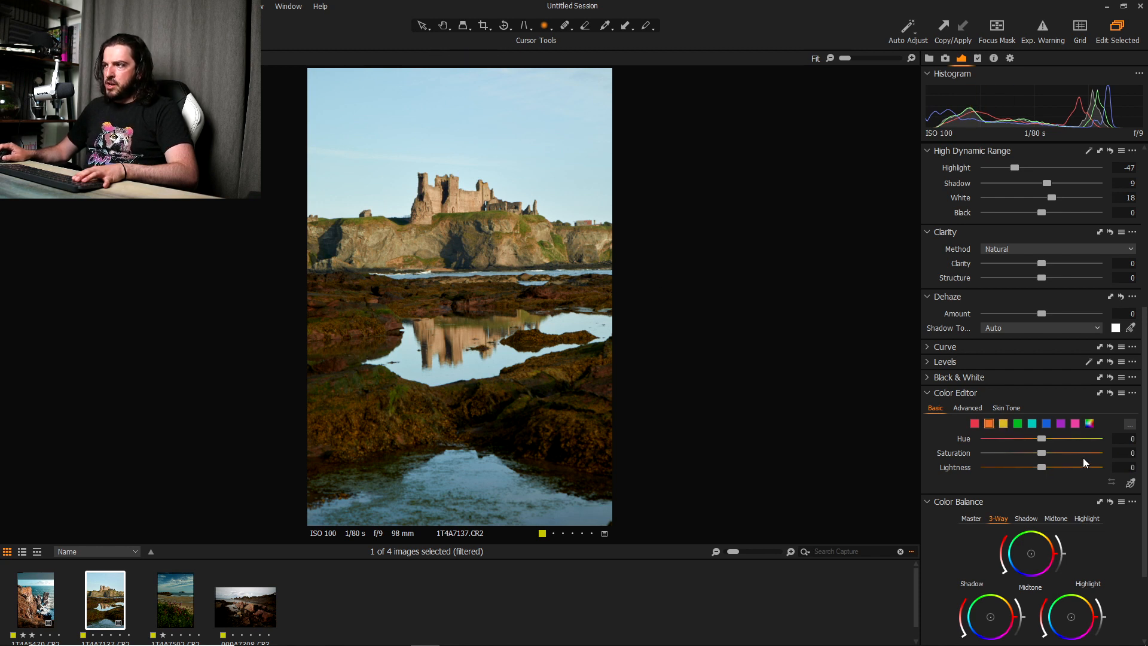
pyautogui.moveTo(1042, 438)
pyautogui.mouseDown()
pyautogui.moveTo(985, 435)
pyautogui.moveTo(1030, 447)
pyautogui.moveTo(1010, 450)
pyautogui.moveTo(1032, 444)
pyautogui.mouseUp()
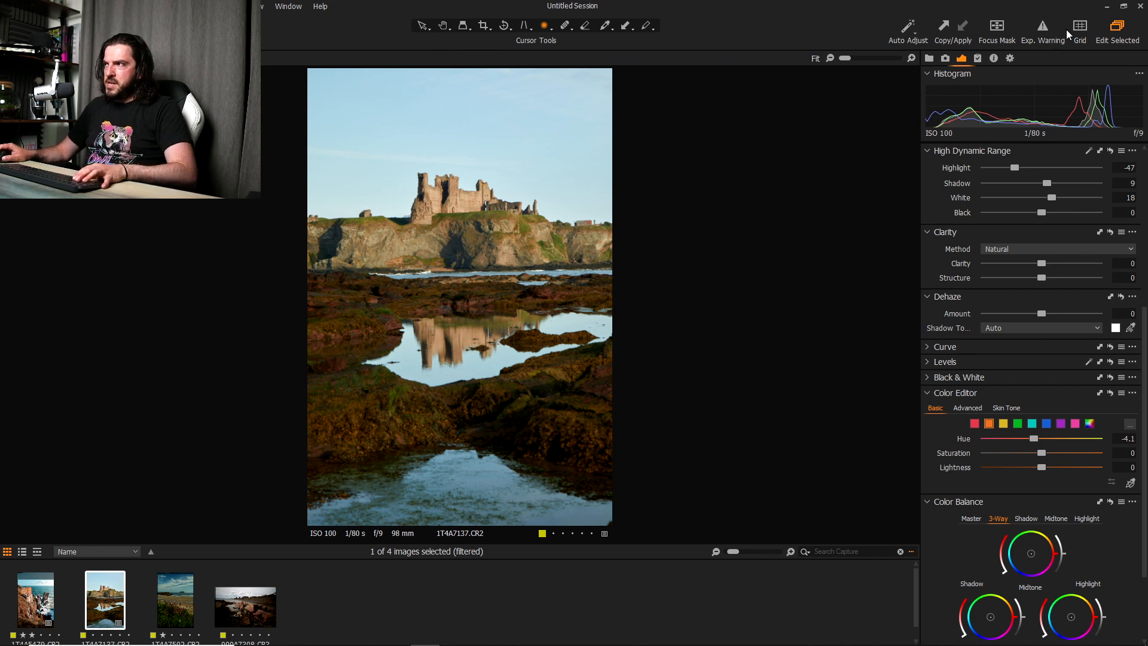
pyautogui.click(993, 57)
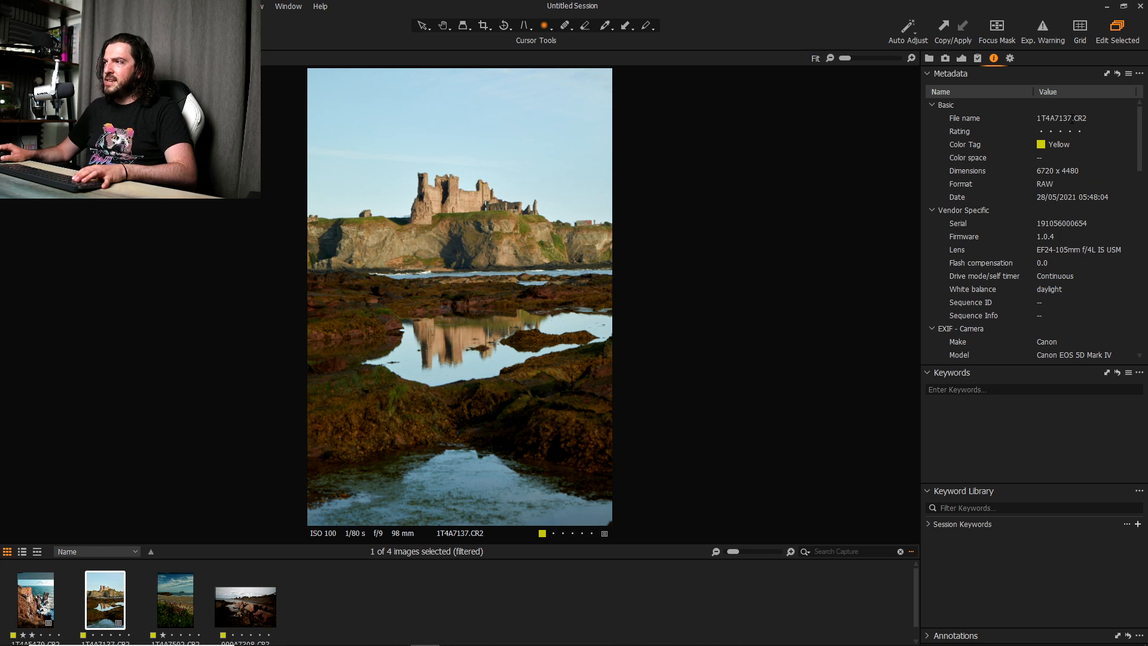
pyautogui.click(959, 59)
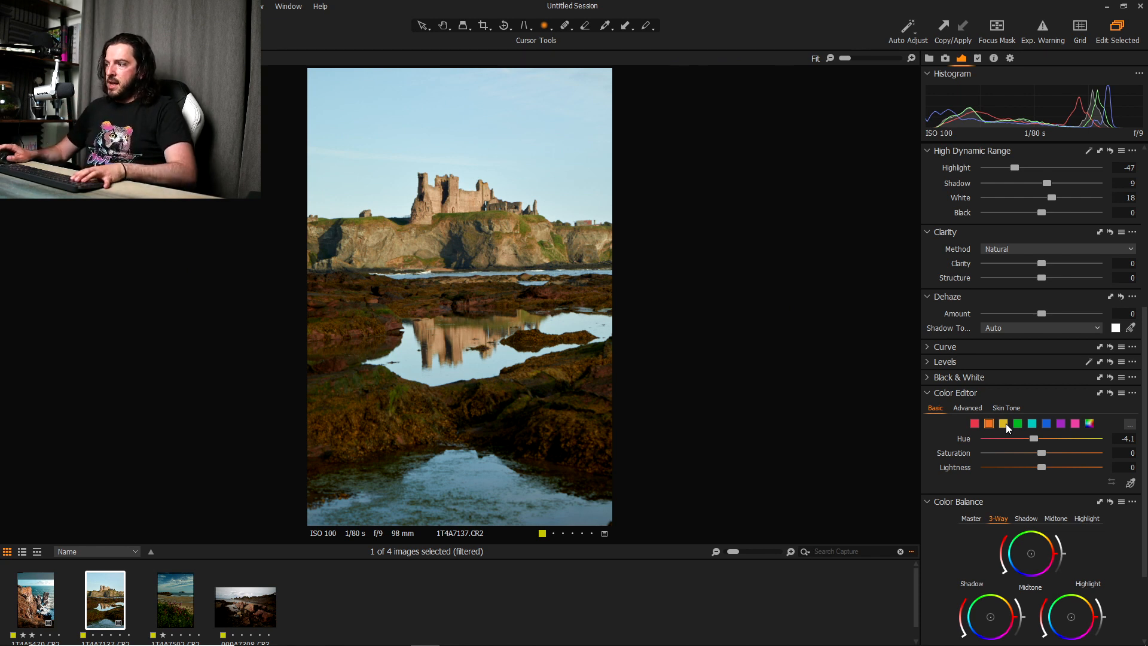
pyautogui.moveTo(1041, 453); pyautogui.dragTo(1029, 453)
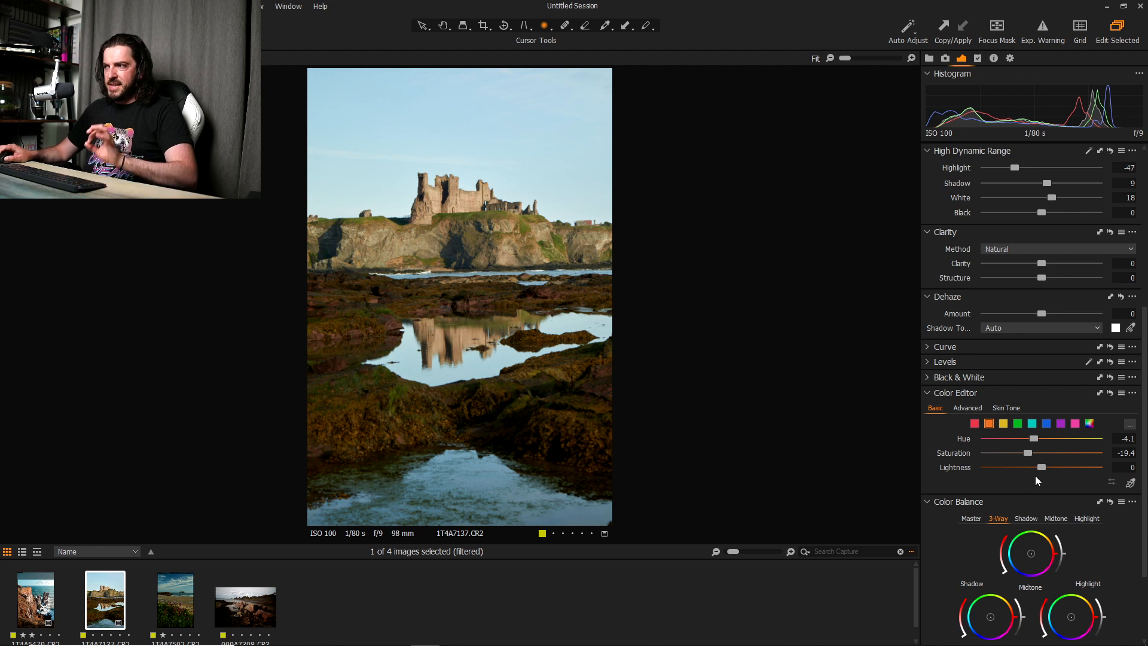
pyautogui.moveTo(1048, 471); pyautogui.dragTo(1025, 474)
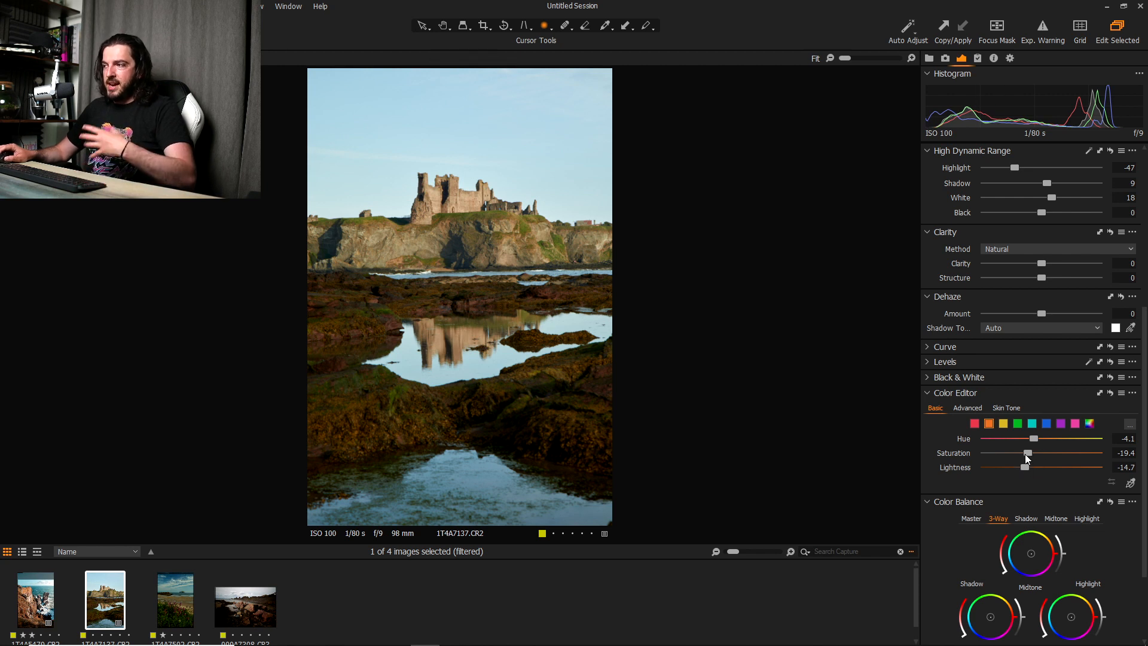
# - Adjust the green colour range to hue -12, saturation -11.8 and lightness 1.6
pyautogui.scroll(-1, 962, 457)
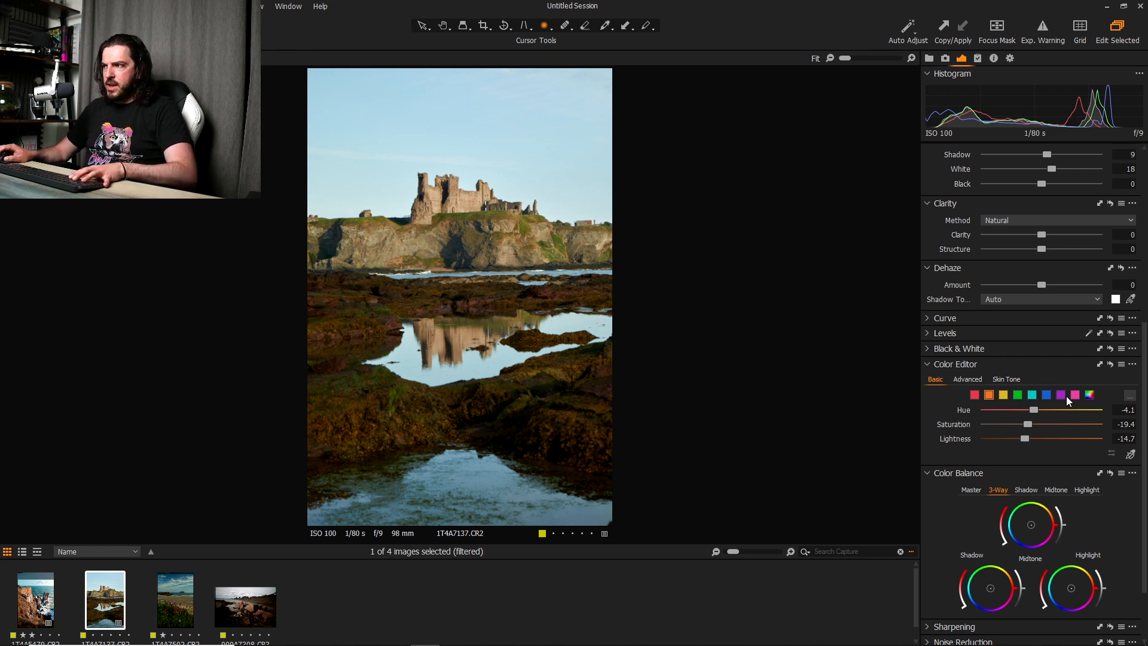
pyautogui.click(1018, 395)
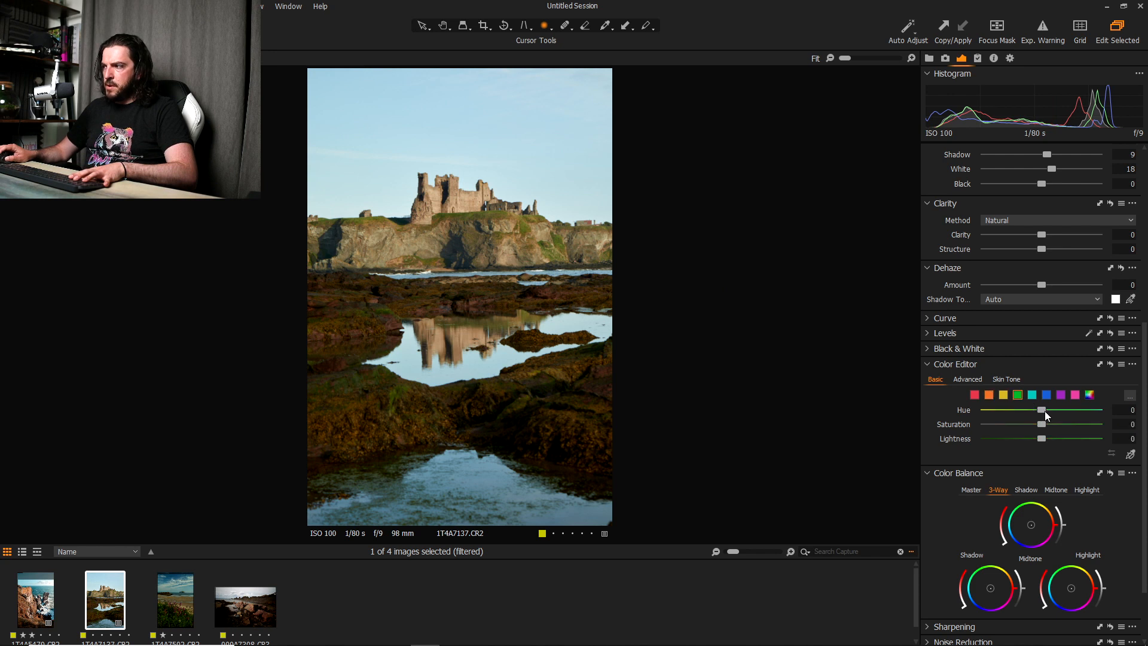
pyautogui.moveTo(1045, 410); pyautogui.dragTo(1021, 419)
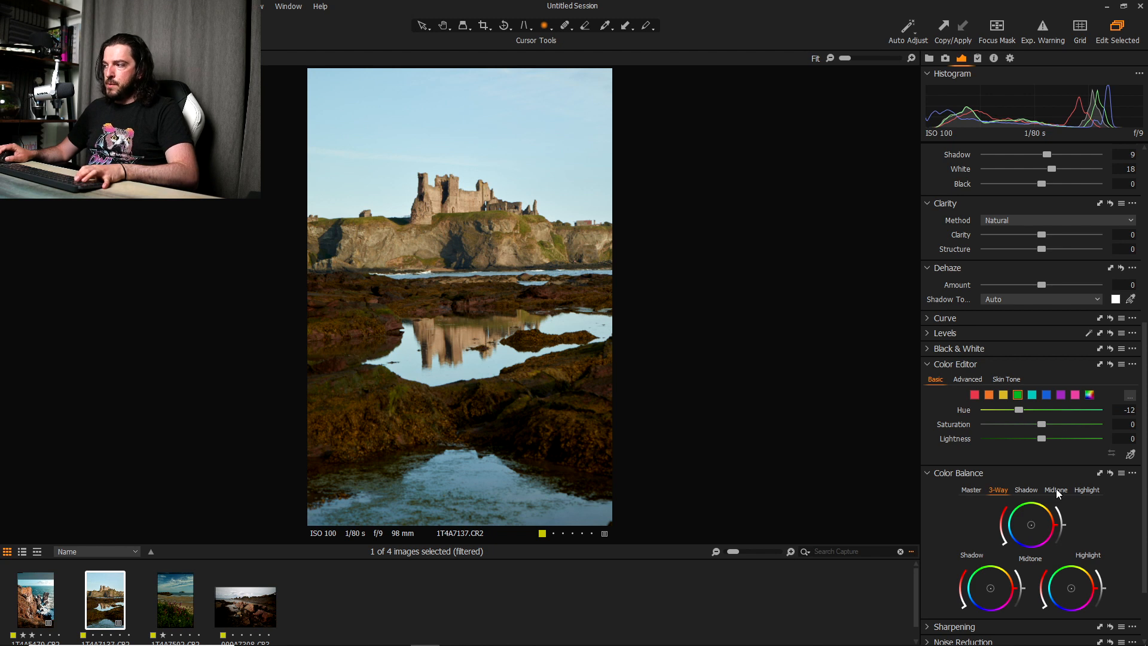
pyautogui.moveTo(1041, 423)
pyautogui.mouseDown()
pyautogui.moveTo(1013, 422)
pyautogui.moveTo(1031, 422)
pyautogui.mouseUp()
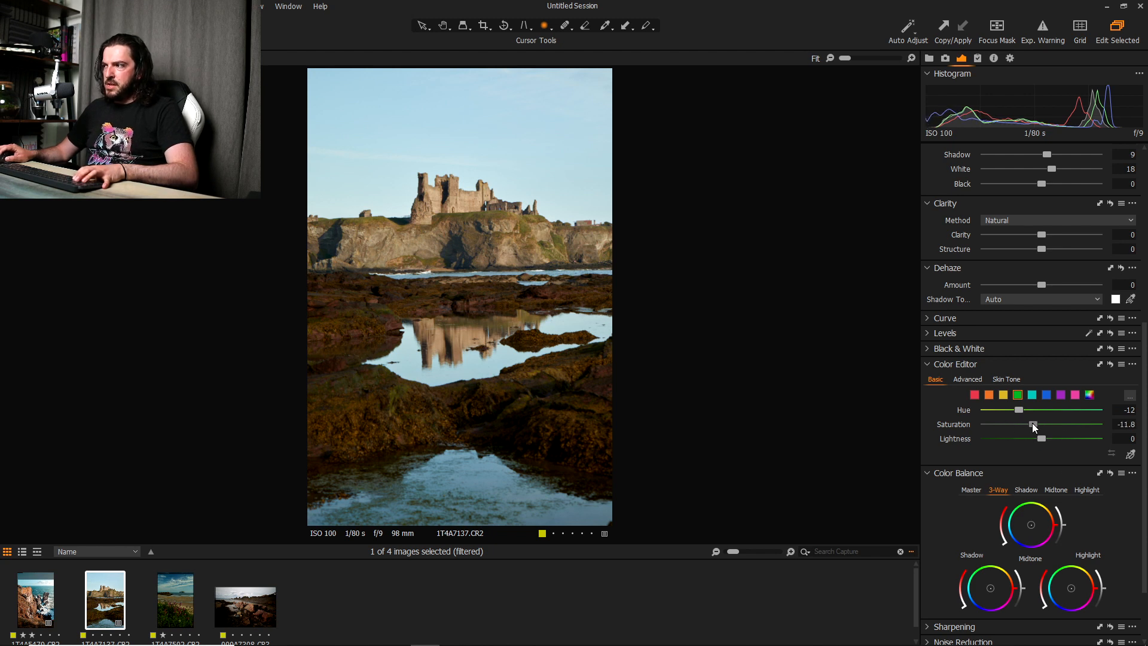
pyautogui.moveTo(1052, 439)
pyautogui.mouseDown()
pyautogui.moveTo(1045, 446)
pyautogui.moveTo(1061, 447)
pyautogui.moveTo(1033, 448)
pyautogui.moveTo(1067, 450)
pyautogui.moveTo(1042, 456)
pyautogui.moveTo(1054, 449)
pyautogui.mouseUp()
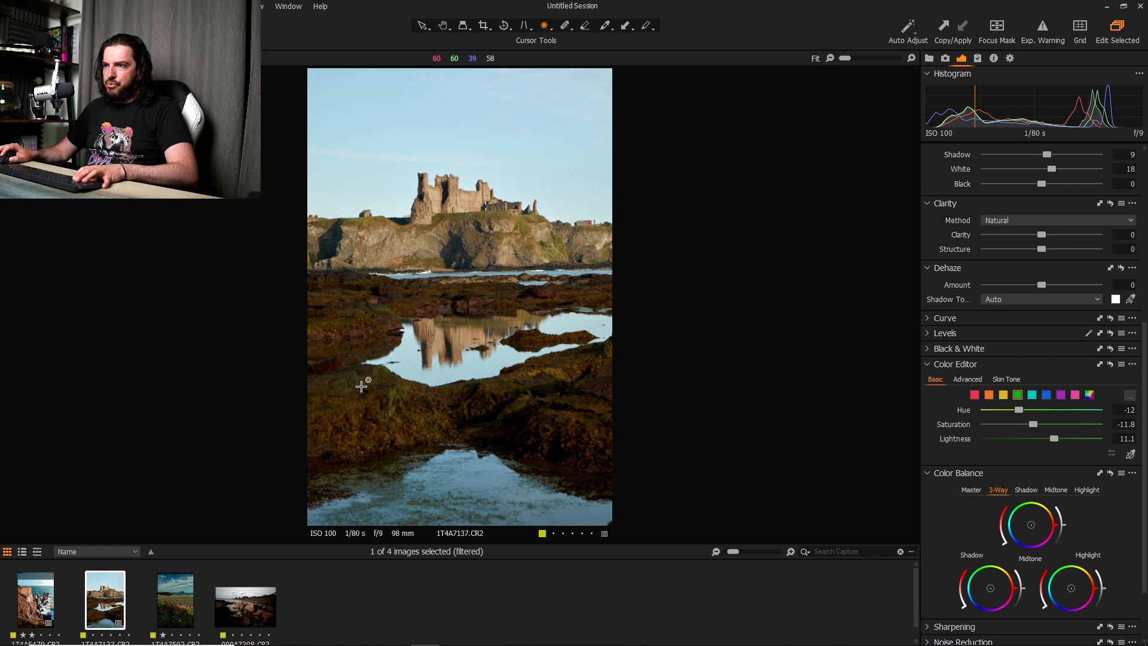
pyautogui.moveTo(1056, 440); pyautogui.dragTo(1044, 440)
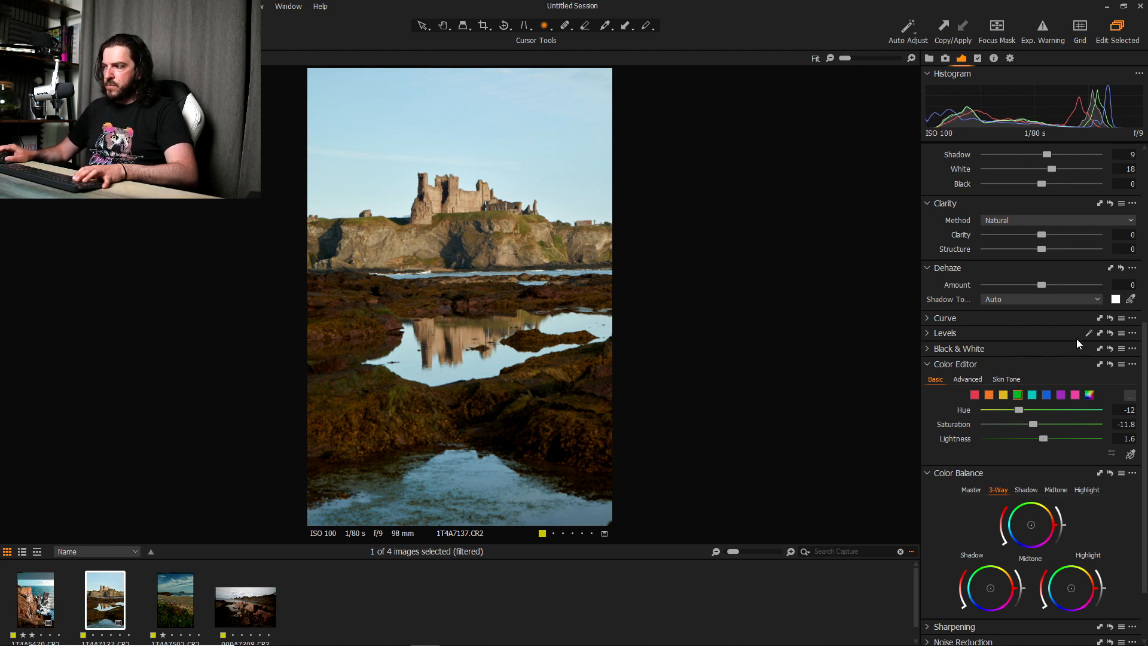
# - Shift the blue colour range's hue to -13.9 and darken its lightness to -18.4
pyautogui.click(1046, 395)
pyautogui.click(1040, 410)
pyautogui.moveTo(1038, 415); pyautogui.dragTo(1010, 426)
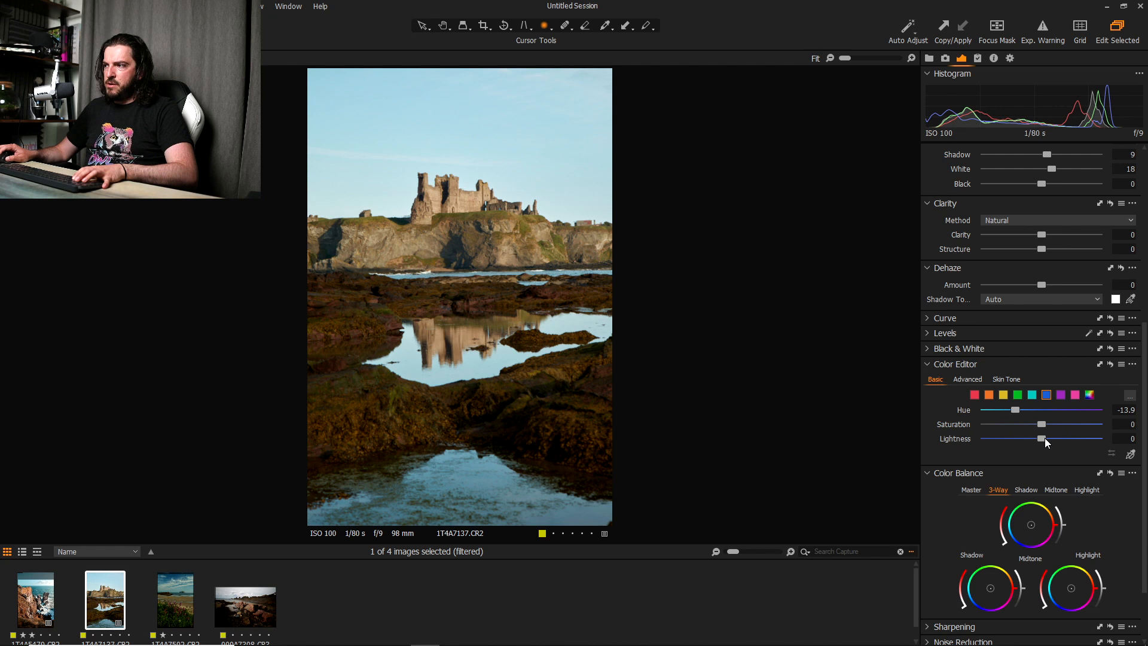
pyautogui.moveTo(1045, 438); pyautogui.dragTo(1024, 438)
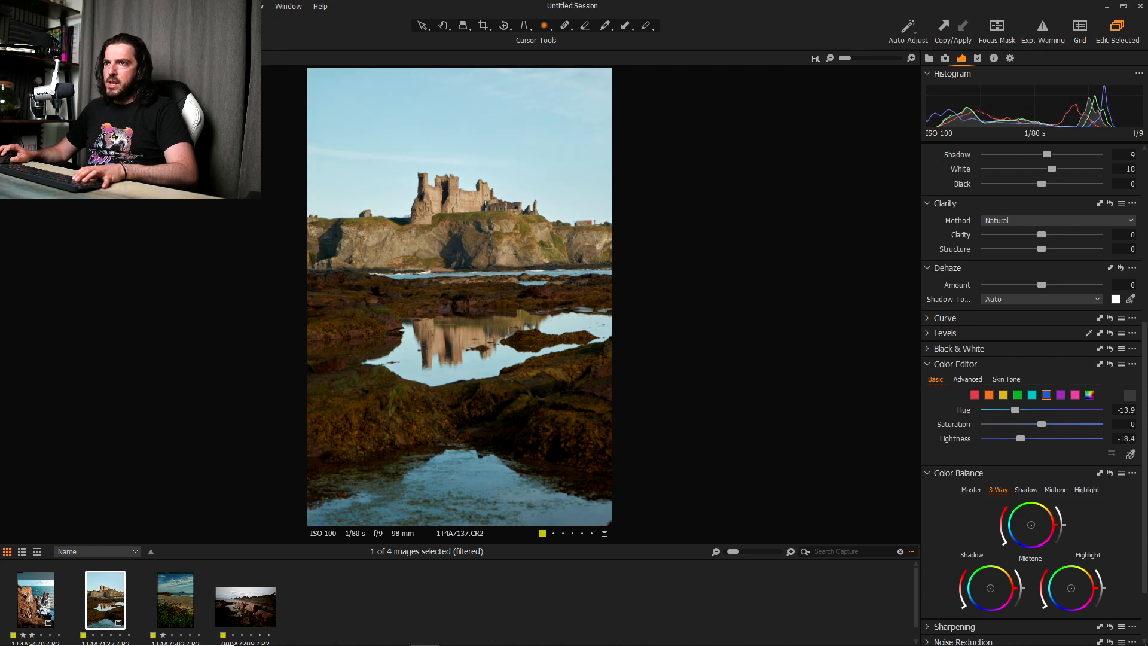
# - Compare the castle photo with its unedited version and rotate it slightly to level the horizon
pyautogui.press('y')
pyautogui.moveTo(460, 297); pyautogui.dragTo(264, 346)
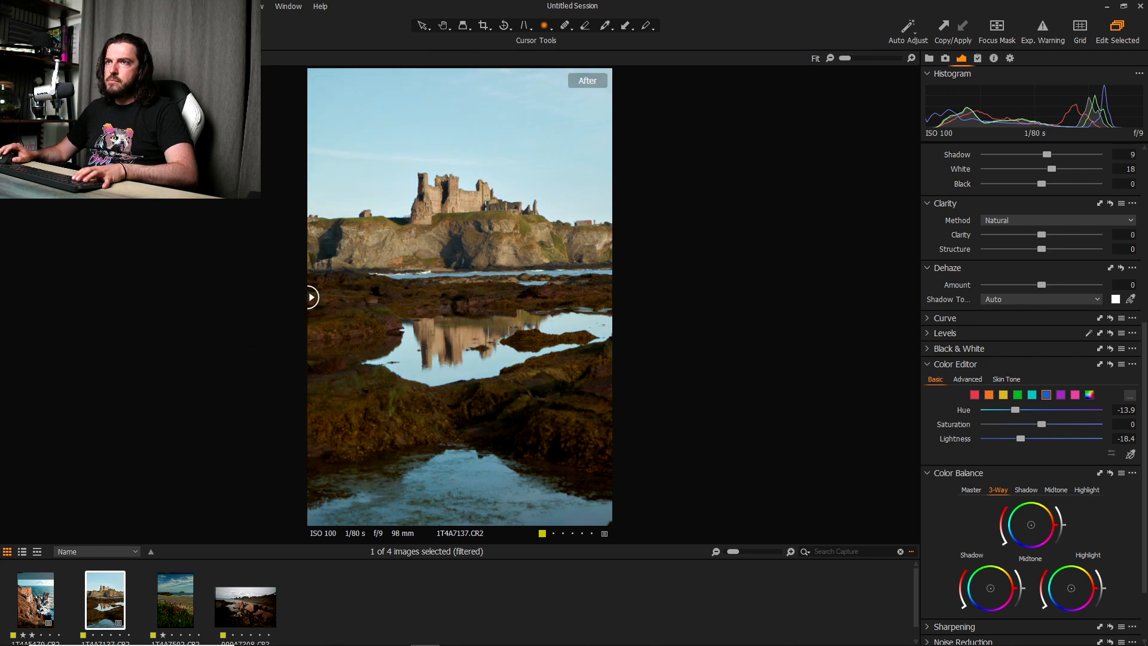
pyautogui.click(508, 25)
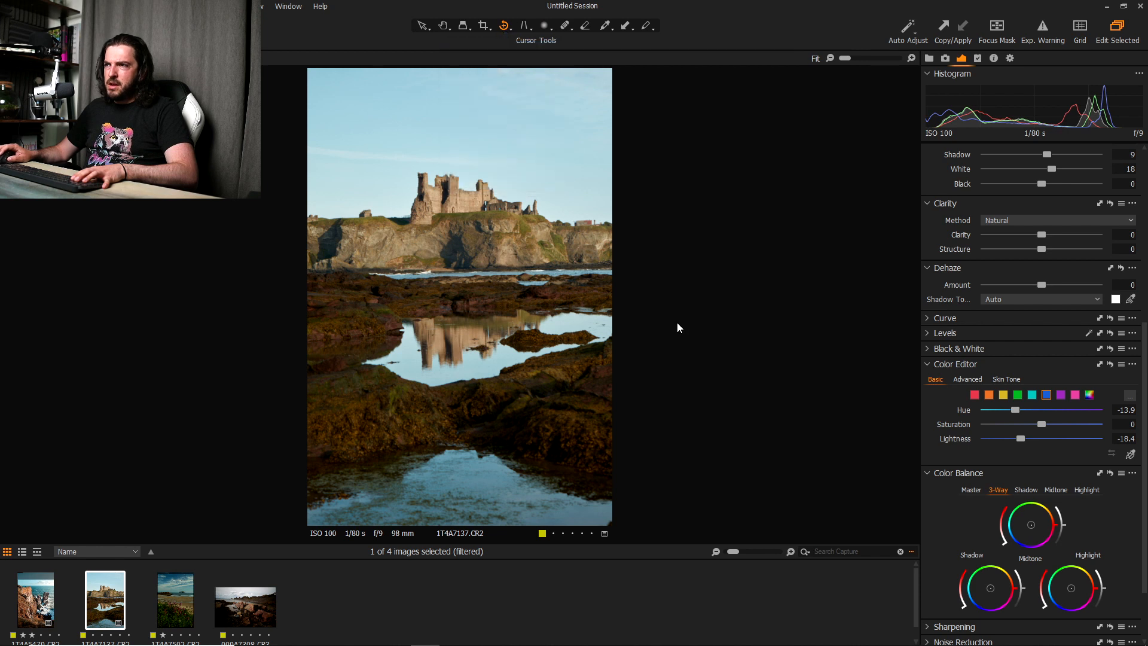
pyautogui.rightClick(671, 246)
pyautogui.click(684, 253)
pyautogui.moveTo(562, 242); pyautogui.dragTo(593, 295)
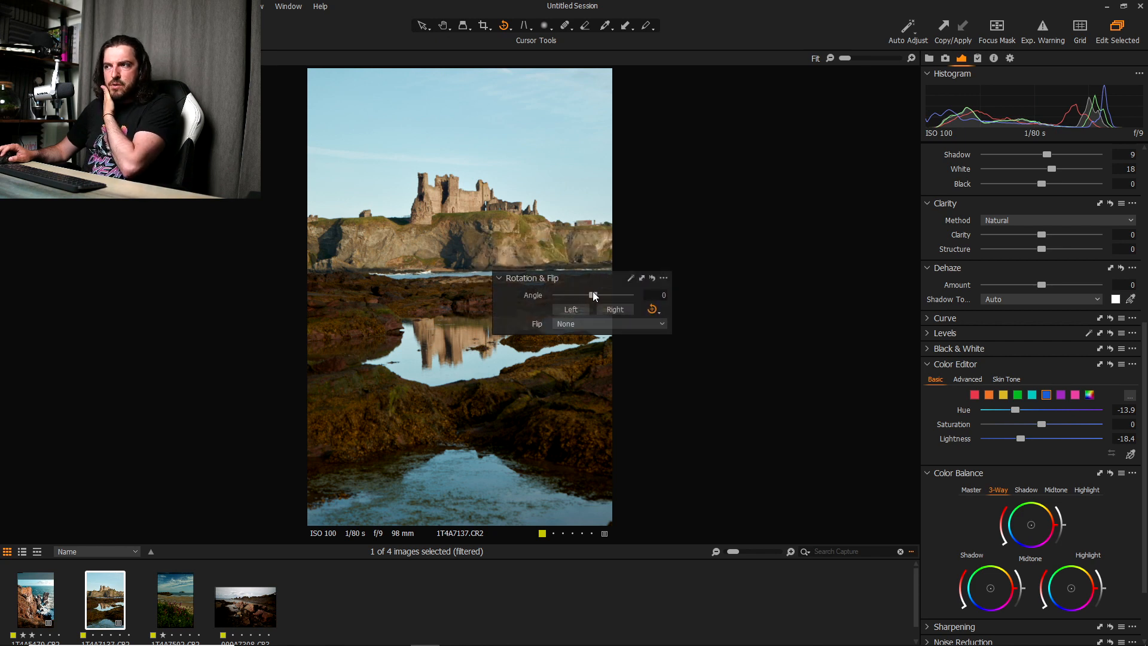
pyautogui.moveTo(590, 295); pyautogui.dragTo(592, 295)
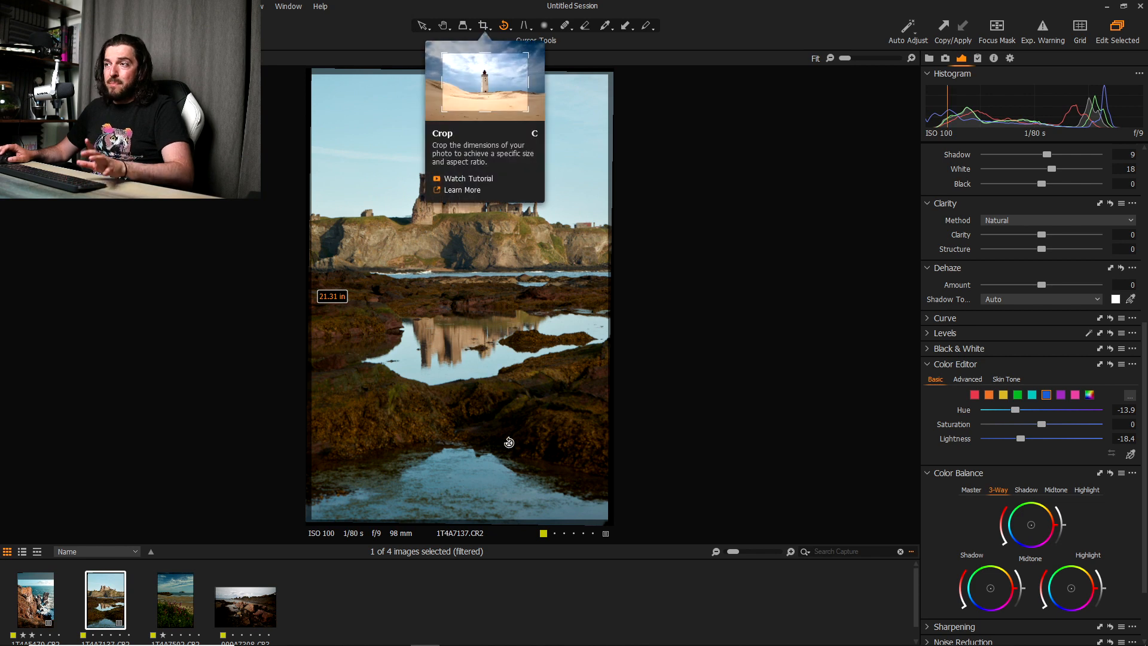
# - Crop the photo to a 4x5 ratio at 14.21 by 17.76 in, trimming the upper sky and the lowest foreground
pyautogui.click(484, 27)
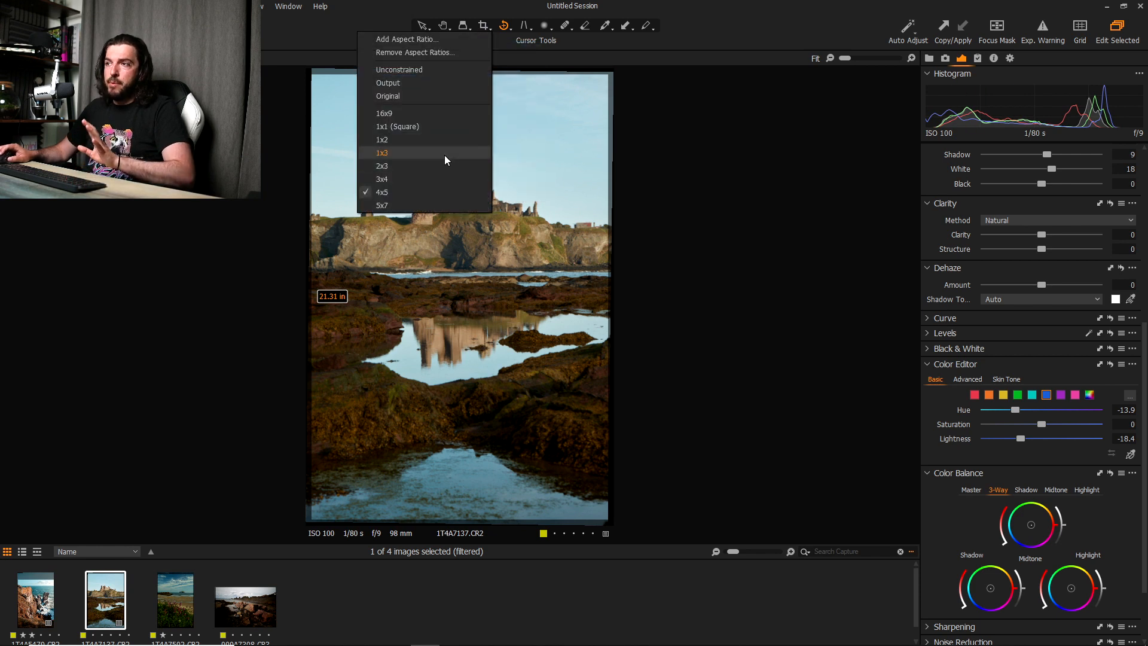
pyautogui.click(427, 190)
pyautogui.moveTo(459, 72); pyautogui.dragTo(458, 79)
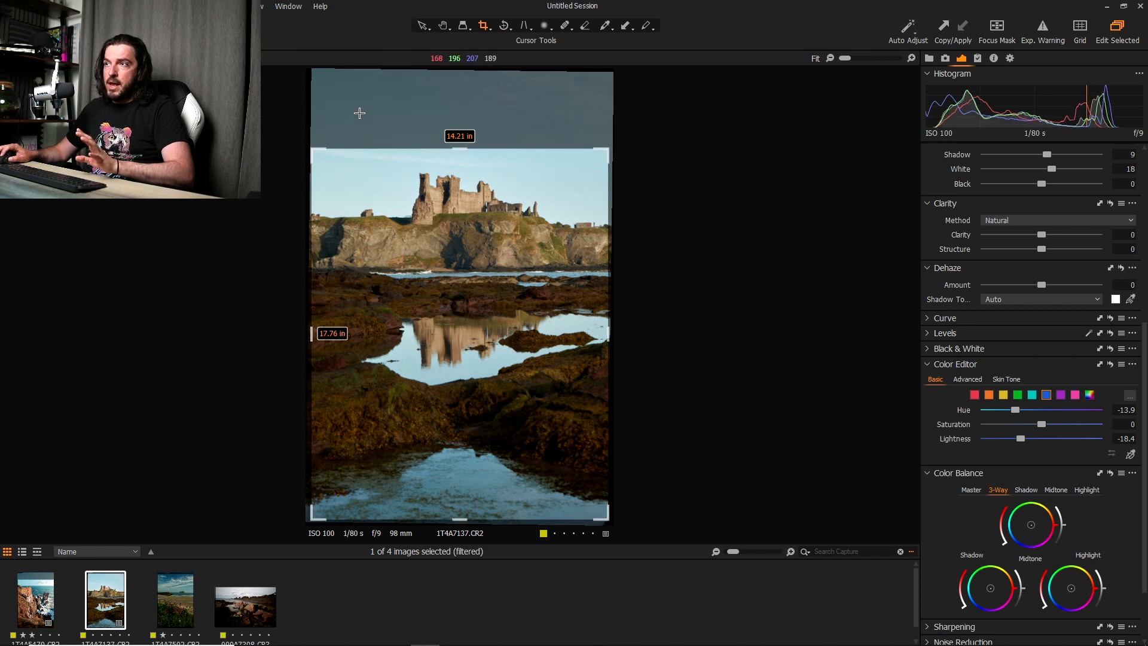
pyautogui.moveTo(500, 268); pyautogui.dragTo(500, 255)
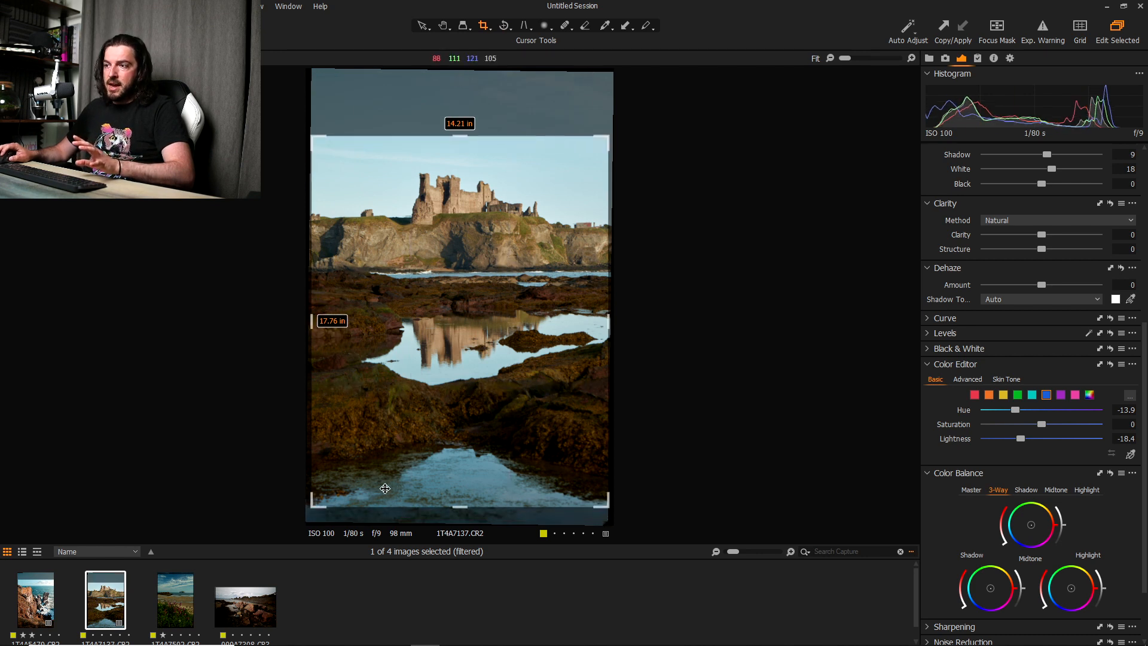
pyautogui.moveTo(491, 365); pyautogui.dragTo(491, 348)
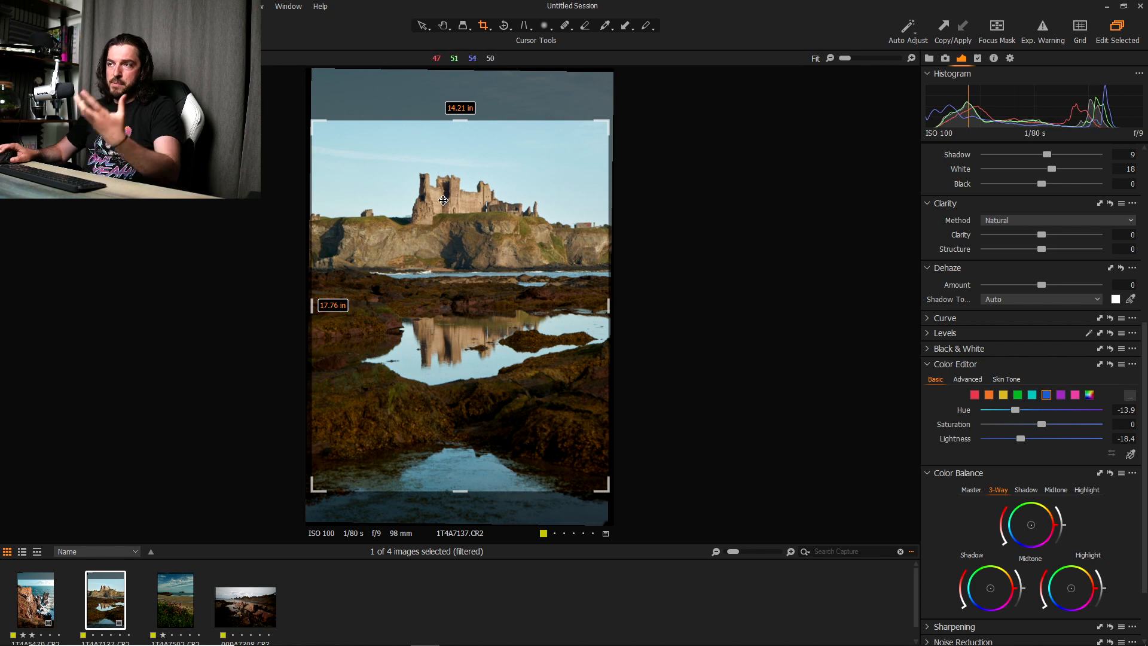
pyautogui.moveTo(462, 298); pyautogui.dragTo(465, 296)
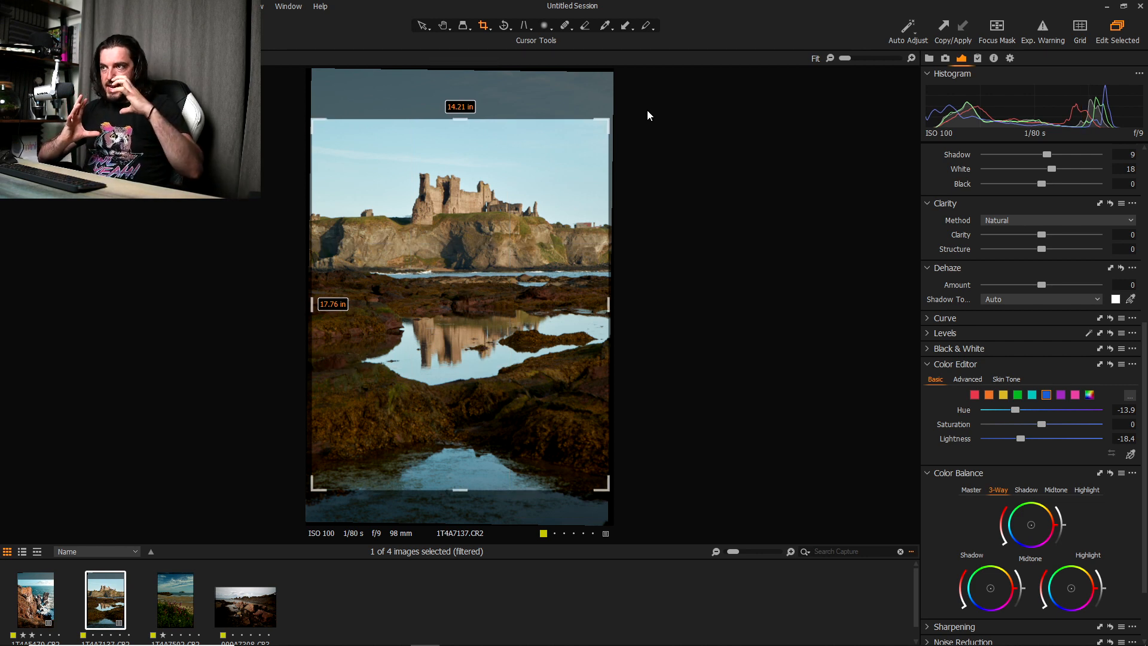
pyautogui.click(423, 26)
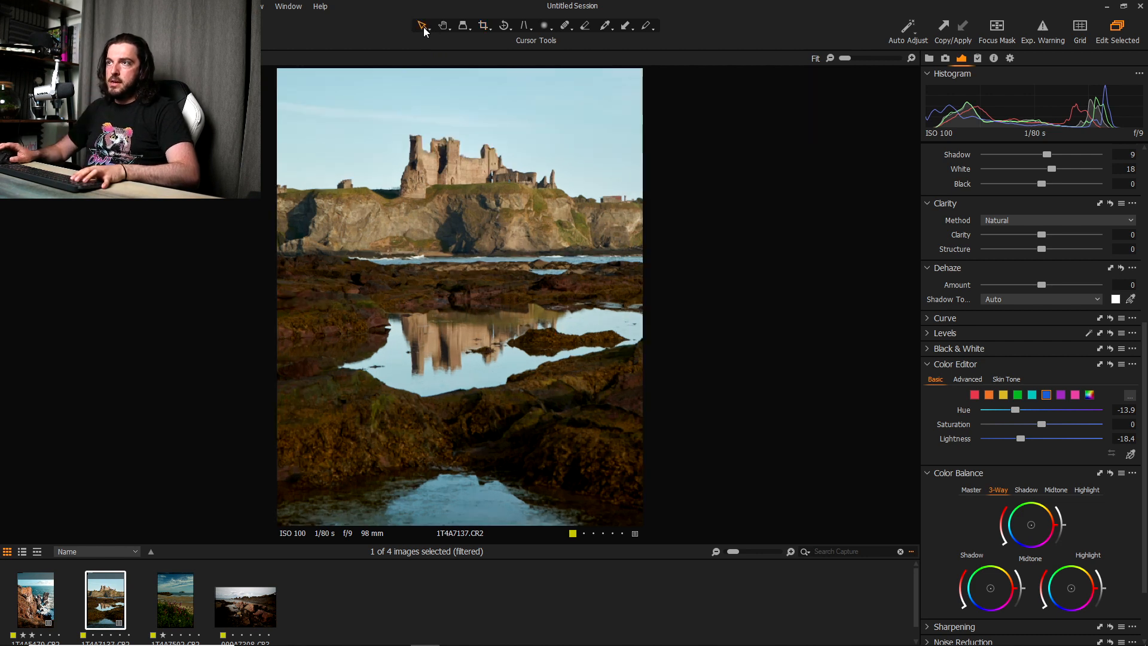
# - Shift the 4x5 crop slightly upward to include a little more sky above the castle
pyautogui.click(483, 26)
pyautogui.moveTo(460, 184); pyautogui.dragTo(460, 177)
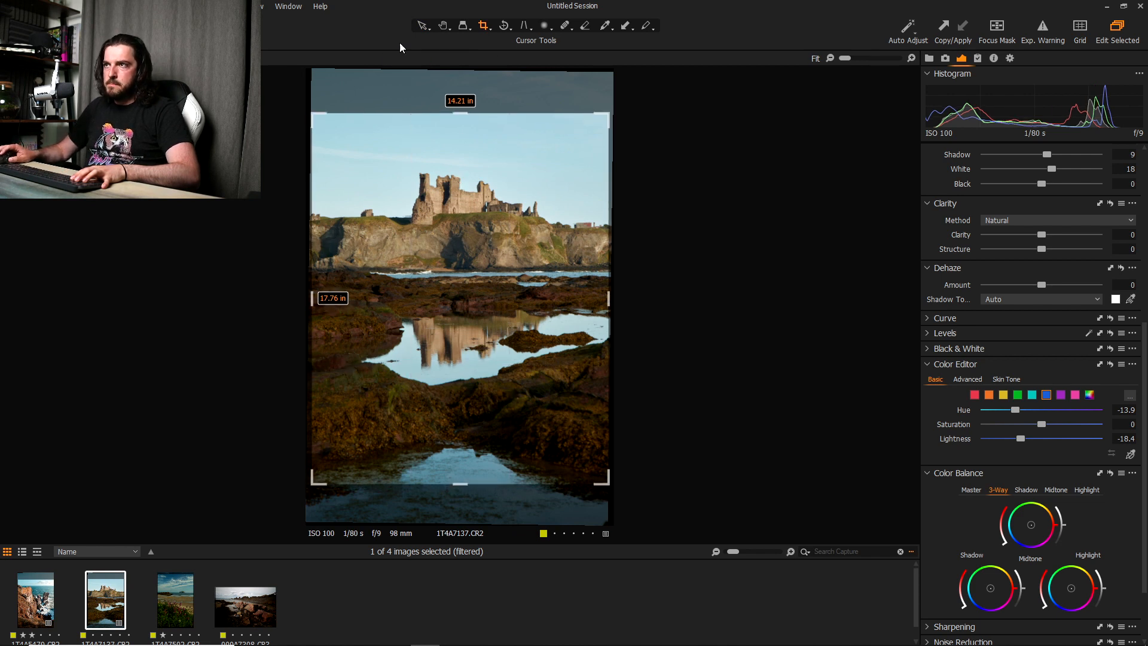
pyautogui.click(425, 27)
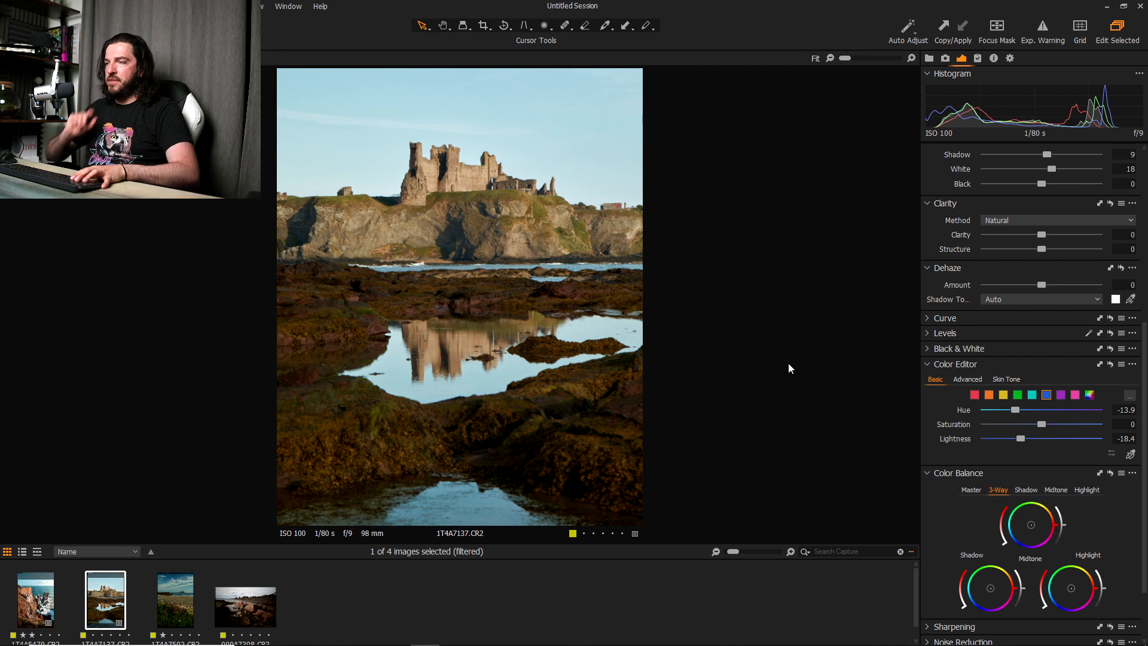
# - Show the built-in style brush categories and add a new empty adjustment layer above the background
pyautogui.scroll(5, 1092, 525)
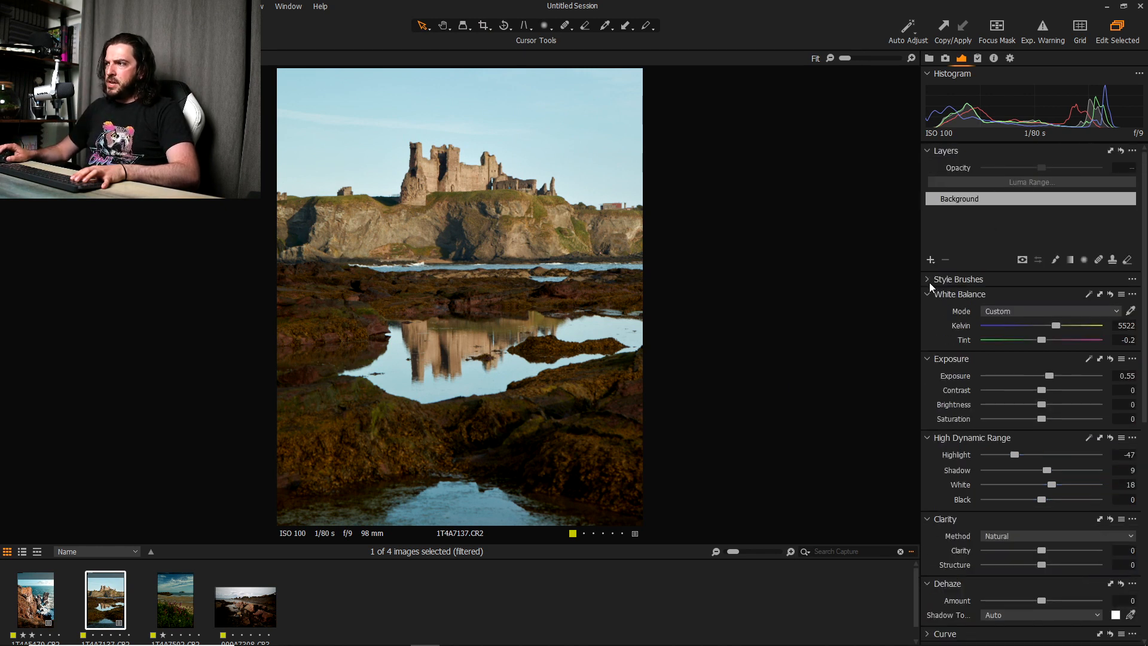
pyautogui.click(927, 280)
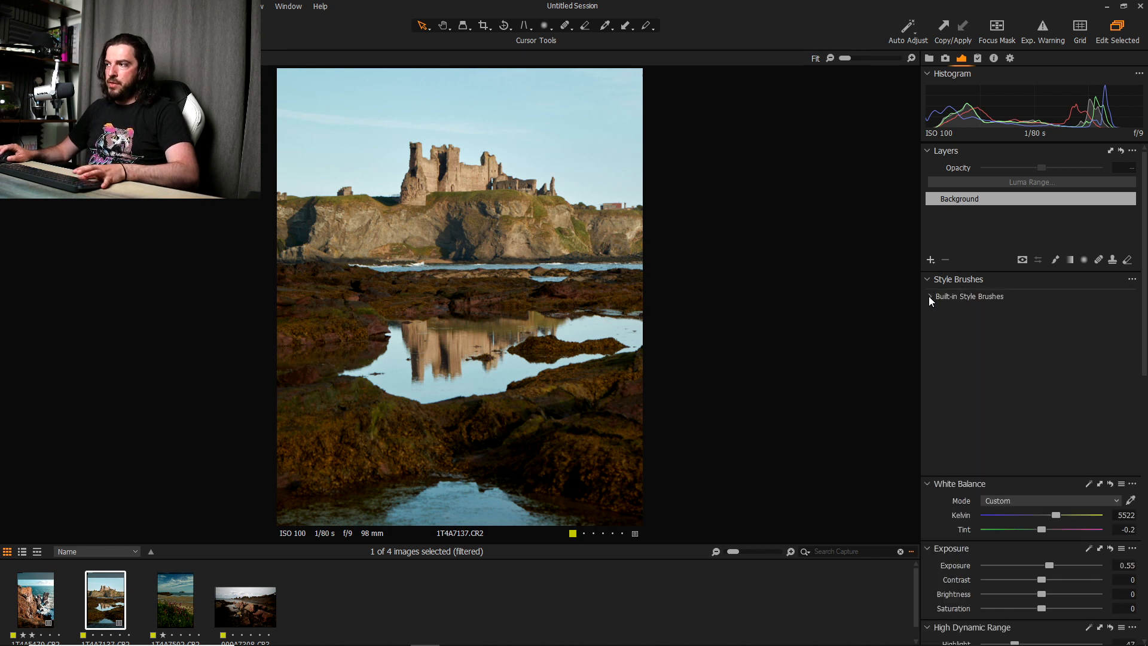
pyautogui.click(930, 298)
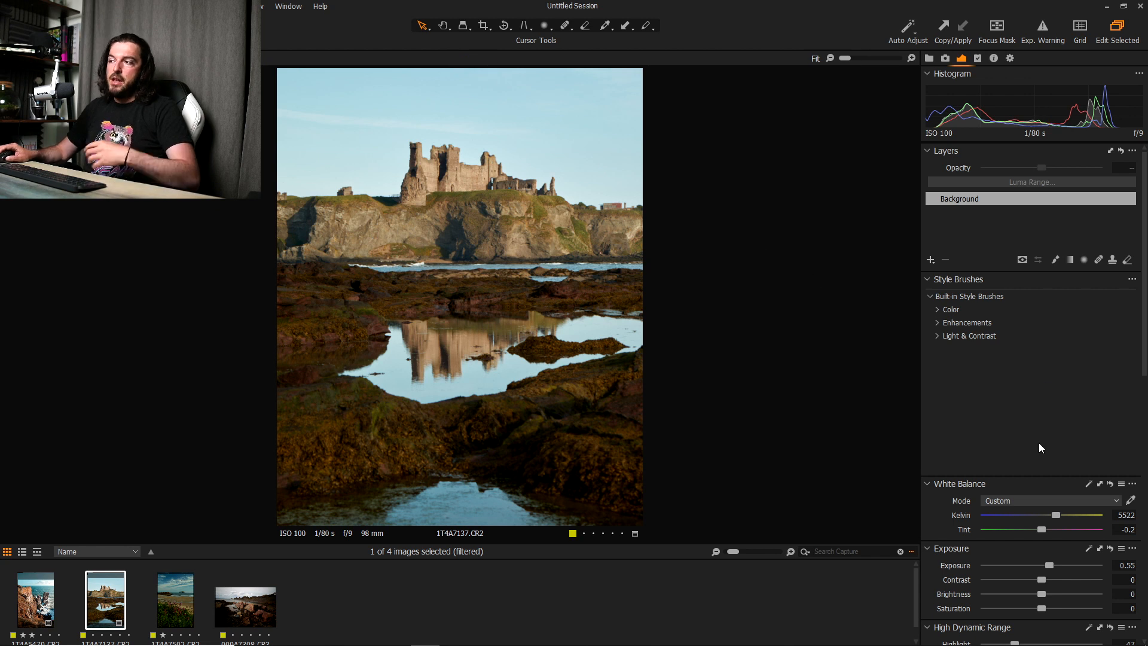
pyautogui.click(930, 259)
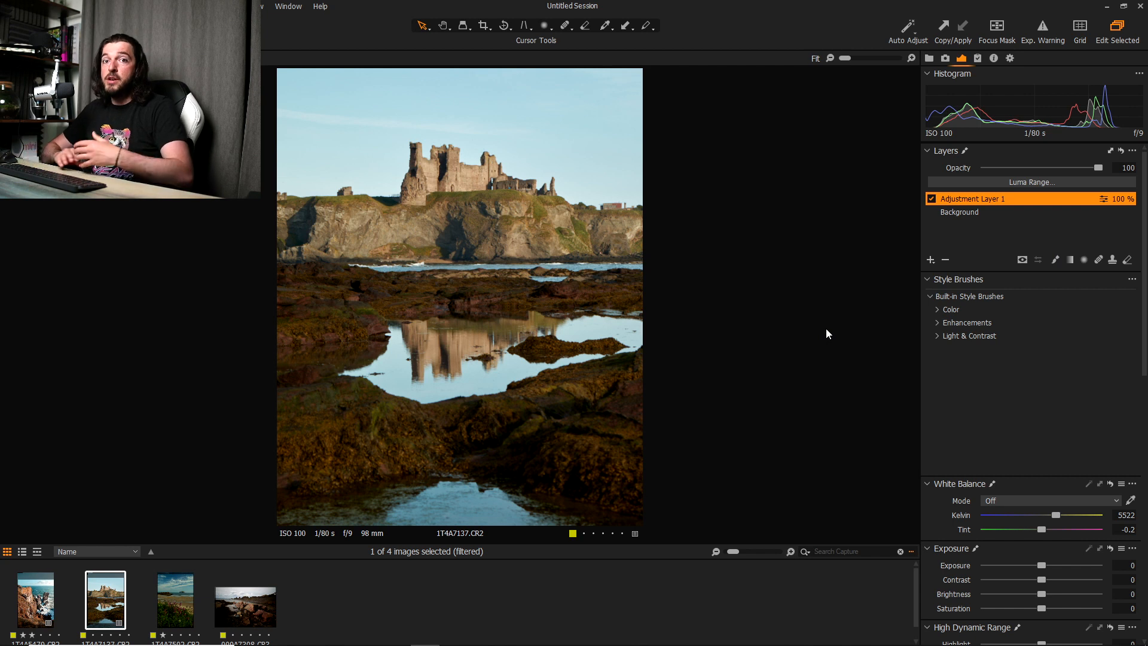
# - Paint the Contrast (+) style brush across the cliffs below the castle and over the castle's reflection in the pool
pyautogui.click(938, 334)
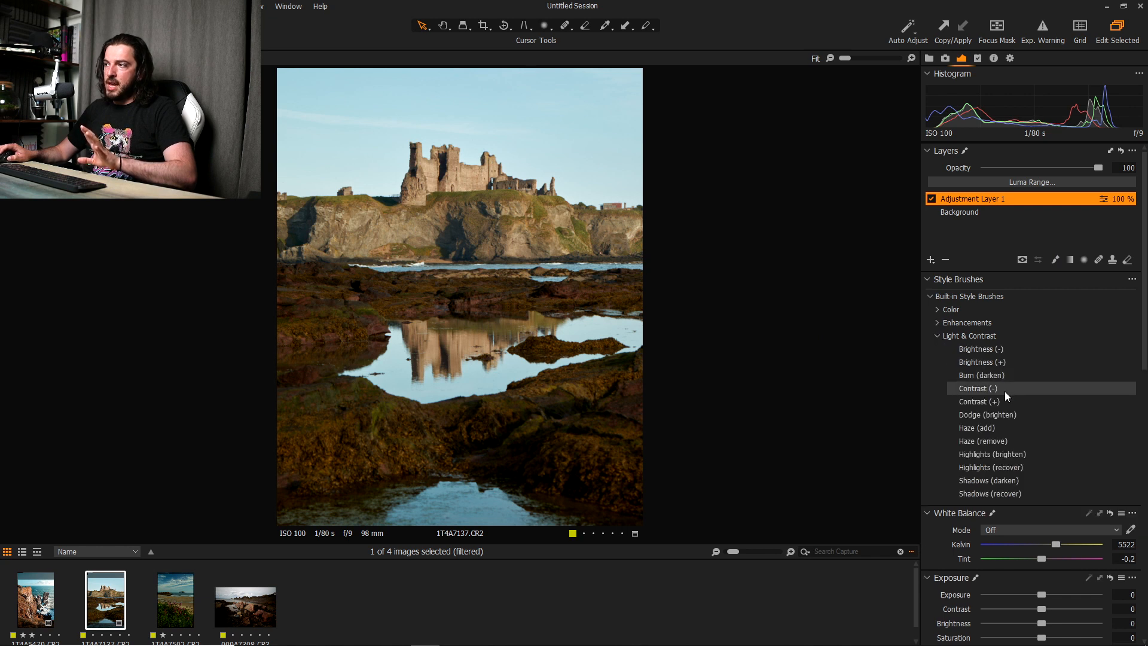
pyautogui.click(978, 401)
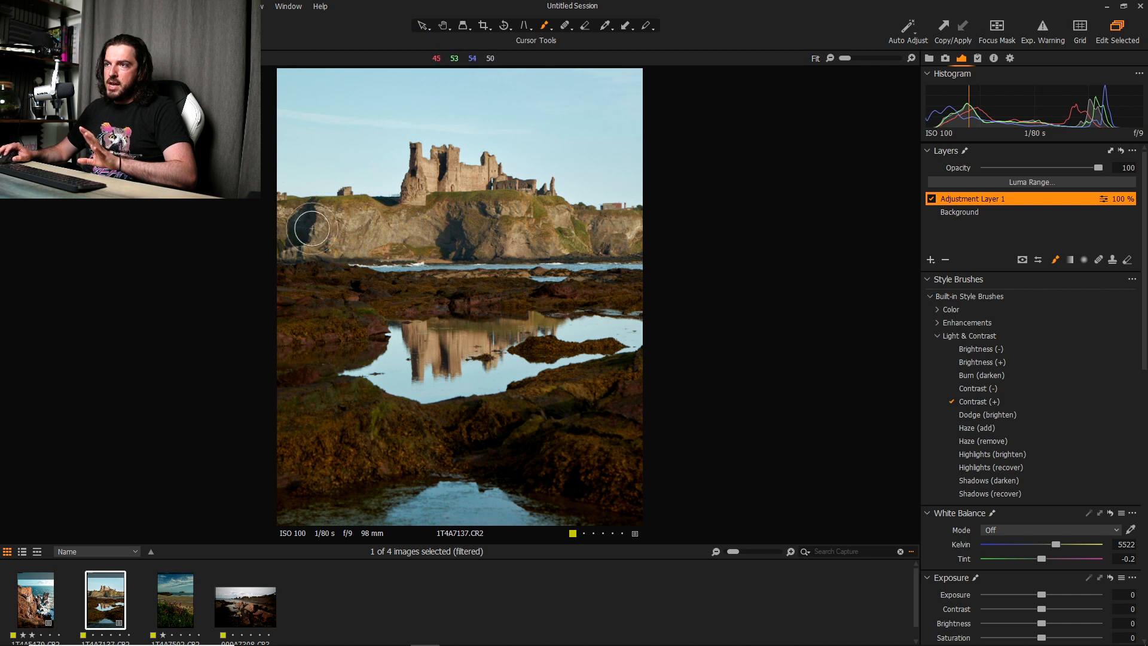
pyautogui.moveTo(307, 226); pyautogui.dragTo(804, 236)
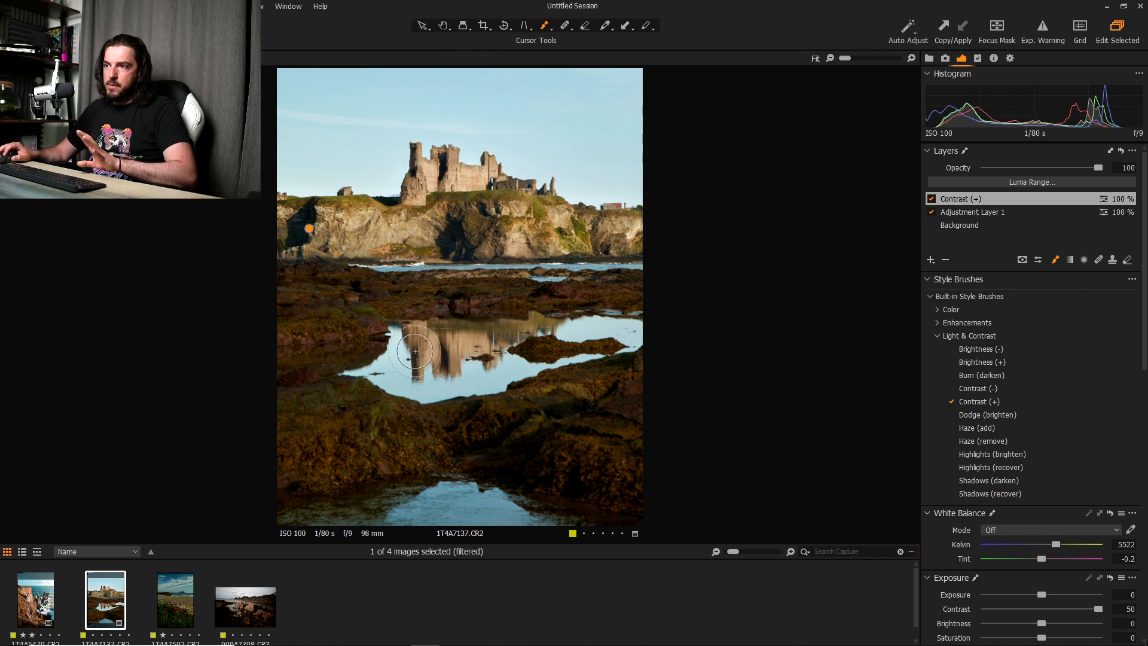
pyautogui.moveTo(372, 389)
pyautogui.mouseDown()
pyautogui.moveTo(535, 334)
pyautogui.moveTo(524, 330)
pyautogui.moveTo(539, 371)
pyautogui.mouseUp()
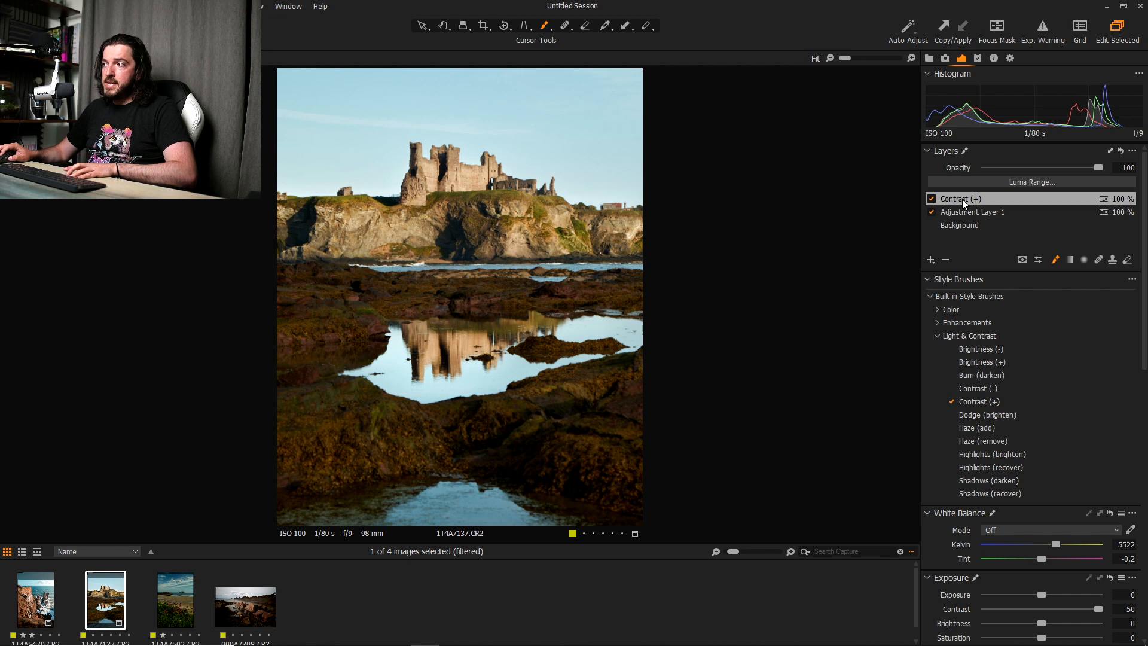
# - Switch the Contrast (+) layer off and on several times to examine its effect on the photo
pyautogui.click(932, 199)
pyautogui.click(931, 199)
pyautogui.click(931, 200)
pyautogui.click(932, 200)
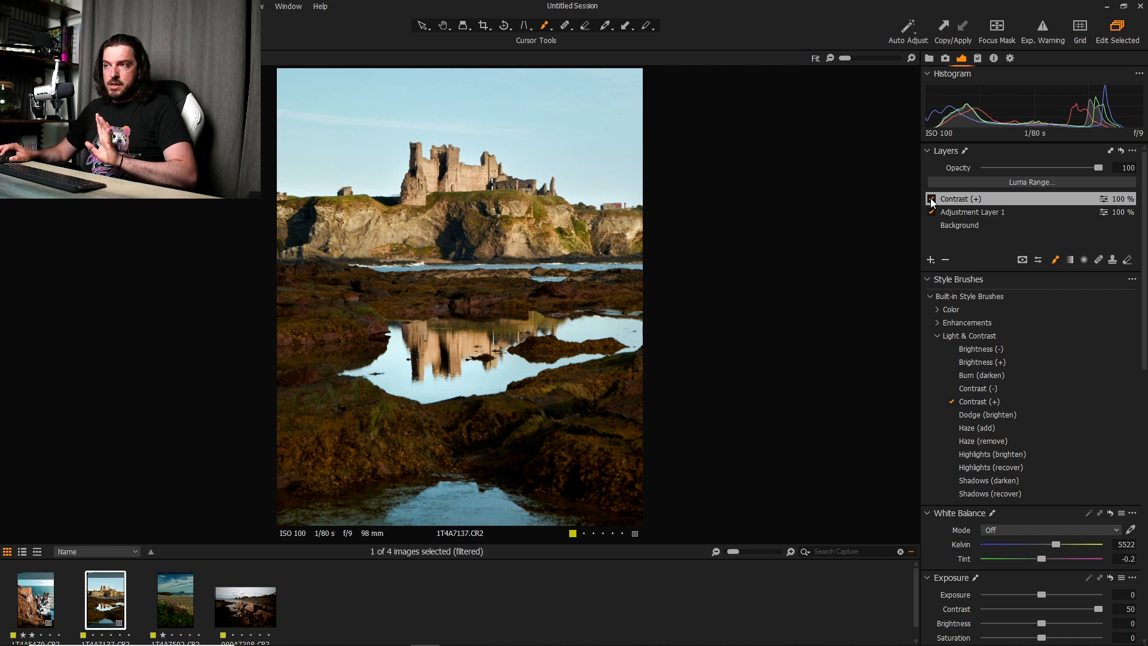
pyautogui.click(931, 200)
pyautogui.click(931, 199)
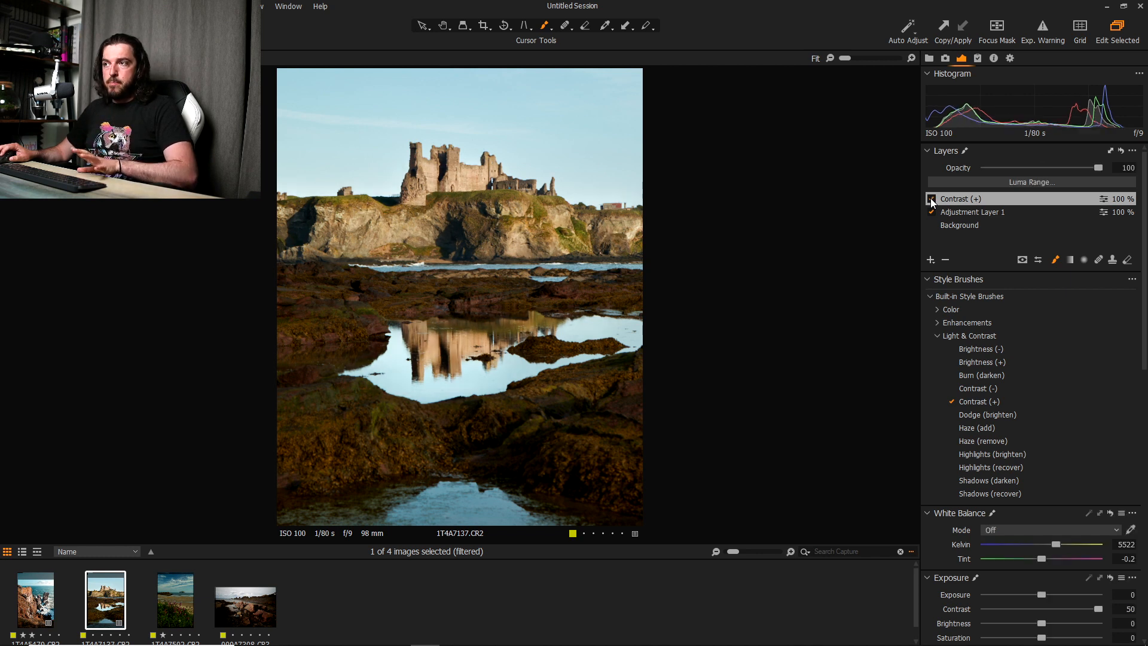
pyautogui.click(931, 200)
pyautogui.click(931, 199)
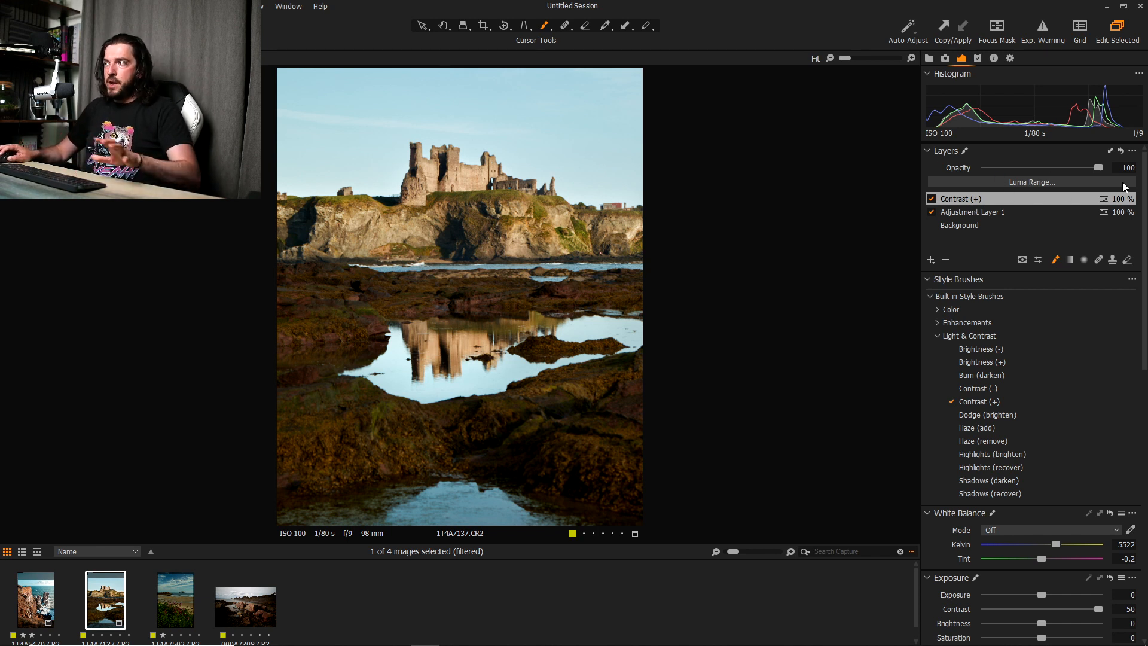
# - Lower the Contrast (+) layer's opacity to 57 and compare the photo with the layer off and on
pyautogui.moveTo(1099, 167); pyautogui.dragTo(1045, 170)
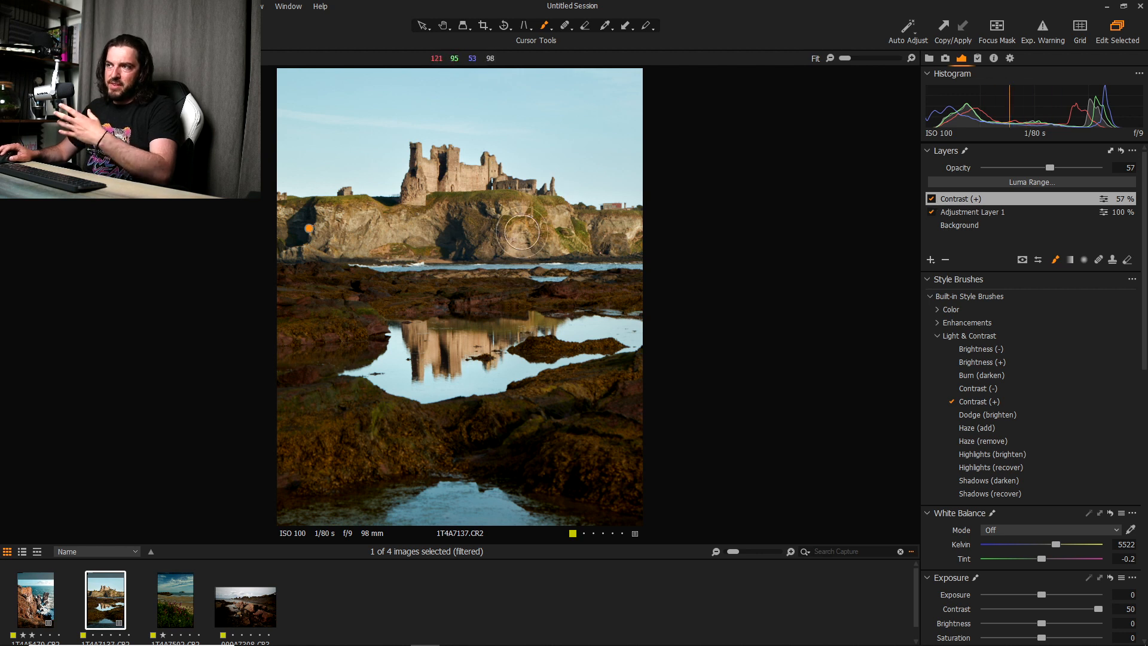
pyautogui.click(934, 200)
pyautogui.click(934, 199)
pyautogui.click(934, 199)
pyautogui.click(934, 199)
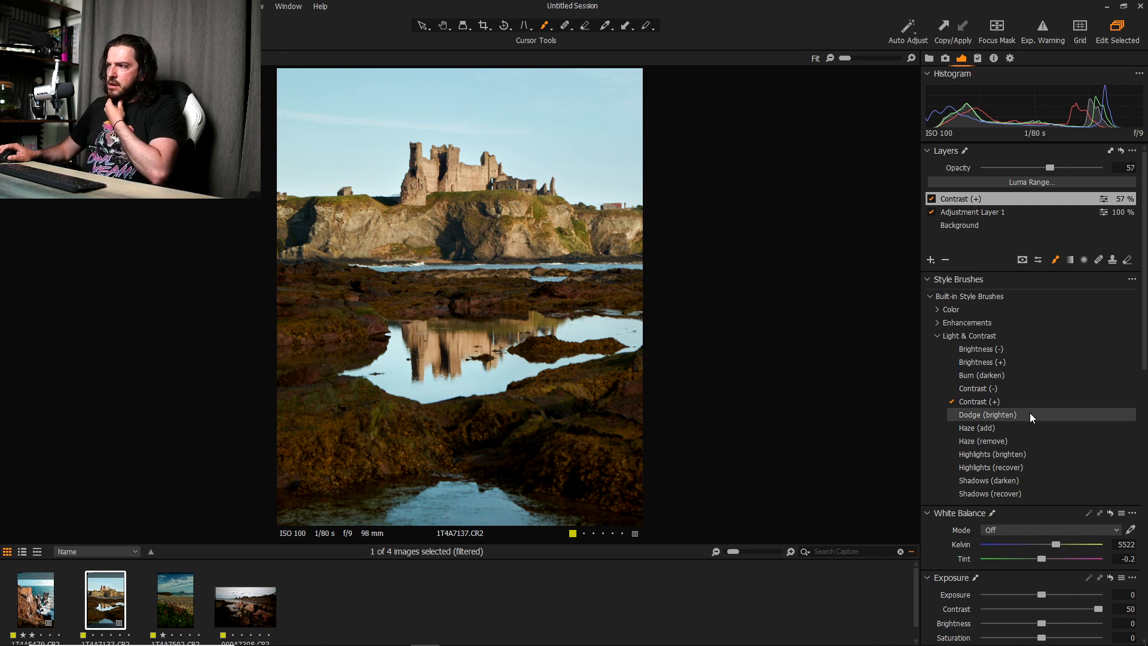
# - Paint the Burn (darken) style brush over the foreground rocks and compare the whole photo before and after editing
pyautogui.click(1027, 375)
pyautogui.moveTo(654, 479)
pyautogui.mouseDown()
pyautogui.moveTo(345, 477)
pyautogui.moveTo(398, 460)
pyautogui.moveTo(279, 467)
pyautogui.moveTo(373, 471)
pyautogui.moveTo(434, 439)
pyautogui.moveTo(232, 460)
pyautogui.moveTo(350, 468)
pyautogui.moveTo(274, 410)
pyautogui.moveTo(482, 439)
pyautogui.moveTo(481, 454)
pyautogui.moveTo(268, 469)
pyautogui.moveTo(288, 487)
pyautogui.moveTo(420, 450)
pyautogui.moveTo(265, 464)
pyautogui.moveTo(455, 452)
pyautogui.moveTo(659, 488)
pyautogui.moveTo(469, 435)
pyautogui.moveTo(274, 439)
pyautogui.moveTo(423, 420)
pyautogui.moveTo(381, 409)
pyautogui.moveTo(294, 350)
pyautogui.moveTo(373, 328)
pyautogui.moveTo(315, 357)
pyautogui.moveTo(312, 341)
pyautogui.moveTo(241, 347)
pyautogui.moveTo(377, 369)
pyautogui.moveTo(626, 348)
pyautogui.moveTo(523, 433)
pyautogui.moveTo(399, 496)
pyautogui.moveTo(586, 508)
pyautogui.moveTo(382, 513)
pyautogui.moveTo(358, 528)
pyautogui.moveTo(481, 532)
pyautogui.moveTo(257, 514)
pyautogui.moveTo(546, 488)
pyautogui.moveTo(306, 494)
pyautogui.moveTo(395, 529)
pyautogui.moveTo(667, 516)
pyautogui.moveTo(407, 541)
pyautogui.moveTo(500, 496)
pyautogui.moveTo(278, 507)
pyautogui.moveTo(433, 456)
pyautogui.moveTo(639, 428)
pyautogui.moveTo(638, 393)
pyautogui.moveTo(512, 473)
pyautogui.mouseUp()
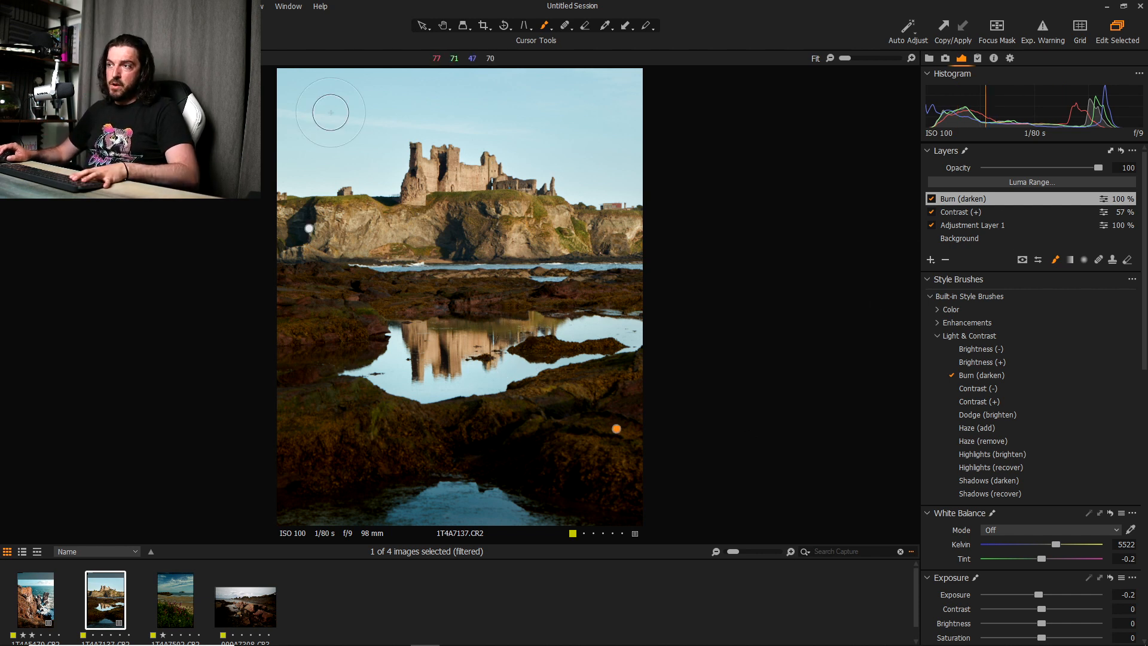
pyautogui.press('y')
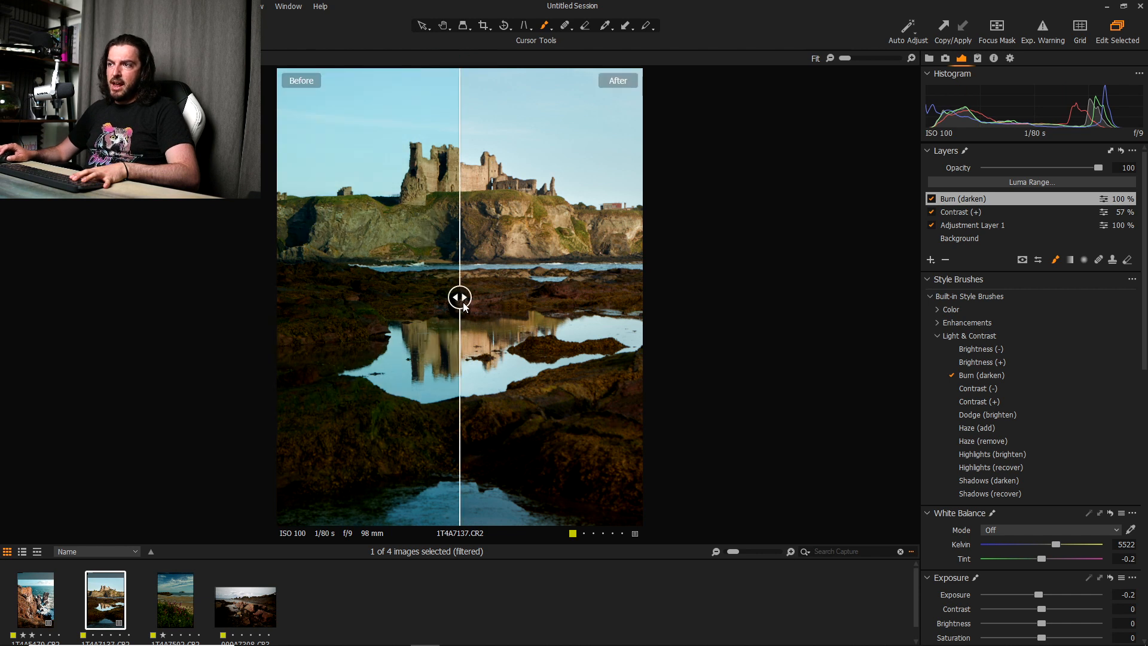
pyautogui.moveTo(461, 302); pyautogui.dragTo(720, 321)
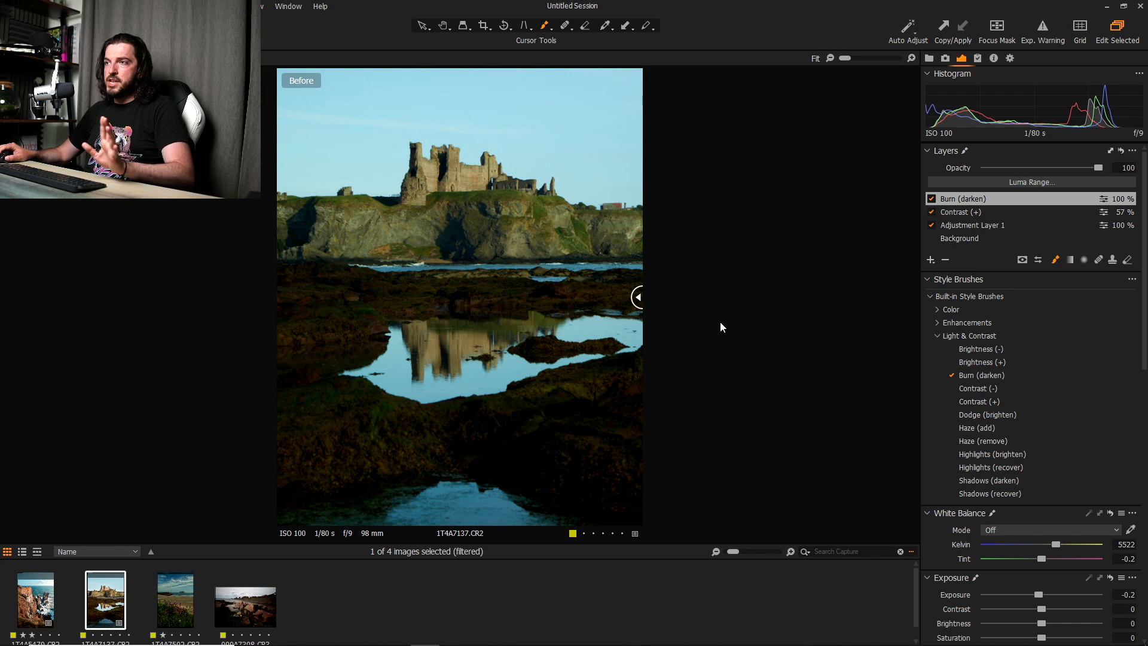
pyautogui.moveTo(720, 327); pyautogui.dragTo(240, 359)
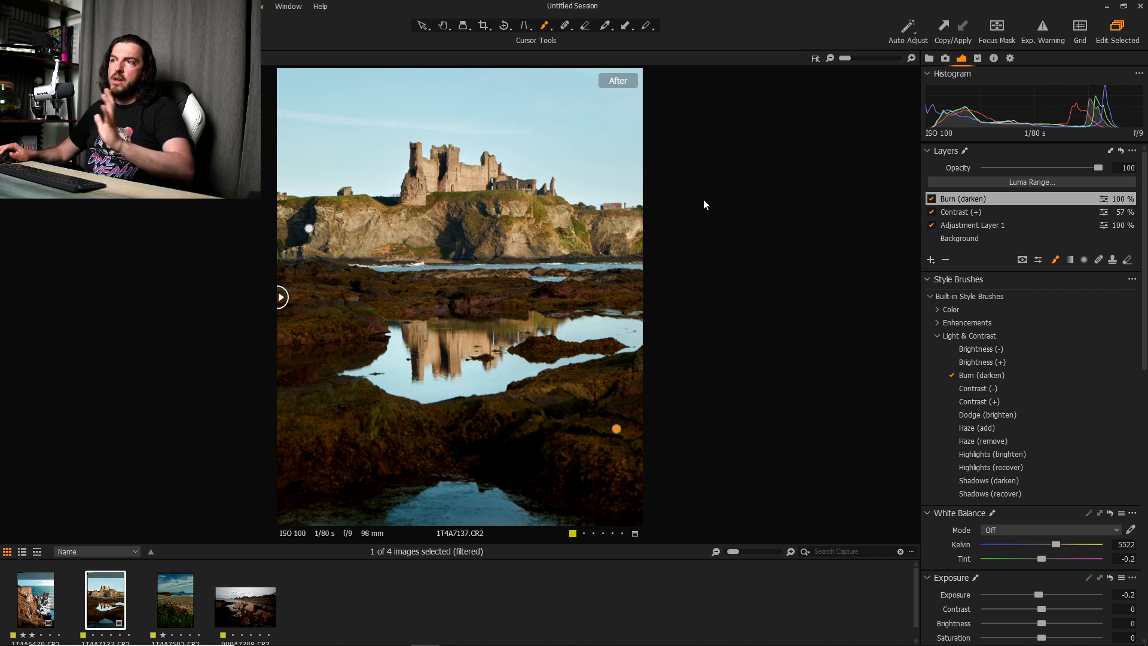
# - On the background layer, give the highlights a slight warm orange tint in the 3-Way Color Balance
pyautogui.click(960, 239)
pyautogui.scroll(-3, 1005, 395)
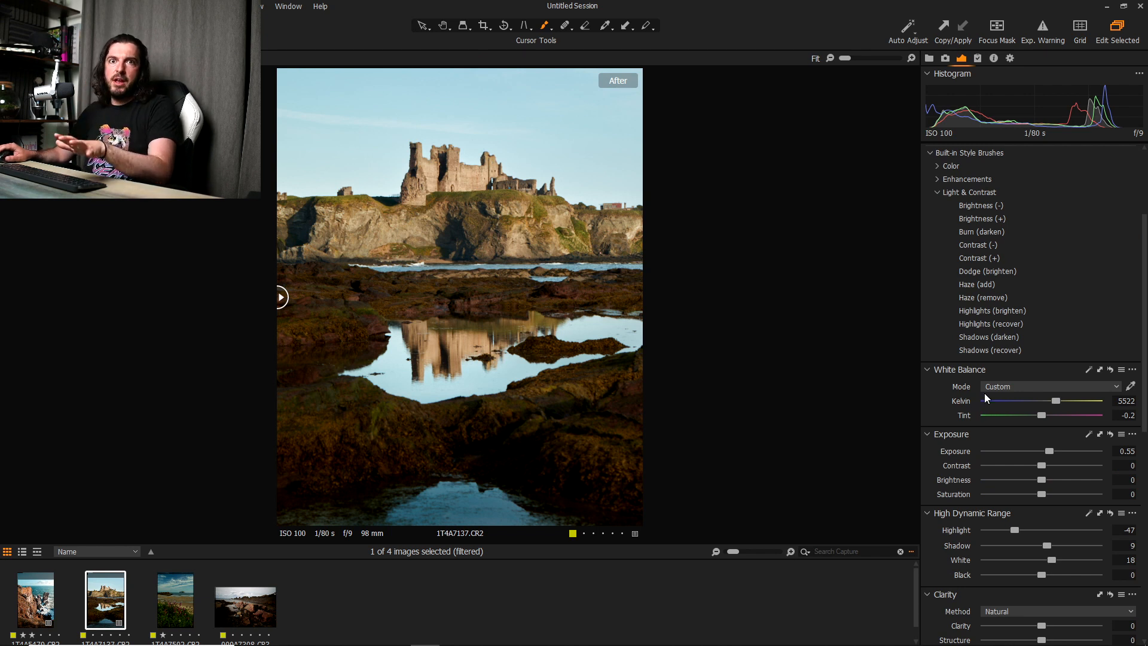
pyautogui.scroll(-5, 984, 392)
pyautogui.scroll(-3, 1032, 468)
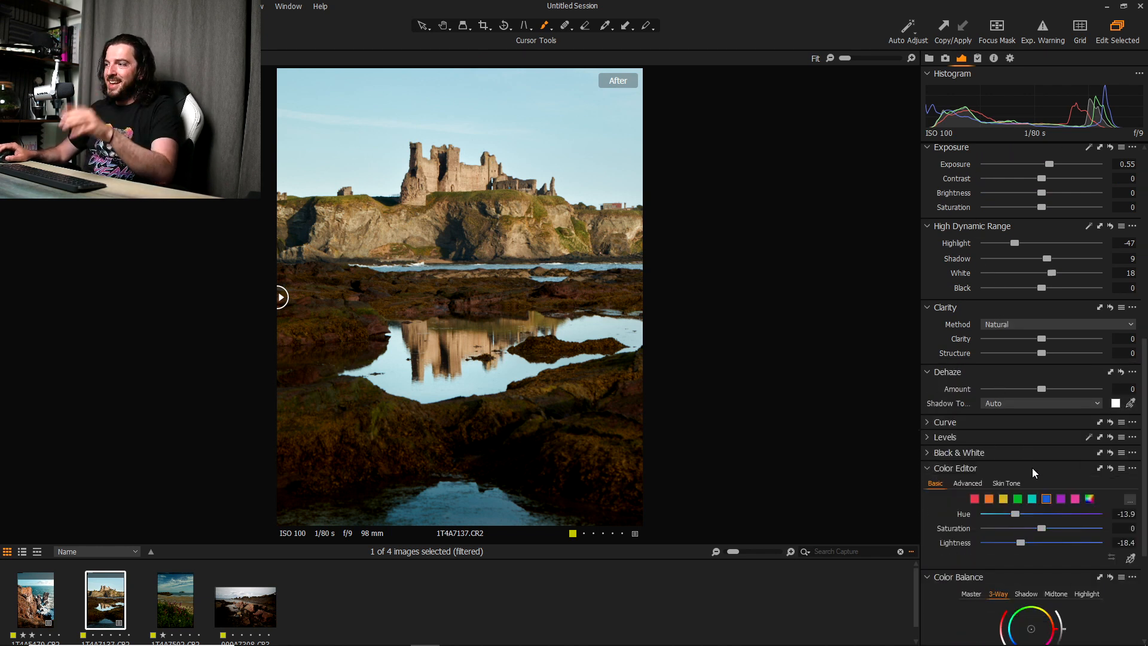
pyautogui.scroll(-2, 1023, 472)
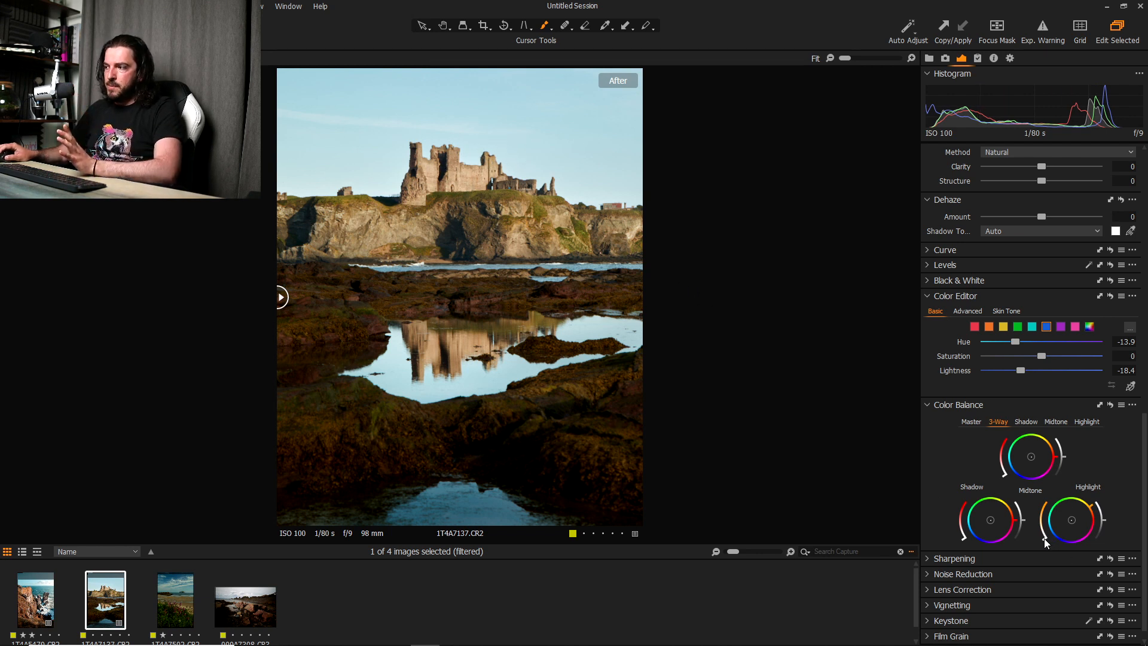
pyautogui.click(1089, 503)
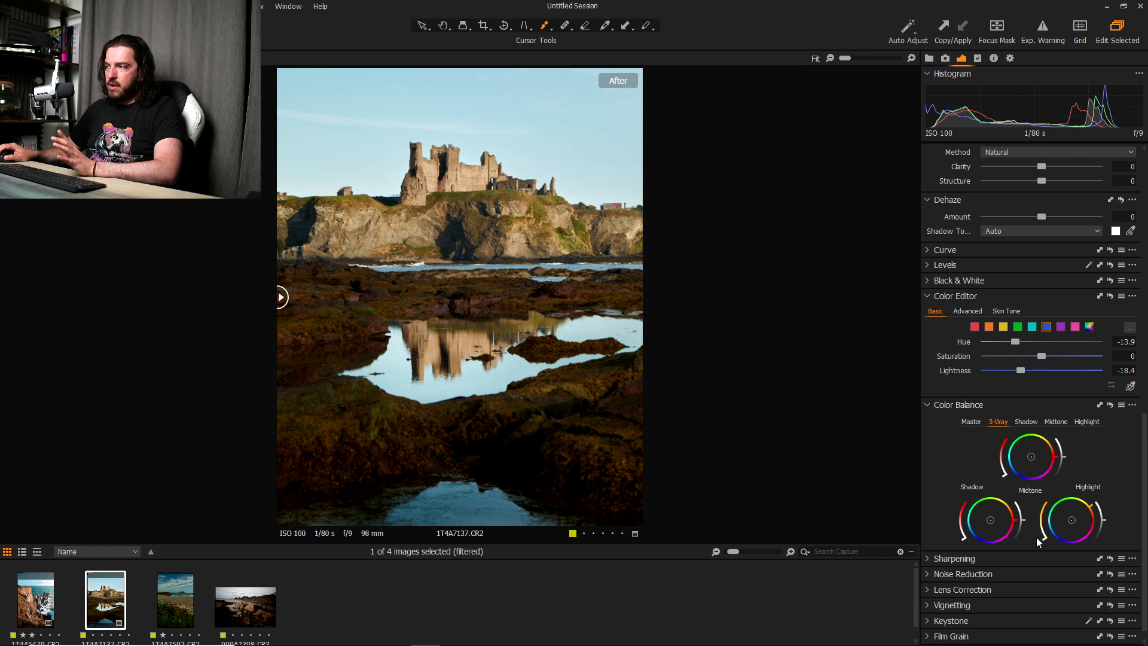
pyautogui.moveTo(1040, 534); pyautogui.dragTo(1038, 530)
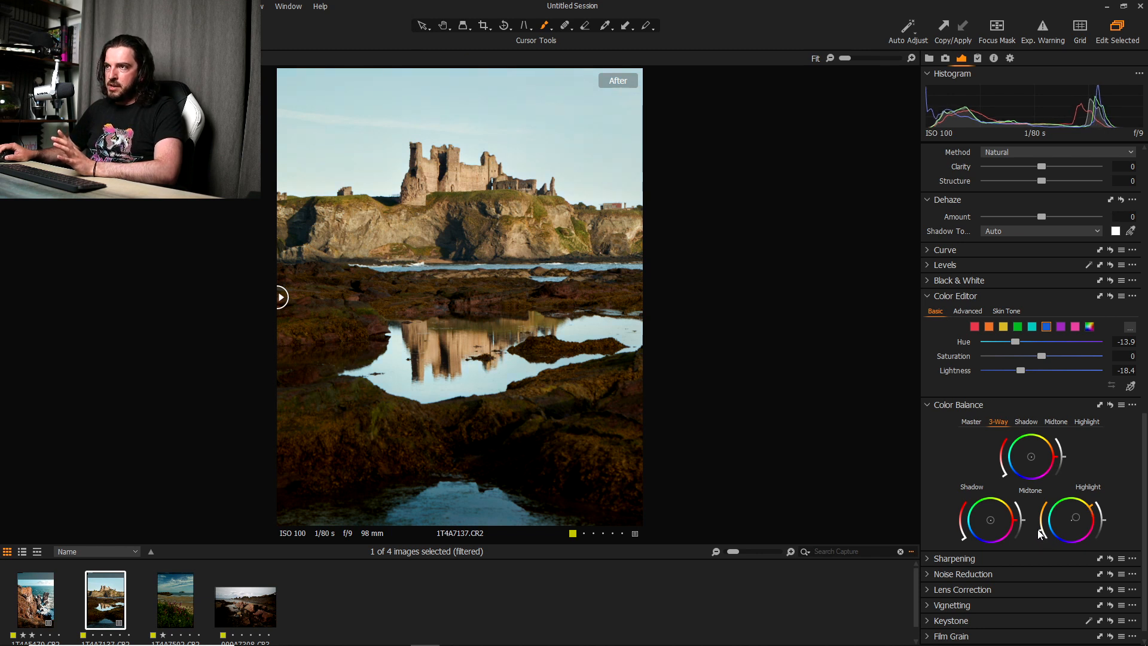
pyautogui.moveTo(1093, 504); pyautogui.dragTo(1093, 513)
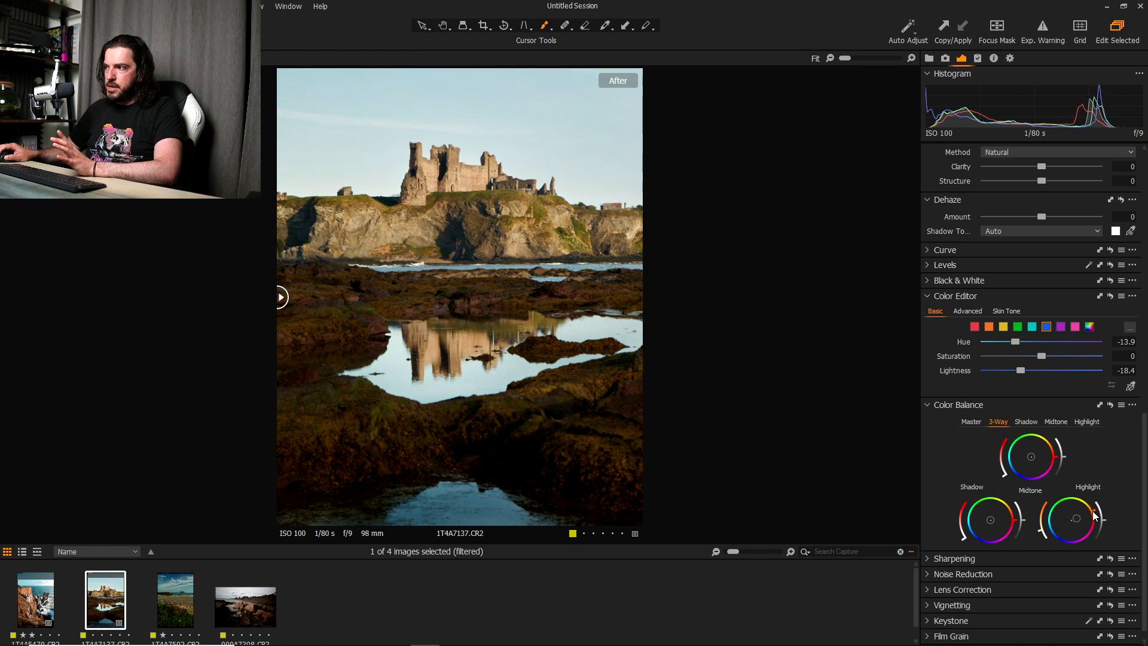
# - Fine-tune the strength of the warm highlight tint and compare the castle photo with the Color Balance adjustment reset and reapplied
pyautogui.moveTo(1040, 529); pyautogui.dragTo(1043, 538)
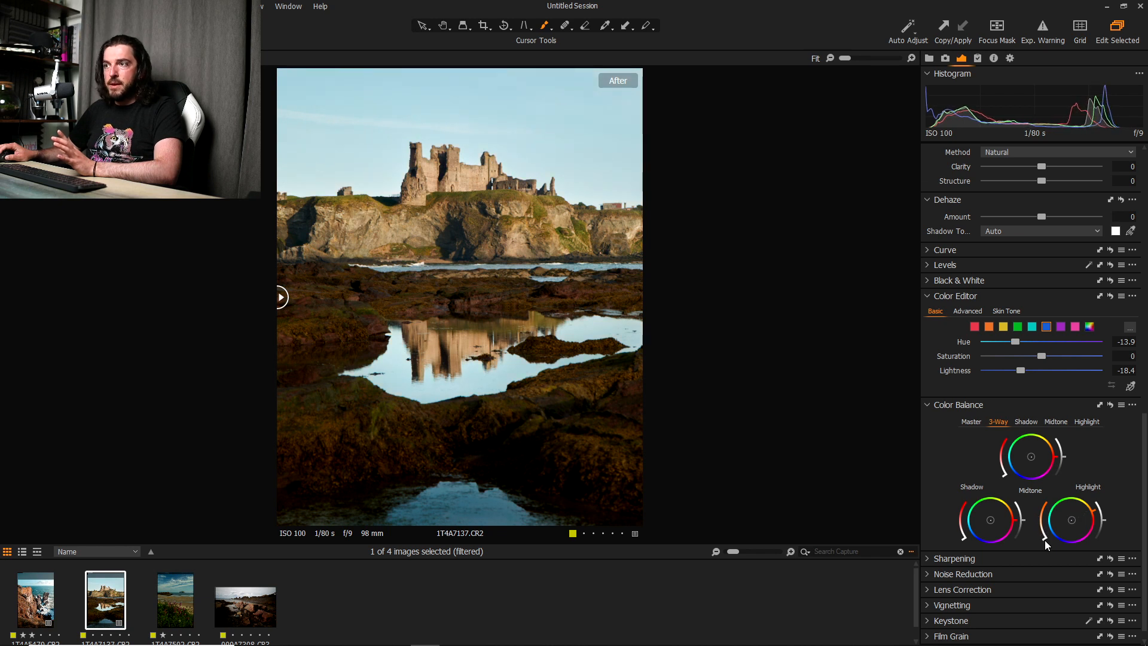
pyautogui.moveTo(1045, 539); pyautogui.dragTo(1043, 530)
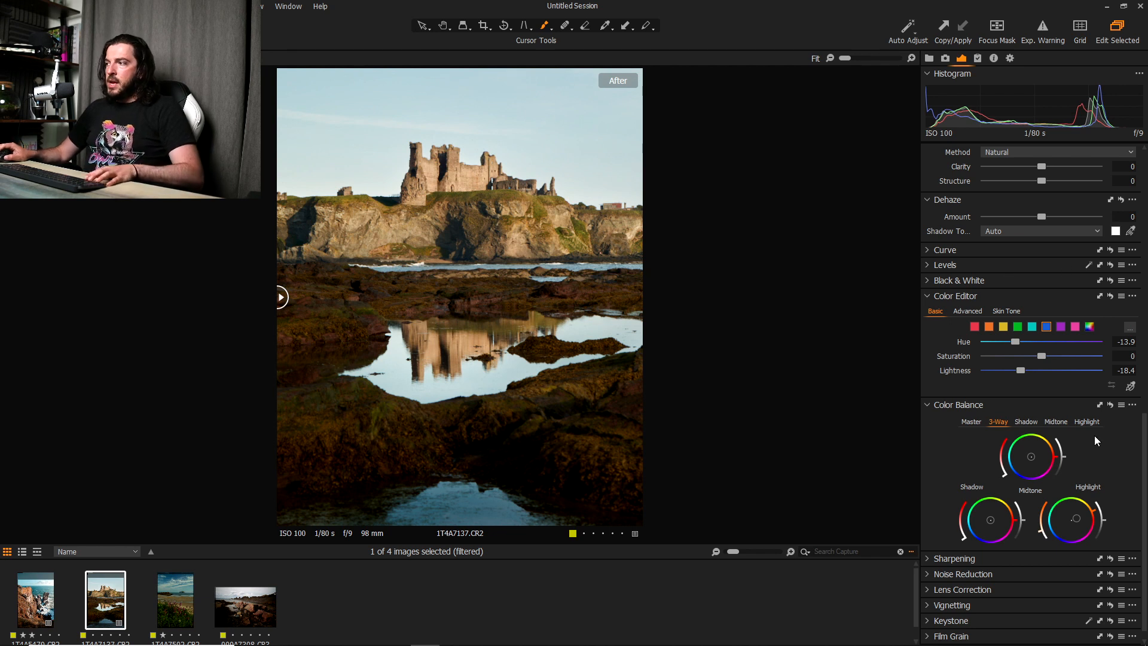
pyautogui.click(1110, 407)
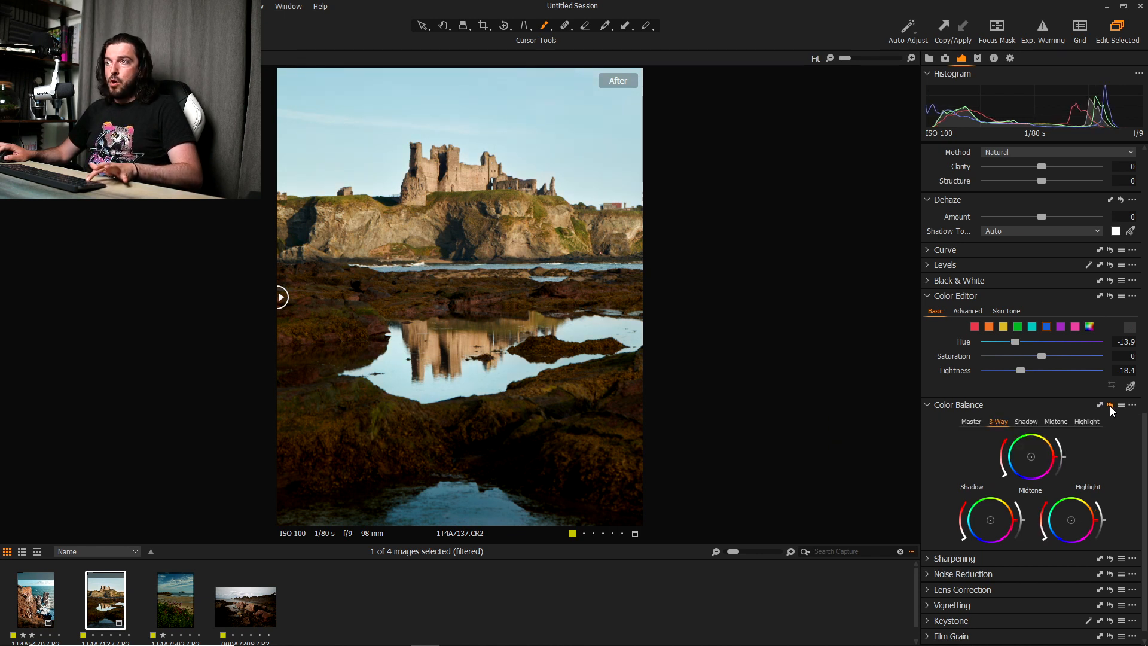
pyautogui.keyDown('alt'); pyautogui.click(1110, 406); pyautogui.keyUp('alt')
pyautogui.click(1111, 407)
pyautogui.keyDown('alt'); pyautogui.click(1110, 406); pyautogui.keyUp('alt')
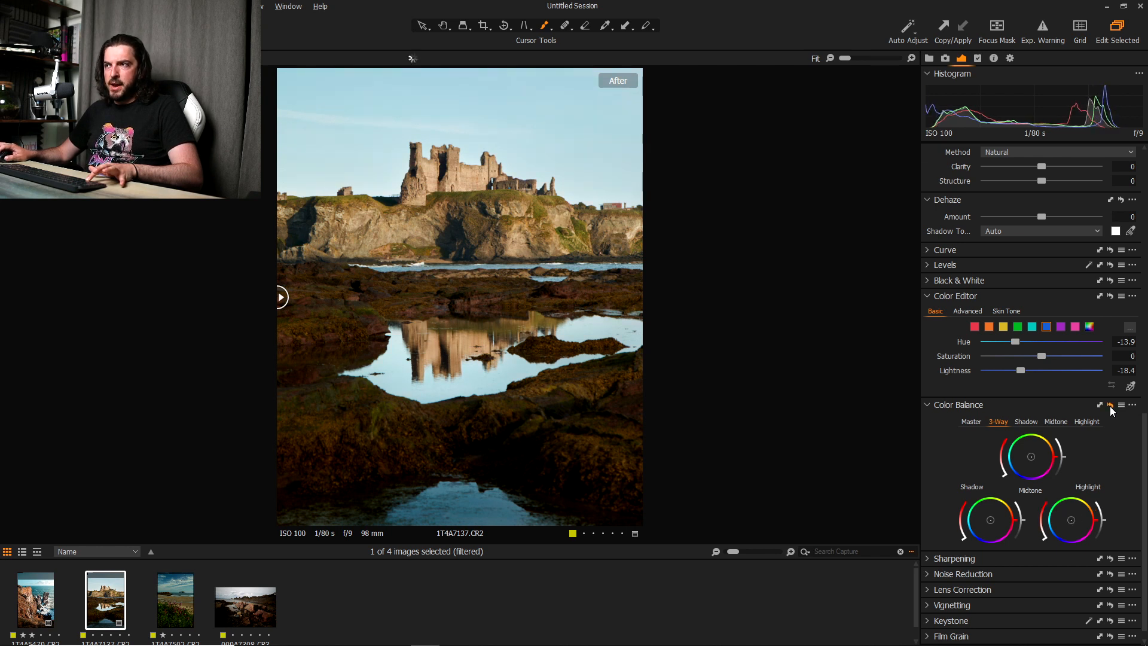
pyautogui.keyDown('alt'); pyautogui.click(1110, 406); pyautogui.keyUp('alt')
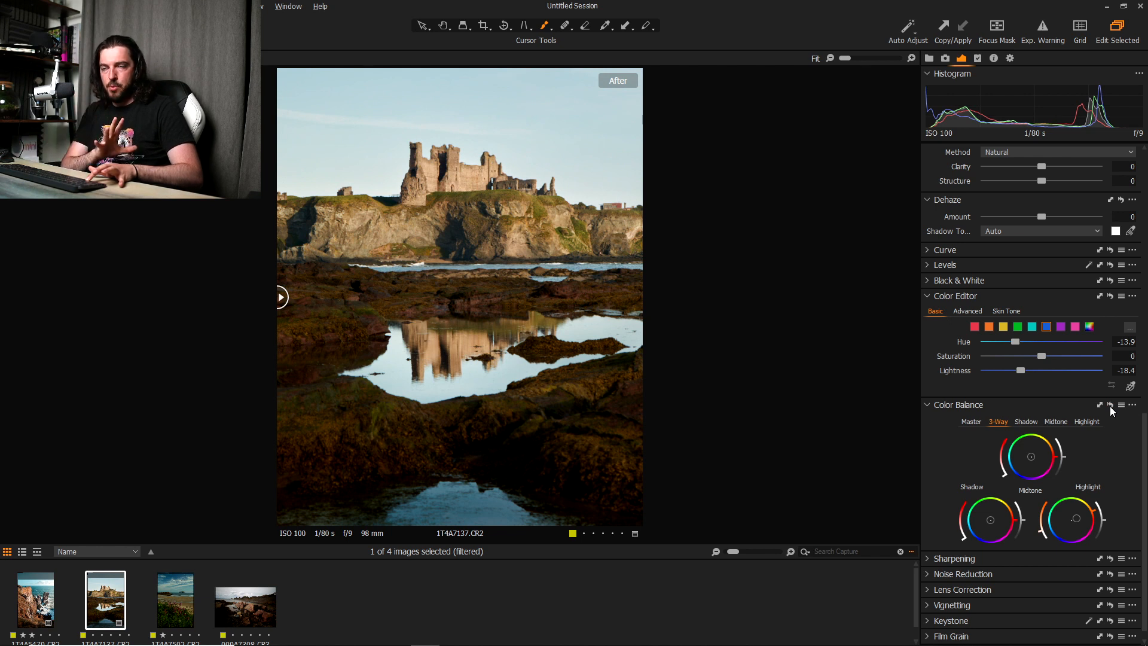
pyautogui.keyDown('alt'); pyautogui.click(1110, 406); pyautogui.keyUp('alt')
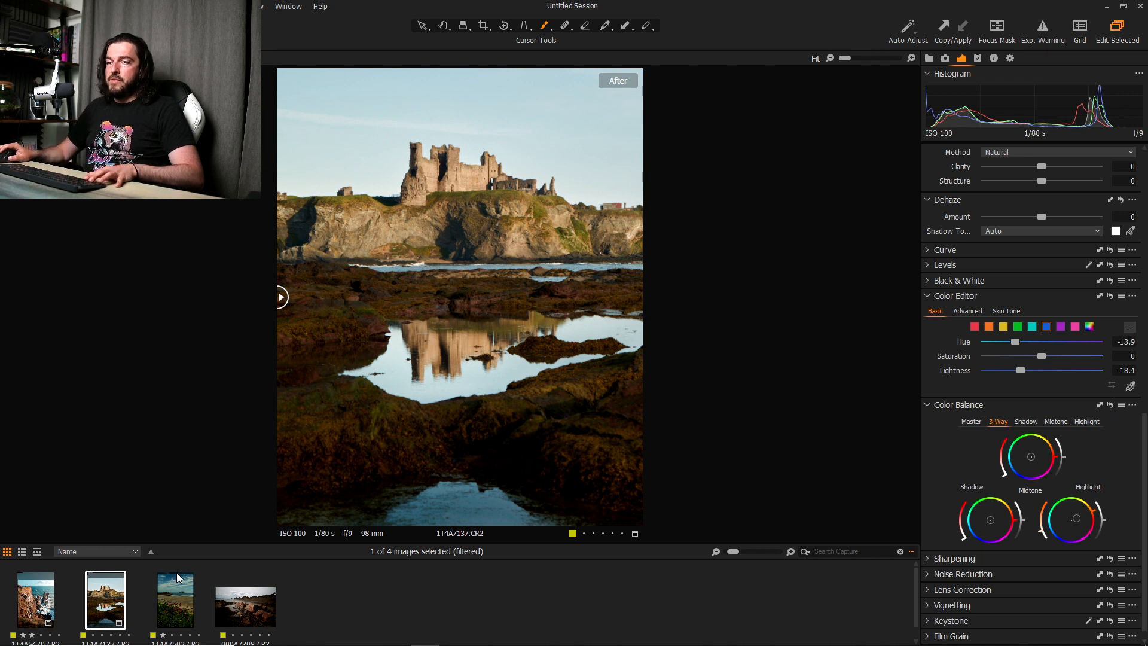
# - Open the beach photo 1T4A7502.CR2 and set its Exposure to 0.8, Kelvin to 5803 and Tint to -0.6
pyautogui.click(165, 603)
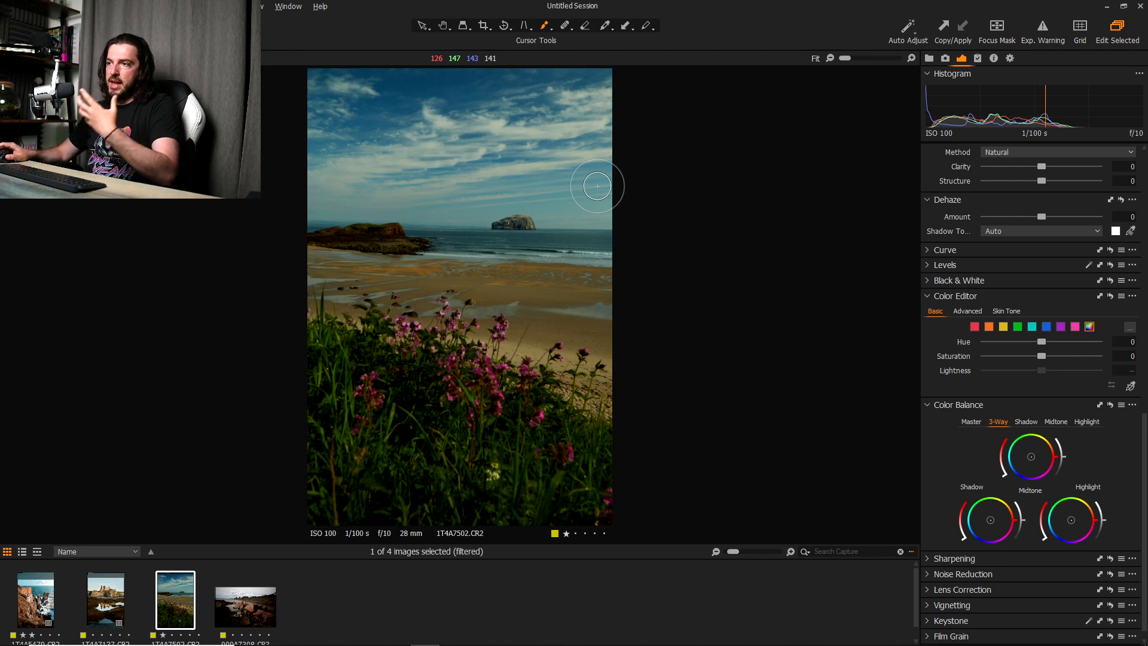
pyautogui.click(995, 58)
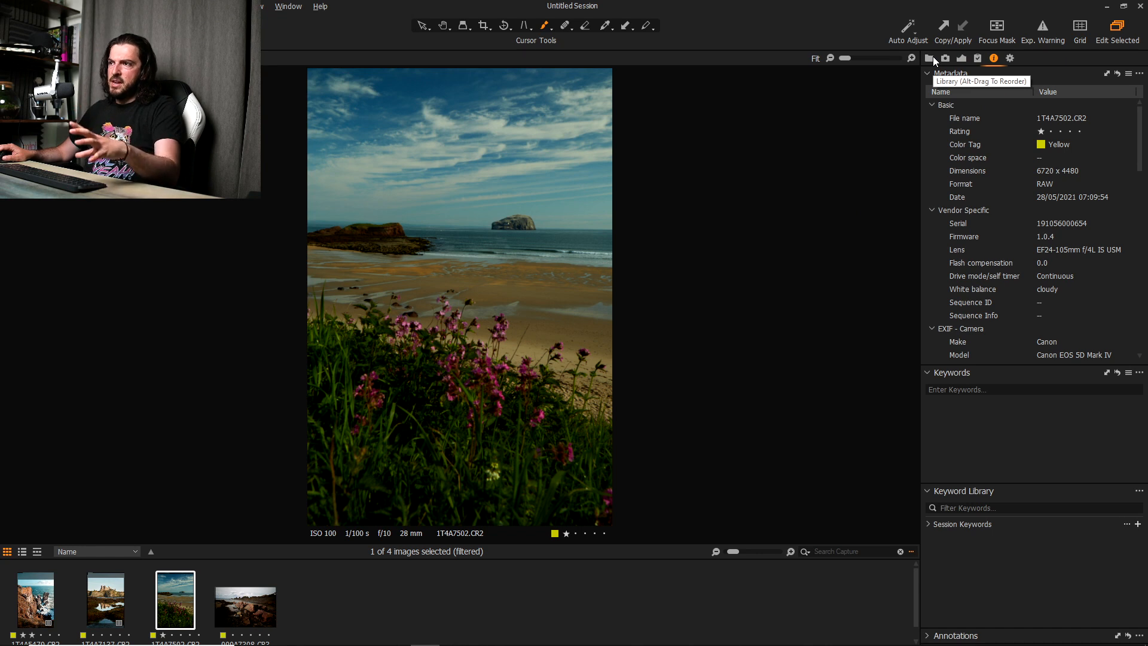
pyautogui.click(960, 59)
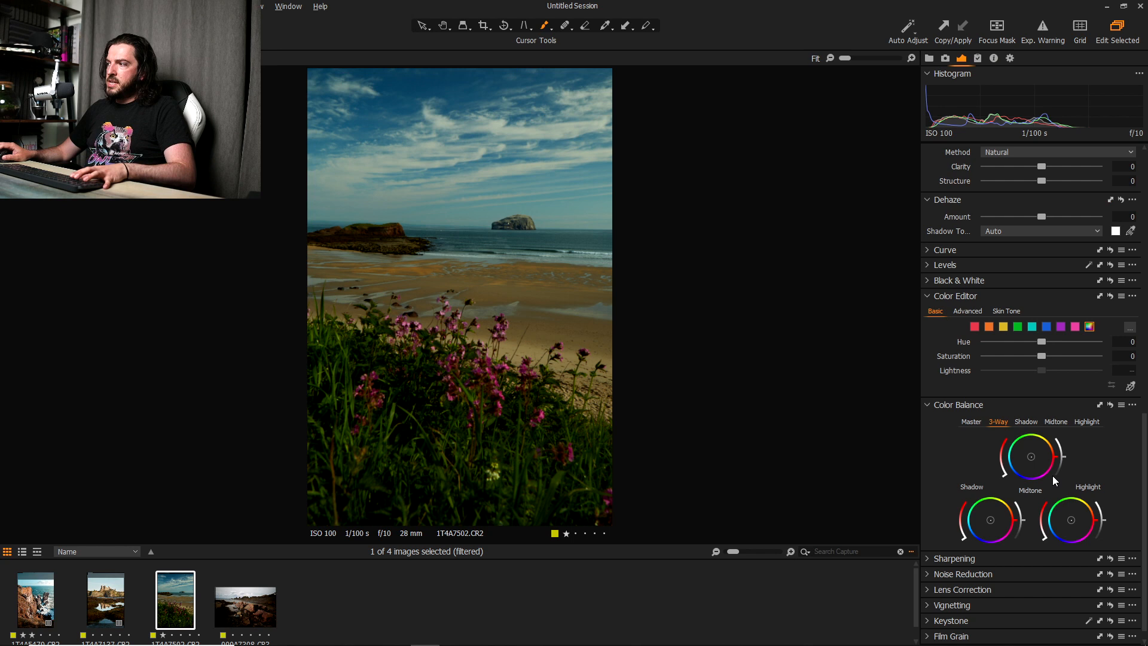
pyautogui.scroll(5, 1053, 476)
pyautogui.moveTo(1043, 308); pyautogui.dragTo(1053, 308)
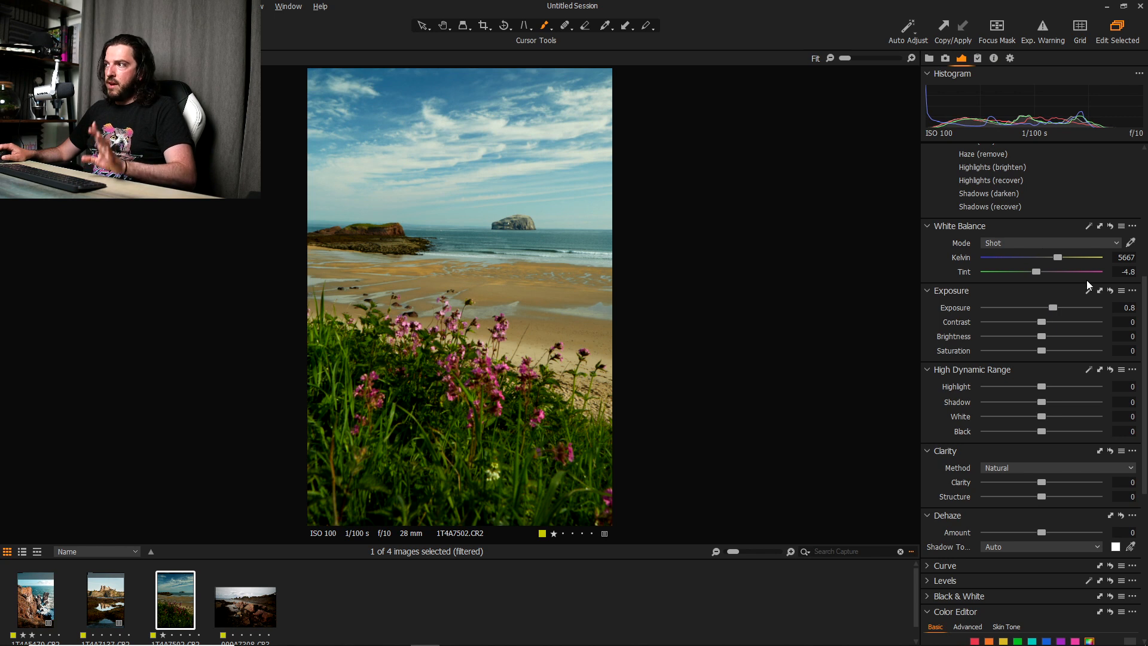
pyautogui.click(1059, 255)
pyautogui.moveTo(1060, 255); pyautogui.dragTo(1042, 270)
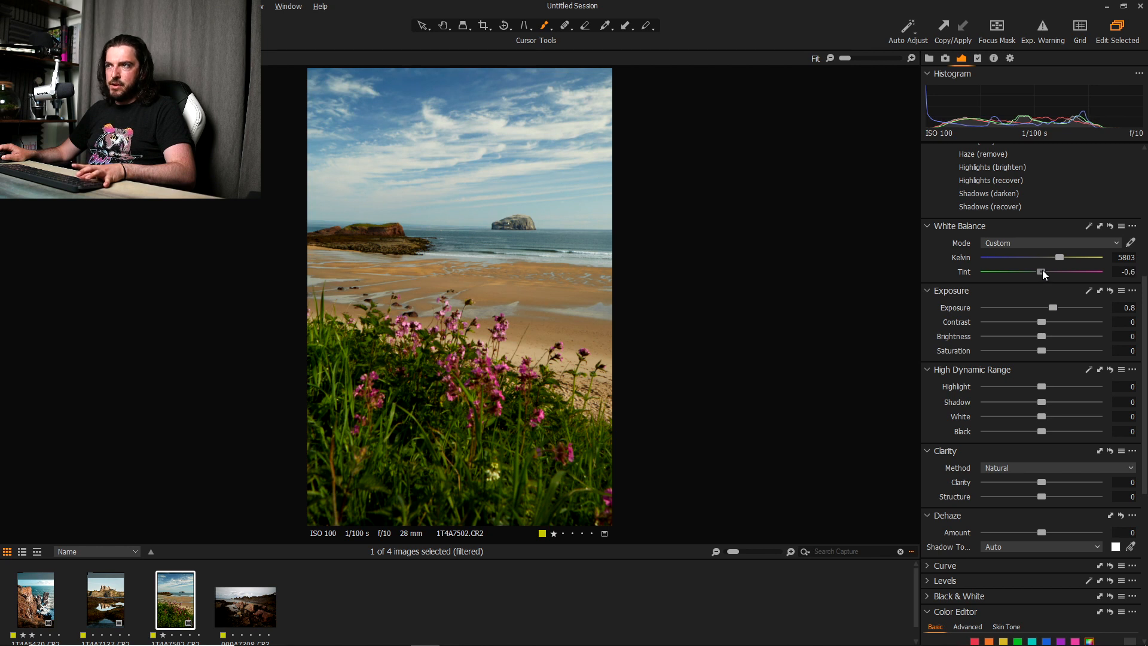
# - Straighten the photo along the sea horizon and crop it to 14.93 × 18.66 in, trimming the upper sky and lower grass
pyautogui.click(504, 25)
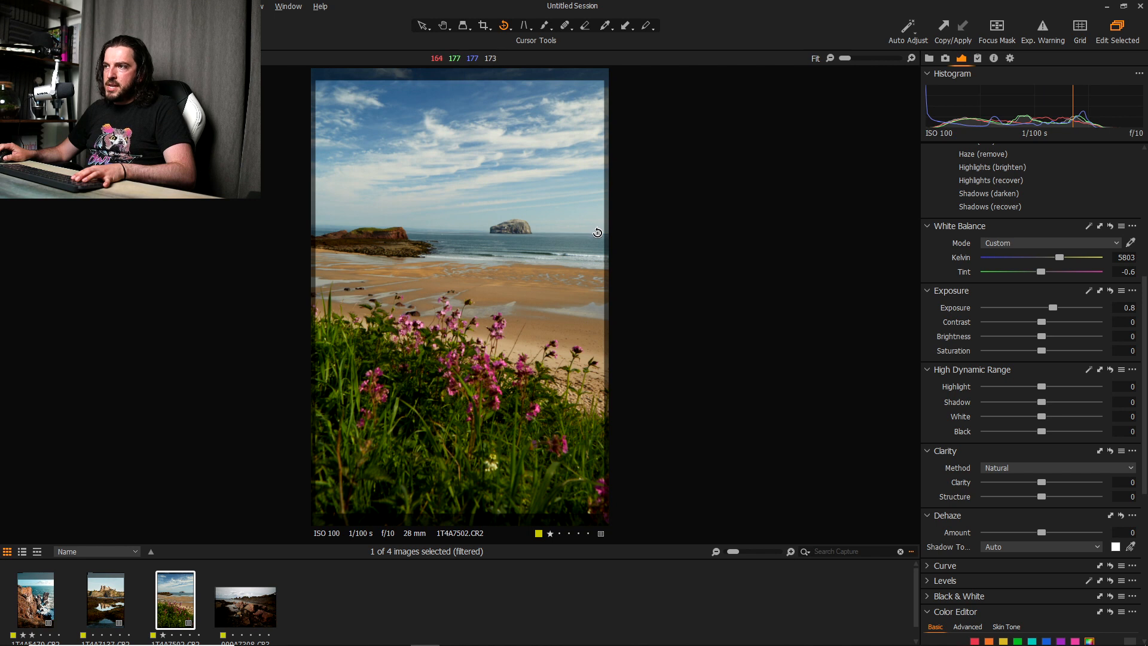
pyautogui.moveTo(600, 233); pyautogui.dragTo(484, 232)
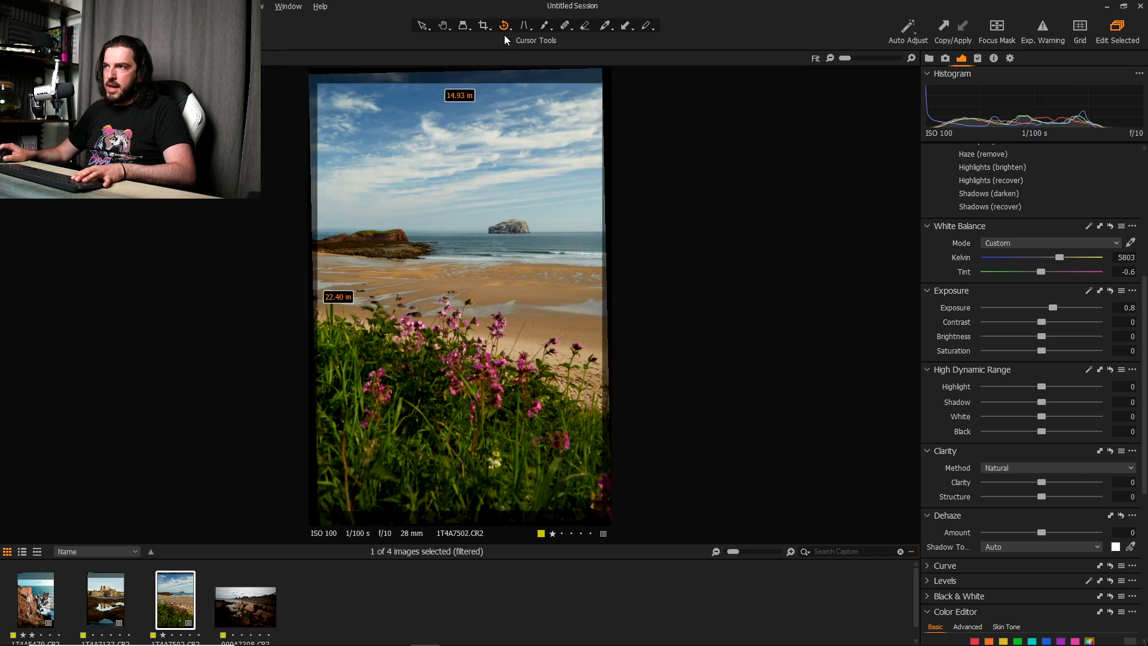
pyautogui.click(483, 27)
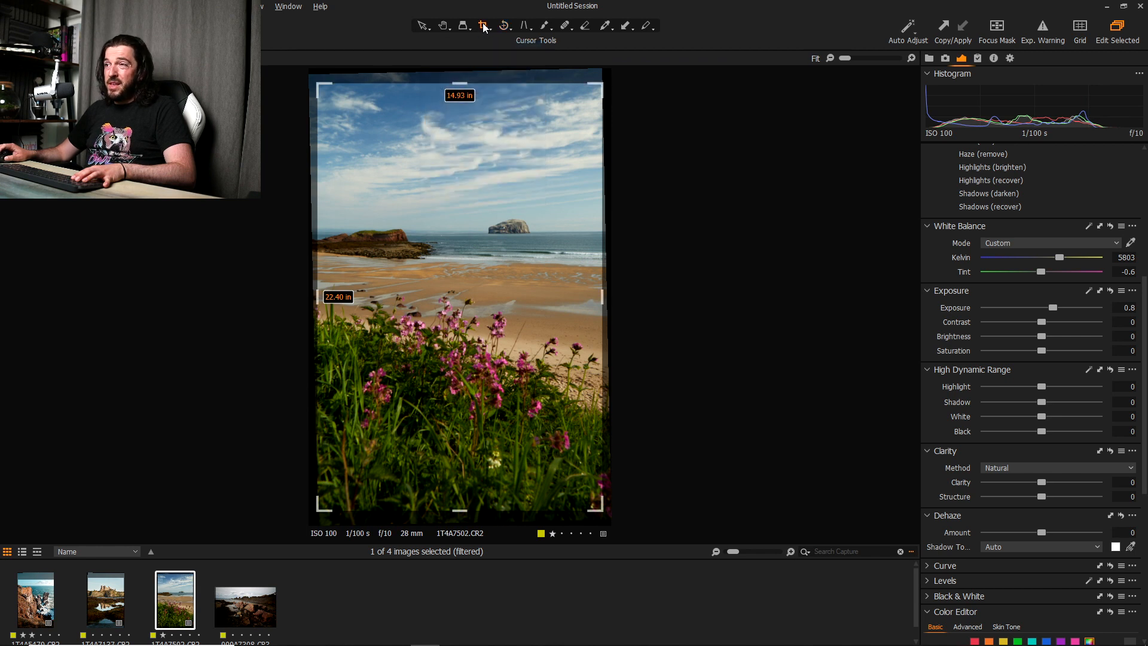
pyautogui.click(484, 27)
pyautogui.click(404, 189)
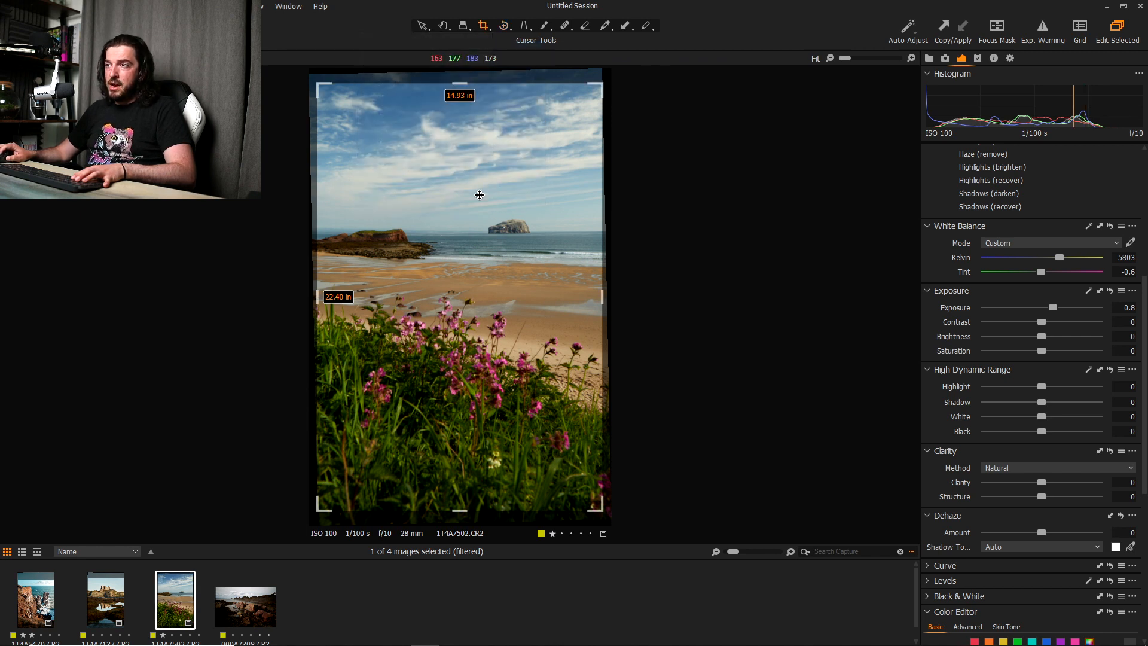
pyautogui.moveTo(459, 85); pyautogui.dragTo(454, 98)
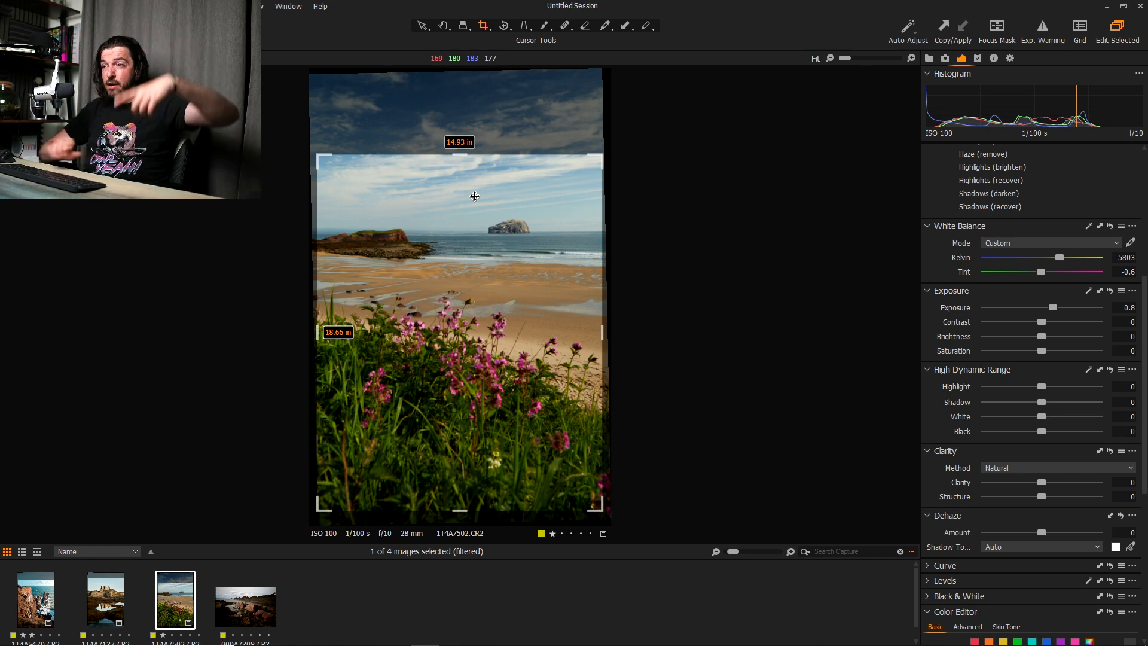
pyautogui.moveTo(474, 196); pyautogui.dragTo(433, 195)
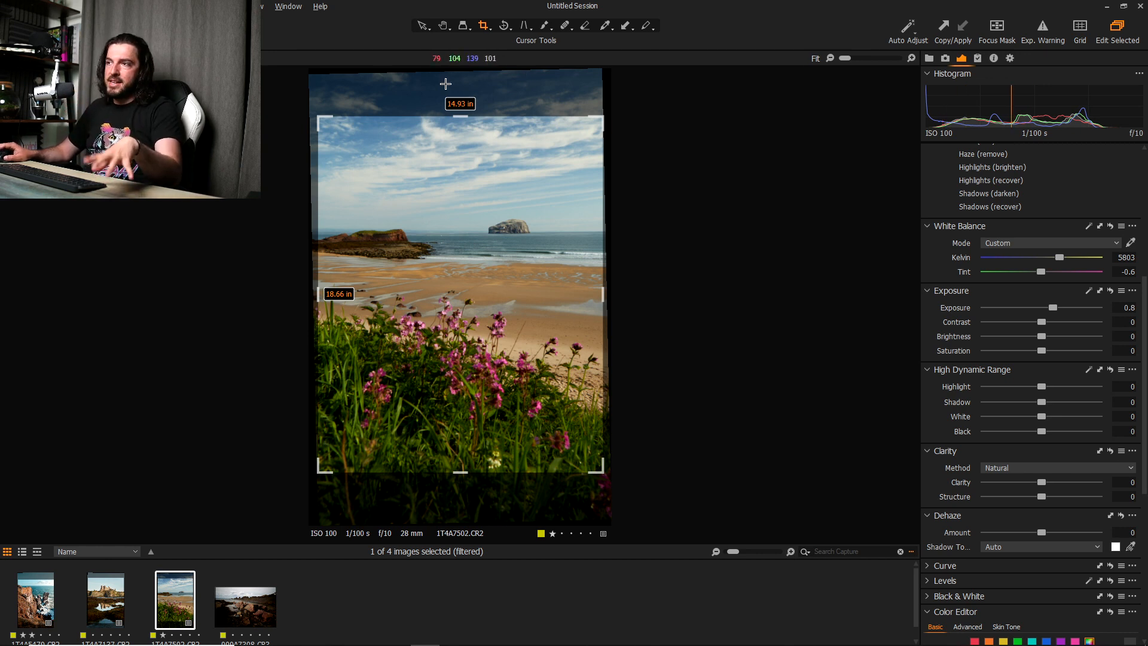
pyautogui.click(426, 28)
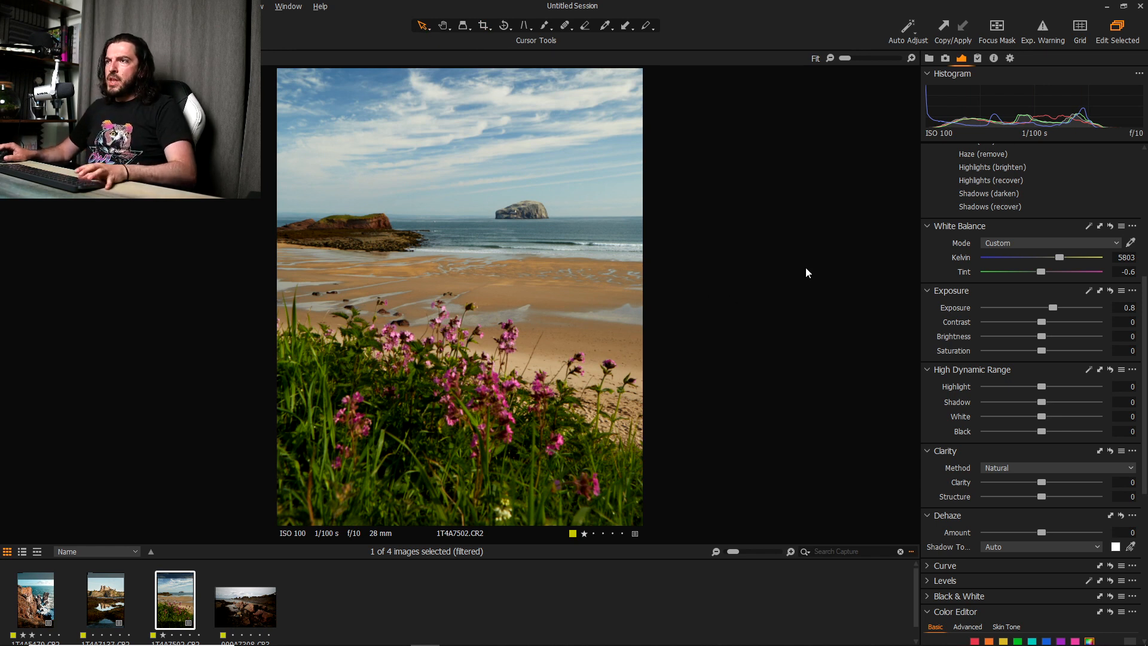
# - Add a new adjustment layer with a linear gradient mask fading from the upper sky down to the beach
pyautogui.scroll(5, 1009, 221)
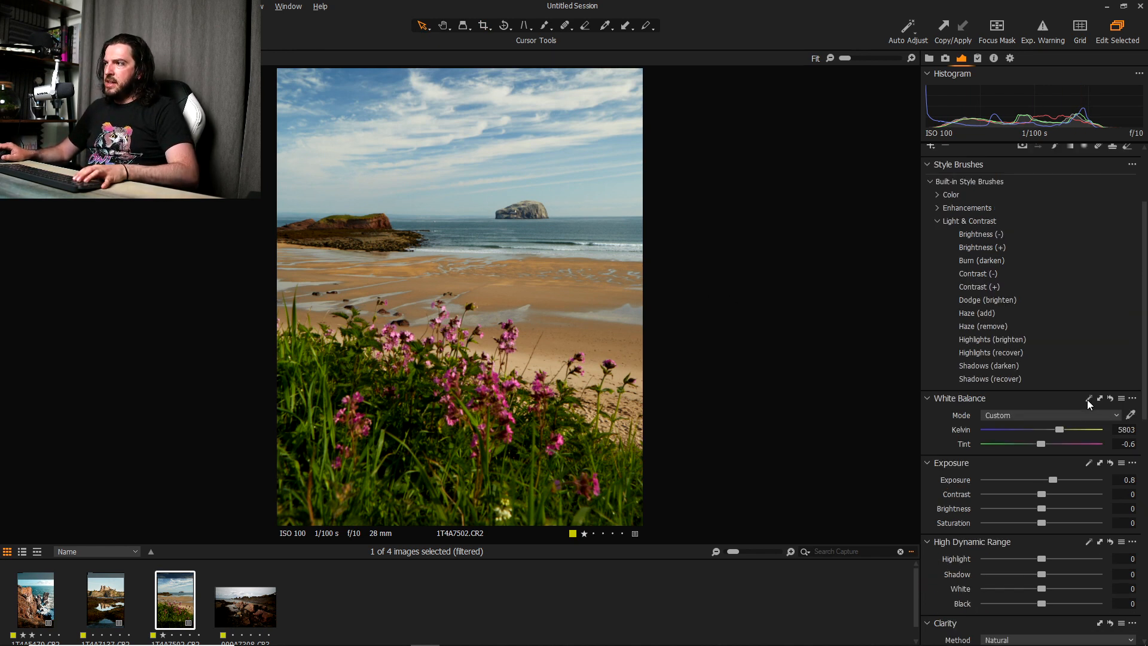
pyautogui.click(928, 279)
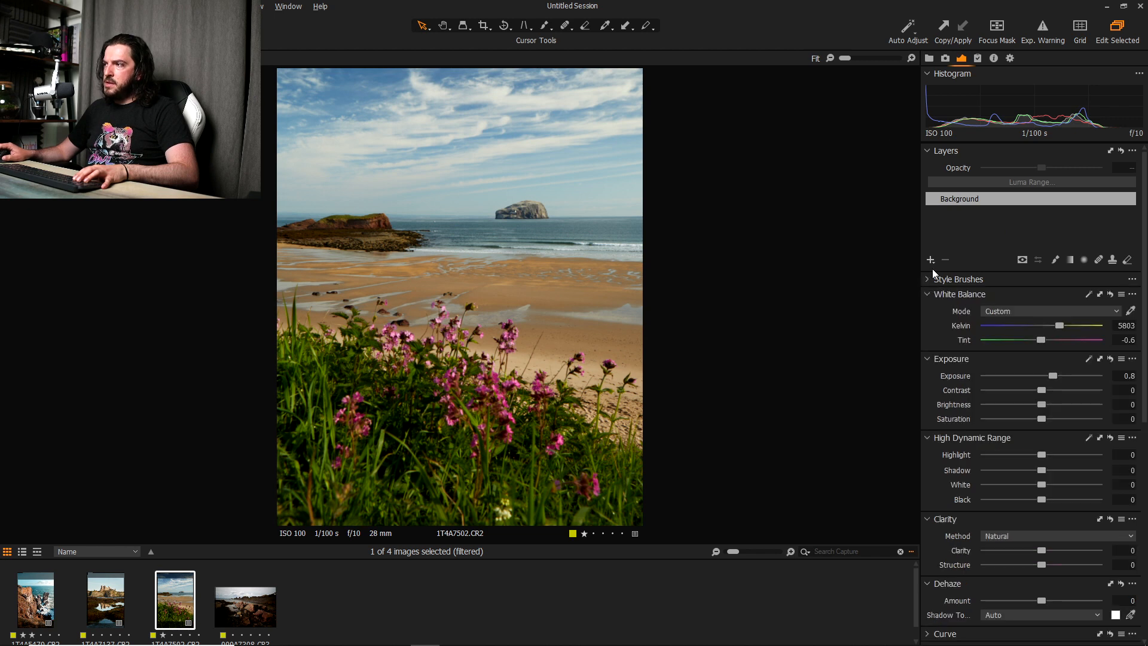
pyautogui.click(931, 260)
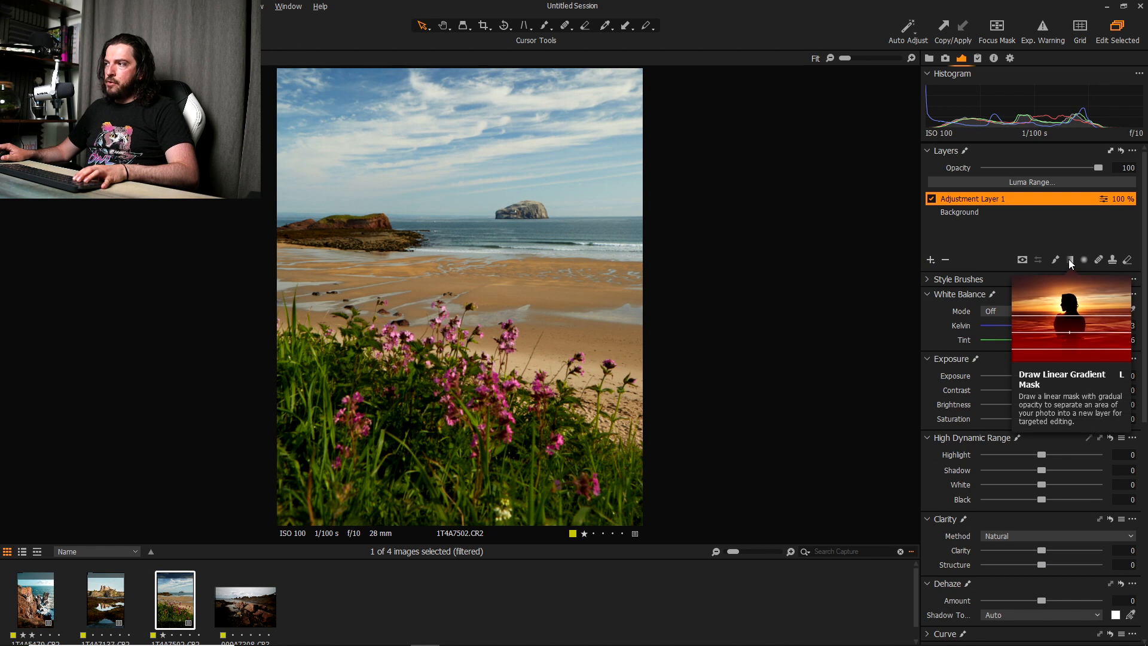
pyautogui.click(1069, 260)
pyautogui.moveTo(443, 78); pyautogui.dragTo(446, 270)
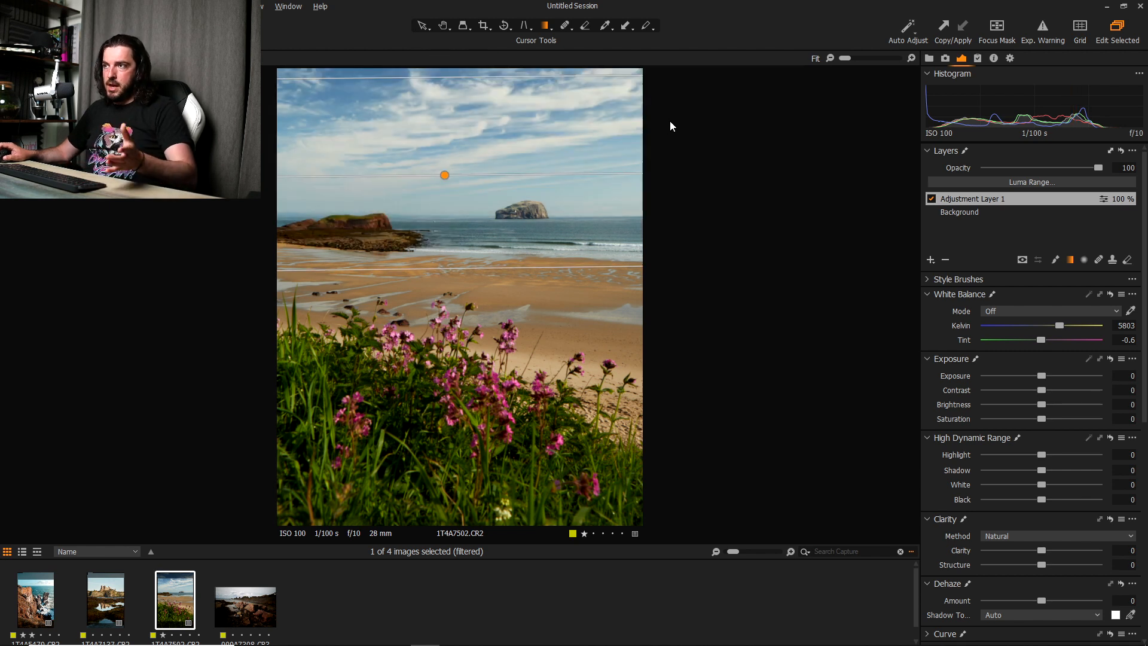
# - On the sky gradient layer, set Exposure to -0.17, Contrast to 9, Clarity to 35 and Dehaze to 19
pyautogui.moveTo(1039, 374); pyautogui.dragTo(1052, 391)
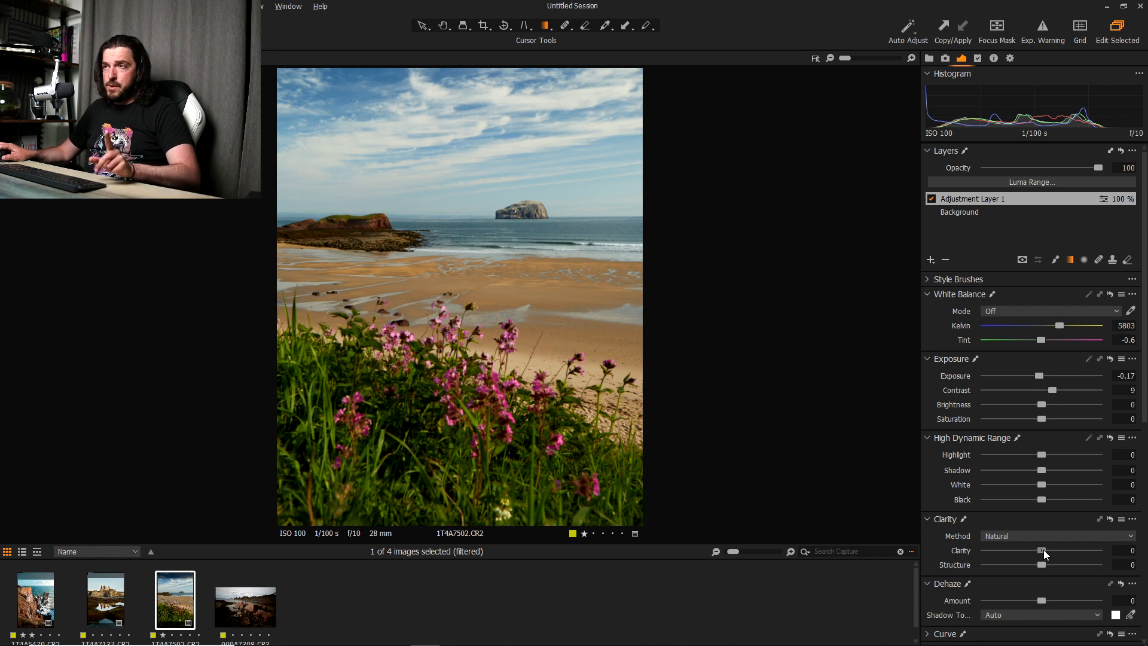
pyautogui.moveTo(1043, 550); pyautogui.dragTo(1063, 590)
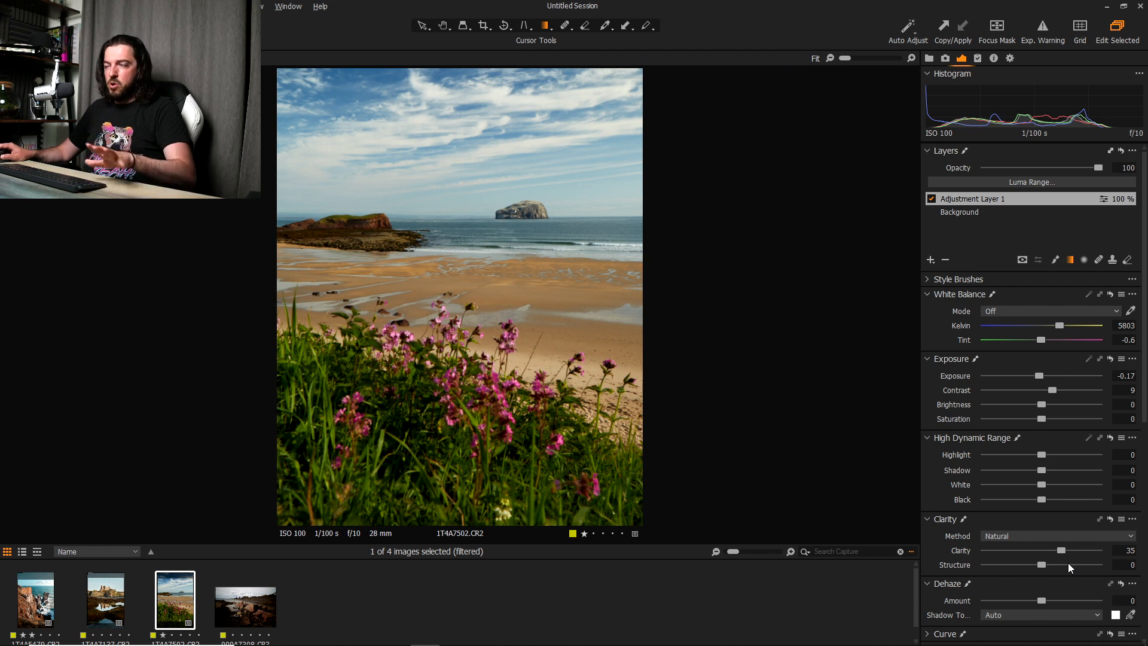
pyautogui.moveTo(1046, 603)
pyautogui.mouseDown()
pyautogui.moveTo(1070, 607)
pyautogui.moveTo(1054, 609)
pyautogui.mouseUp()
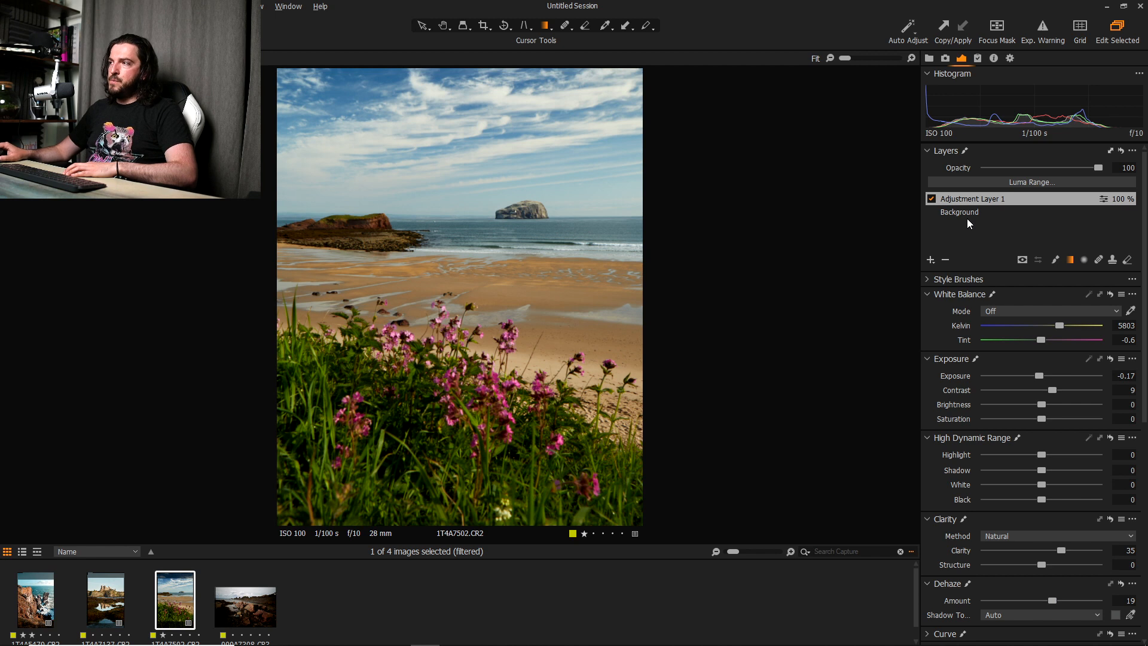
# - Switch the sky gradient layer off and on repeatedly to examine its effect on the clouds and sea
pyautogui.click(931, 199)
pyautogui.click(931, 199)
pyautogui.click(931, 199)
pyautogui.click(931, 199)
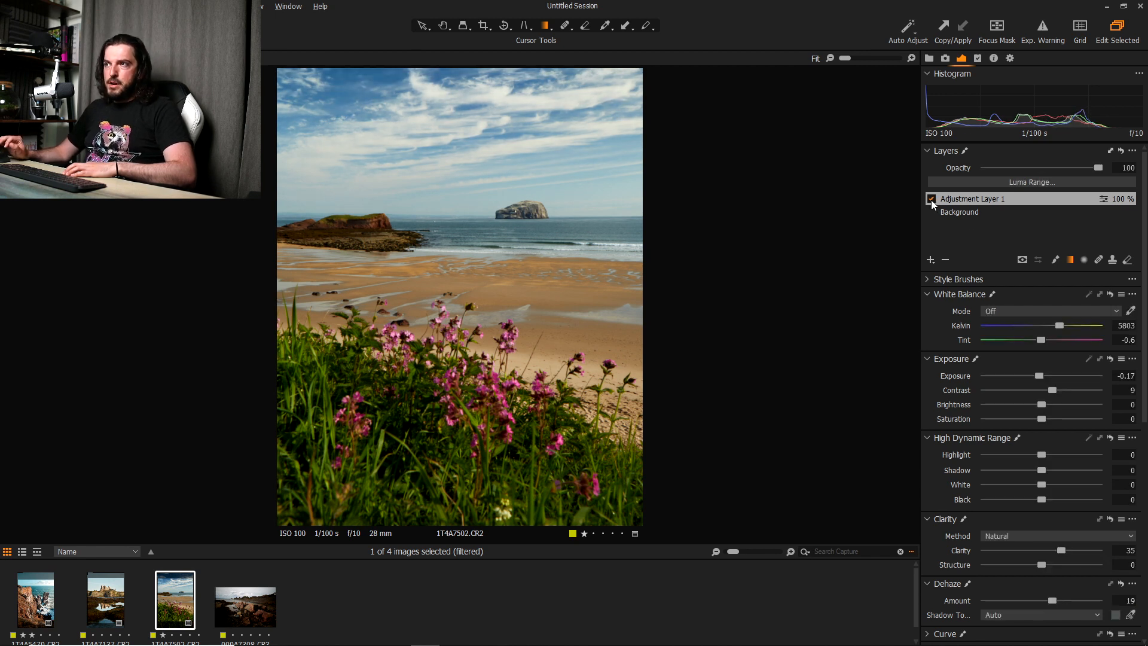
pyautogui.click(931, 200)
pyautogui.click(931, 199)
pyautogui.click(931, 199)
pyautogui.click(931, 199)
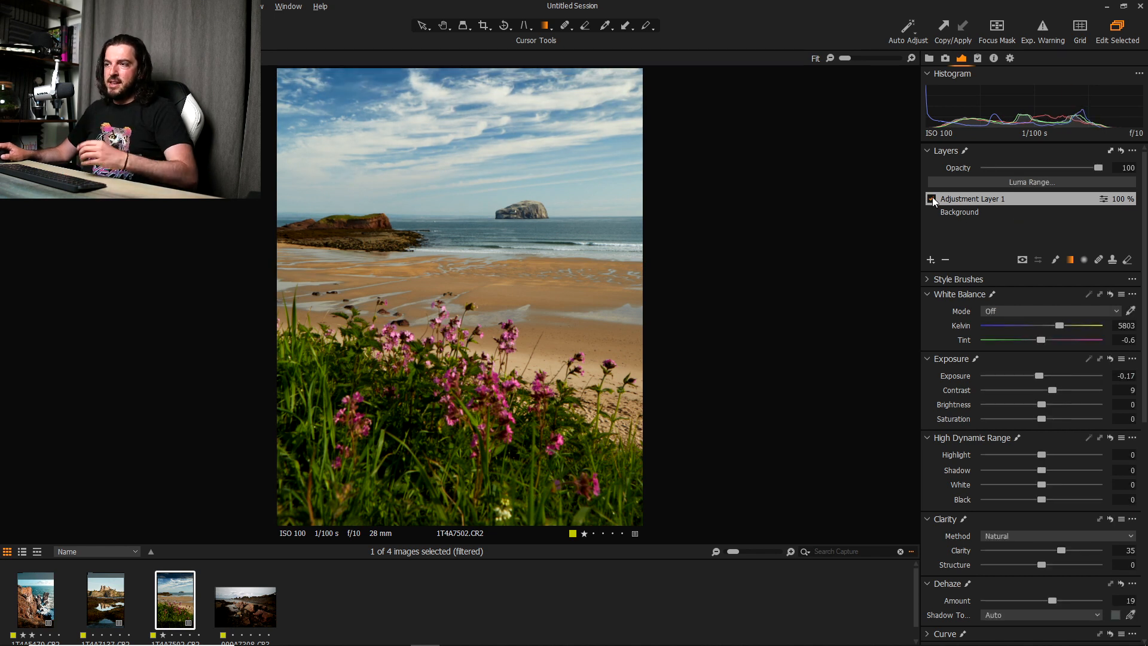
# - Add a second layer with a diagonal linear gradient mask over the lower-left grass and set its Exposure to -1.43
pyautogui.click(931, 260)
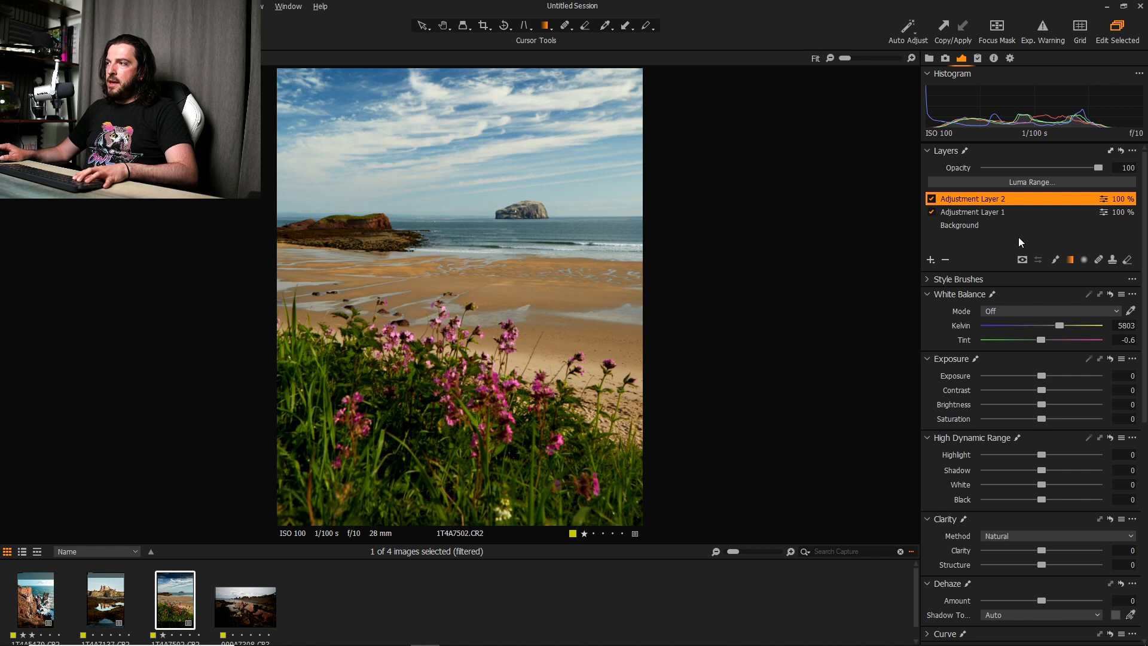
pyautogui.moveTo(374, 522); pyautogui.dragTo(366, 477)
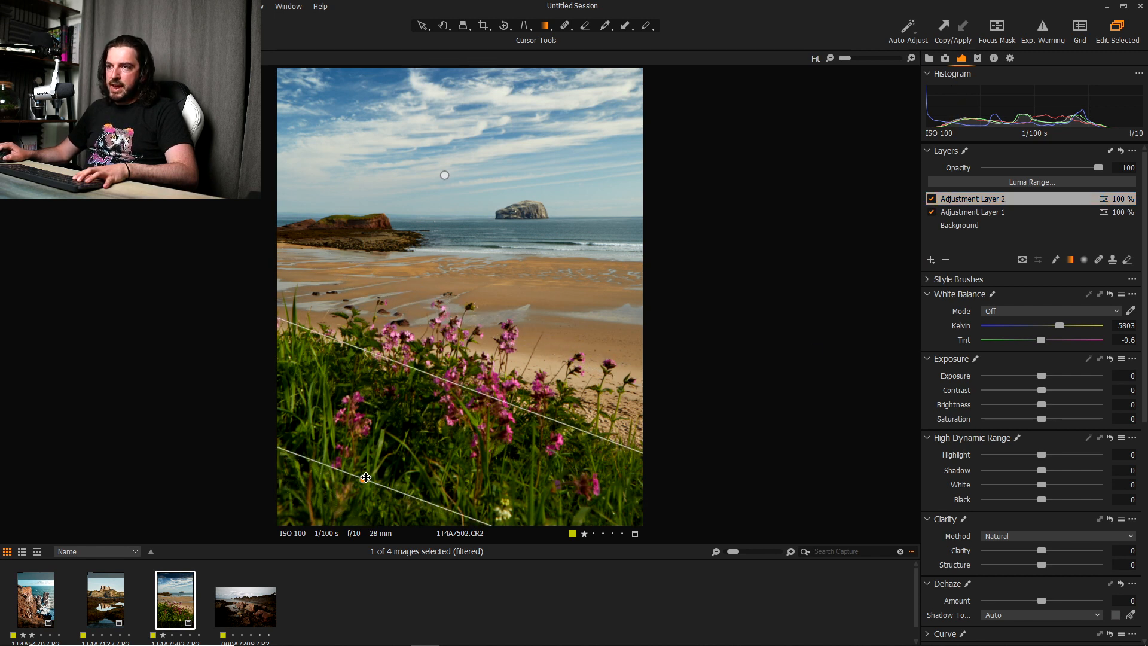
pyautogui.moveTo(1042, 376); pyautogui.dragTo(1021, 384)
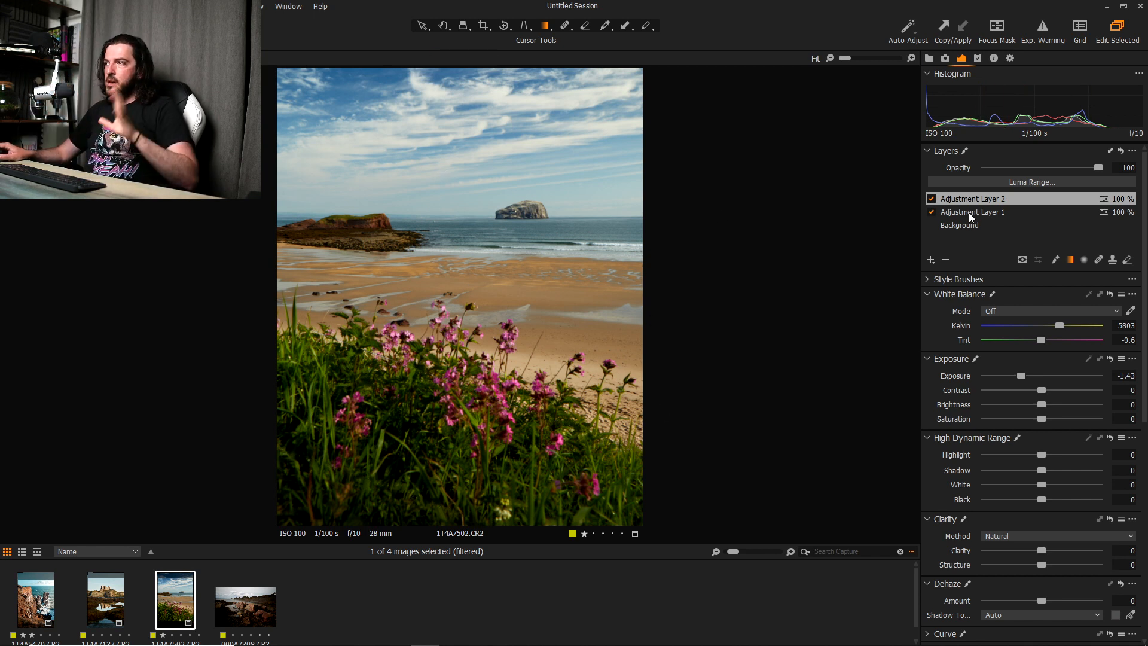
# - Switch the foreground gradient layer off and on to examine its darkening of the grass
pyautogui.click(932, 198)
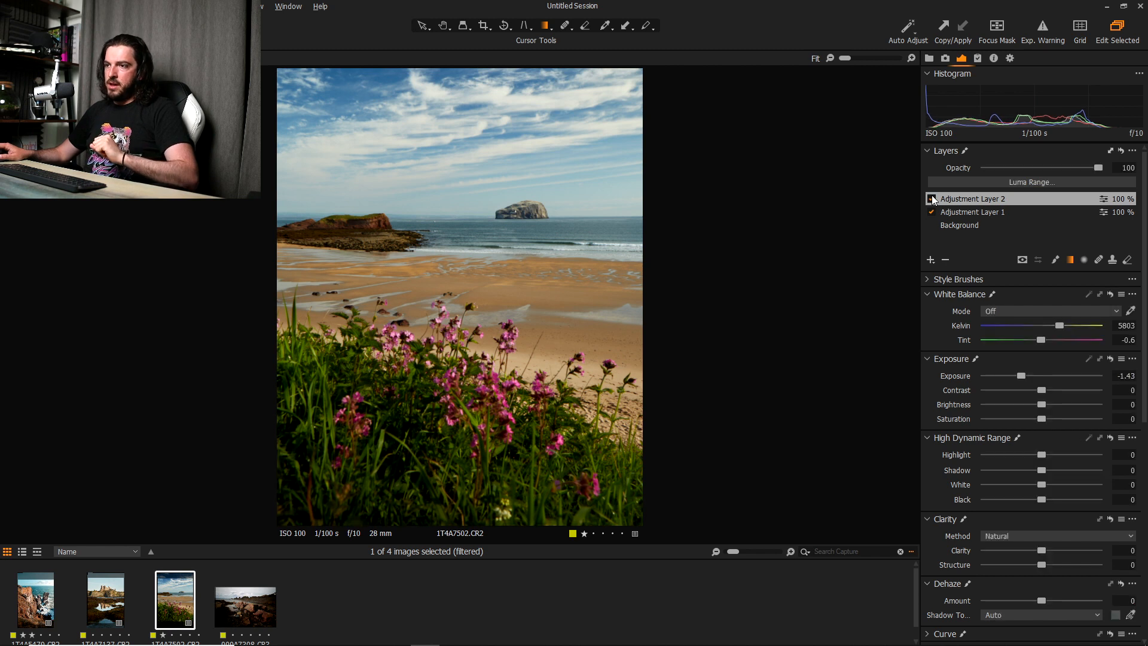
pyautogui.click(932, 199)
pyautogui.click(931, 198)
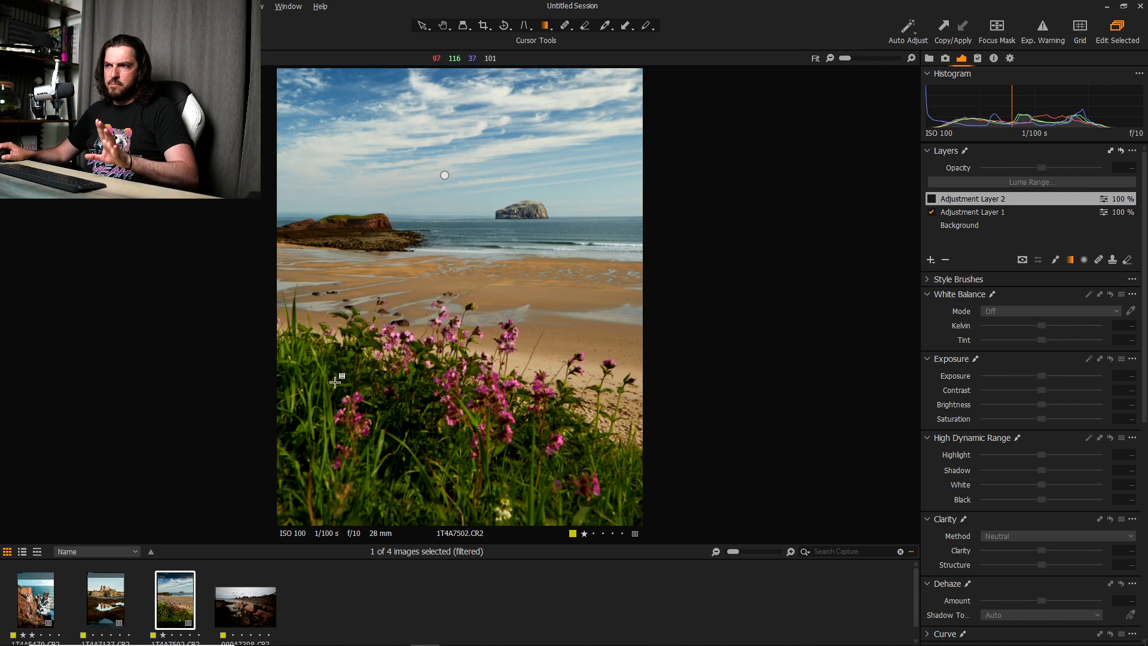
pyautogui.click(932, 199)
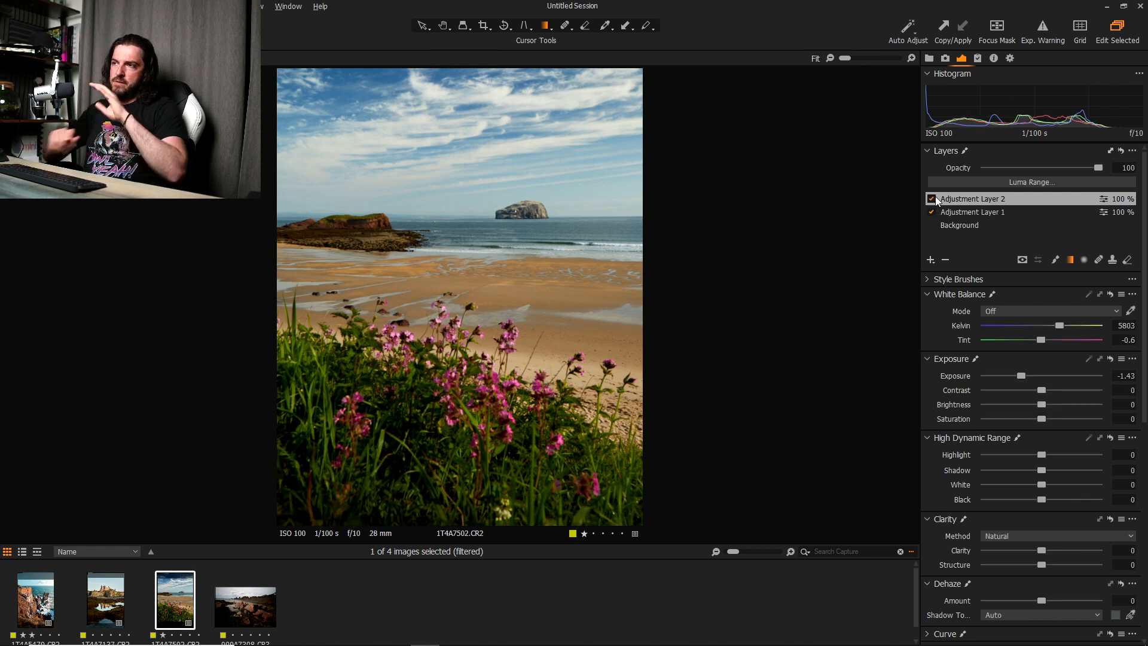
# - On the background layer, raise the High Dynamic Range Shadow value to 6
pyautogui.scroll(-1, 1089, 468)
pyautogui.moveTo(1041, 443)
pyautogui.mouseDown()
pyautogui.moveTo(1065, 445)
pyautogui.moveTo(1039, 450)
pyautogui.mouseUp()
pyautogui.click(972, 198)
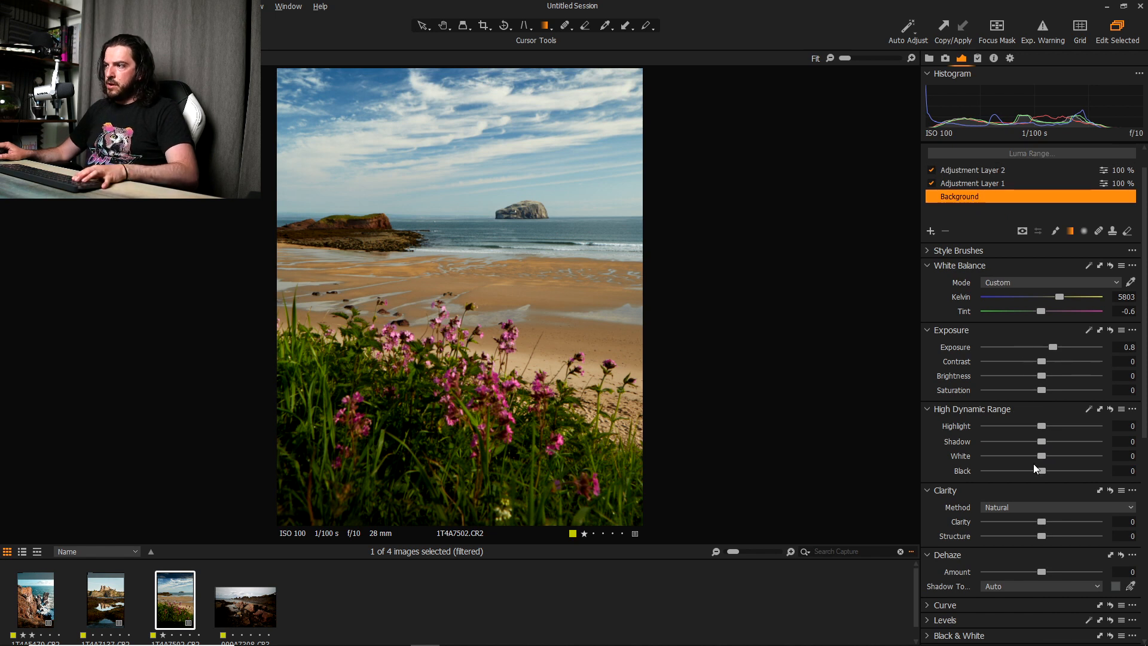
pyautogui.moveTo(1043, 441)
pyautogui.mouseDown()
pyautogui.moveTo(1056, 443)
pyautogui.moveTo(1047, 446)
pyautogui.mouseUp()
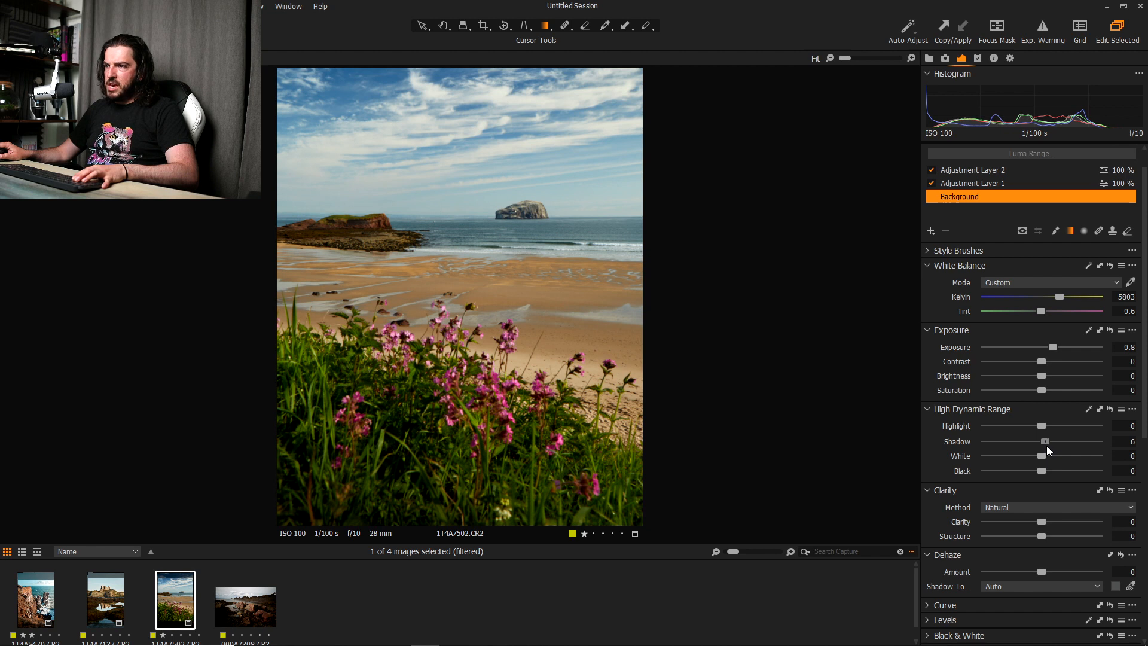
# - In the Color Editor, set the orange range's Hue to -8.2, Saturation to 9.3 and Lightness to 5.8
pyautogui.scroll(-9, 983, 443)
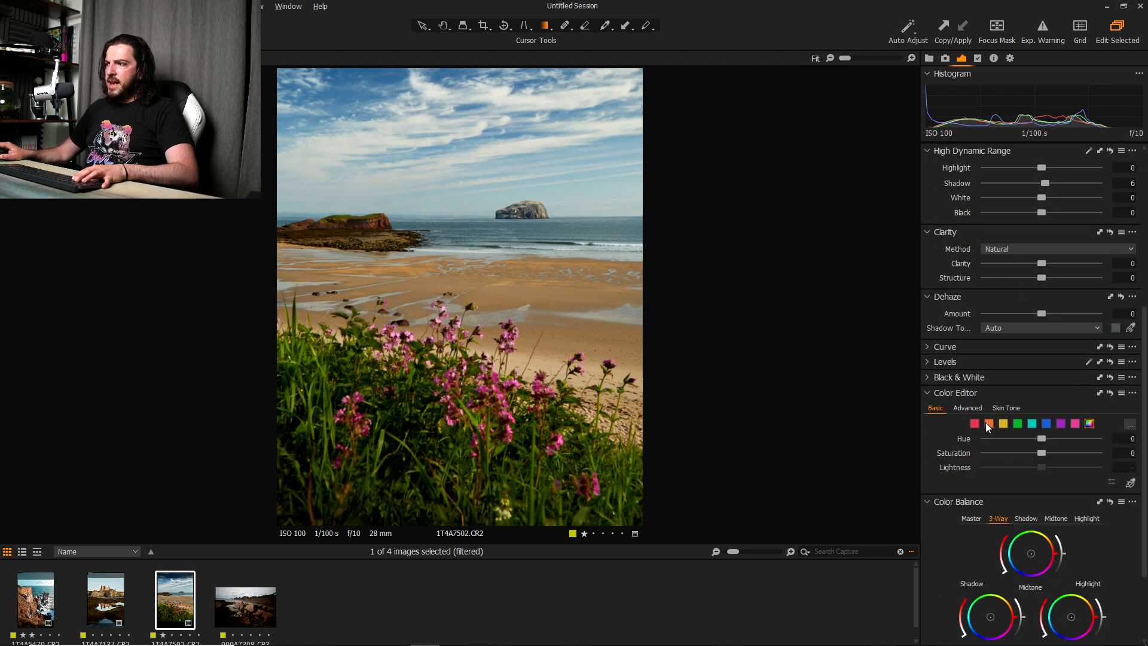
pyautogui.click(987, 422)
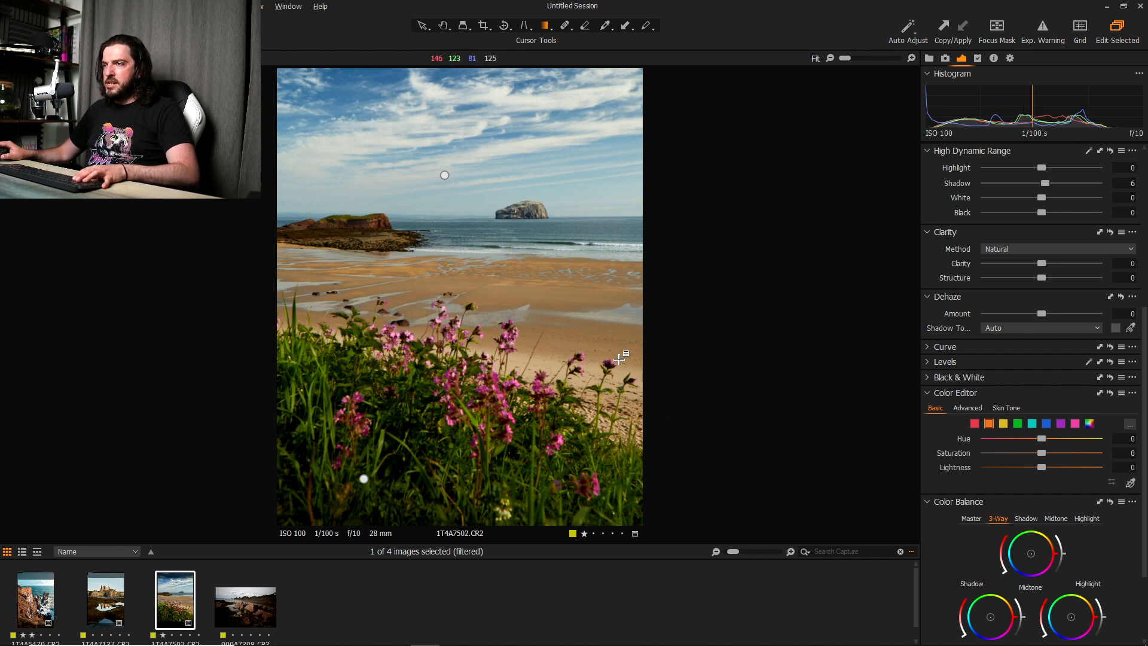
pyautogui.moveTo(1042, 438); pyautogui.dragTo(1030, 438)
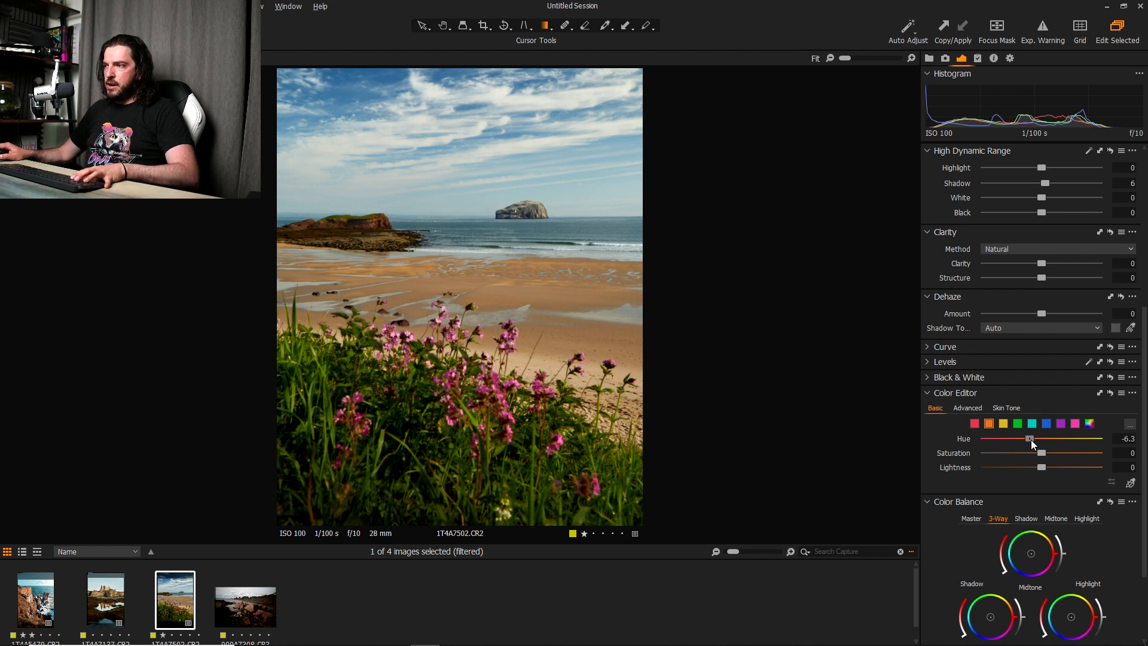
pyautogui.moveTo(1049, 440)
pyautogui.mouseDown()
pyautogui.moveTo(1024, 449)
pyautogui.moveTo(1071, 468)
pyautogui.moveTo(1052, 474)
pyautogui.moveTo(1047, 458)
pyautogui.mouseUp()
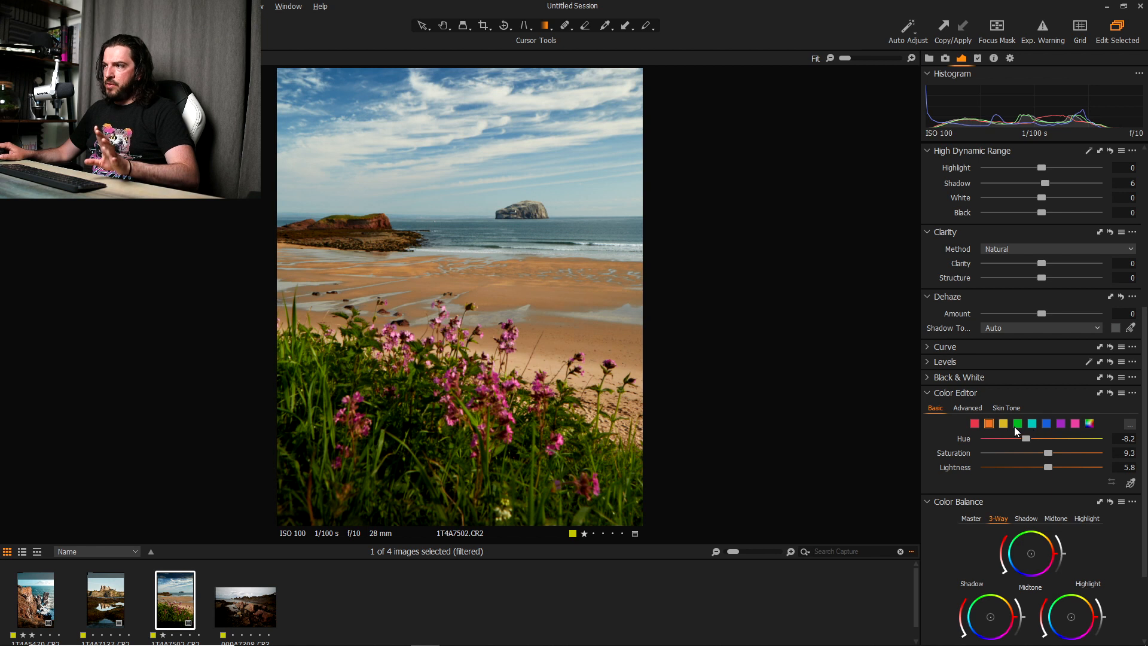
# - Set the blue range's Hue to -7.6 and Lightness to -14.7 in the Color Editor
pyautogui.click(1046, 423)
pyautogui.moveTo(1041, 439)
pyautogui.mouseDown()
pyautogui.moveTo(1025, 440)
pyautogui.moveTo(1043, 443)
pyautogui.mouseUp()
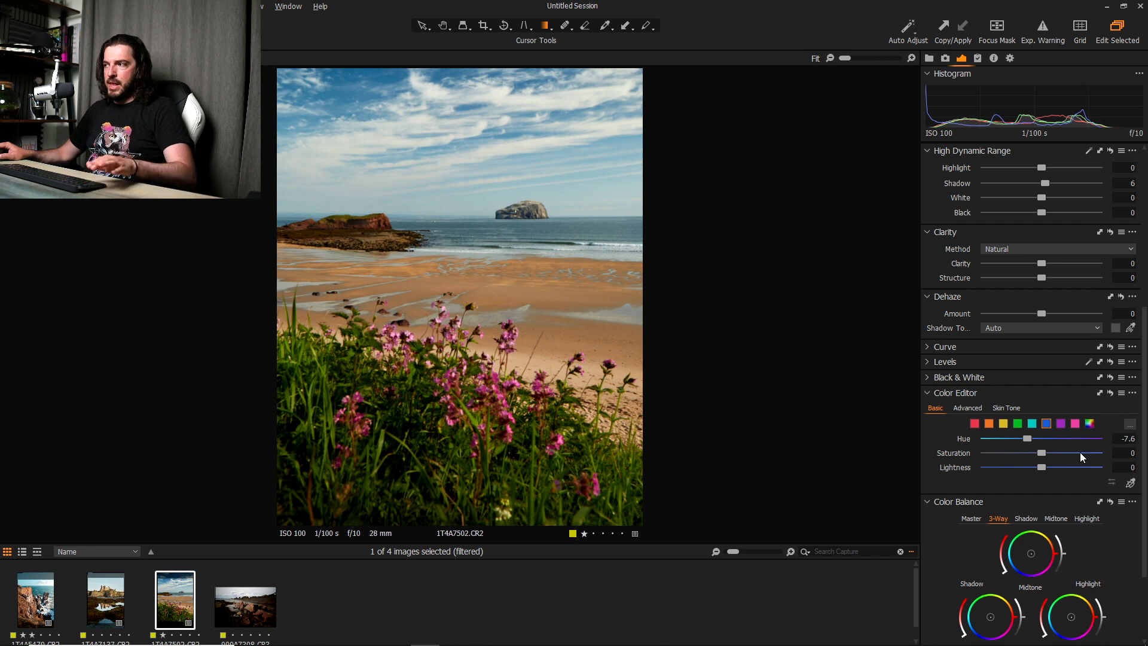
pyautogui.moveTo(1041, 468); pyautogui.dragTo(1025, 470)
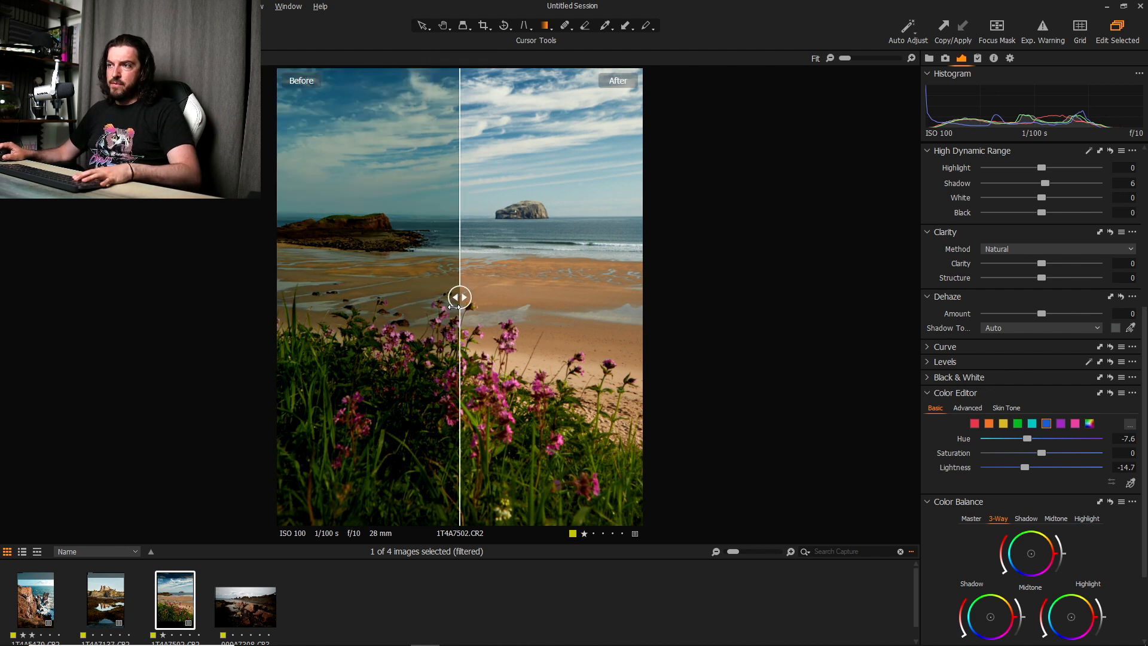
# - Sweep the before/after divider across the full beach flowers photo to compare the original with the edit
pyautogui.moveTo(460, 296); pyautogui.dragTo(739, 338)
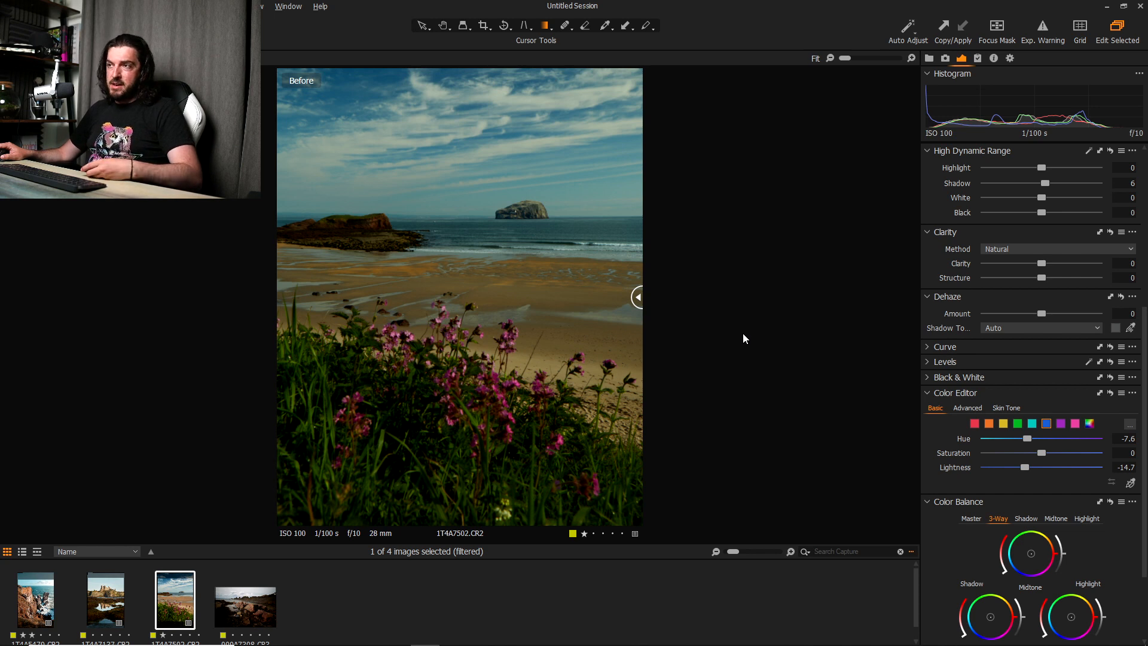
pyautogui.moveTo(638, 297); pyautogui.dragTo(231, 344)
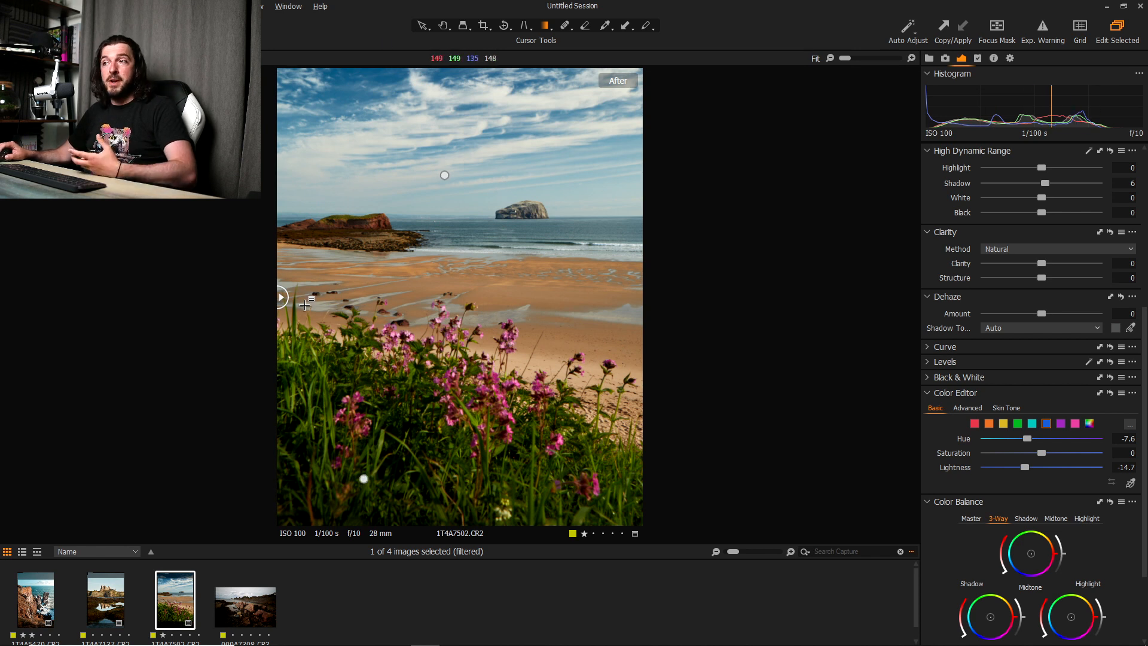
pyautogui.moveTo(282, 305); pyautogui.dragTo(89, 357)
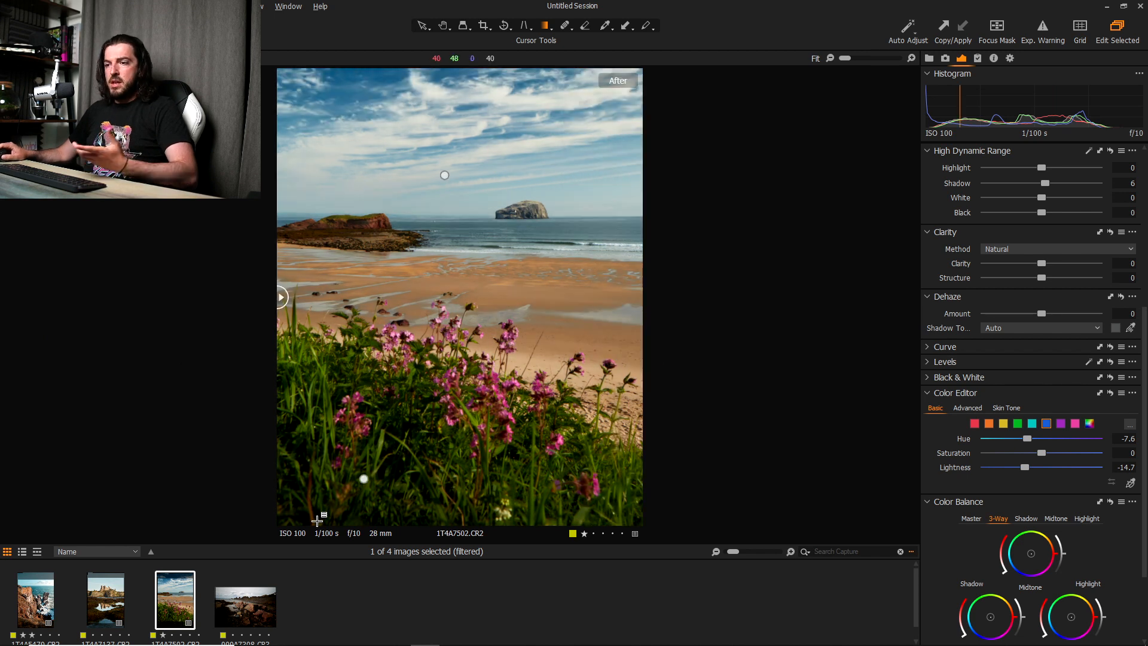
# - Open the rocky shore photo 009A7308.CR3 and rotate it slightly to straighten the horizon
pyautogui.click(245, 608)
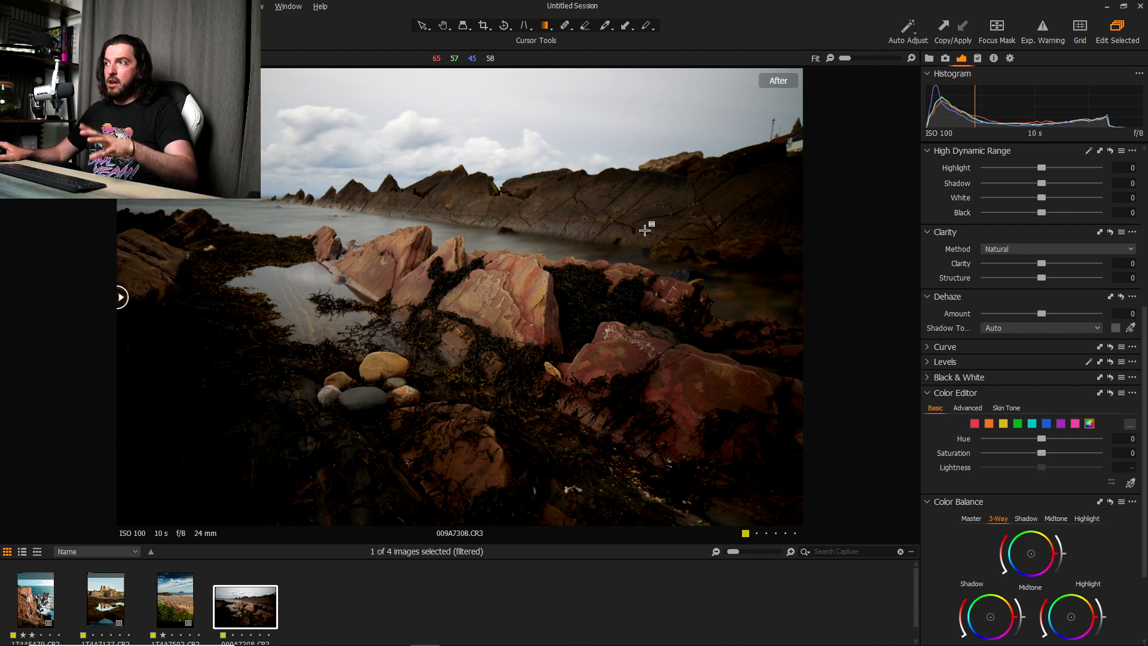
pyautogui.press('r')
pyautogui.moveTo(357, 108); pyautogui.dragTo(348, 80)
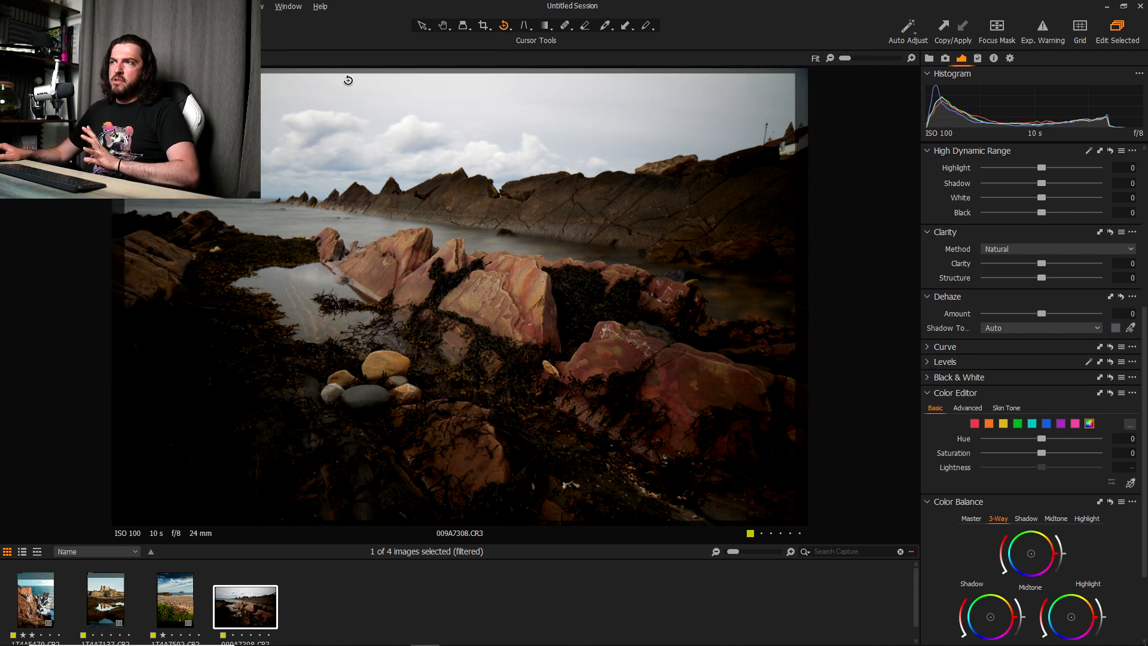
pyautogui.moveTo(200, 198); pyautogui.dragTo(290, 198)
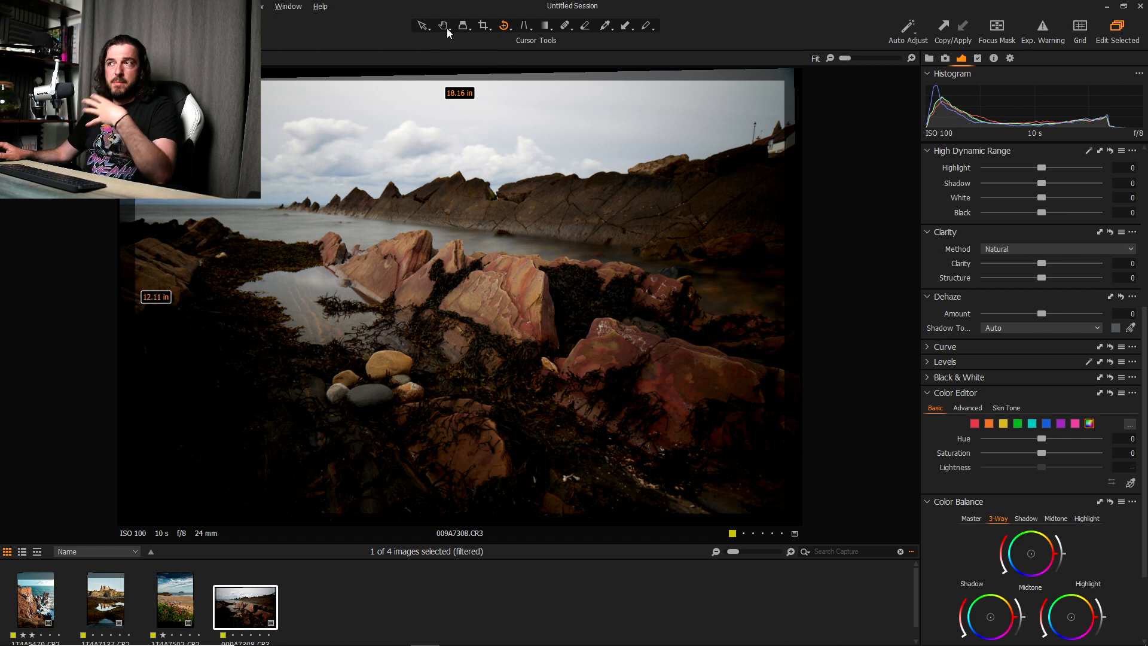
pyautogui.click(422, 26)
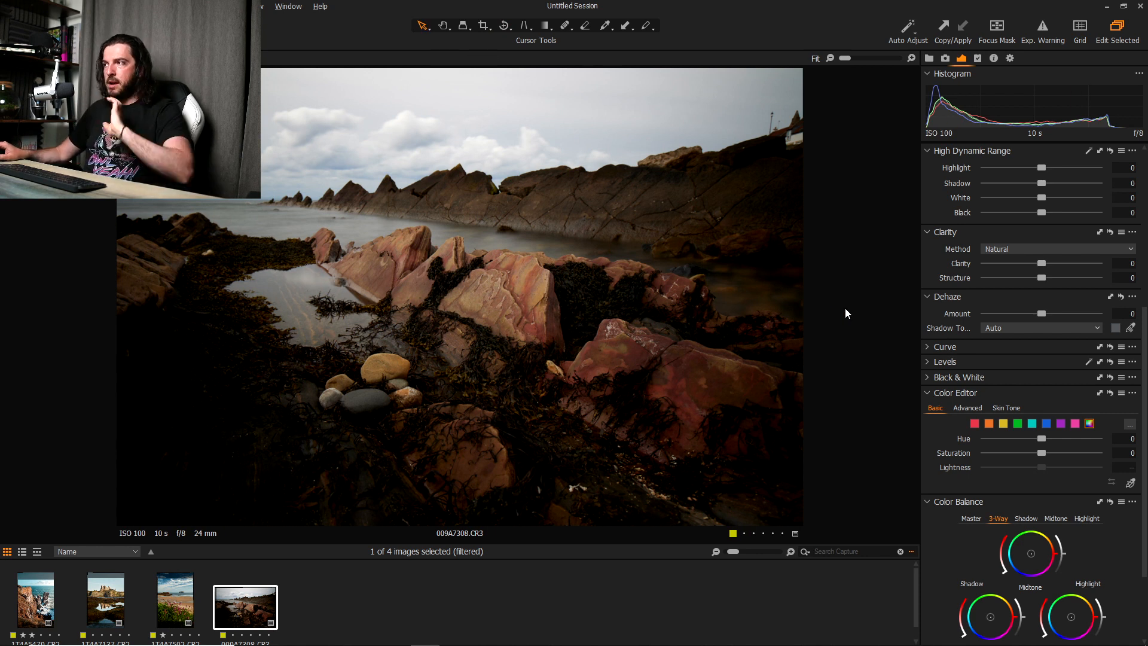
# - Cool the rocky shore photo's white balance to Kelvin 5274 and set the Tint to 1.7
pyautogui.scroll(5, 946, 464)
pyautogui.scroll(1, 975, 366)
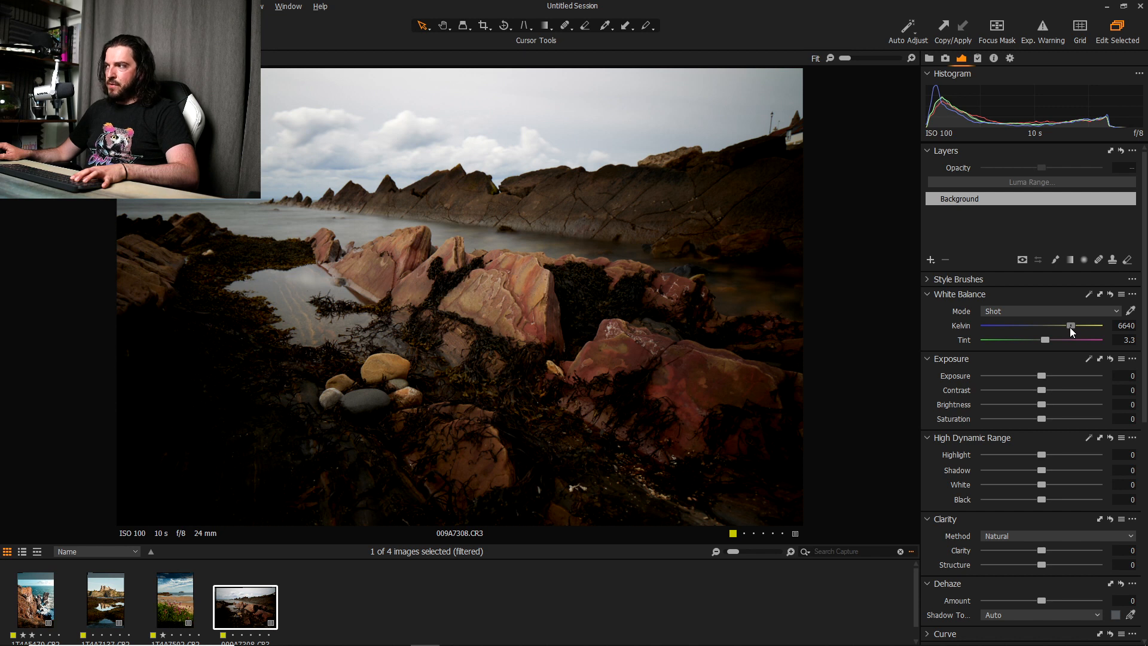
pyautogui.moveTo(1071, 328); pyautogui.dragTo(1052, 330)
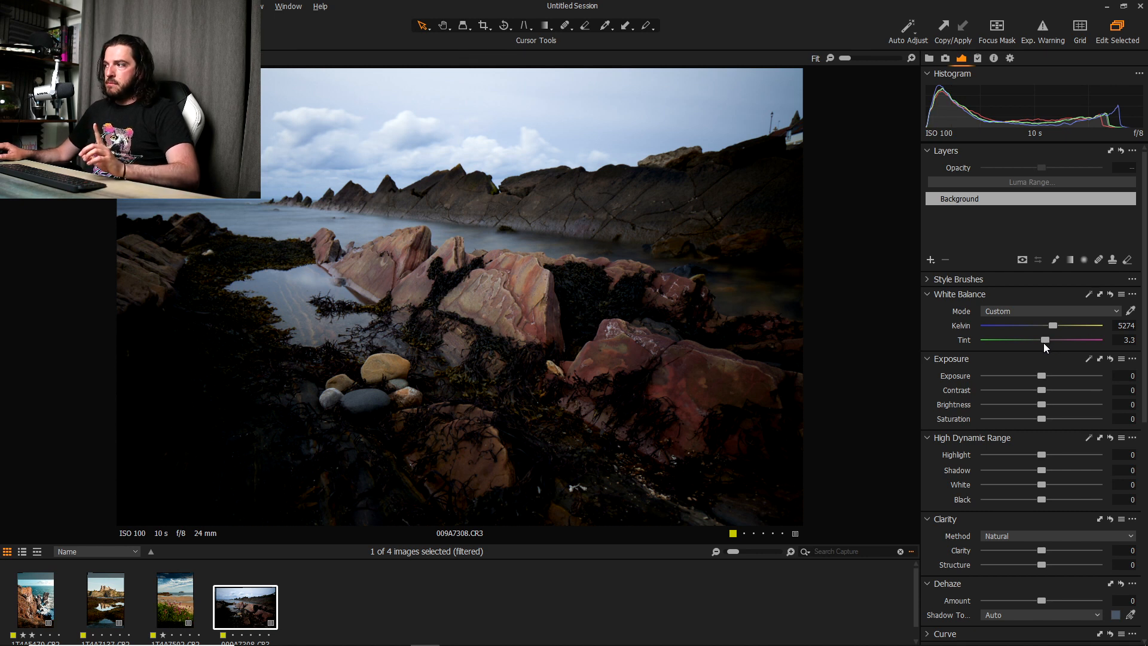
pyautogui.moveTo(1046, 338); pyautogui.dragTo(1045, 338)
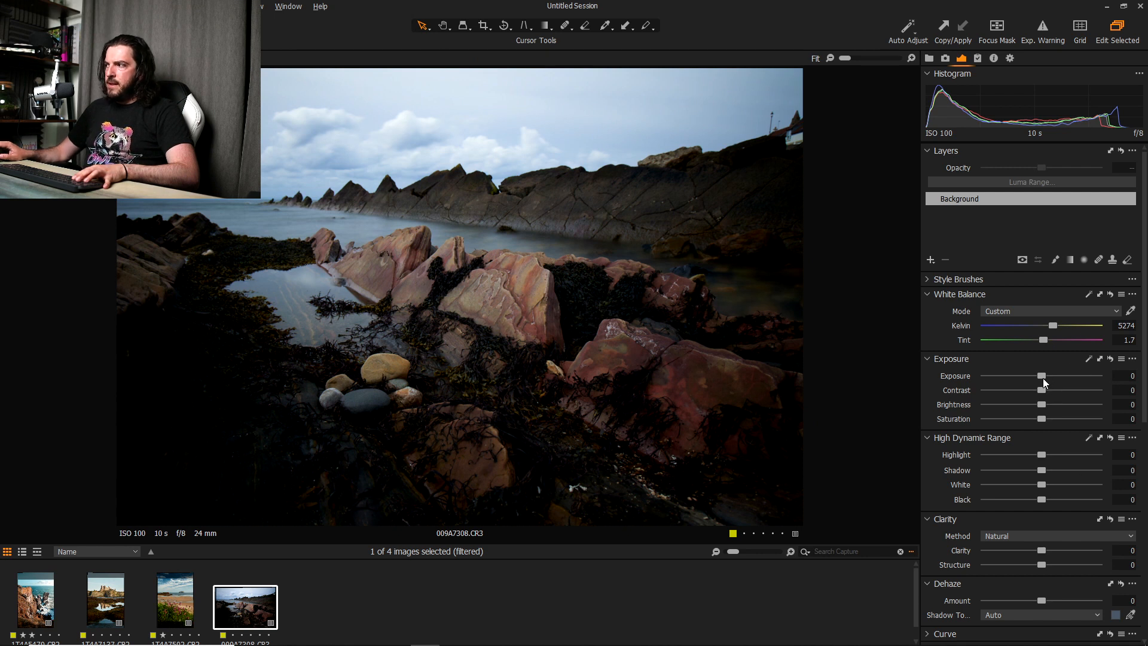
# - Set the Exposure to 0.63 and the High Dynamic Range Highlight to -24 and Shadow to 17
pyautogui.moveTo(1045, 379); pyautogui.dragTo(1051, 378)
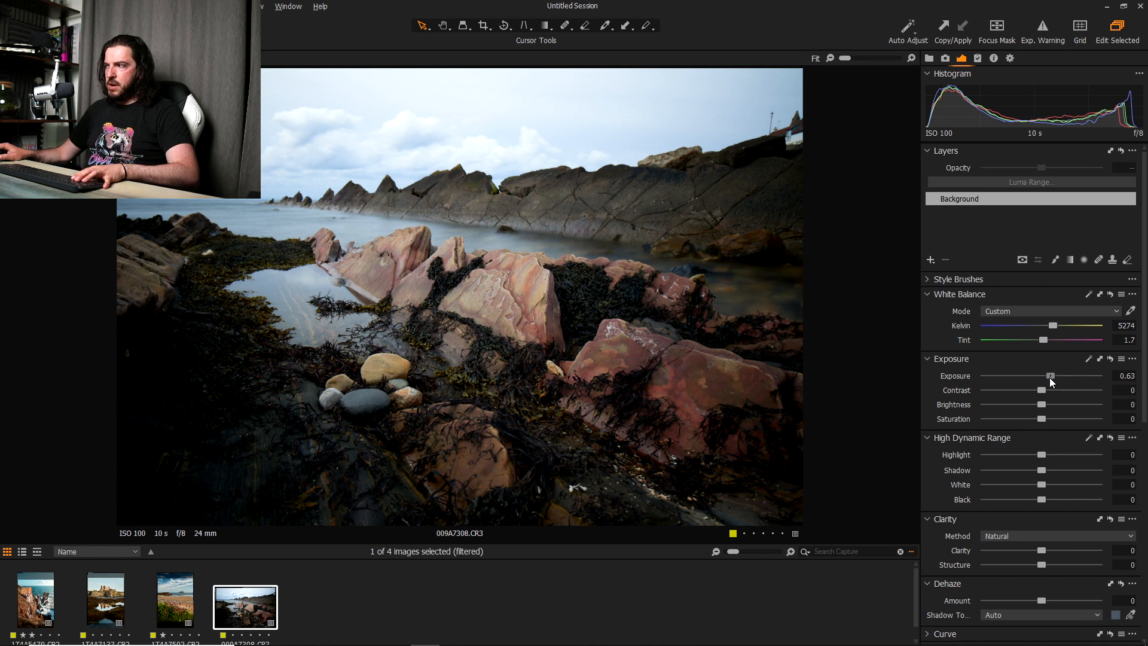
pyautogui.moveTo(1044, 456); pyautogui.dragTo(1027, 456)
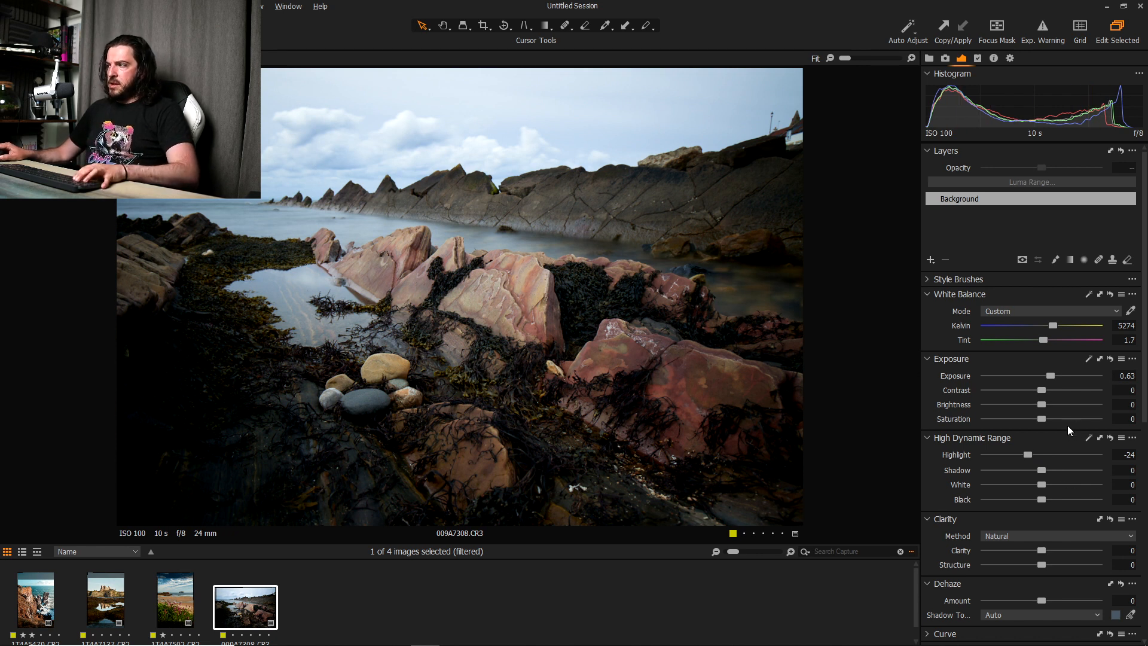
pyautogui.moveTo(1042, 475); pyautogui.dragTo(1072, 474)
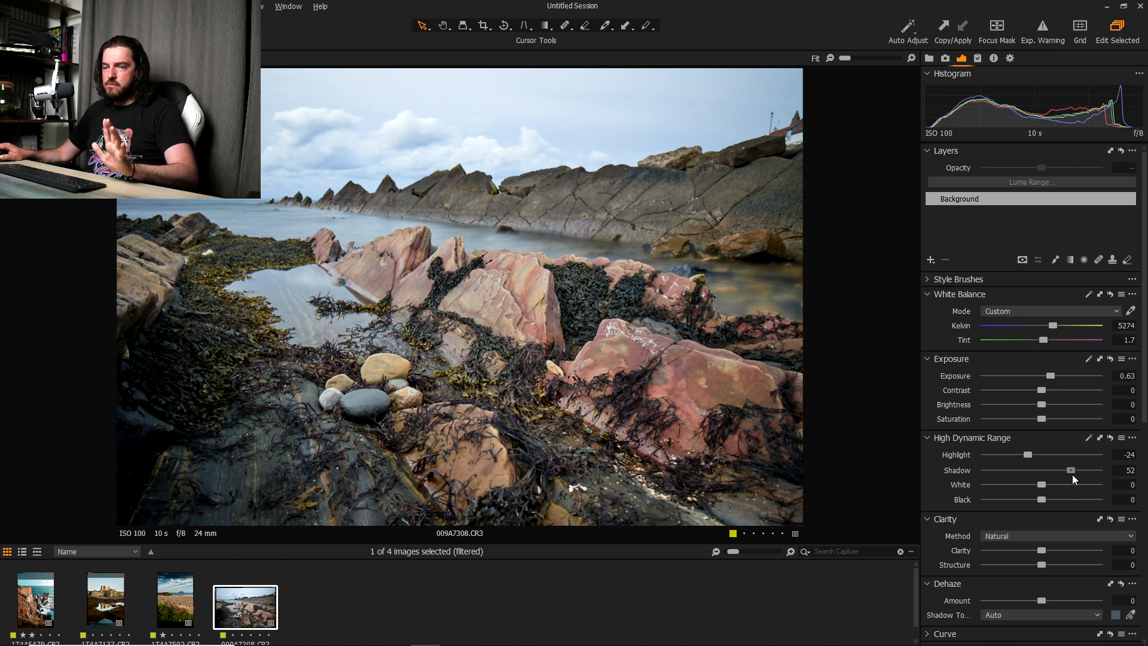
pyautogui.moveTo(1072, 474); pyautogui.dragTo(1053, 472)
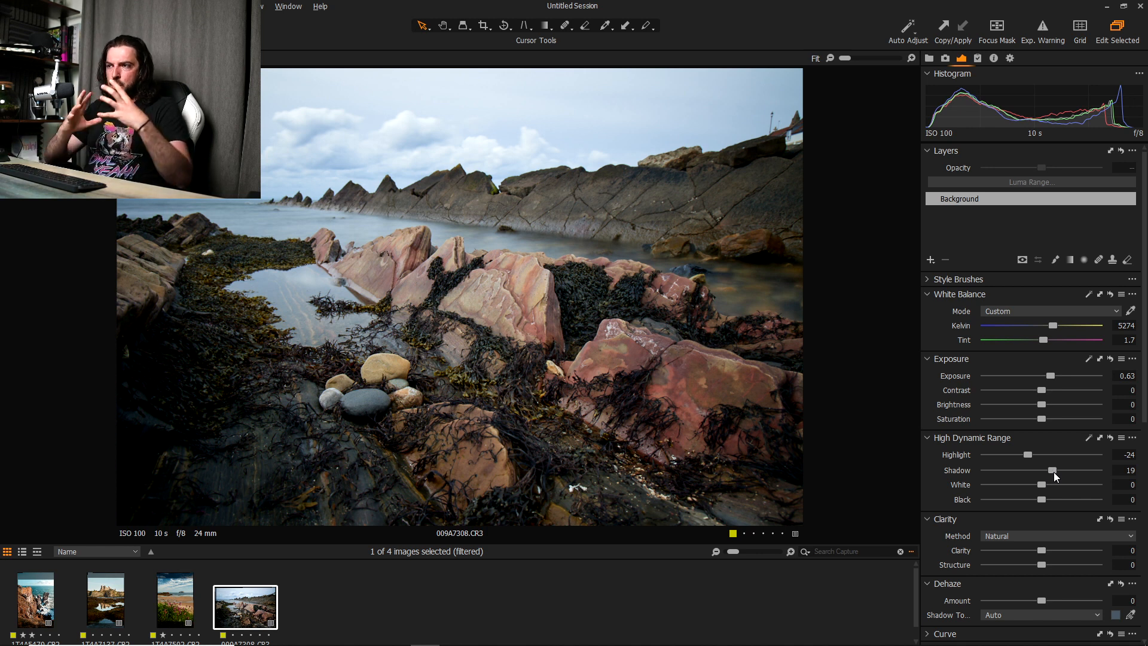
pyautogui.moveTo(1053, 471); pyautogui.dragTo(1053, 472)
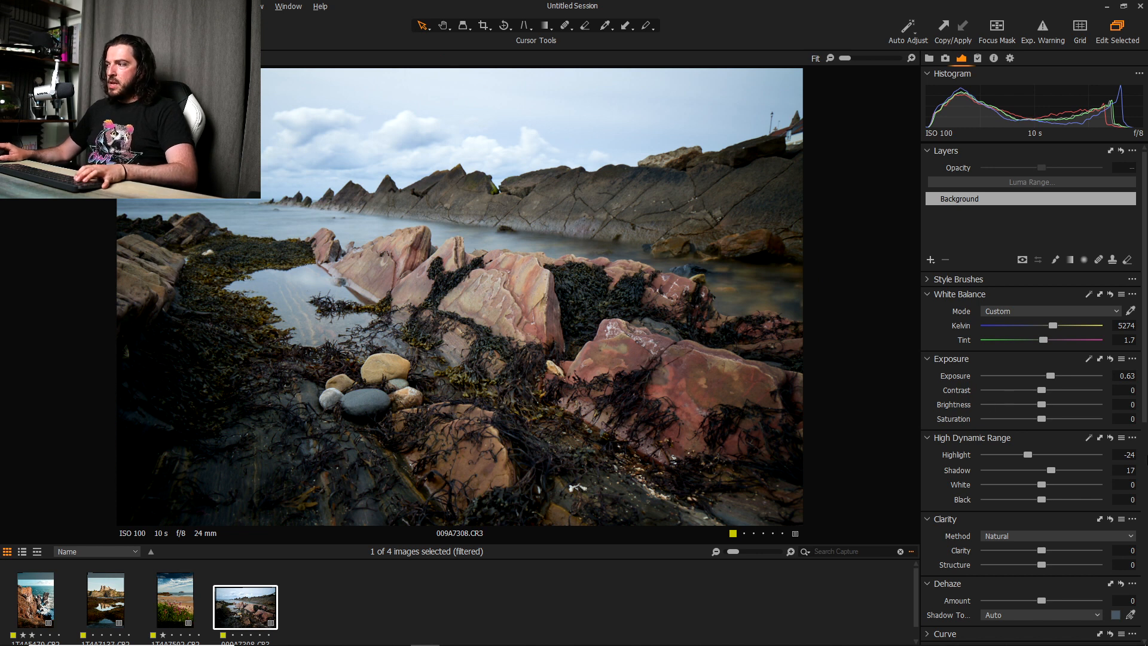
# - In the Color Editor, set the red range's Hue to -9.8, Saturation to 17.7 and Lightness to -11.6
pyautogui.scroll(-5, 1103, 497)
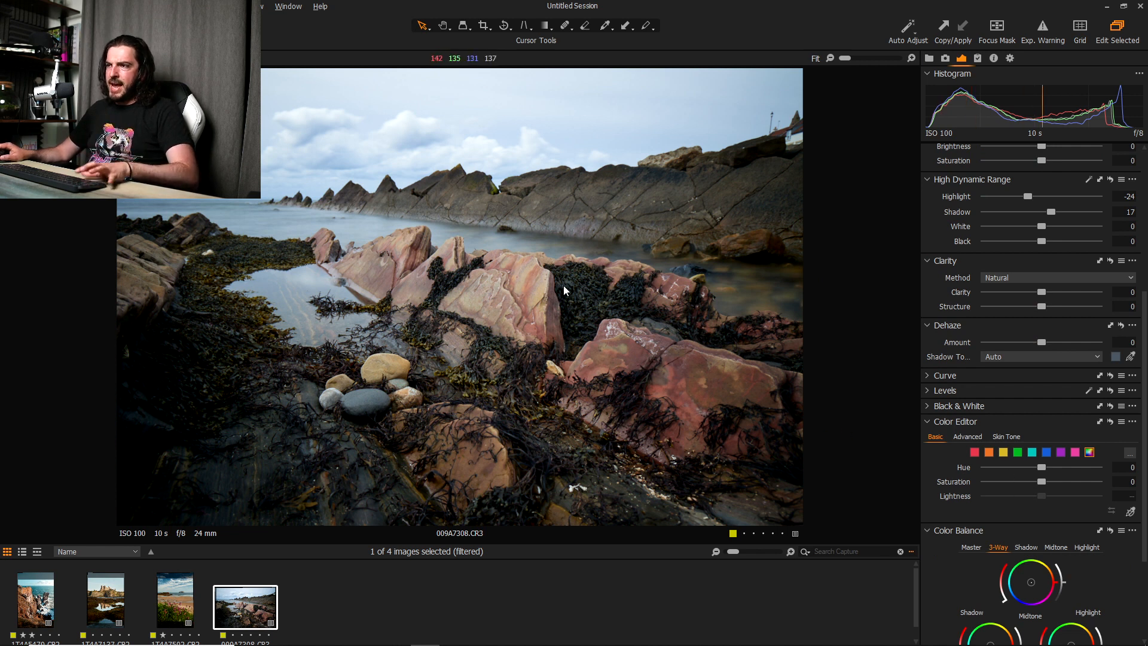
pyautogui.click(974, 452)
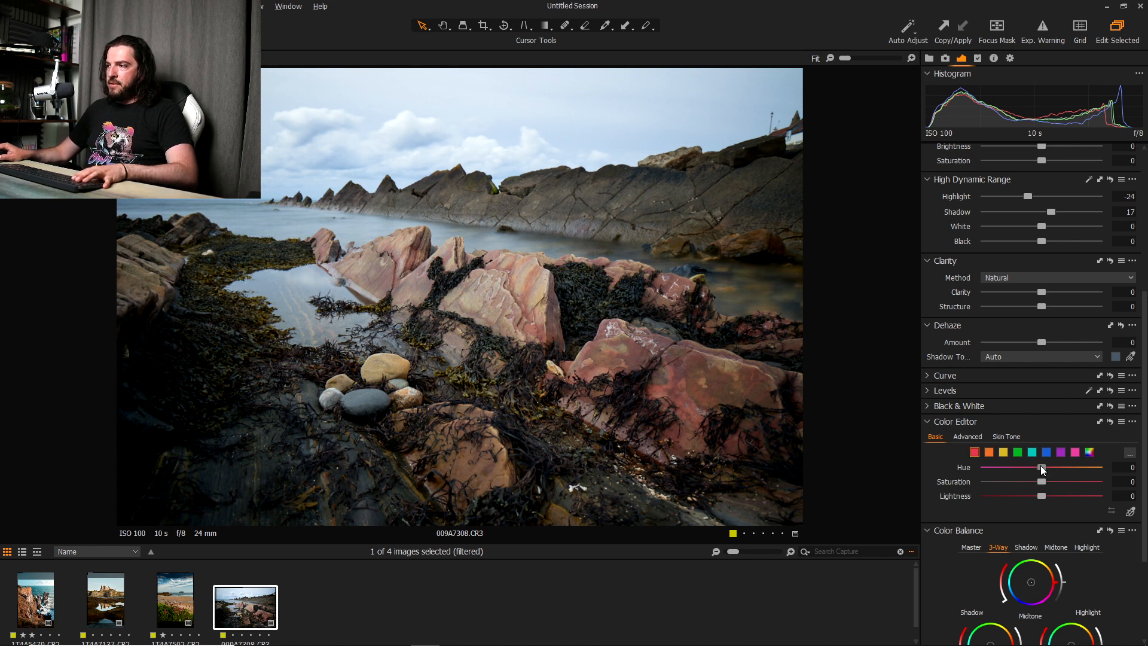
pyautogui.moveTo(1042, 465); pyautogui.dragTo(1022, 507)
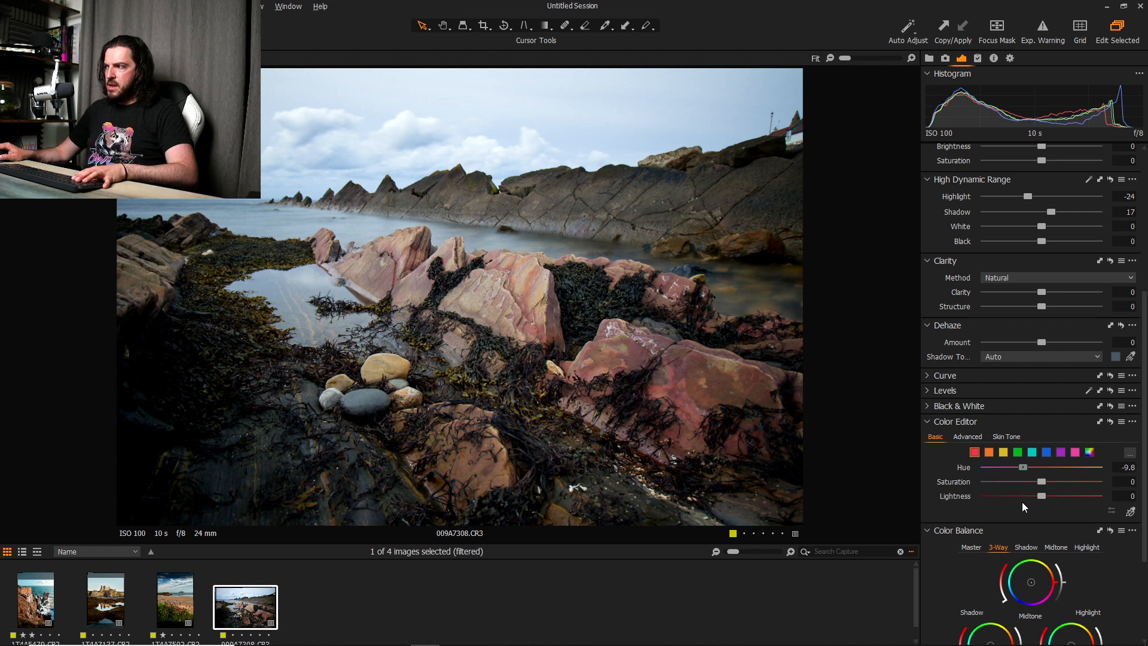
pyautogui.moveTo(1042, 483); pyautogui.dragTo(1054, 483)
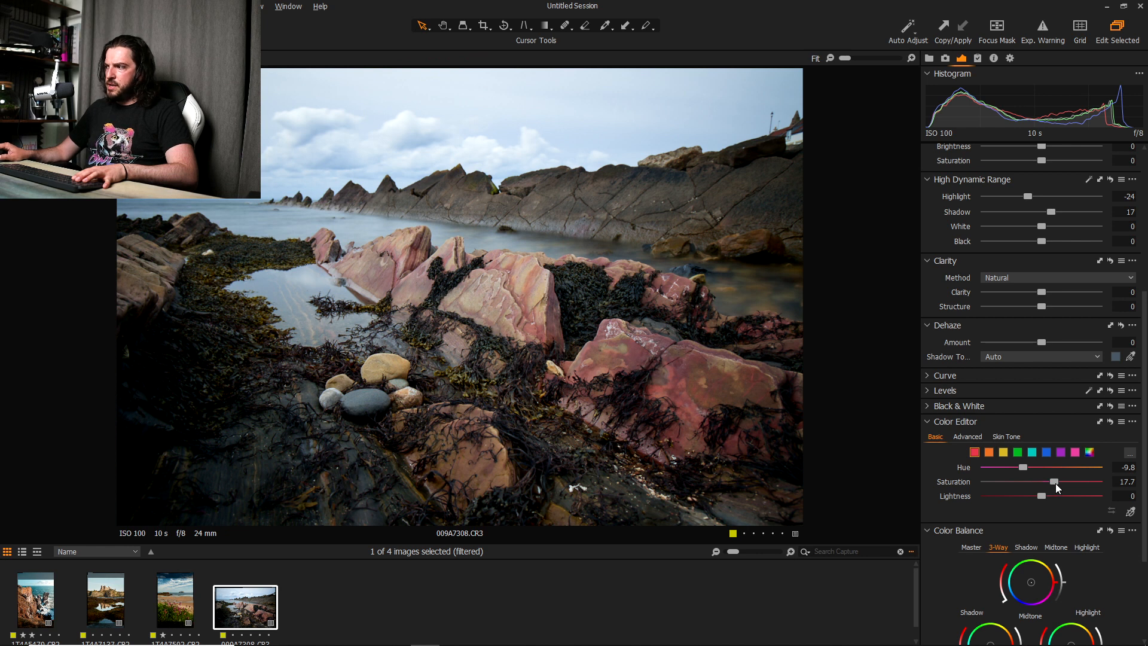
pyautogui.moveTo(1042, 496); pyautogui.dragTo(1029, 497)
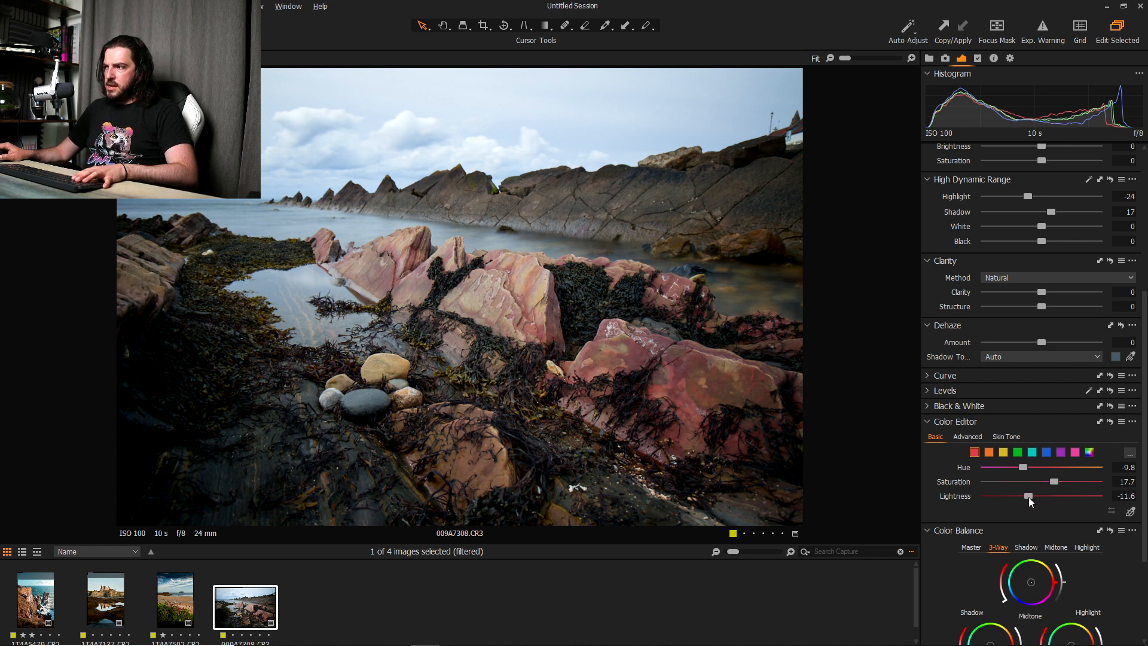
# - Set the orange range's Hue to -12.6, Saturation to 12.6 and Lightness to 17.4 in the Color Editor
pyautogui.click(990, 453)
pyautogui.moveTo(1044, 467); pyautogui.dragTo(1020, 480)
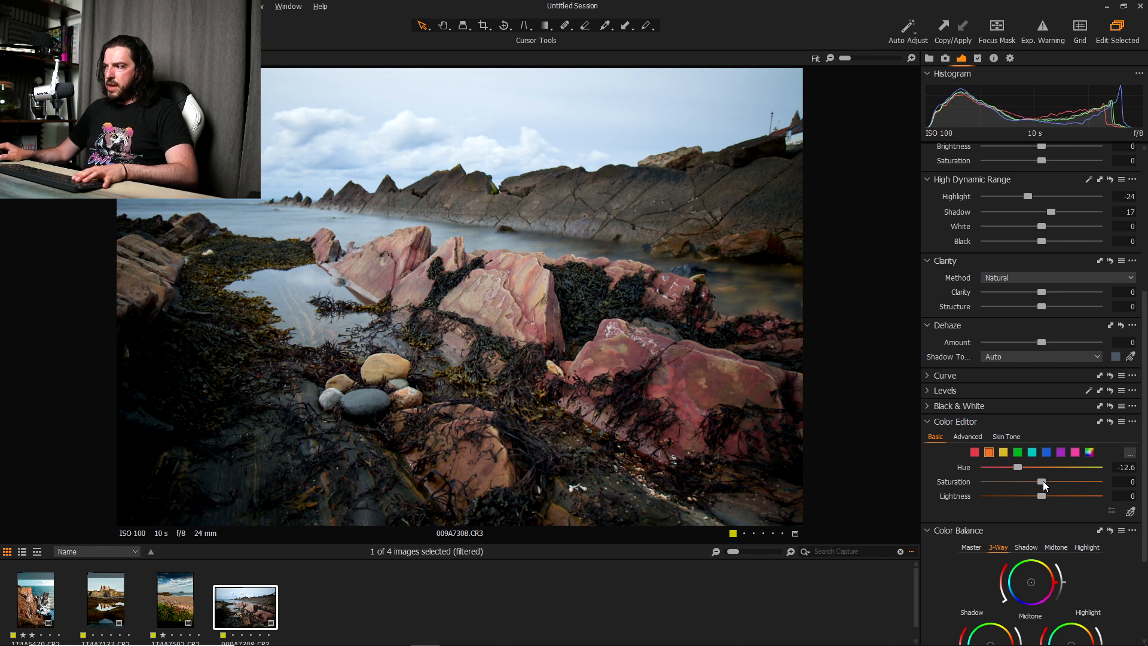
pyautogui.moveTo(1043, 481); pyautogui.dragTo(1052, 481)
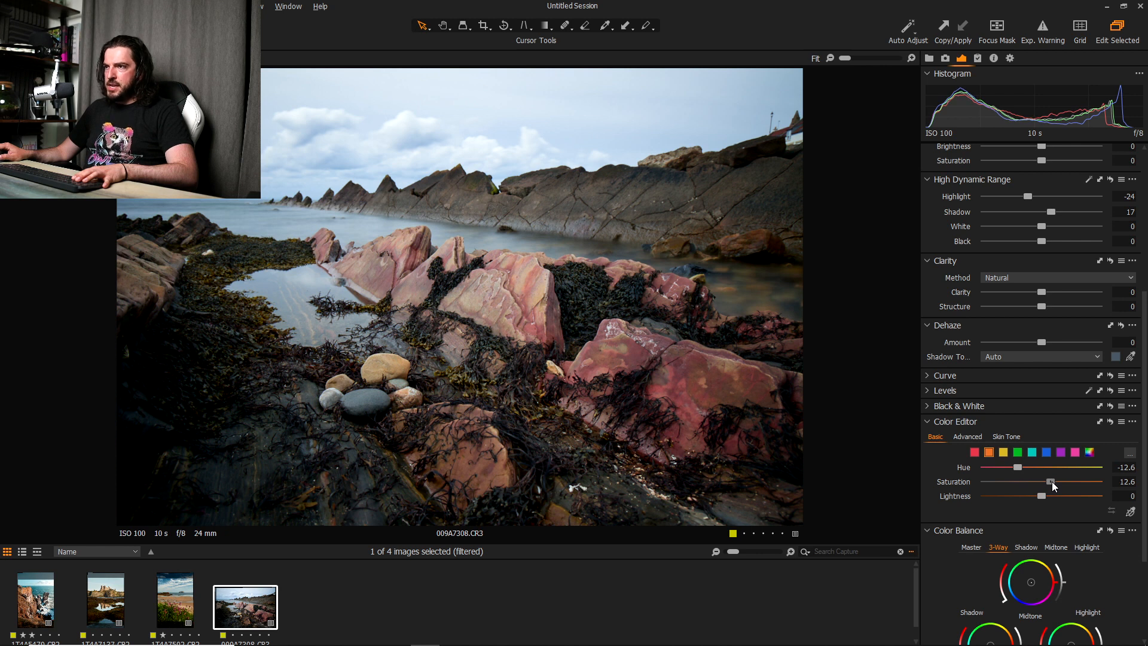
pyautogui.moveTo(1039, 496)
pyautogui.mouseDown()
pyautogui.moveTo(1029, 496)
pyautogui.moveTo(1057, 497)
pyautogui.moveTo(998, 511)
pyautogui.moveTo(1048, 510)
pyautogui.mouseUp()
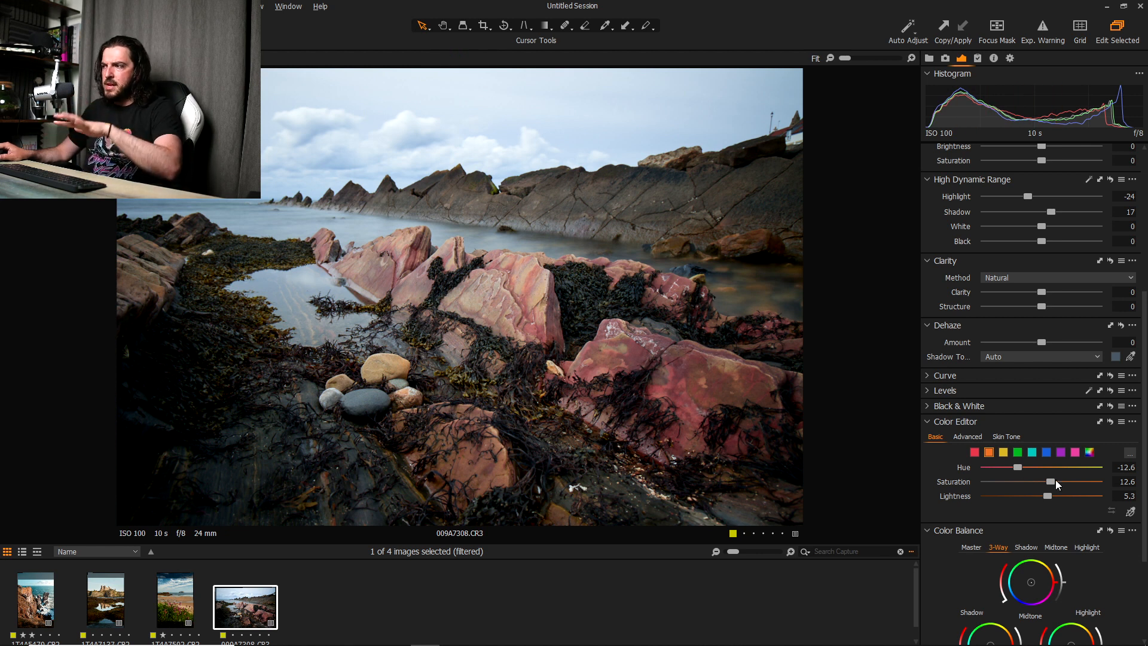
pyautogui.moveTo(1053, 497); pyautogui.dragTo(1061, 498)
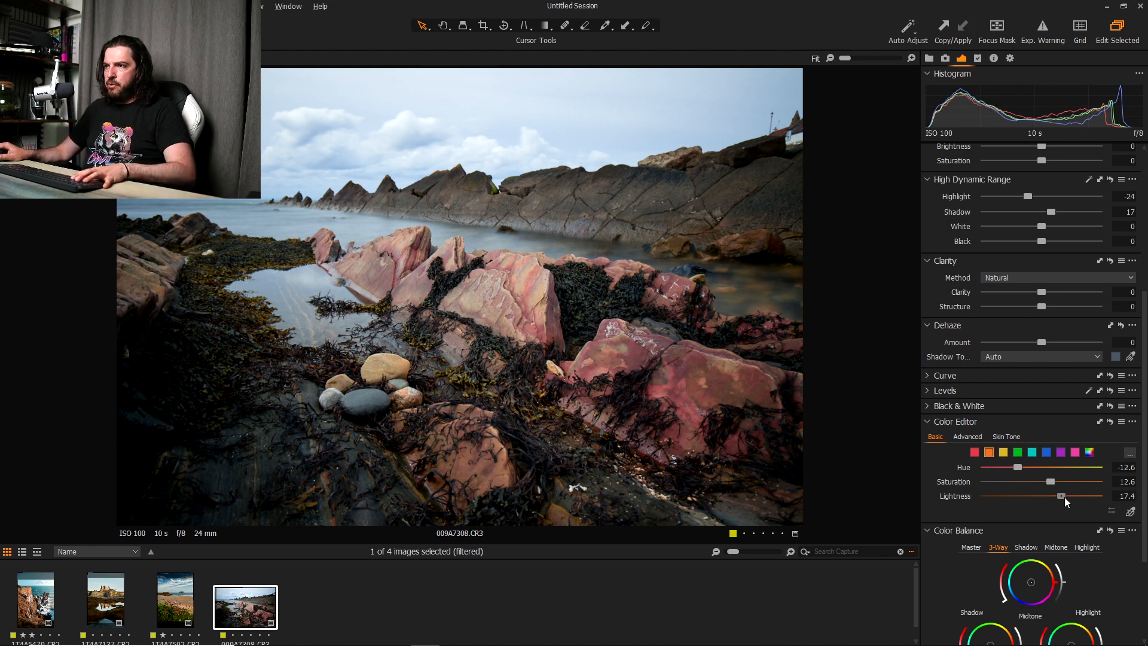
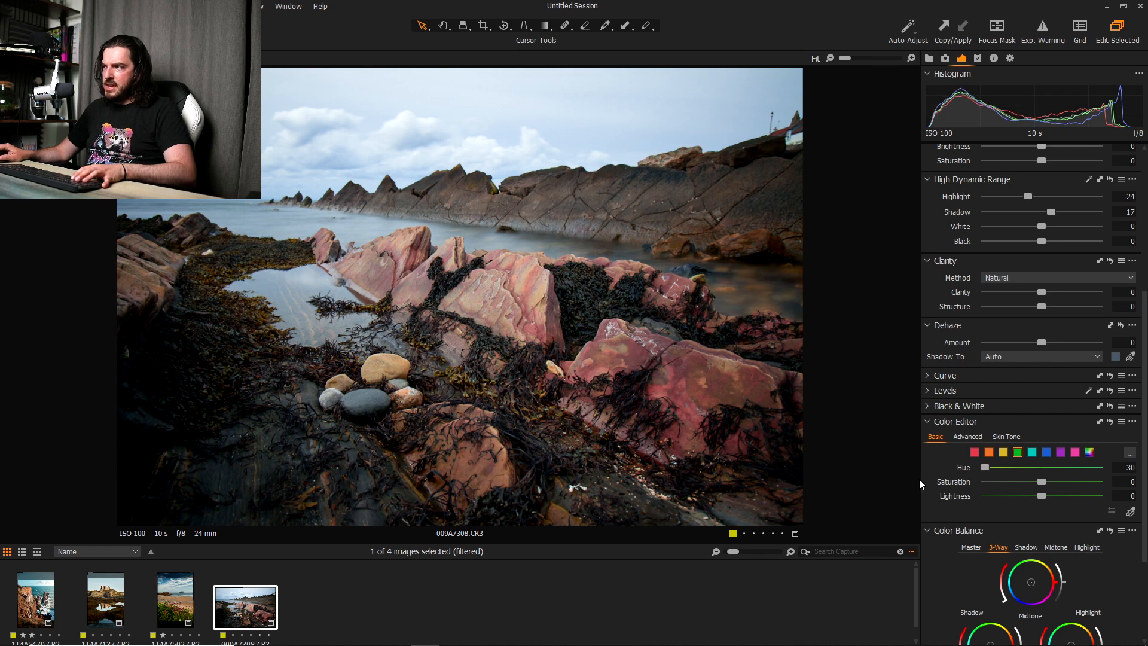
# - Set the green range's Lightness to 50, and the blue range's Hue to -13.9 and Saturation to -29.5
pyautogui.moveTo(1111, 507)
pyautogui.mouseDown()
pyautogui.moveTo(999, 496)
pyautogui.moveTo(1099, 511)
pyautogui.mouseUp()
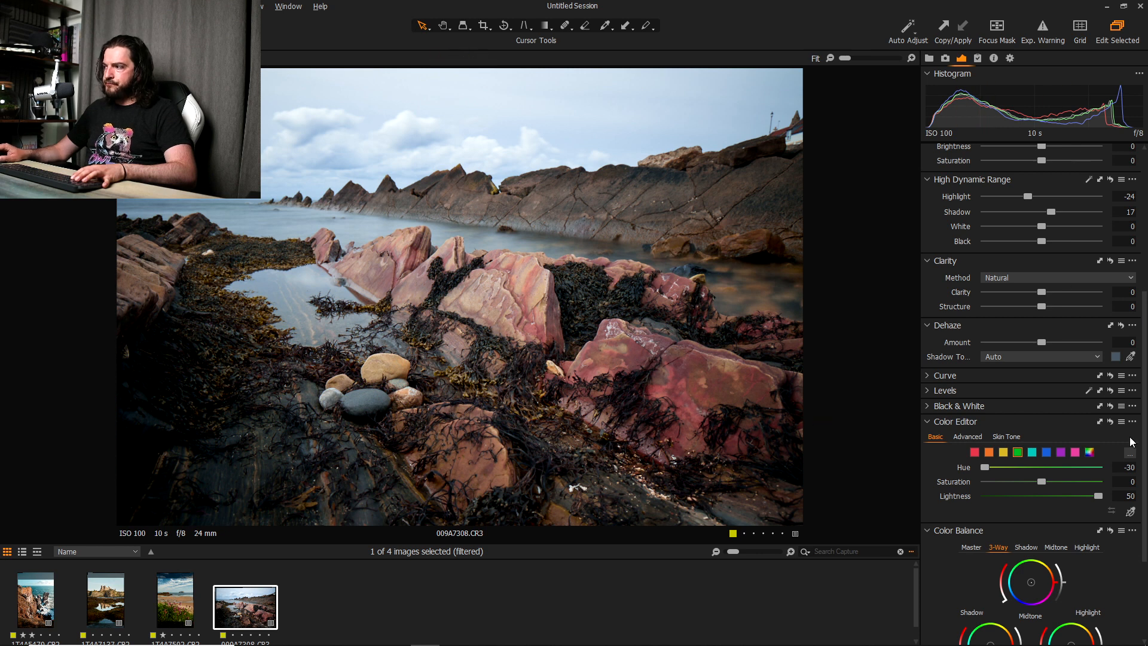
pyautogui.click(1047, 452)
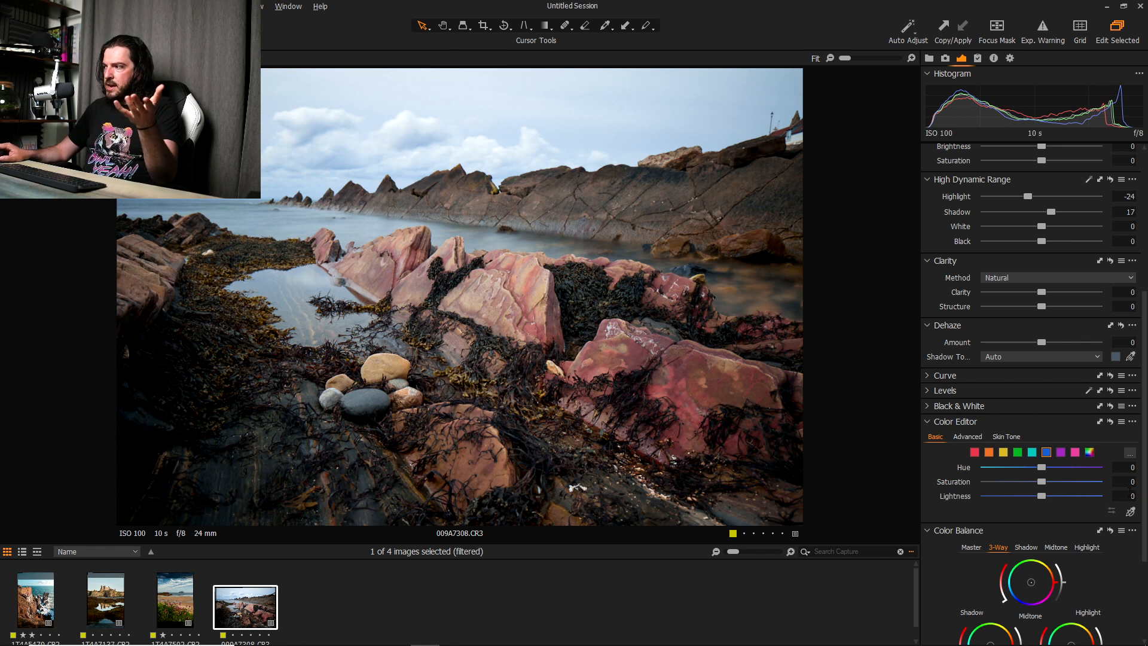
pyautogui.moveTo(1043, 468); pyautogui.dragTo(1012, 469)
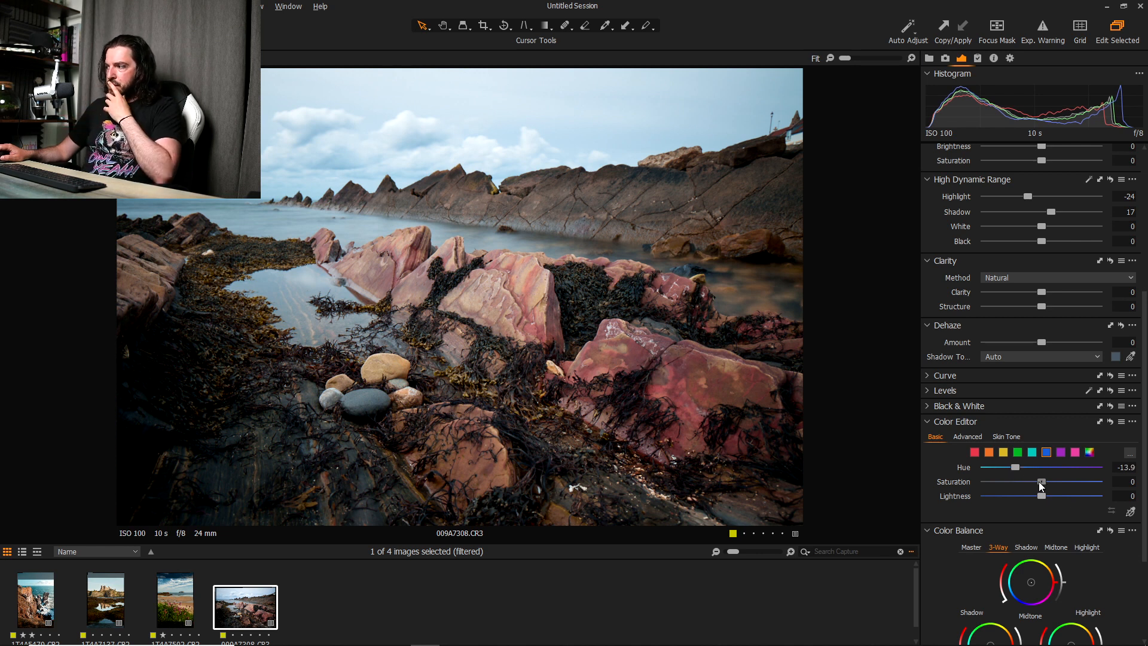
pyautogui.moveTo(1039, 482); pyautogui.dragTo(1024, 483)
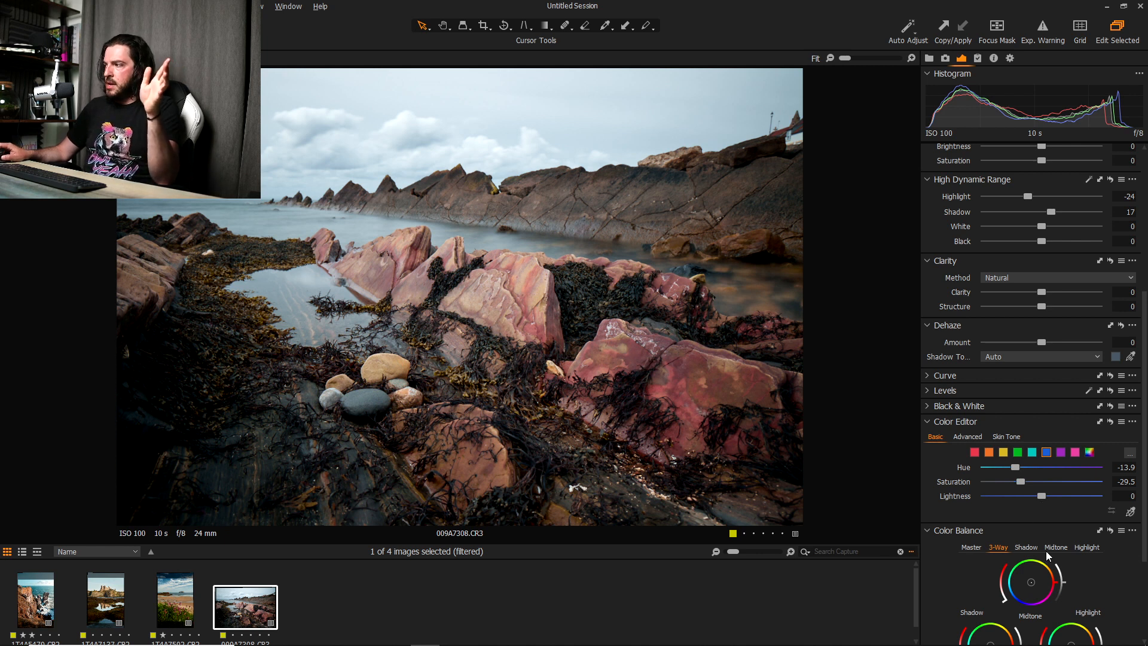
# - Set the blue range's Lightness to -21.6 in the Color Editor
pyautogui.moveTo(1039, 496)
pyautogui.mouseDown()
pyautogui.moveTo(1070, 504)
pyautogui.moveTo(1005, 507)
pyautogui.moveTo(1022, 511)
pyautogui.mouseUp()
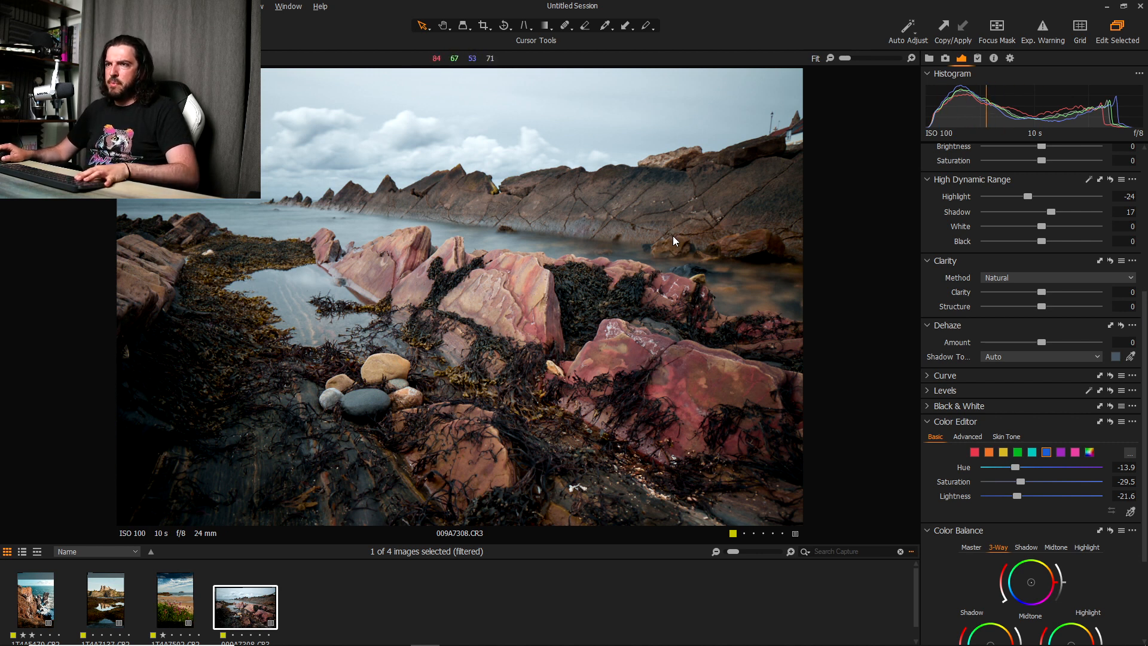
# - Darken the bottom edge of the foreground using the built-in Burn (darken) style brush
pyautogui.scroll(5, 1130, 444)
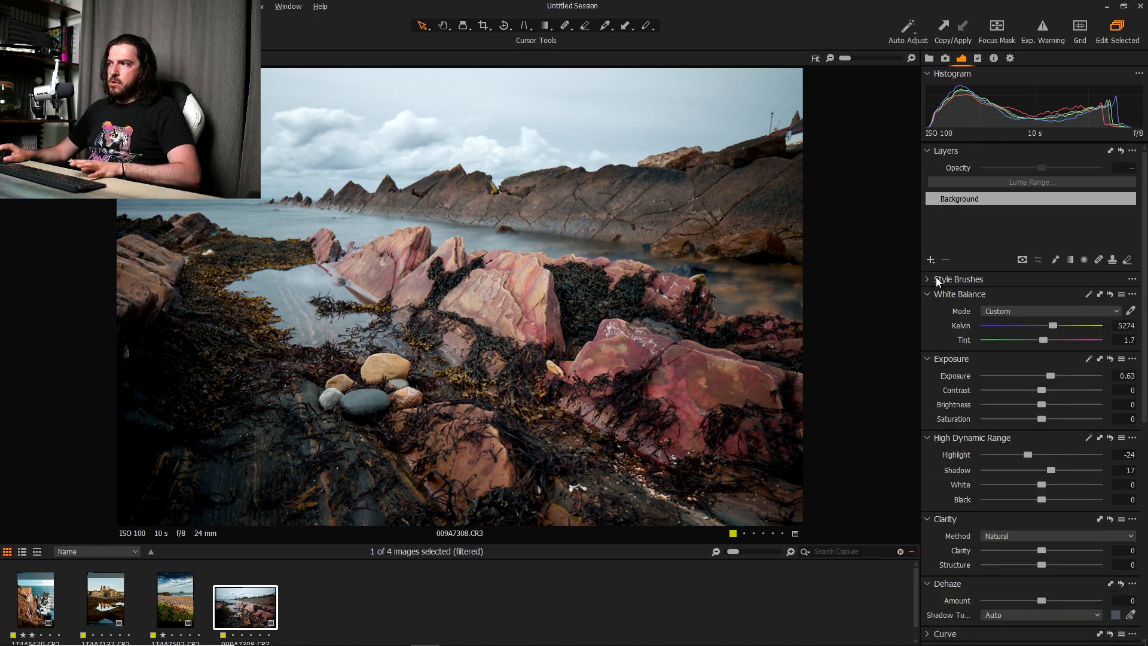
pyautogui.click(931, 279)
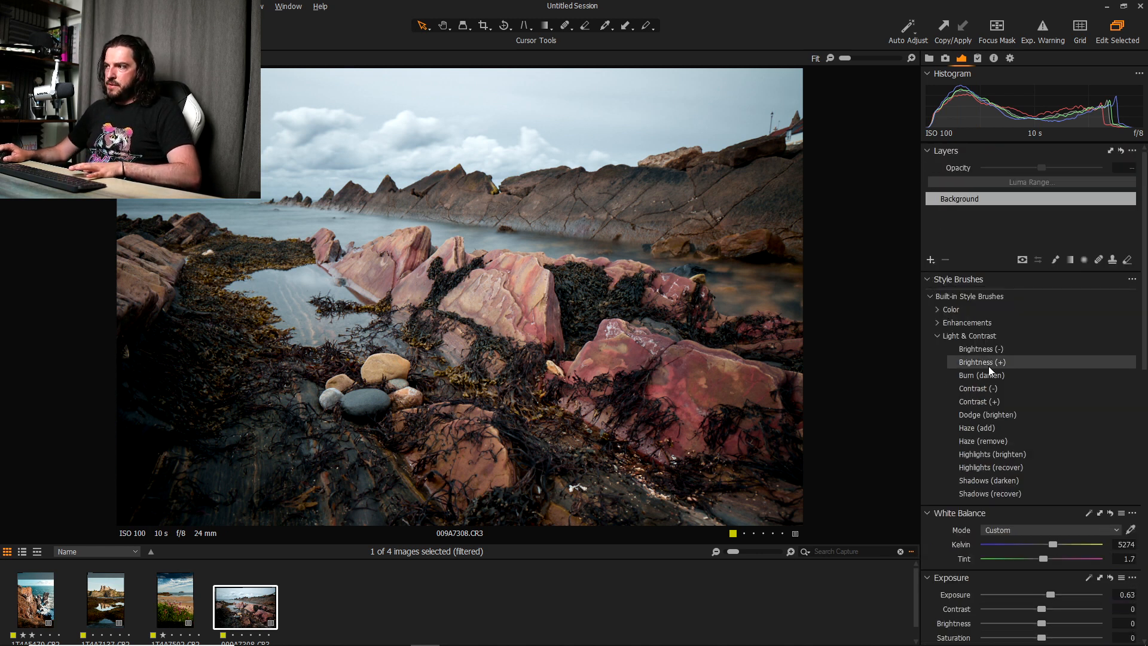
pyautogui.click(1038, 378)
pyautogui.moveTo(809, 516)
pyautogui.mouseDown()
pyautogui.moveTo(764, 497)
pyautogui.moveTo(645, 517)
pyautogui.moveTo(814, 552)
pyautogui.mouseUp()
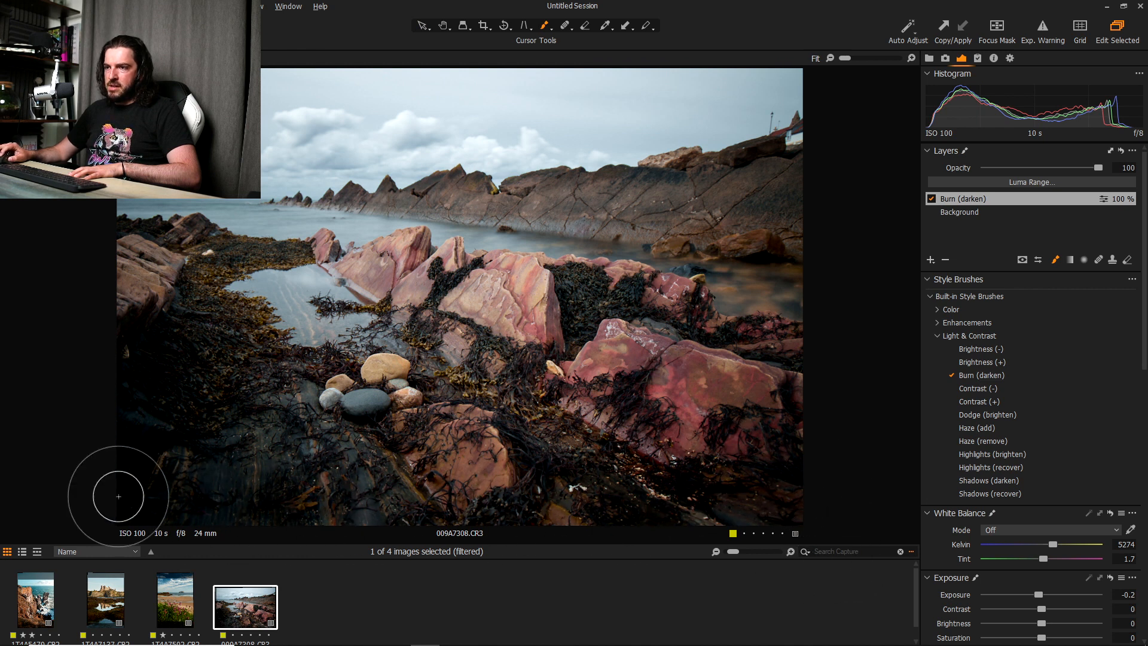
pyautogui.moveTo(525, 532)
pyautogui.mouseDown()
pyautogui.moveTo(540, 438)
pyautogui.moveTo(848, 567)
pyautogui.mouseUp()
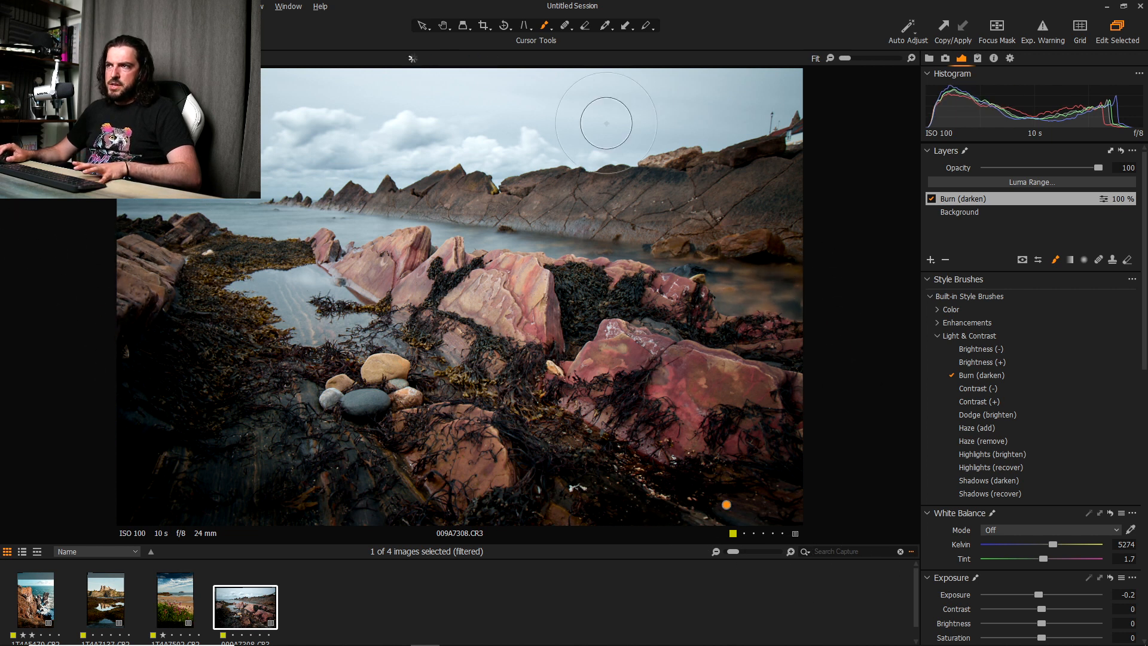
# - Enlarge the adjustment brush and paint the Burn (darken) effect across the sky
pyautogui.rightClick(476, 139)
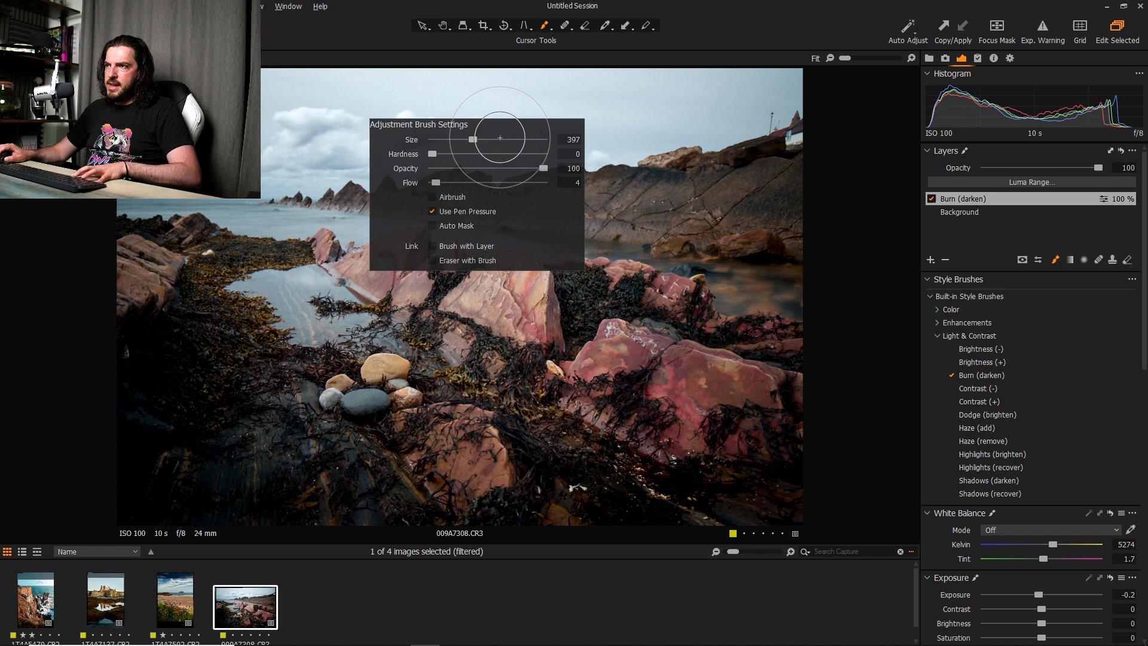
pyautogui.moveTo(472, 139); pyautogui.dragTo(480, 139)
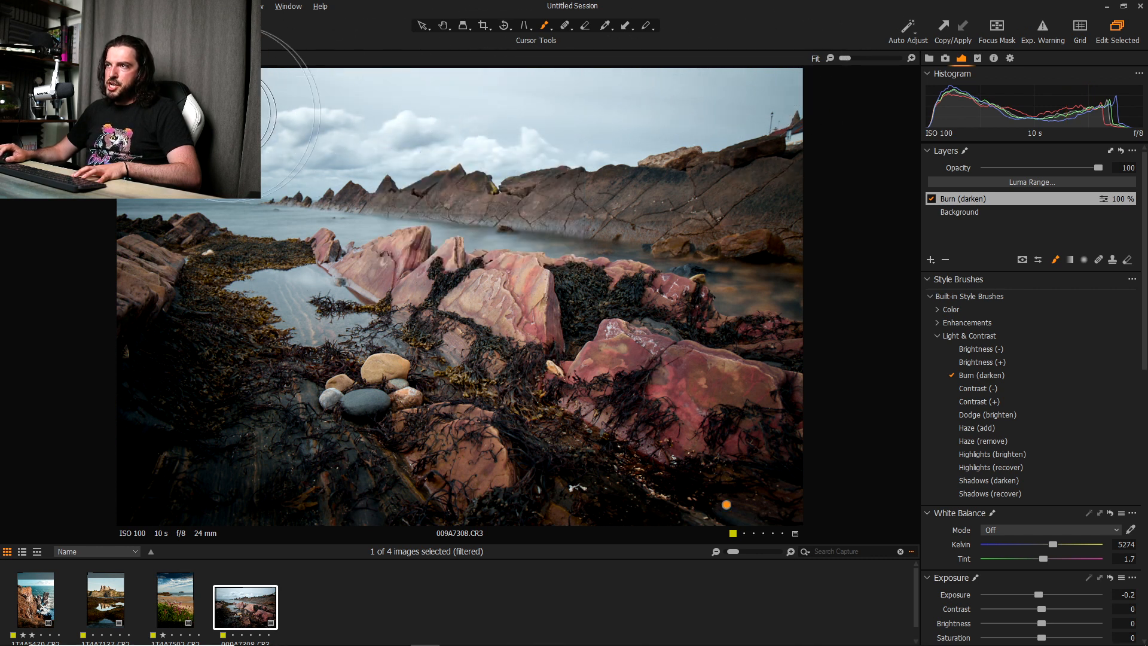
pyautogui.moveTo(179, 114)
pyautogui.mouseDown()
pyautogui.moveTo(781, 105)
pyautogui.moveTo(174, 114)
pyautogui.moveTo(680, 123)
pyautogui.mouseUp()
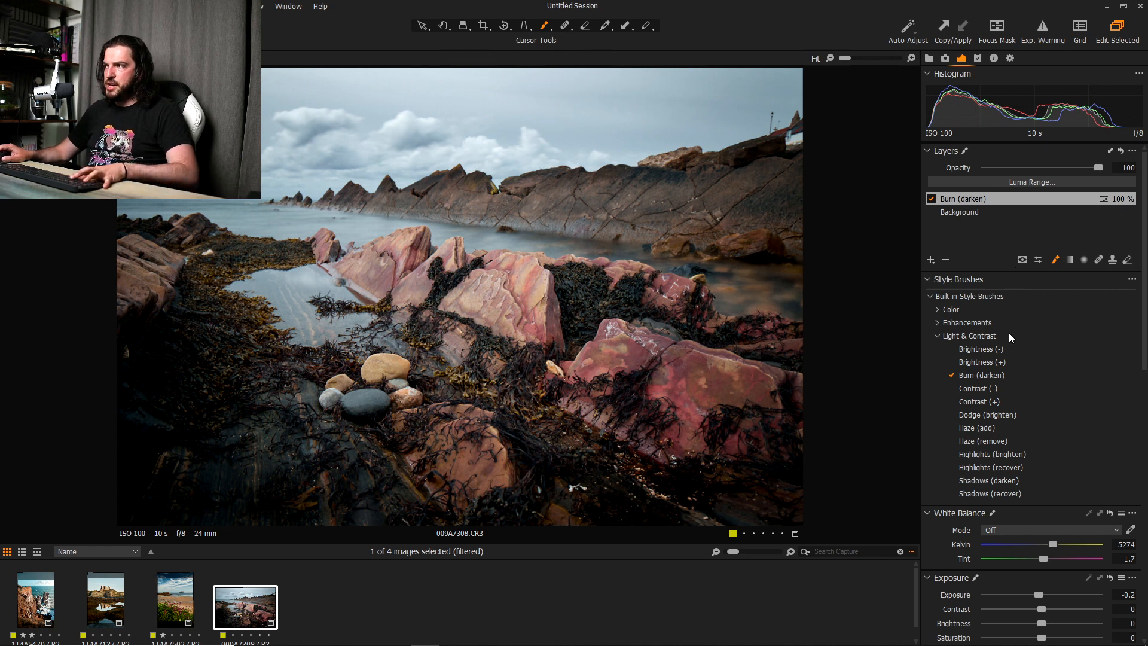
# - Brighten the distant rock ridge with the Dodge (brighten) style brush at a smaller brush size
pyautogui.click(1028, 415)
pyautogui.rightClick(441, 320)
pyautogui.moveTo(442, 328); pyautogui.dragTo(428, 329)
pyautogui.moveTo(765, 206)
pyautogui.mouseDown()
pyautogui.moveTo(348, 201)
pyautogui.moveTo(788, 223)
pyautogui.moveTo(372, 181)
pyautogui.mouseUp()
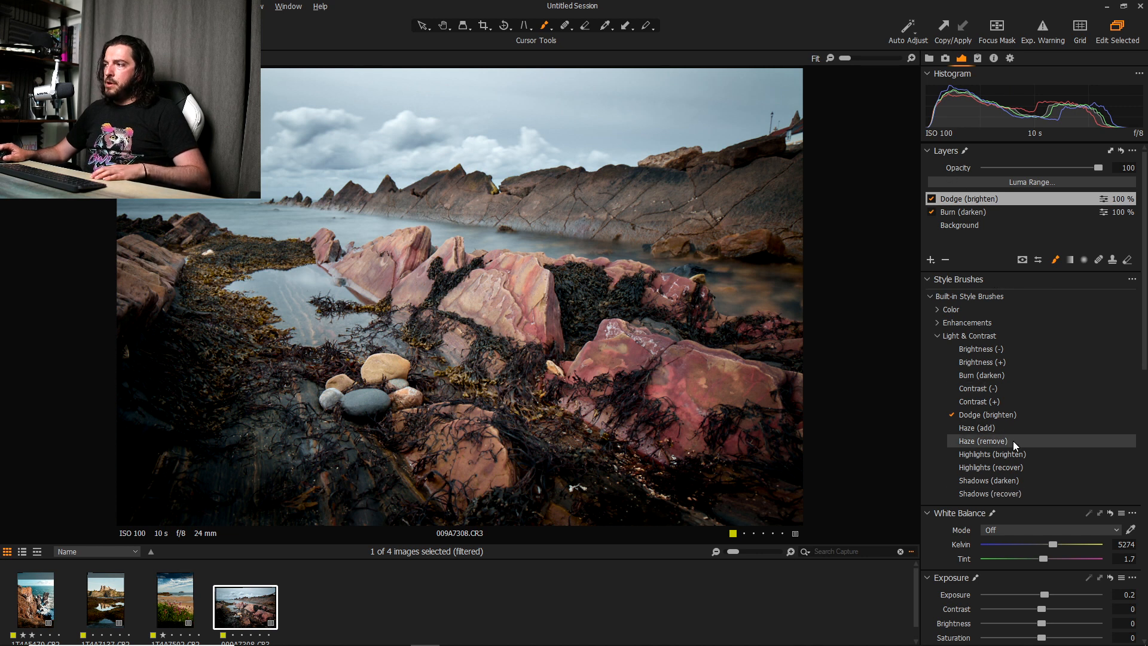
# - Paint the Contrast (+) style brush over the pink rocks, tide pool and distant ridge, and check the painted mask
pyautogui.click(1021, 403)
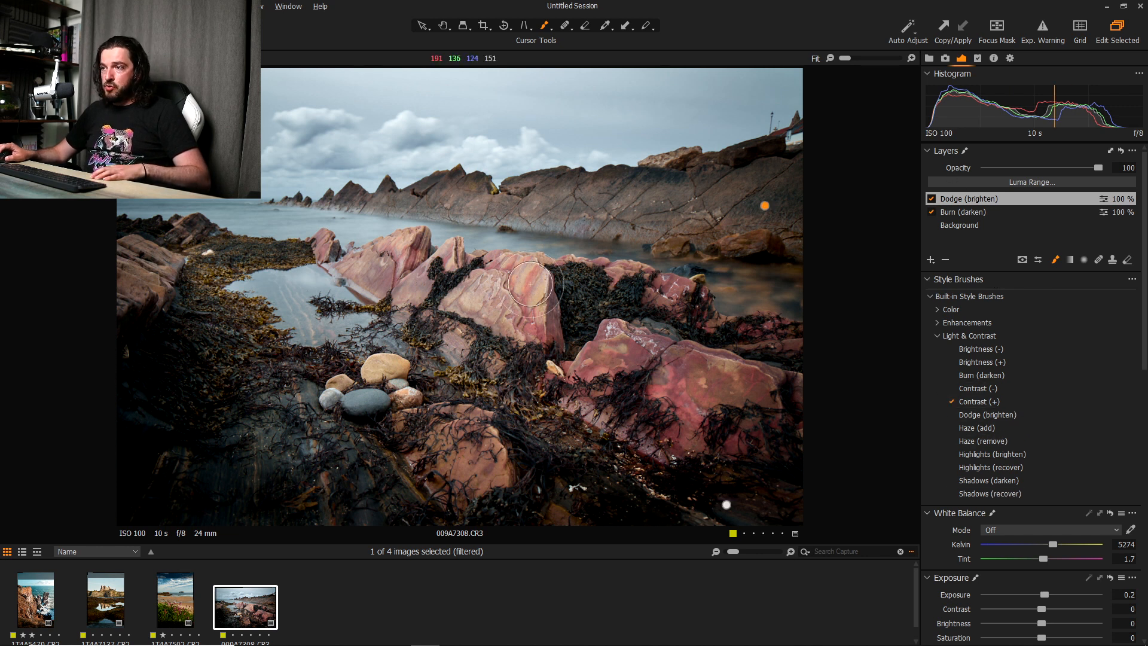
pyautogui.moveTo(366, 245)
pyautogui.mouseDown()
pyautogui.moveTo(538, 317)
pyautogui.moveTo(717, 433)
pyautogui.moveTo(724, 258)
pyautogui.mouseUp()
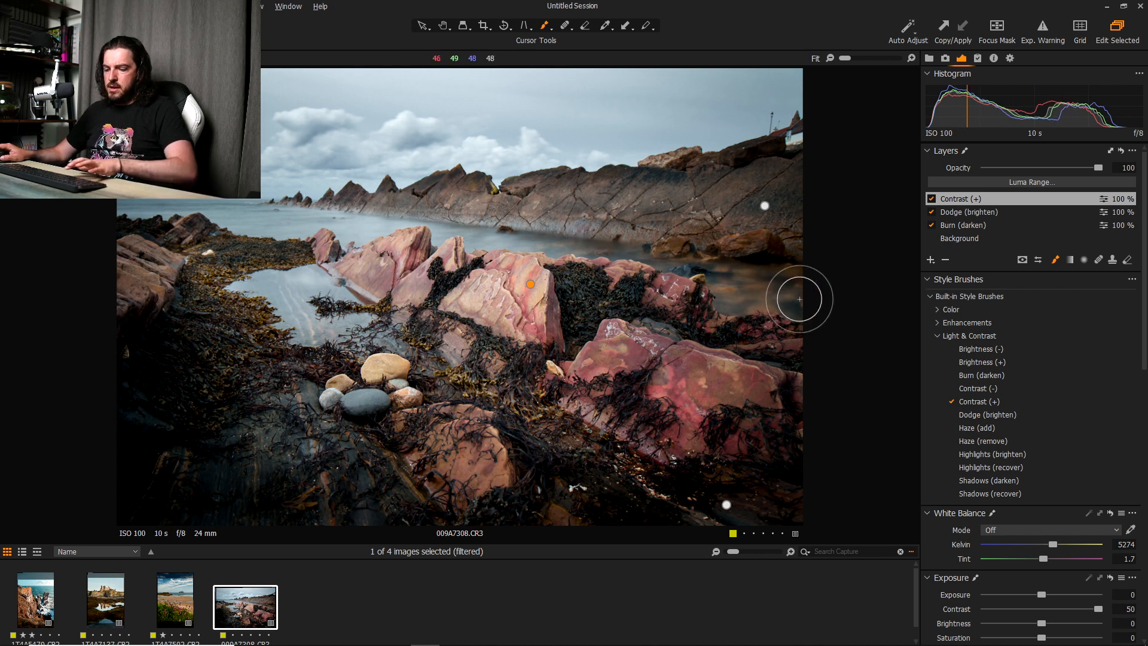
pyautogui.press('m')
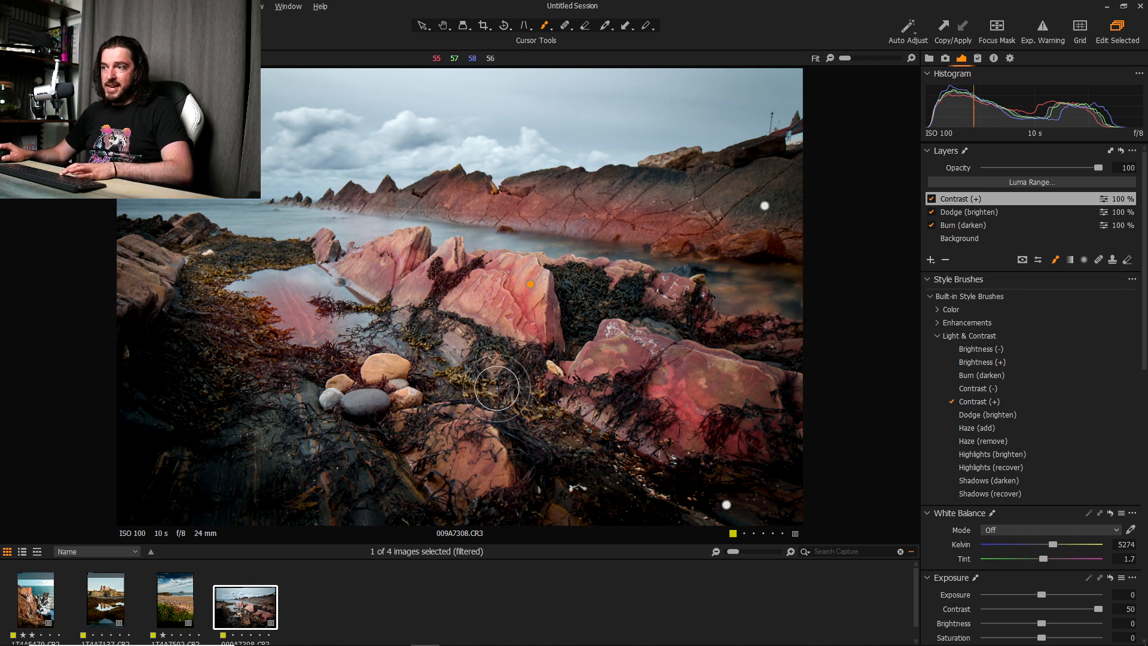
pyautogui.press('m')
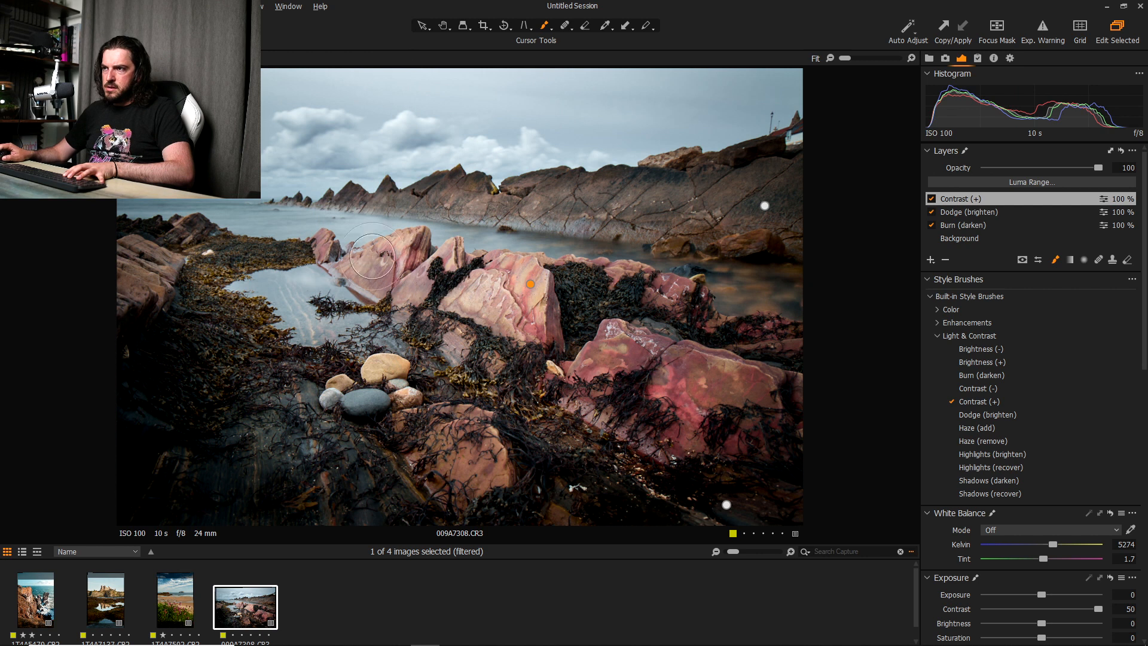
# - Compare the photo with the Contrast (+) layer switched off and on
pyautogui.click(932, 199)
pyautogui.click(933, 199)
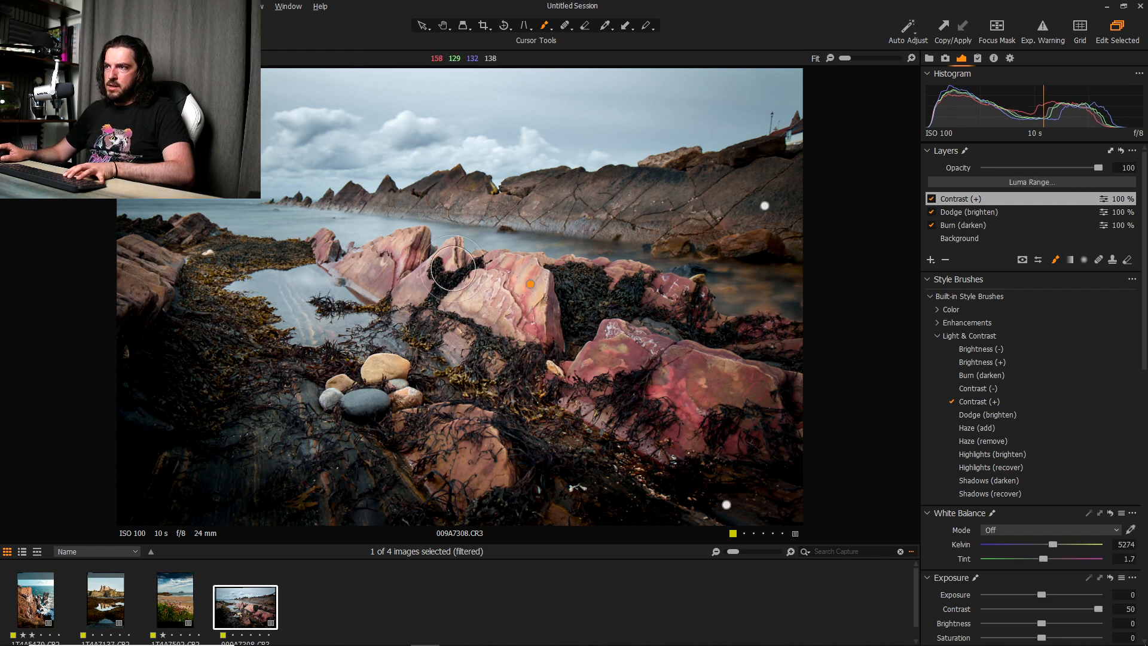
pyautogui.click(932, 200)
pyautogui.click(931, 199)
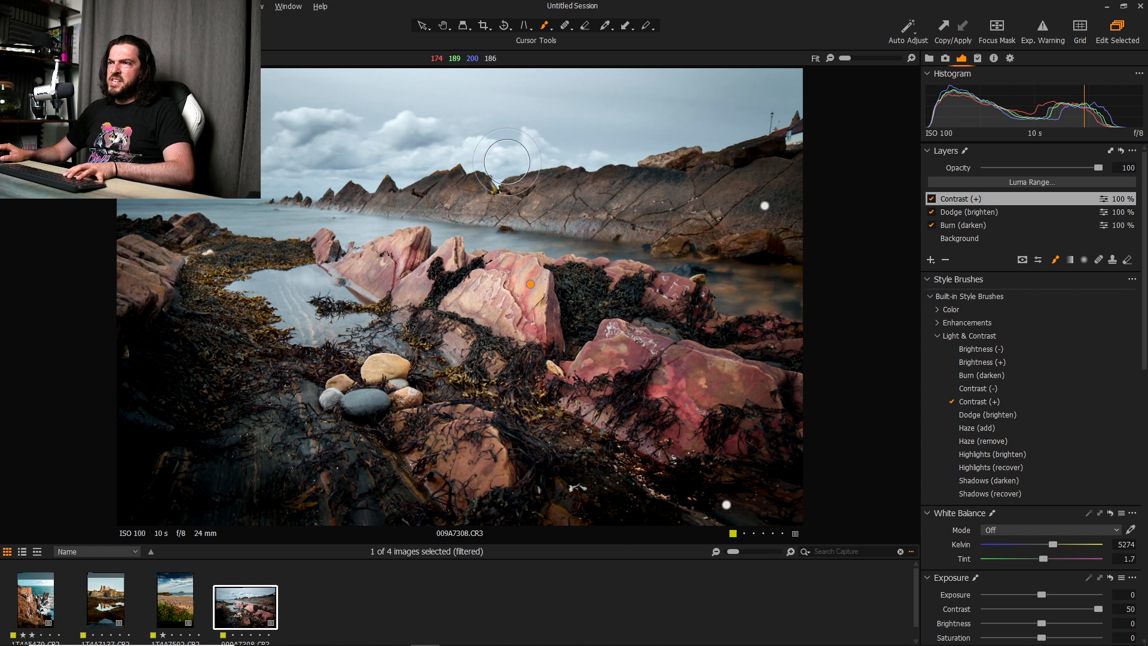
# - Add a new adjustment layer with a slightly tilted linear gradient mask covering the sky down past the horizon, and check its mask
pyautogui.click(931, 260)
pyautogui.moveTo(358, 129); pyautogui.dragTo(363, 229)
pyautogui.press('m')
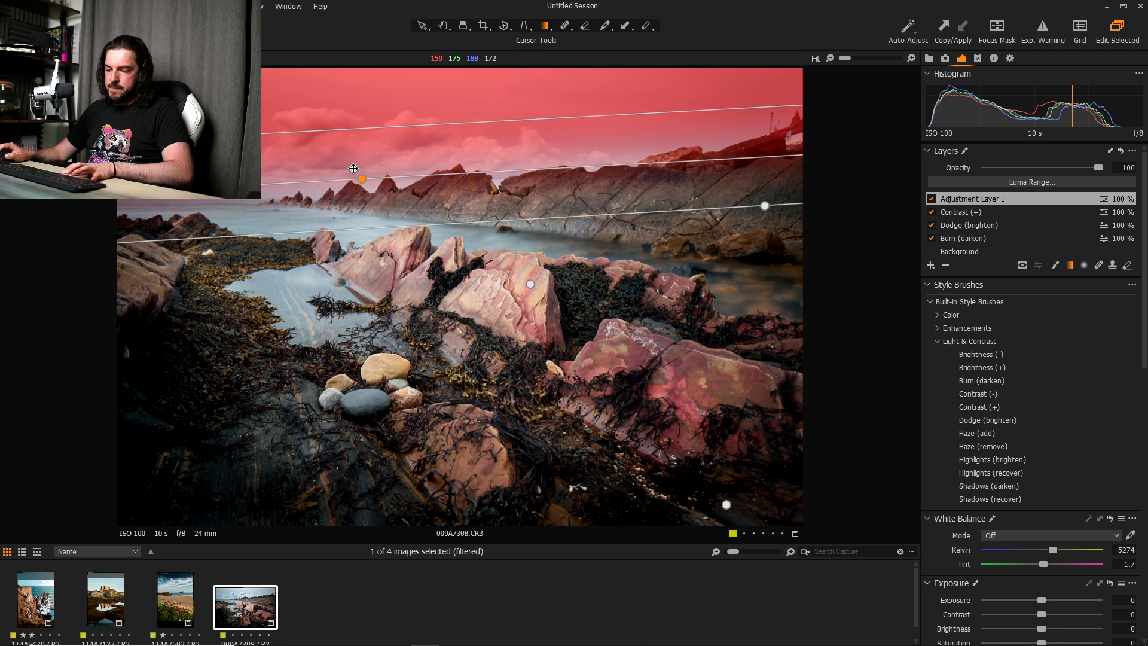
pyautogui.press('m')
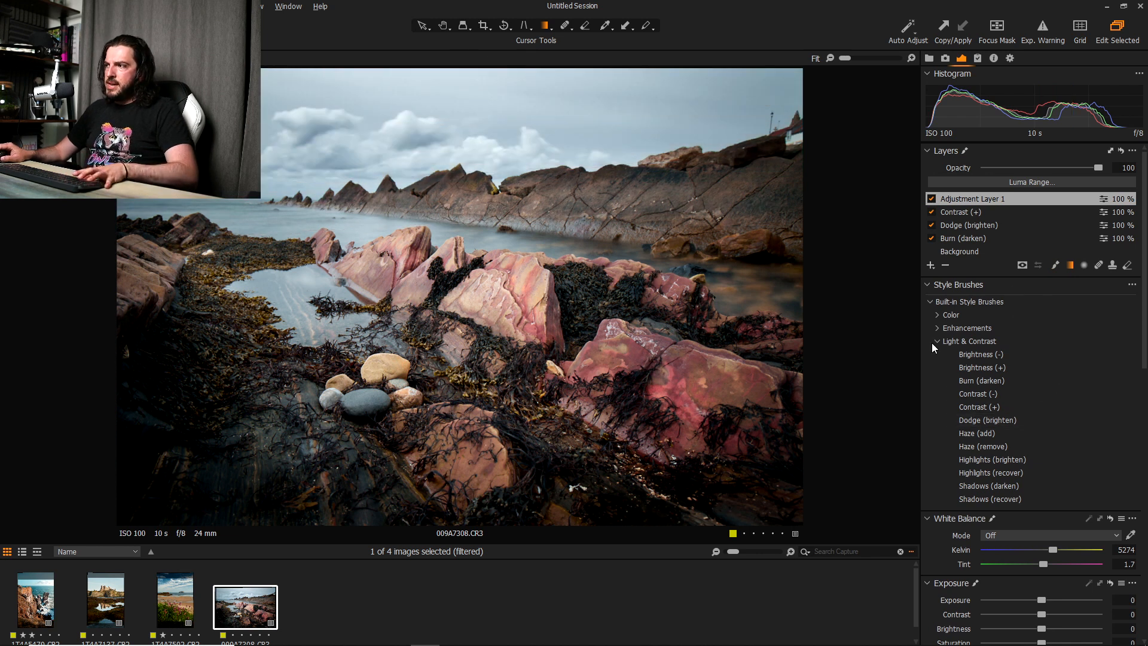
# - Set the sky gradient layer's Exposure to -0.25 and its Clarity to 21
pyautogui.click(926, 286)
pyautogui.moveTo(1041, 381); pyautogui.dragTo(1038, 381)
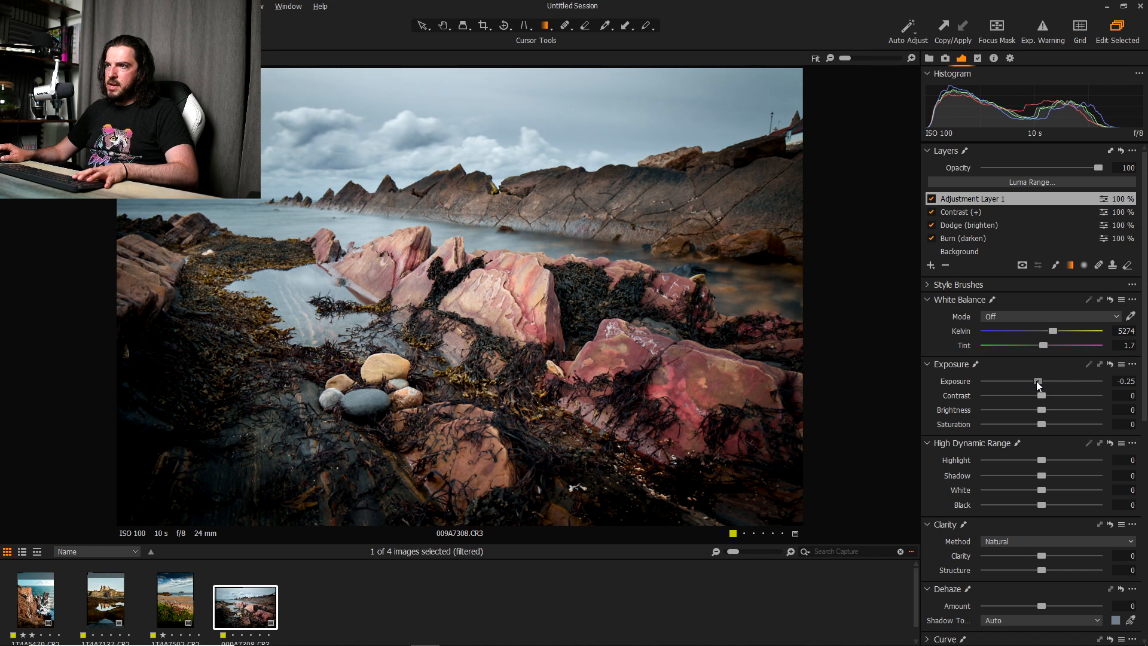
pyautogui.moveTo(1041, 556); pyautogui.dragTo(1053, 587)
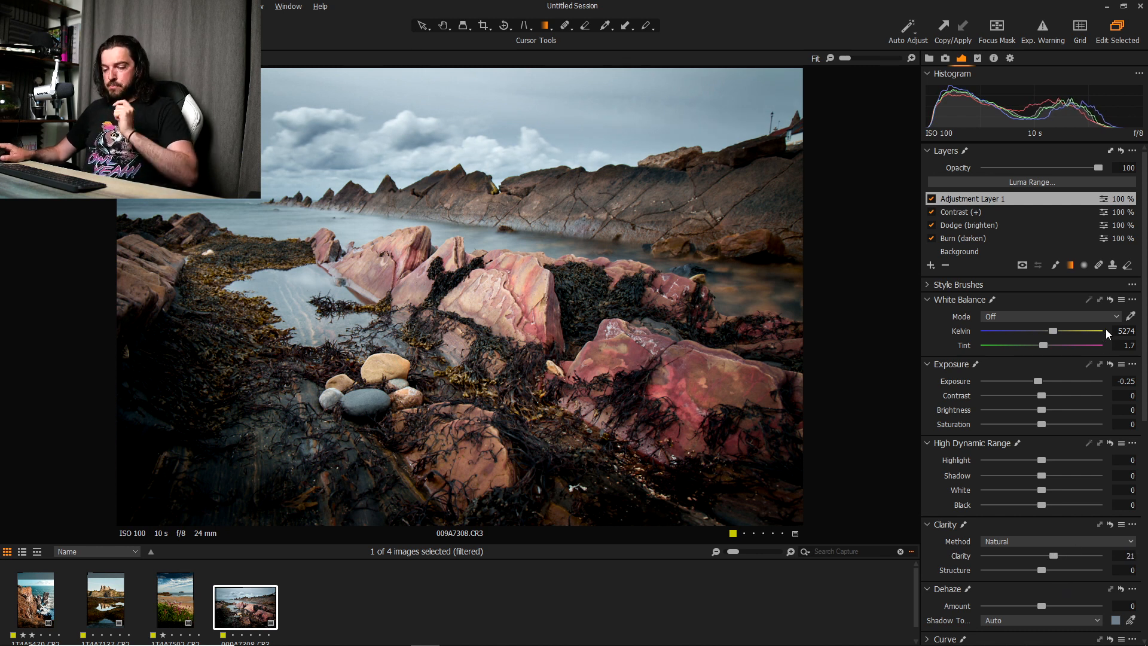
# - Restrict the sky gradient mask with a Luma Range of 130 to 235 and falloff of 110 to 255, then hide the mask
pyautogui.moveTo(625, 146)
pyautogui.press('m')
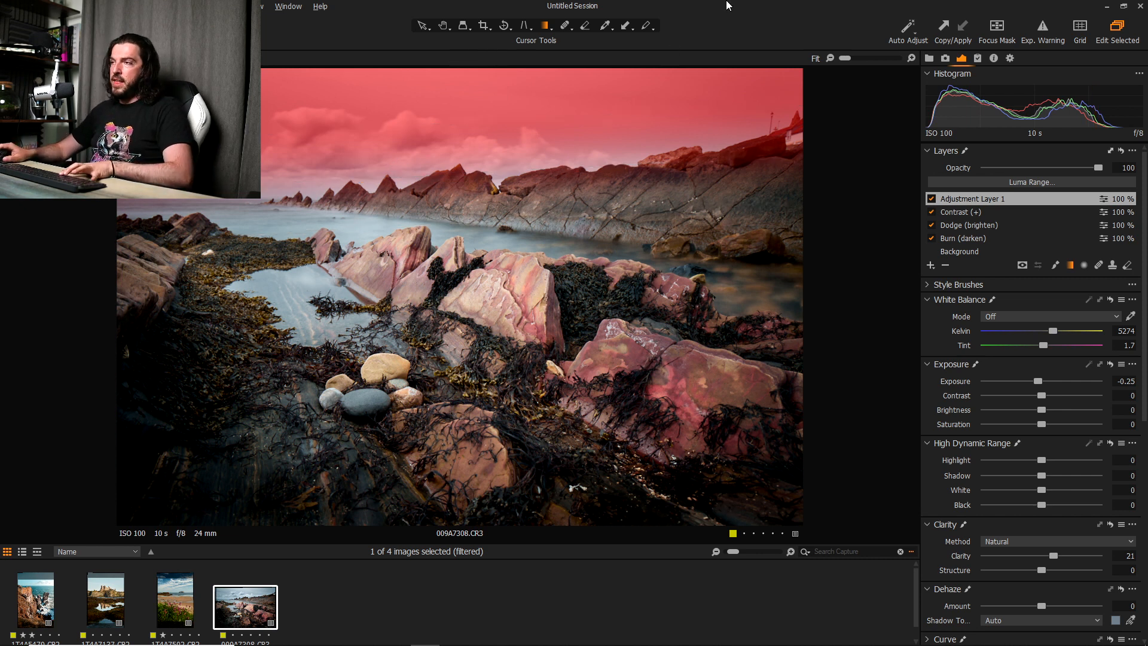
pyautogui.rightClick(979, 199)
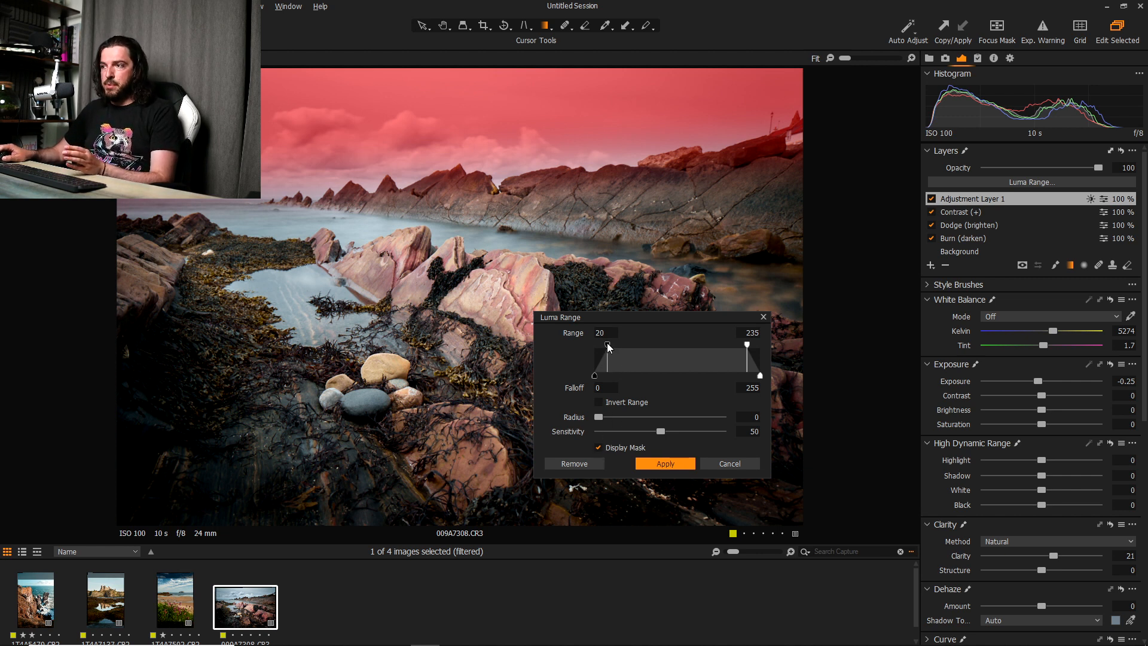
pyautogui.moveTo(611, 345)
pyautogui.mouseDown()
pyautogui.moveTo(631, 347)
pyautogui.moveTo(623, 353)
pyautogui.mouseUp()
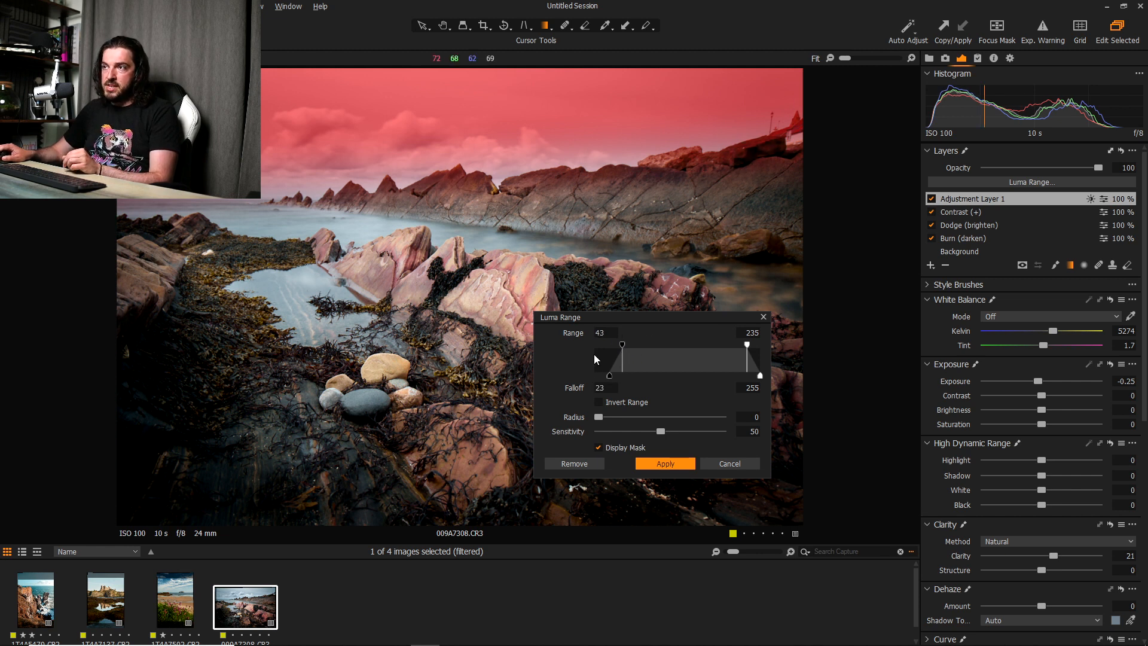
pyautogui.moveTo(624, 344); pyautogui.dragTo(680, 356)
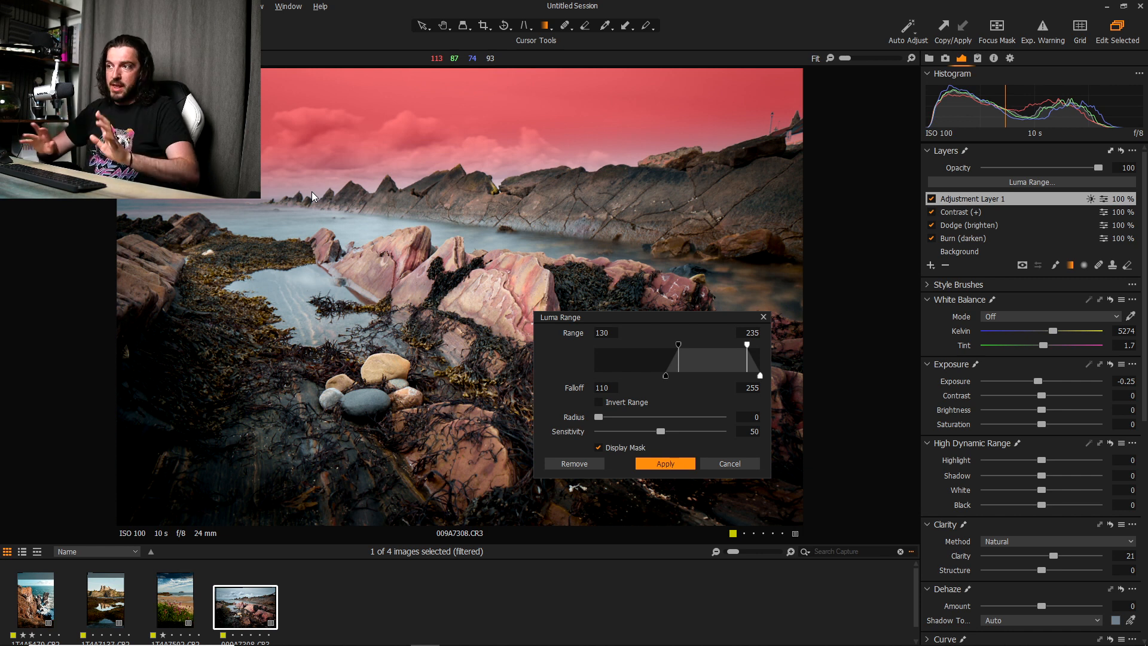
pyautogui.click(658, 463)
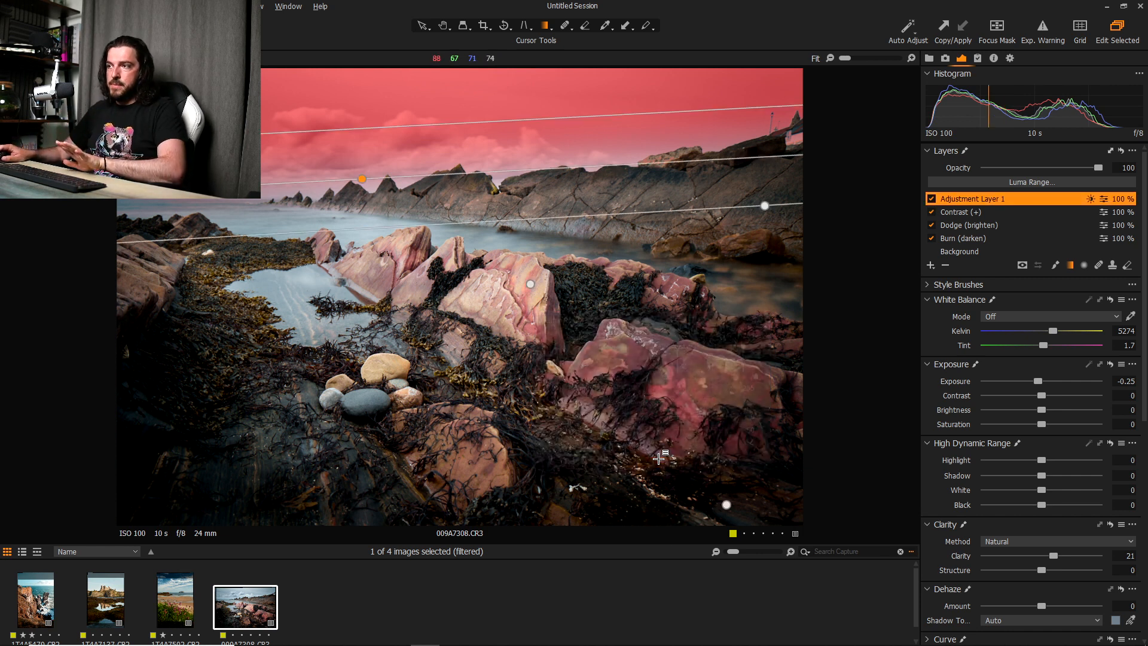
pyautogui.press('m')
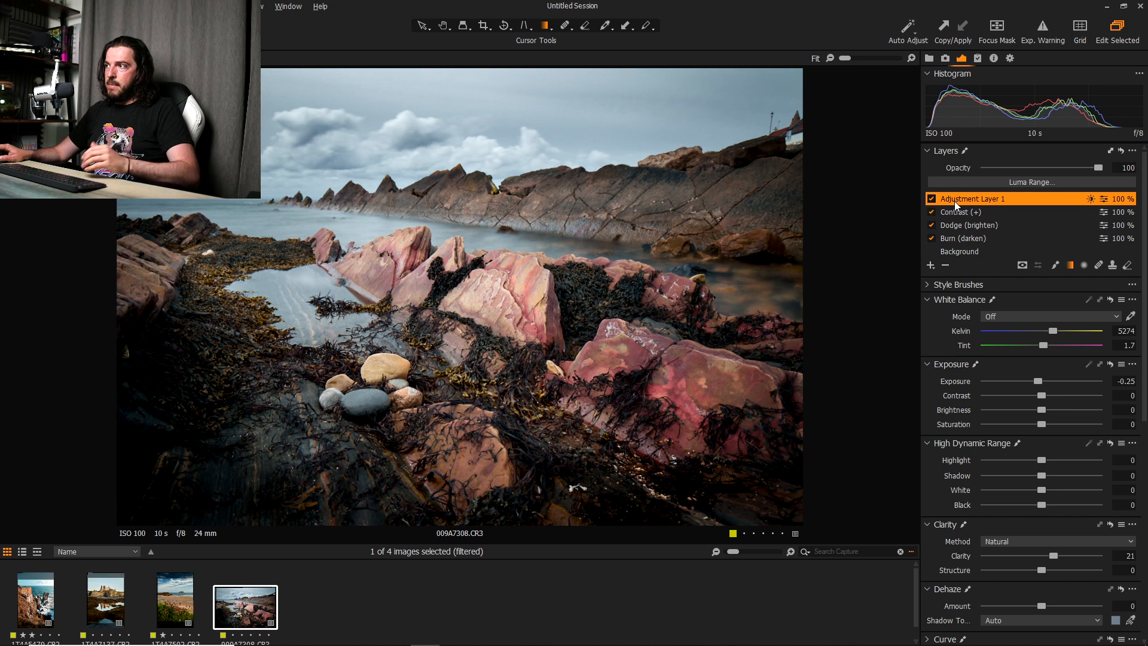
# - Compare the sky with the gradient adjustment layer switched off and on, leaving it enabled
pyautogui.click(932, 199)
pyautogui.click(931, 199)
pyautogui.click(931, 199)
pyautogui.click(931, 199)
pyautogui.click(932, 199)
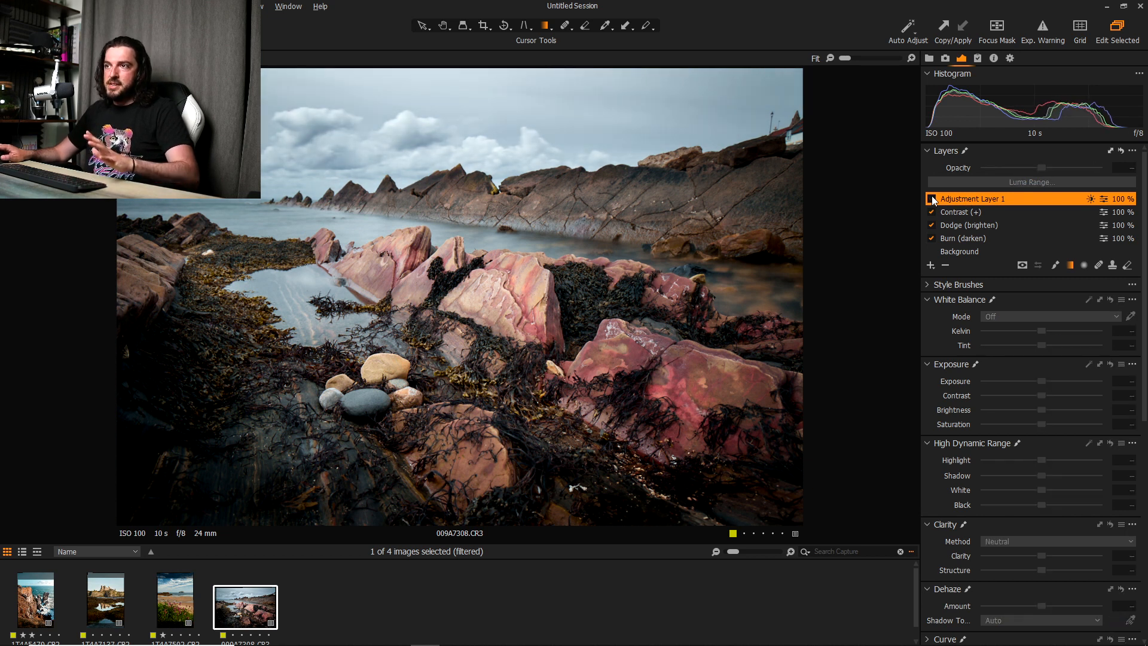
pyautogui.click(931, 199)
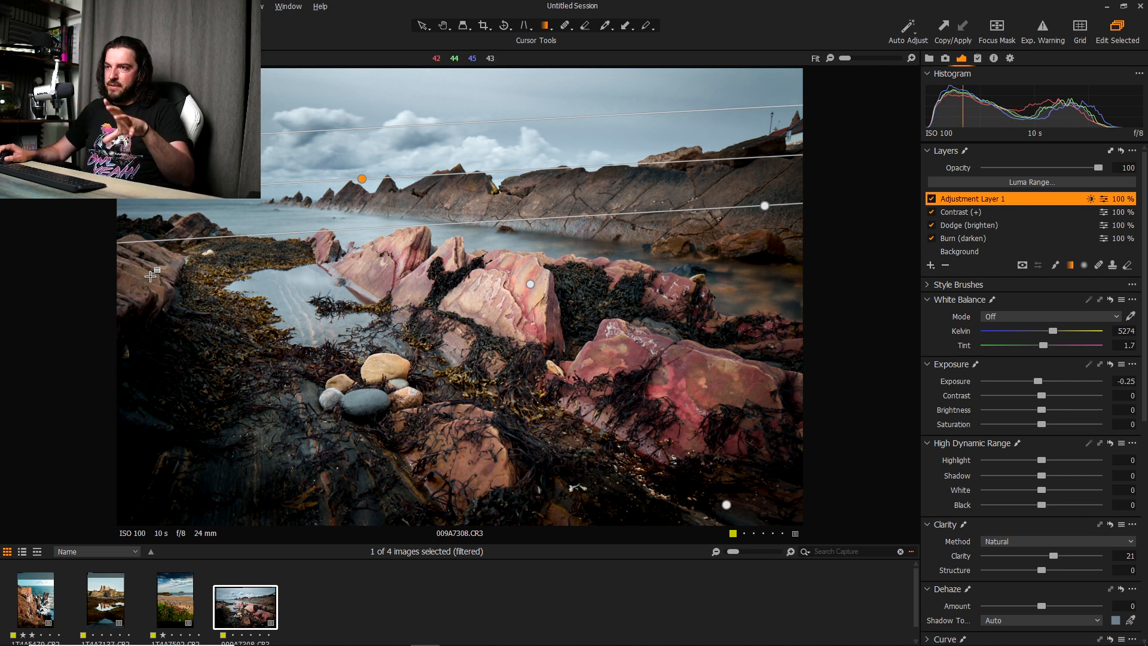
# - Crop the photo to an 11.83 by 11.83 in square framing the pebbles, central pink rocks and clouds, and apply it
pyautogui.click(487, 24)
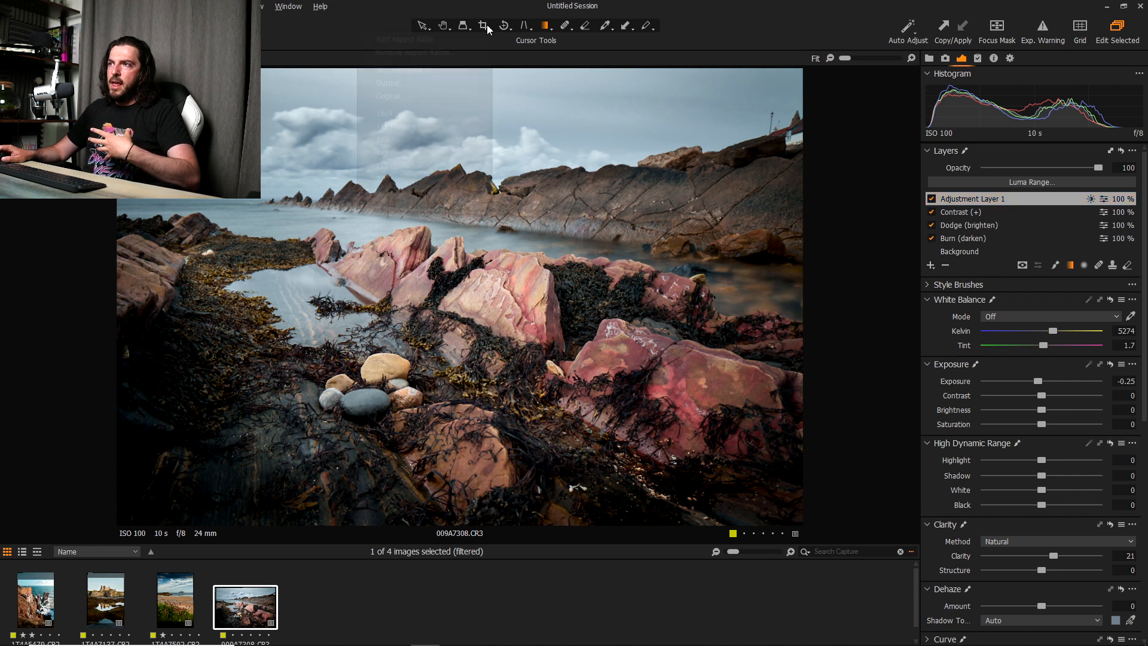
pyautogui.click(411, 126)
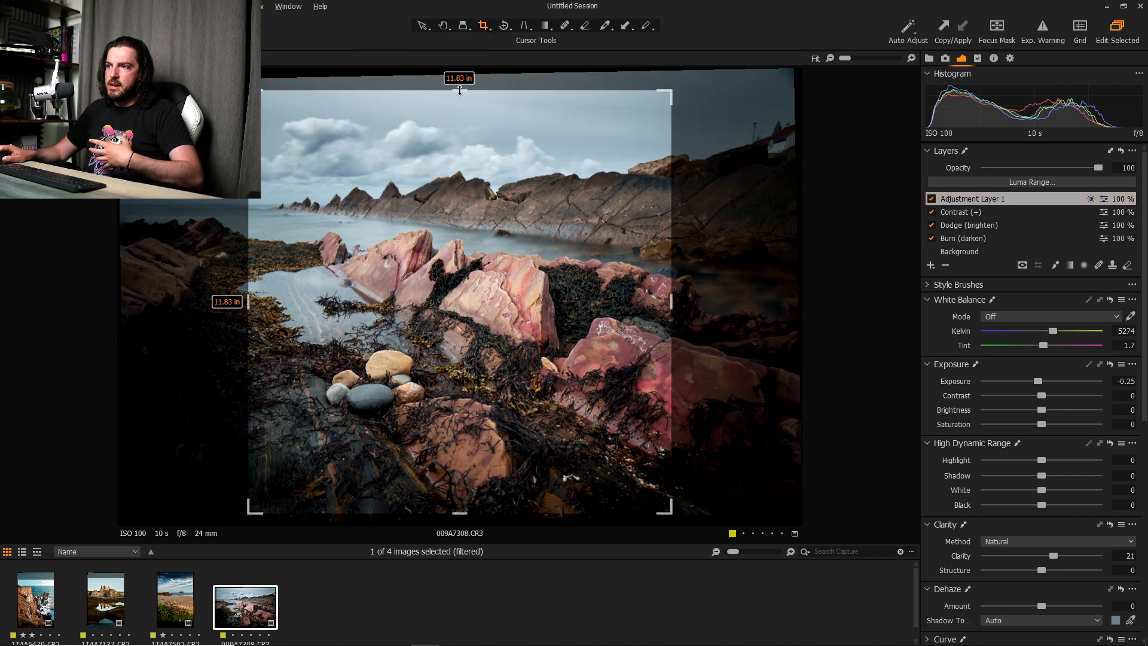
pyautogui.moveTo(511, 209)
pyautogui.mouseDown()
pyautogui.moveTo(502, 197)
pyautogui.moveTo(509, 210)
pyautogui.mouseUp()
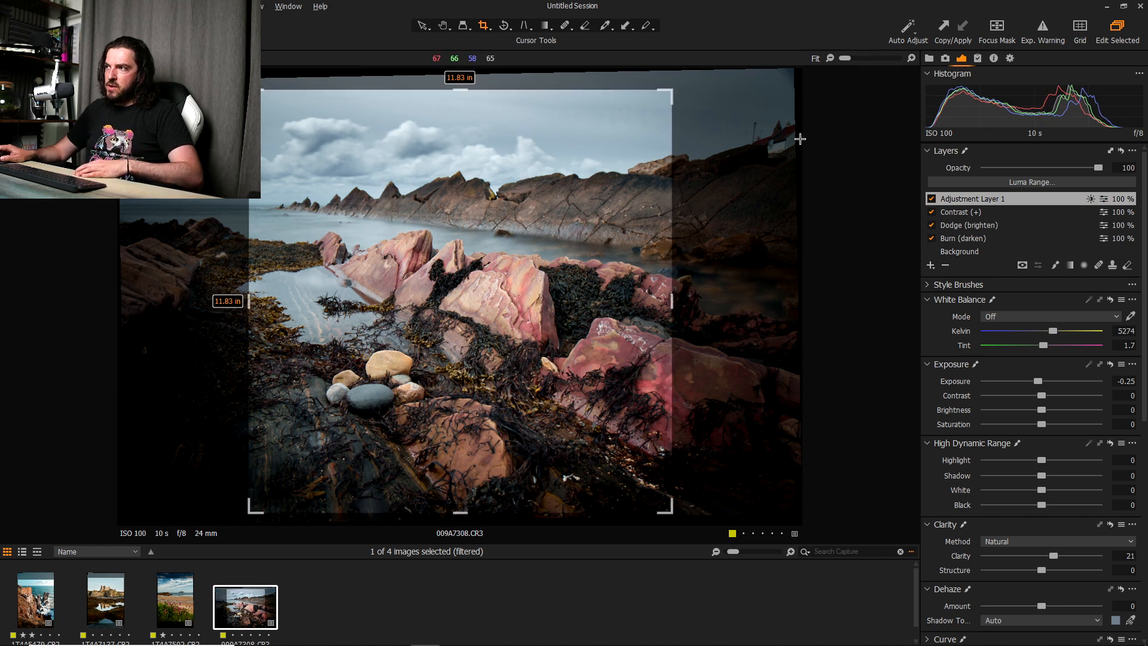
pyautogui.moveTo(581, 299)
pyautogui.mouseDown()
pyautogui.moveTo(575, 307)
pyautogui.moveTo(581, 299)
pyautogui.mouseUp()
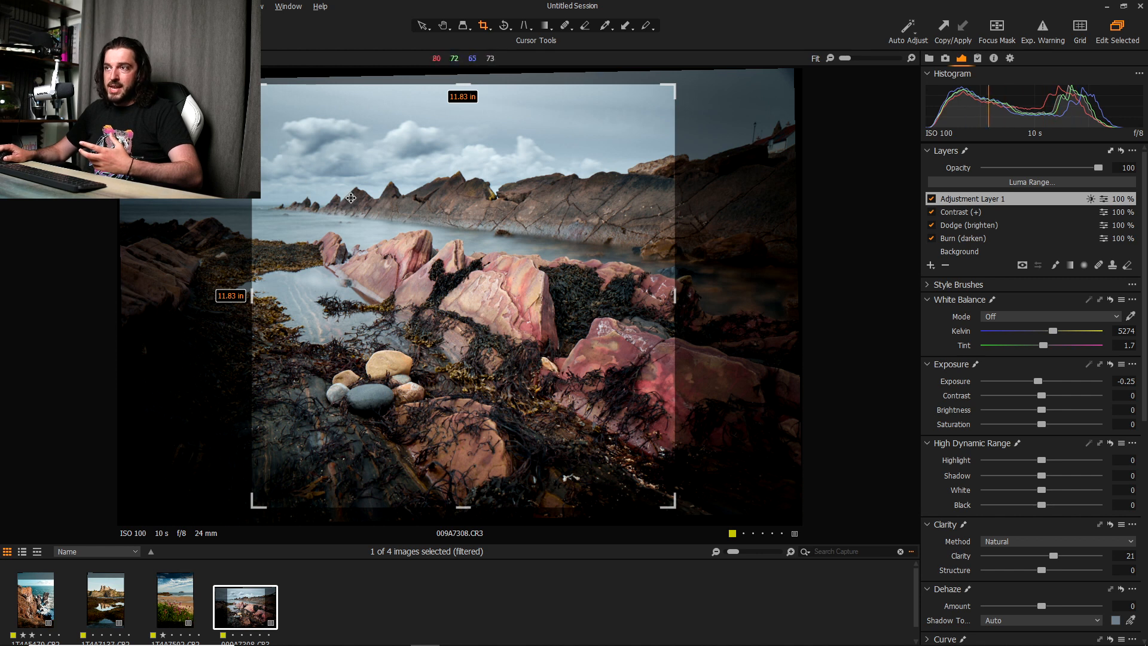
pyautogui.moveTo(530, 287); pyautogui.dragTo(525, 289)
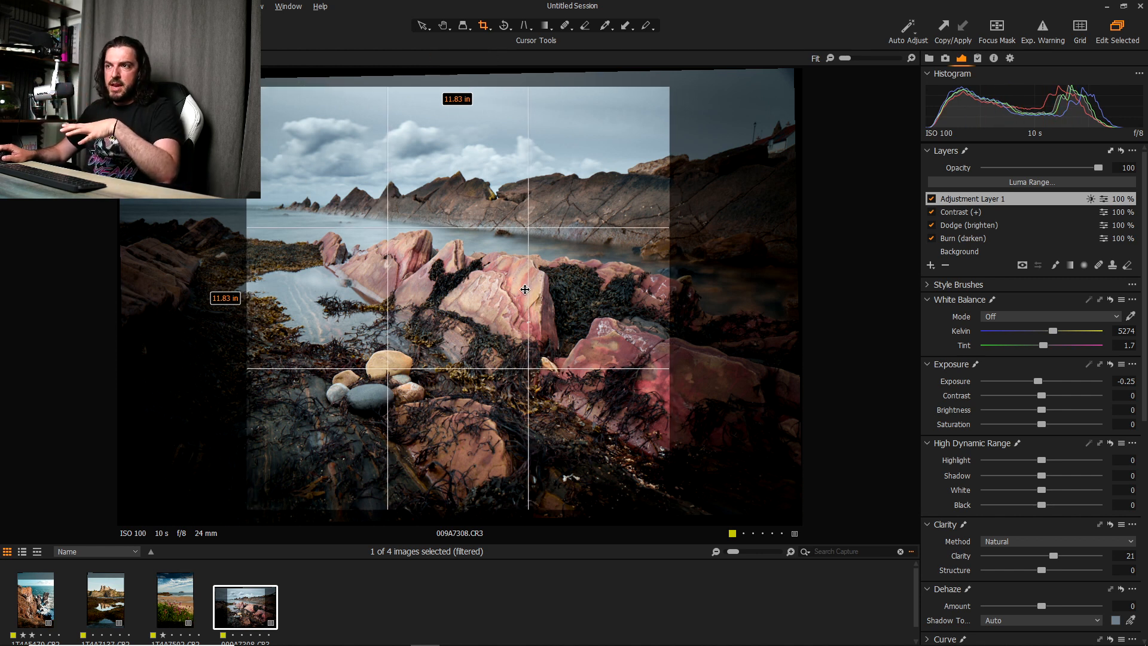
pyautogui.moveTo(525, 289); pyautogui.dragTo(525, 289)
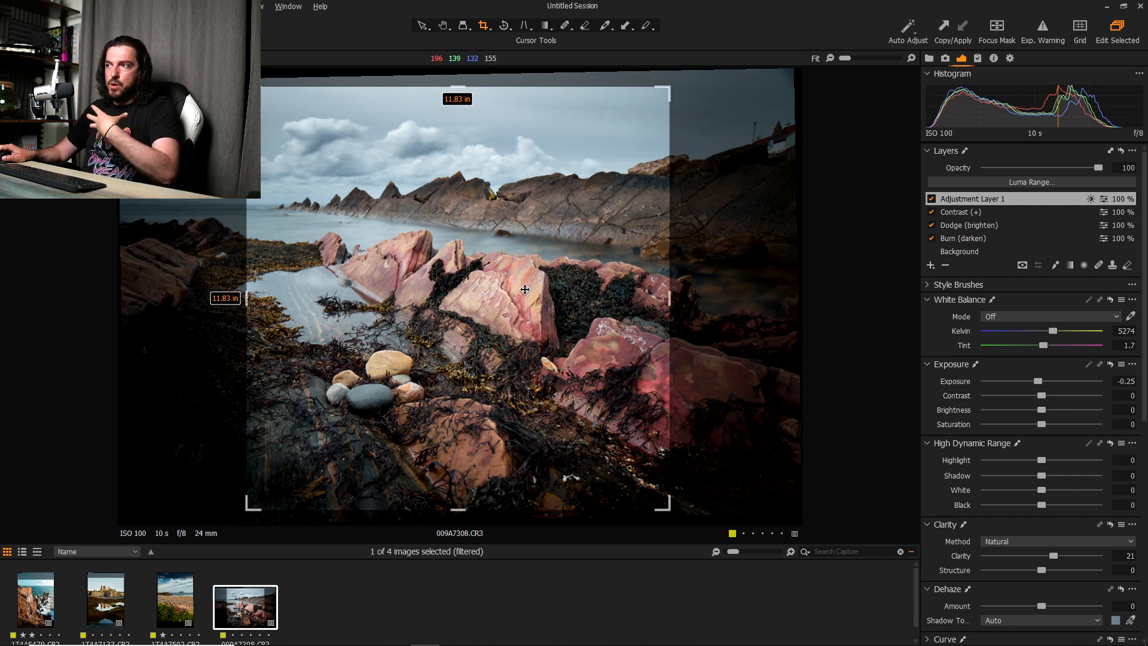
pyautogui.click(422, 26)
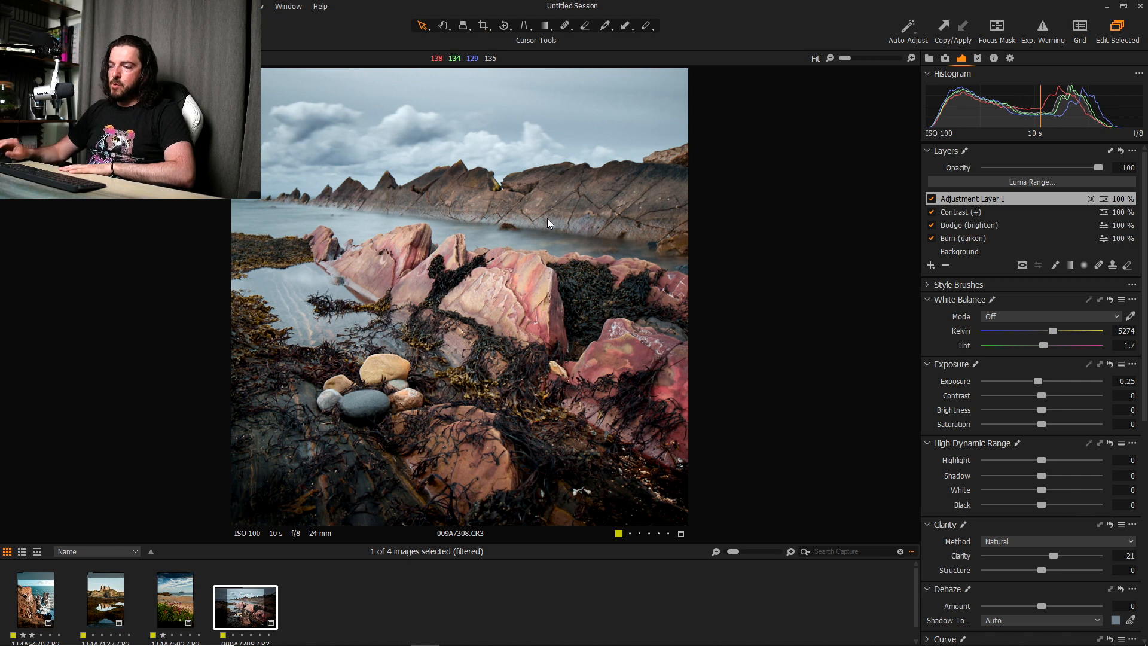
# - Tint the shadows of the sky gradient layer toward blue with the 3-Way color balance
pyautogui.scroll(-6, 1068, 359)
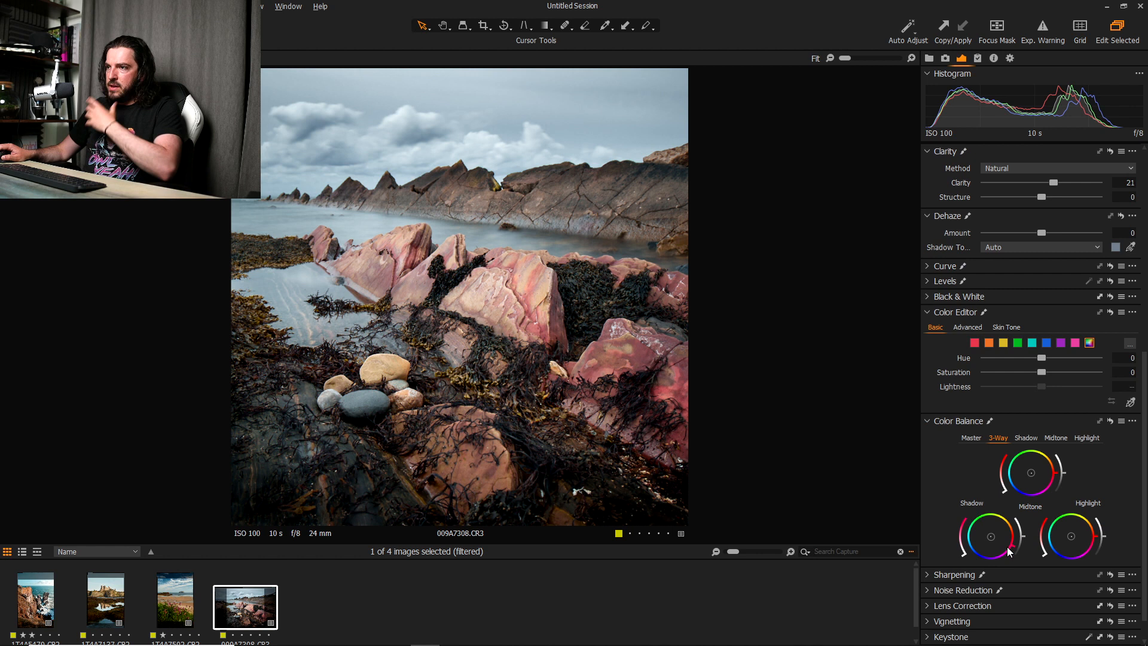
pyautogui.moveTo(990, 561); pyautogui.dragTo(957, 538)
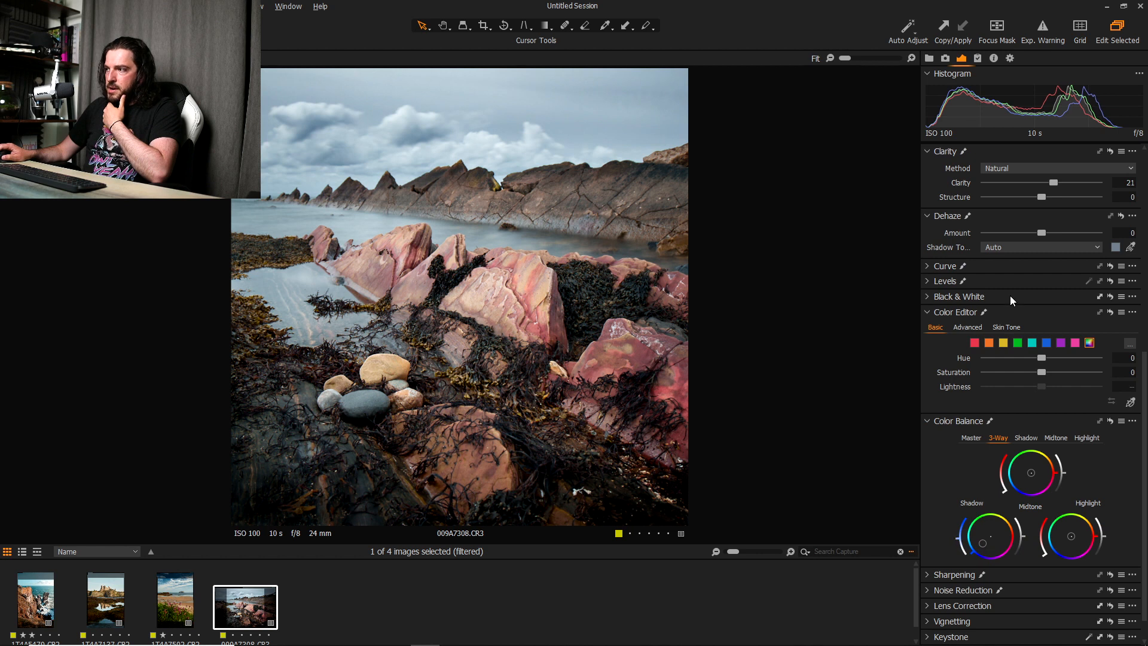
# - Select the Background layer and use its 3-Way color balance to tint the shadows blue and the highlights warm orange
pyautogui.scroll(10, 1035, 484)
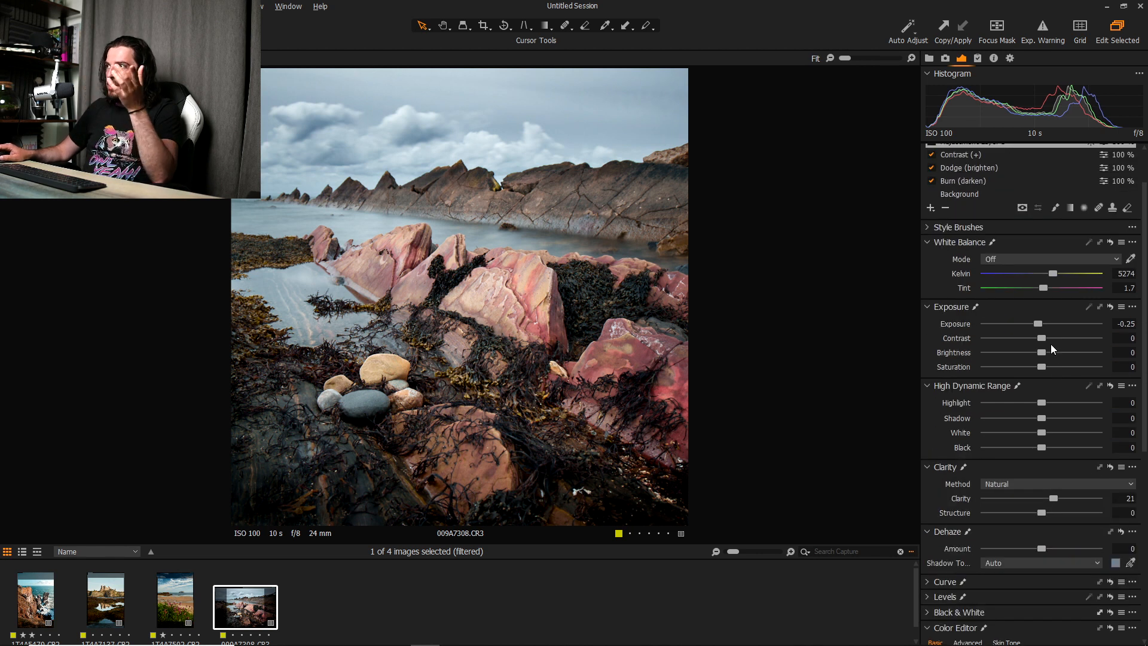
pyautogui.click(963, 252)
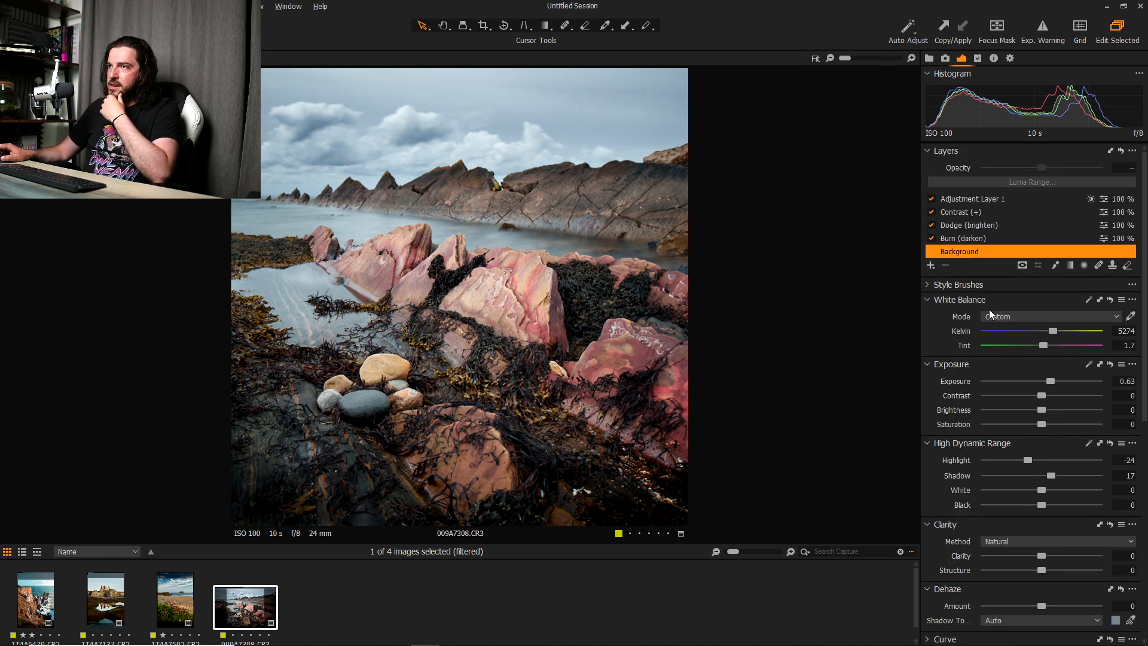
pyautogui.scroll(-7, 1069, 520)
pyautogui.scroll(-3, 1069, 511)
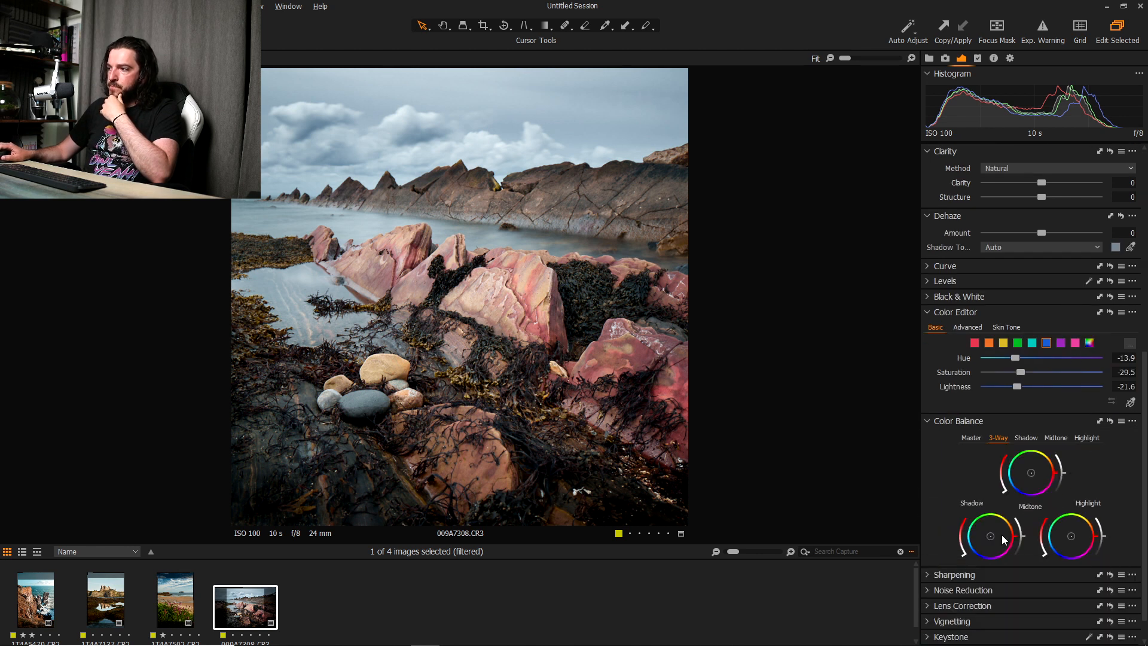
pyautogui.moveTo(993, 538); pyautogui.dragTo(961, 549)
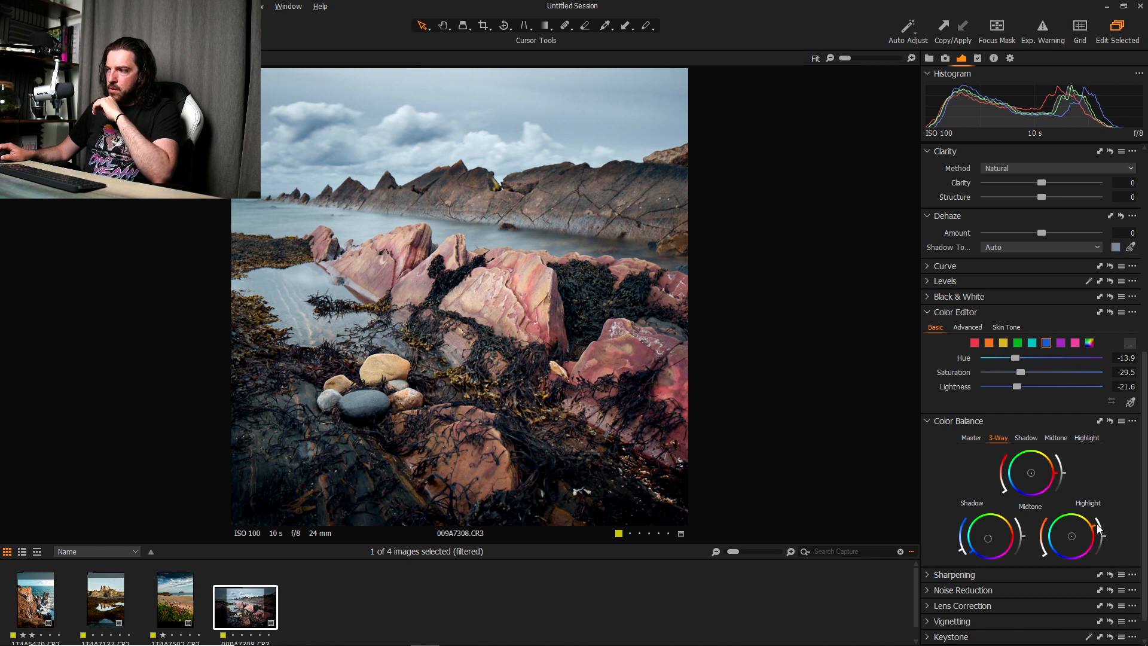
pyautogui.moveTo(1042, 558)
pyautogui.mouseDown()
pyautogui.moveTo(1038, 538)
pyautogui.moveTo(1038, 548)
pyautogui.mouseUp()
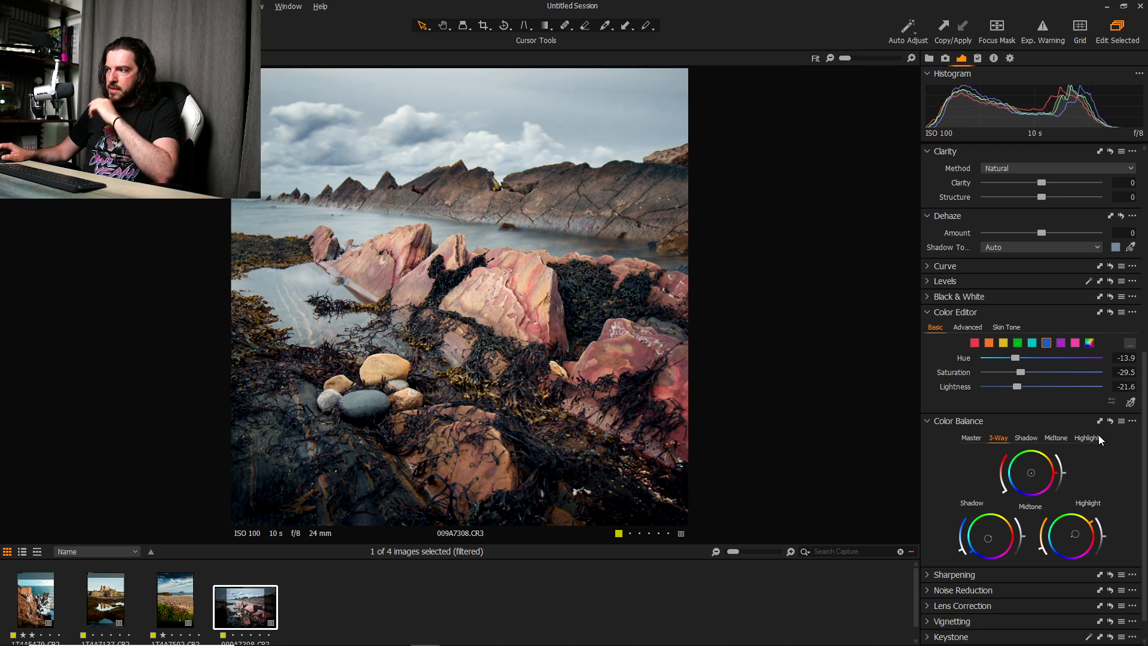
# - Compare the photo with and without the Background layer's color balance, leaving the color balance applied
pyautogui.click(1111, 423)
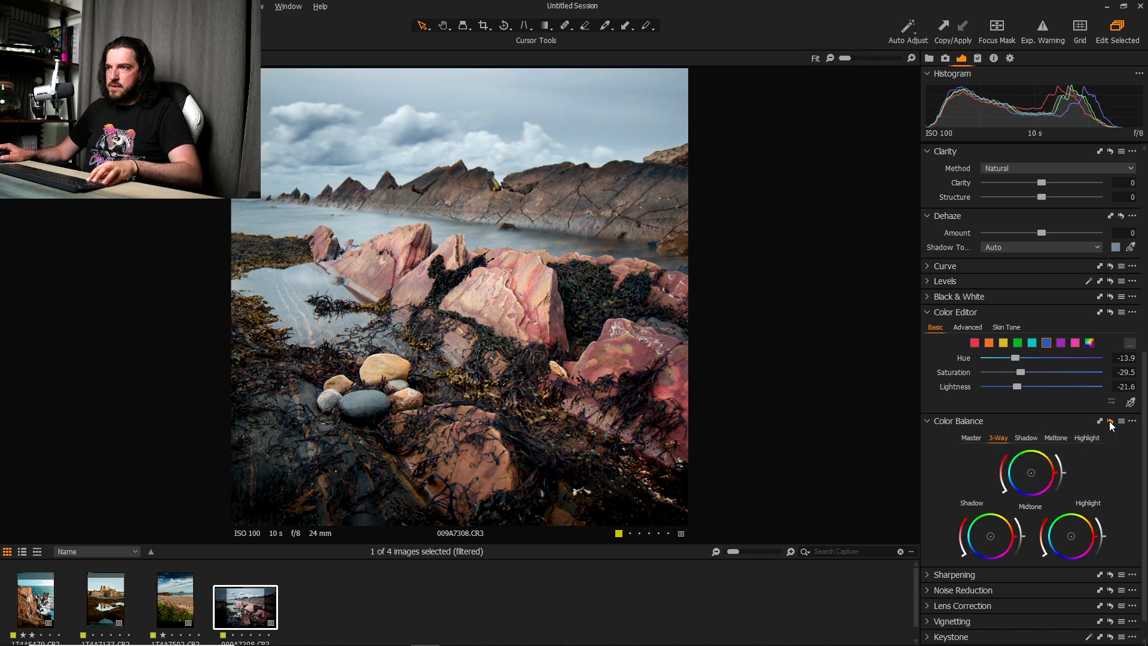
pyautogui.keyDown('alt'); pyautogui.click(1109, 422); pyautogui.keyUp('alt')
pyautogui.keyDown('alt'); pyautogui.click(1109, 423); pyautogui.keyUp('alt')
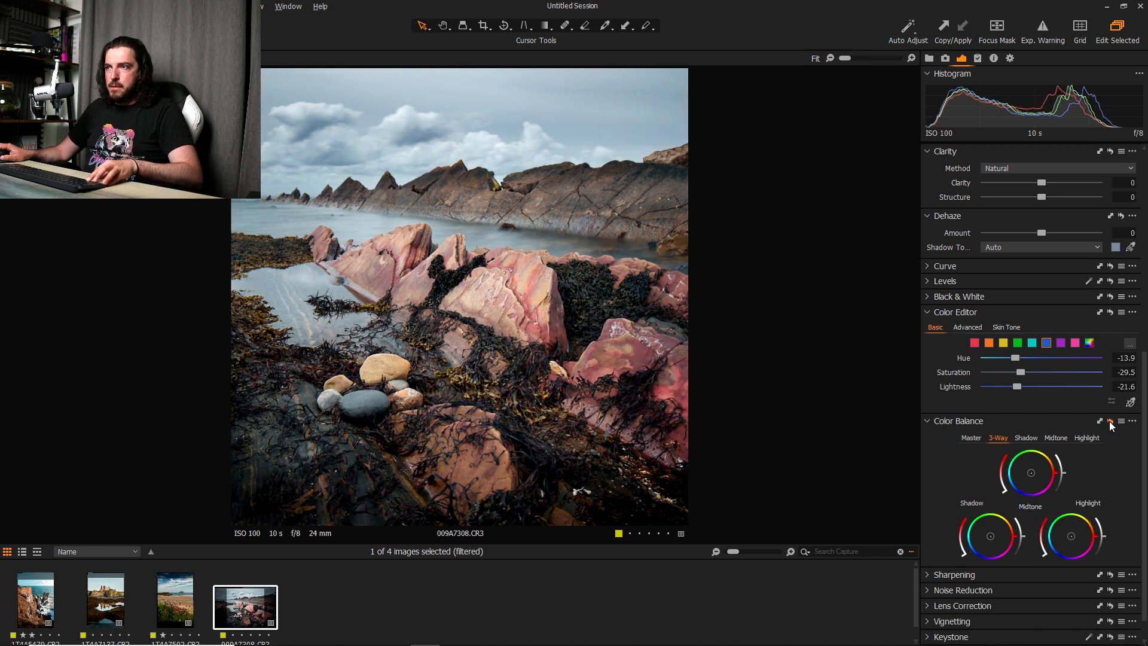
pyautogui.keyDown('alt'); pyautogui.click(1110, 422); pyautogui.keyUp('alt')
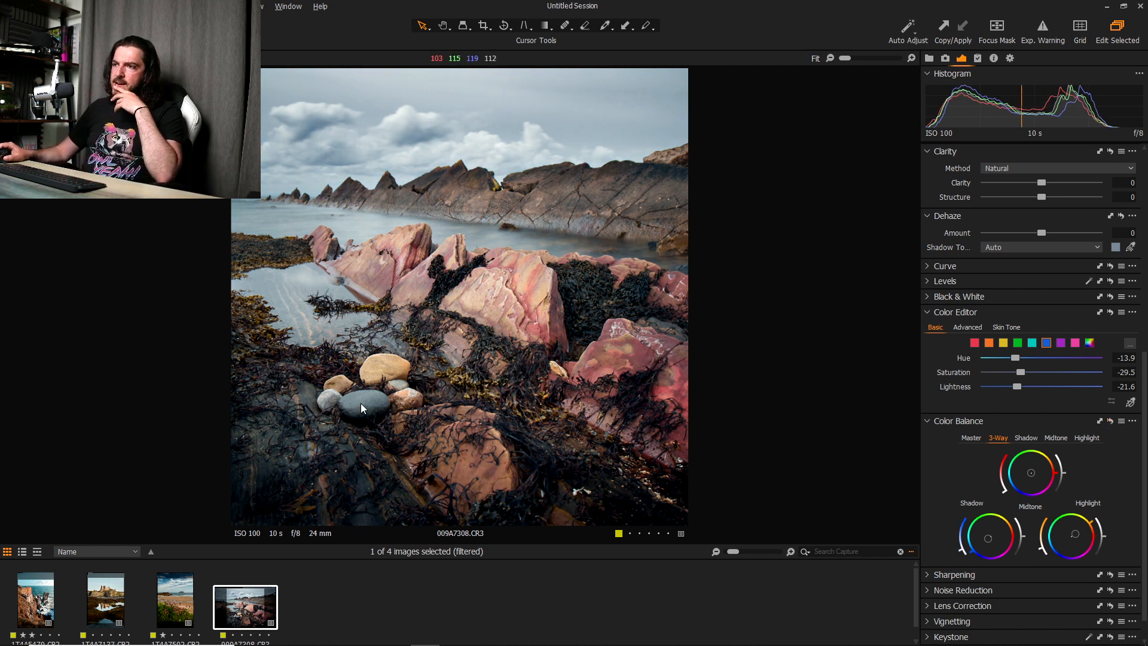
# - Set the Background layer's overall Saturation to 8 in the Exposure settings
pyautogui.scroll(8, 1034, 450)
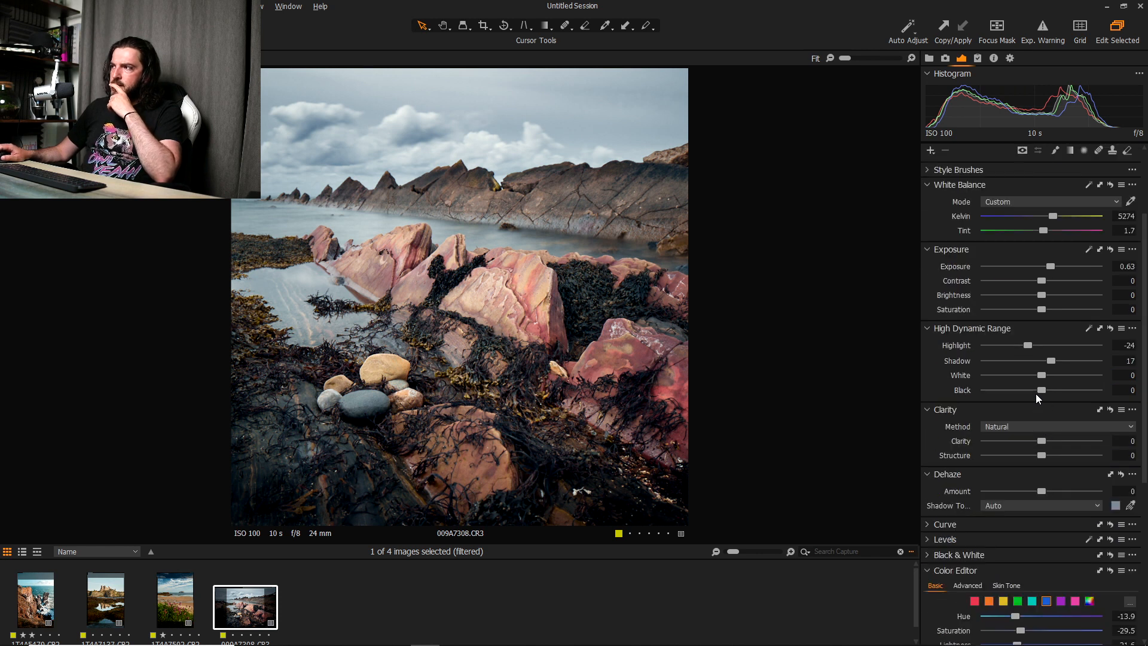
pyautogui.moveTo(1040, 311); pyautogui.dragTo(1046, 312)
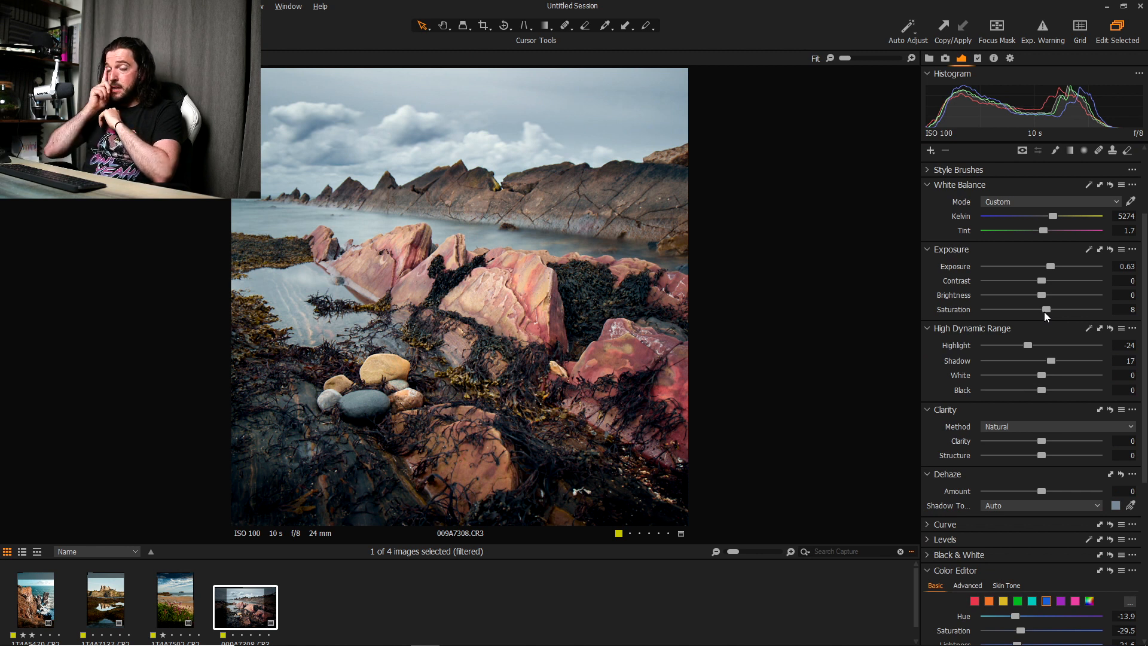
# - Set the yellow range's Hue to -10.7 and Saturation to -29.5 in the Background layer's basic Color Editor
pyautogui.scroll(-4, 999, 418)
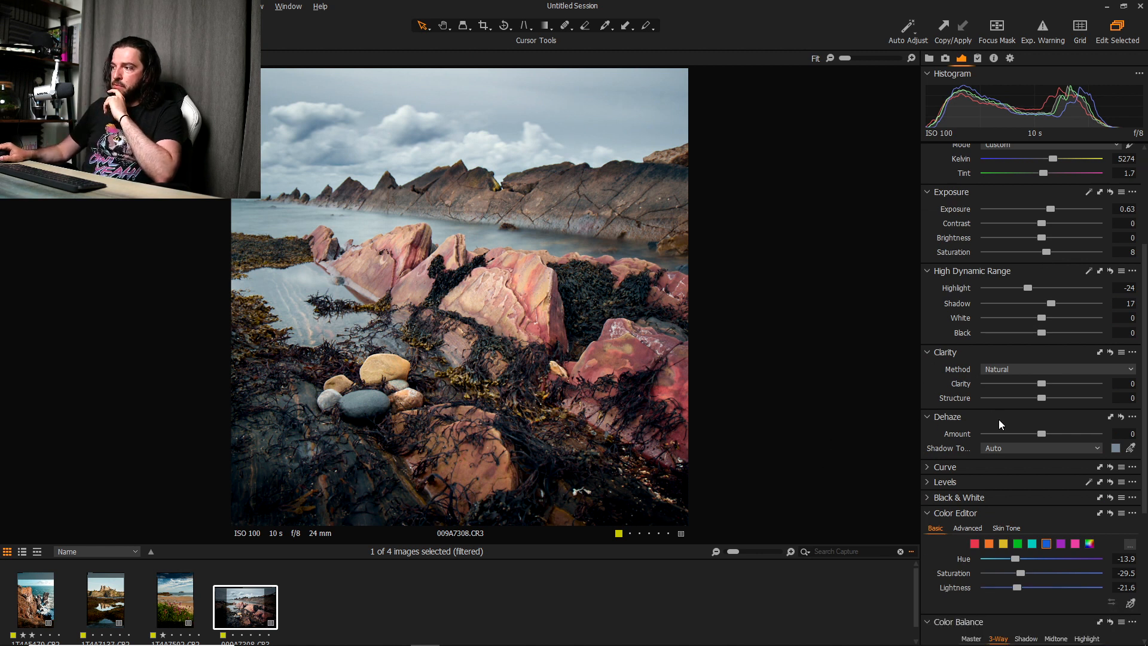
pyautogui.click(1005, 457)
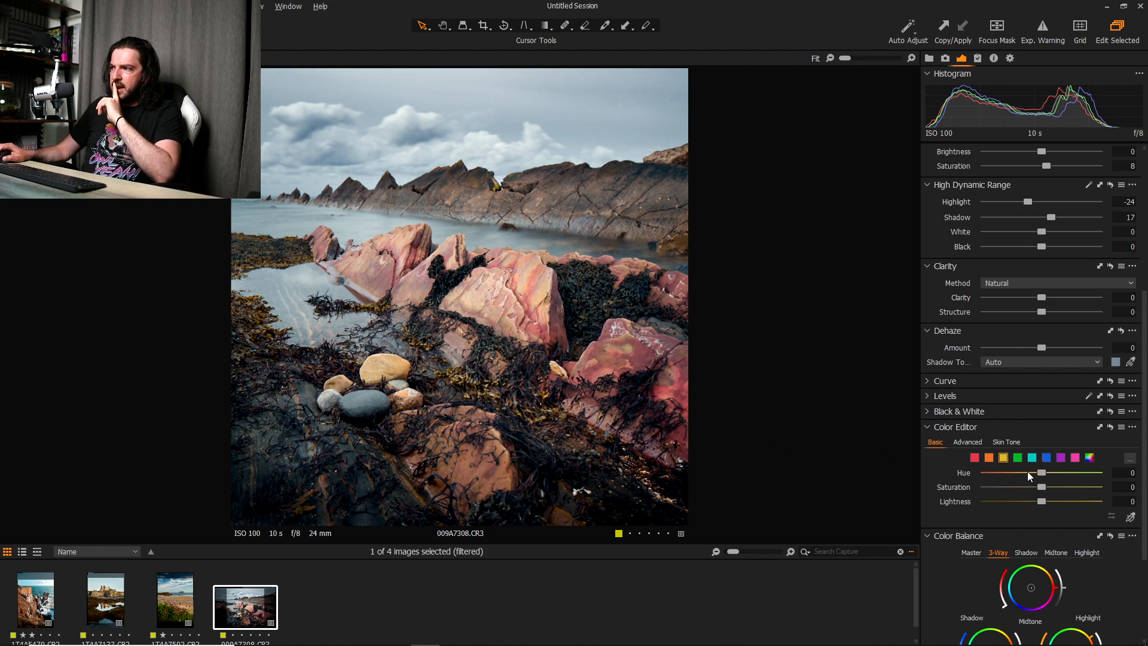
pyautogui.scroll(3, 1070, 418)
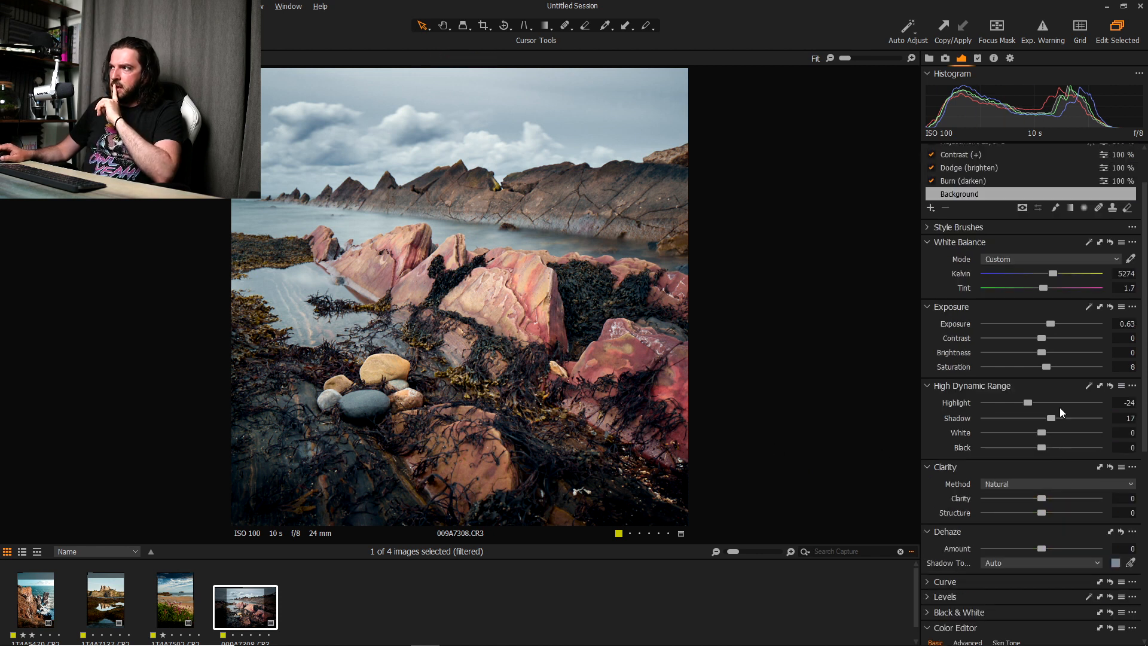
pyautogui.scroll(-2, 1061, 418)
pyautogui.moveTo(1042, 501)
pyautogui.mouseDown()
pyautogui.moveTo(1004, 503)
pyautogui.moveTo(1053, 500)
pyautogui.mouseUp()
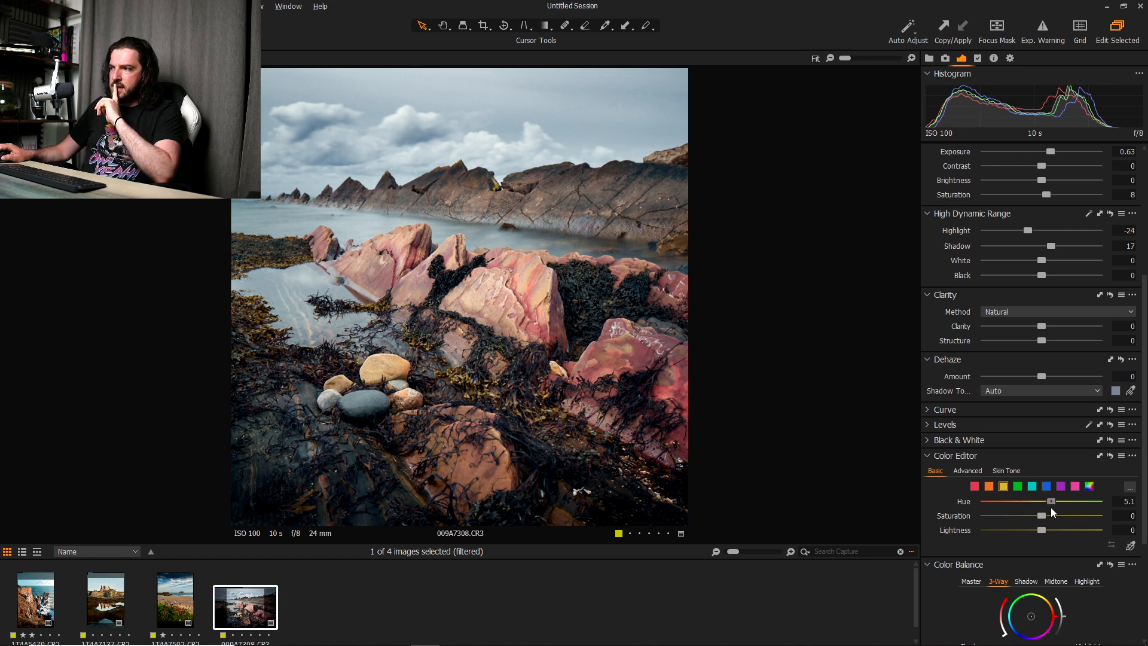
pyautogui.doubleClick(1040, 511)
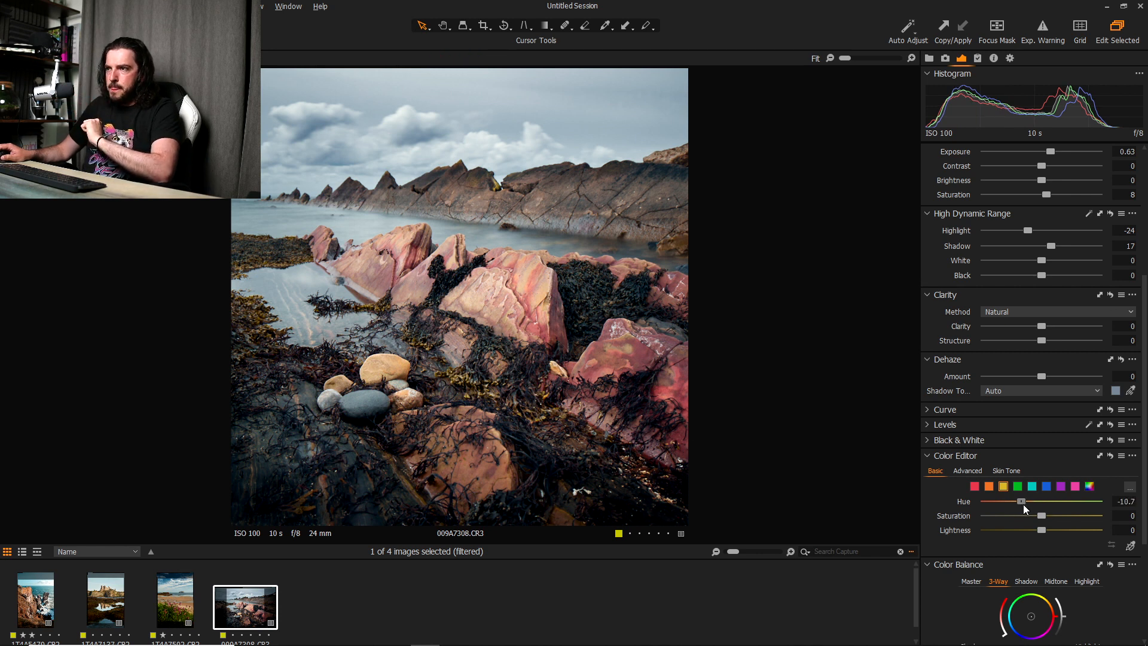
pyautogui.moveTo(1042, 515)
pyautogui.mouseDown()
pyautogui.moveTo(1053, 515)
pyautogui.moveTo(1027, 518)
pyautogui.mouseUp()
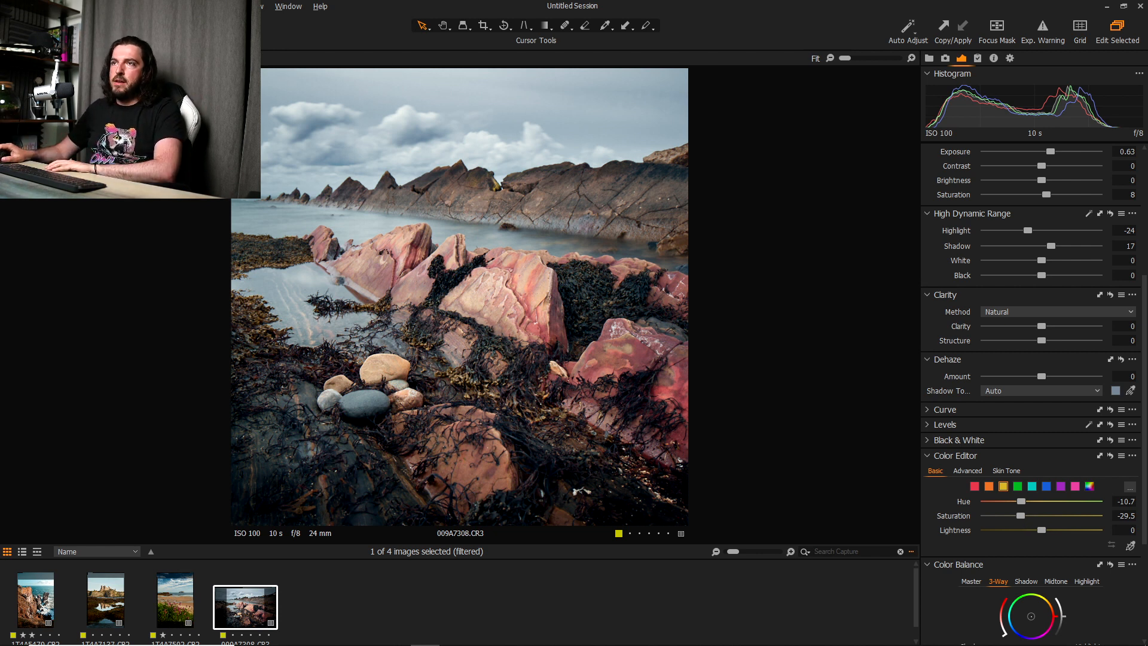
# - Compare the rocky shore photo before and after editing with the split slider, and view the edited cliff photo before returning to it
pyautogui.press('y')
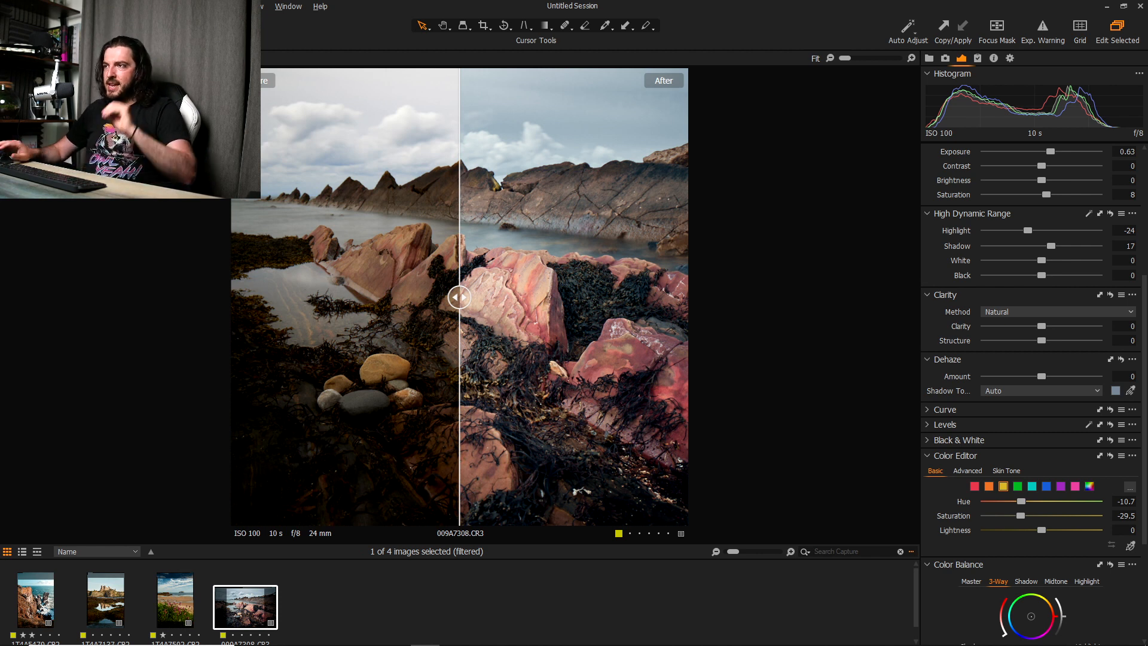
pyautogui.moveTo(459, 297); pyautogui.dragTo(695, 322)
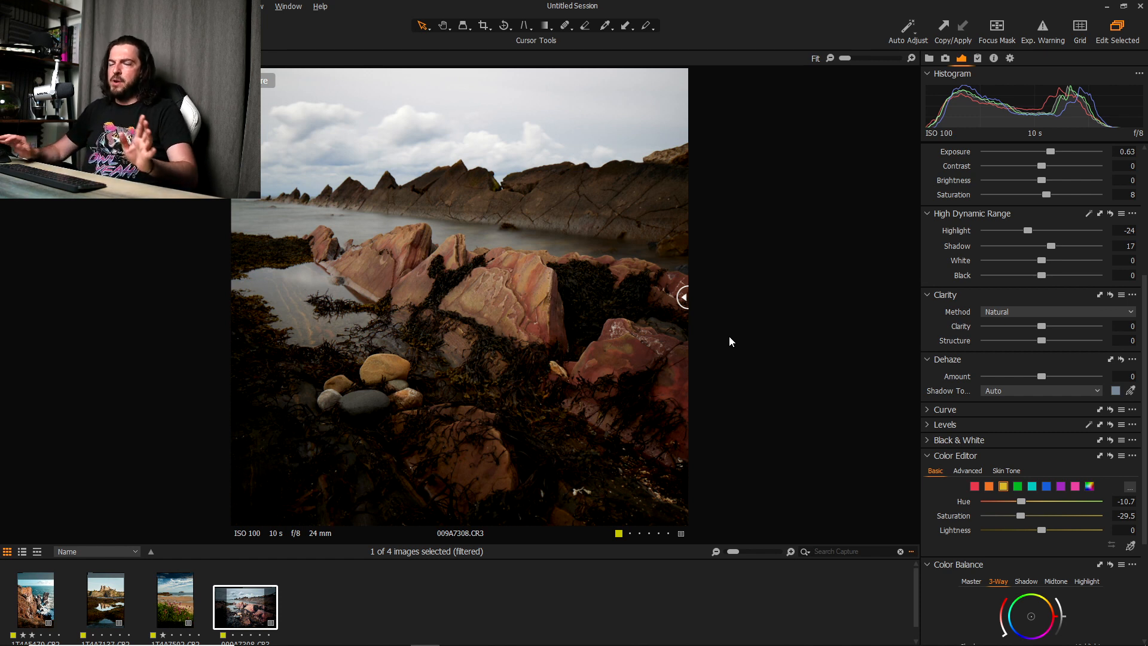
pyautogui.moveTo(686, 294); pyautogui.dragTo(92, 405)
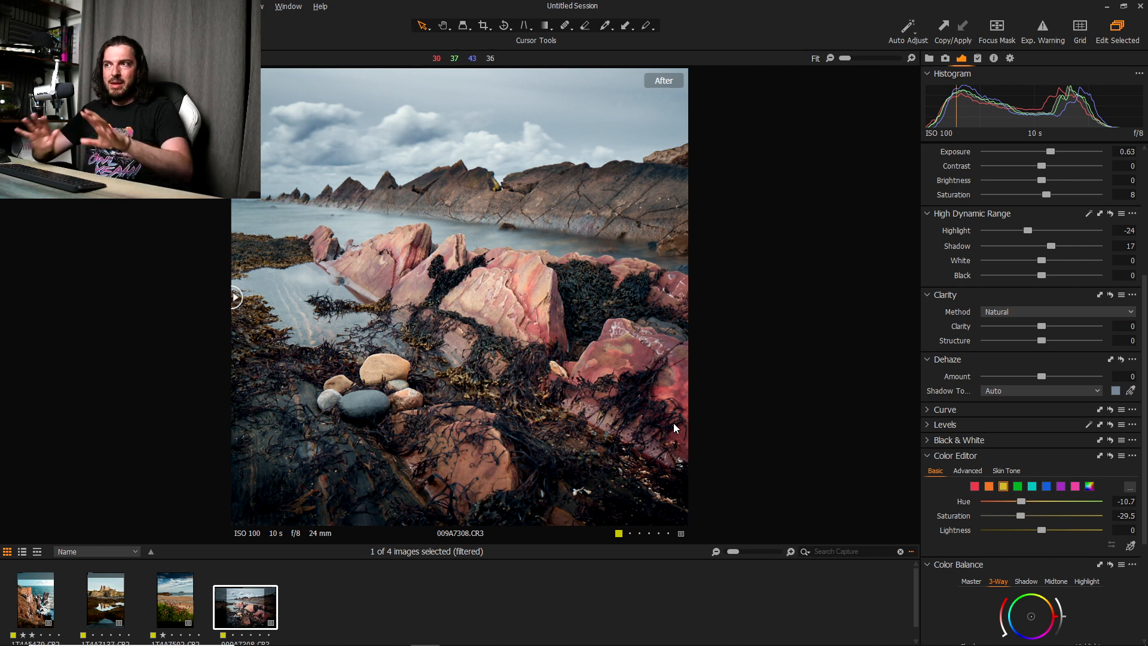
pyautogui.click(39, 600)
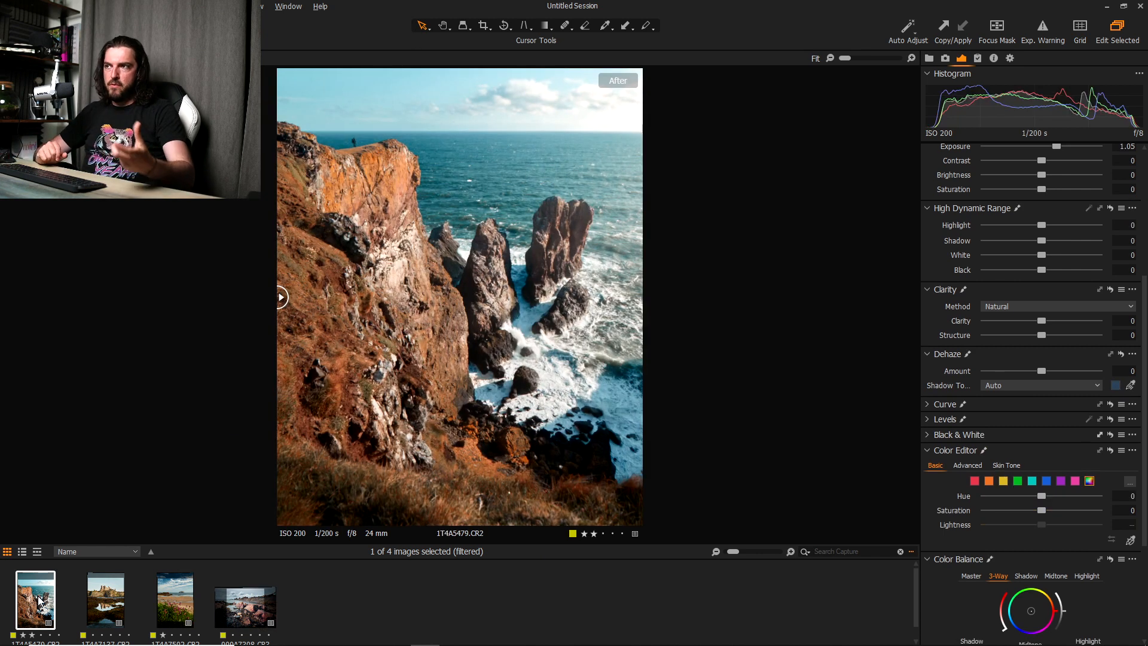
pyautogui.click(238, 609)
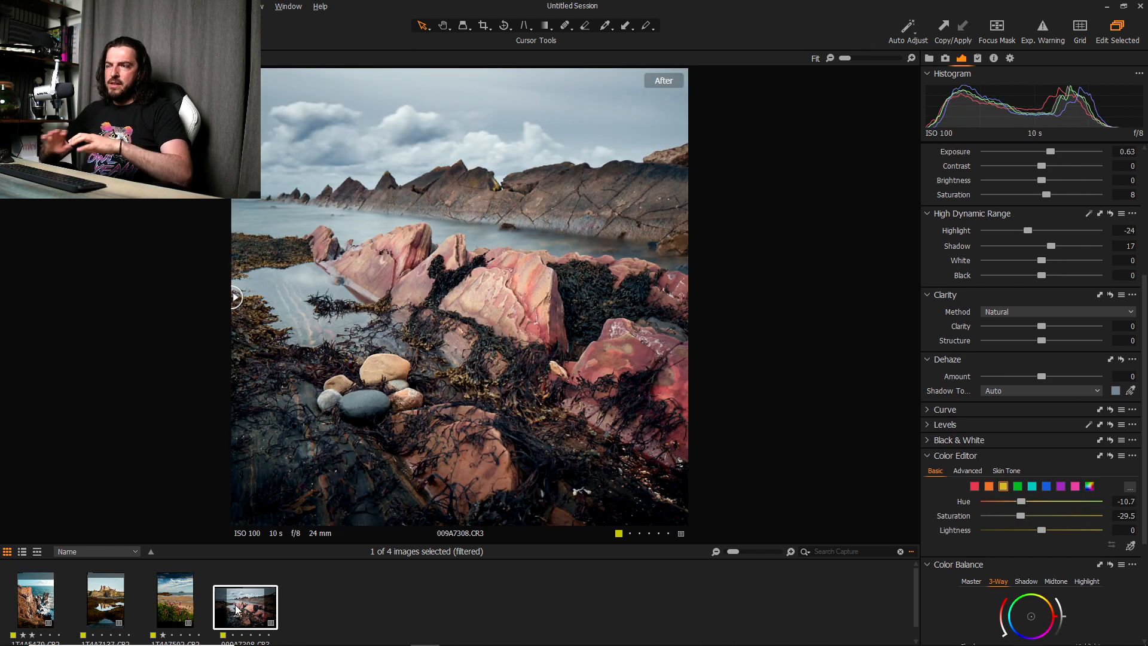